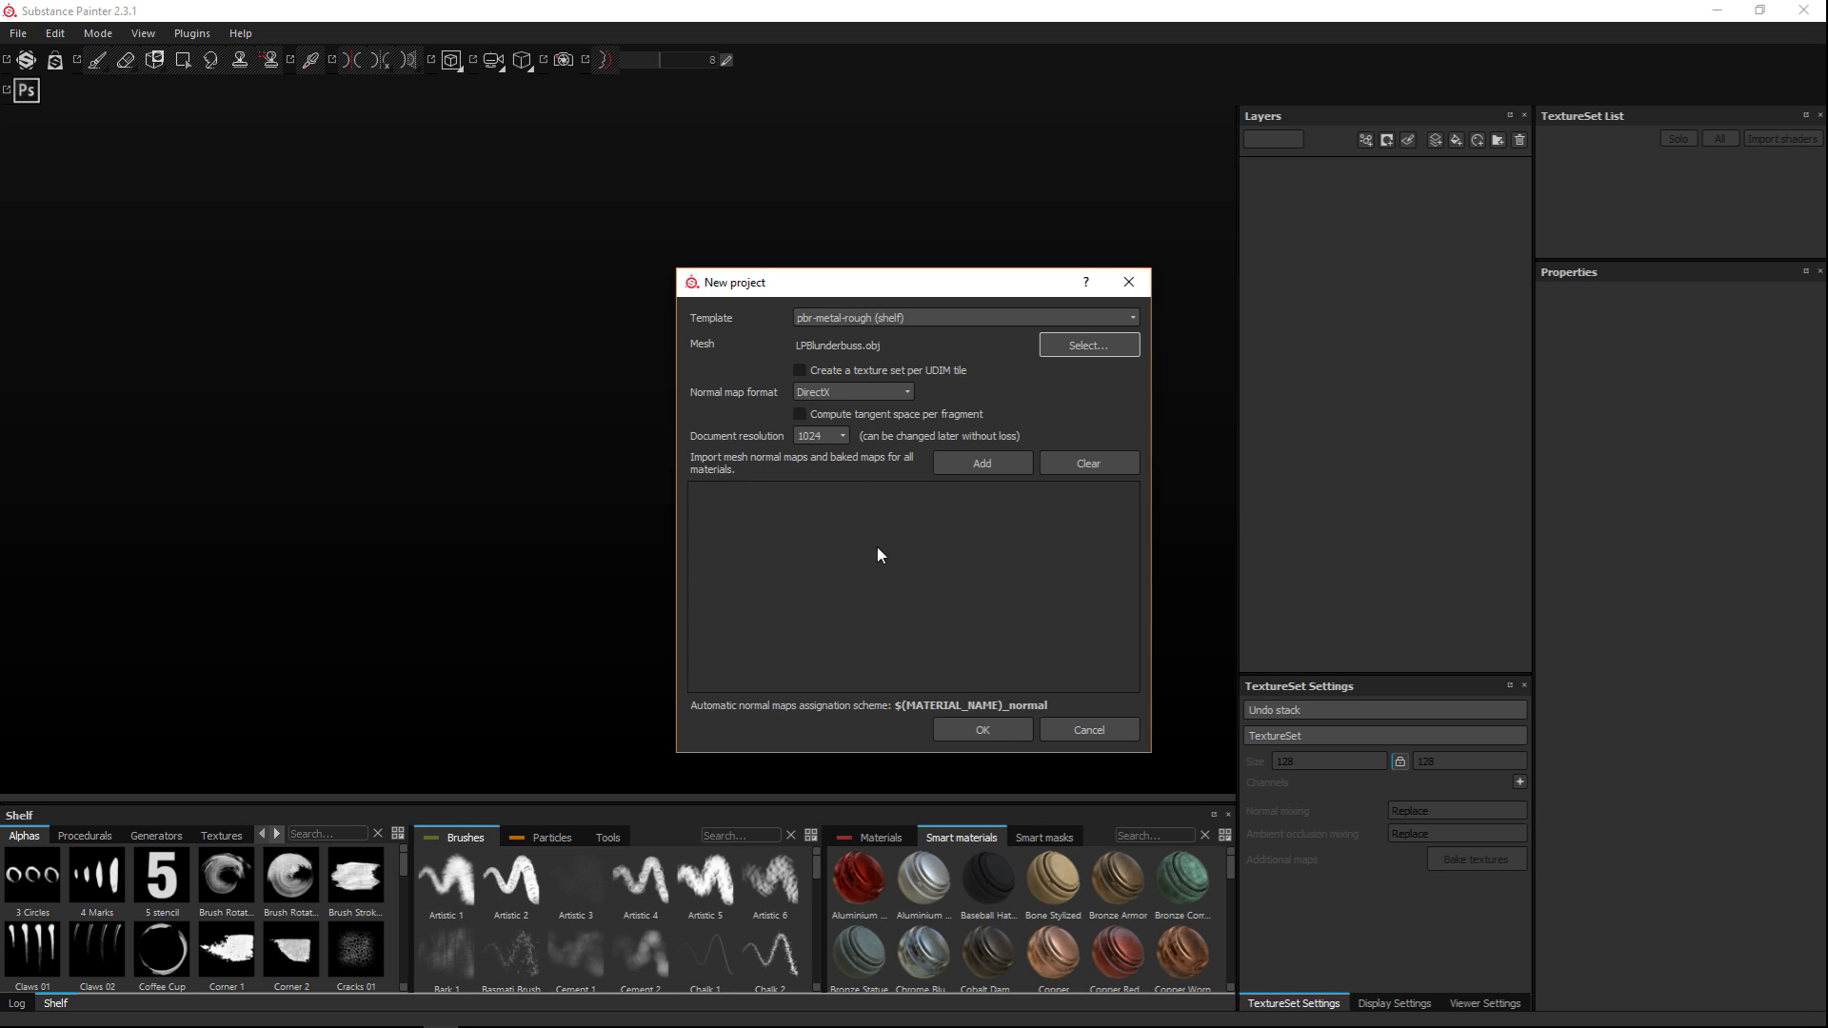
Create the project from LPBlunderbuss.obj with the pbr-metal-rough template, DirectX normal format and 1024 document resolution
left_click(999, 728)
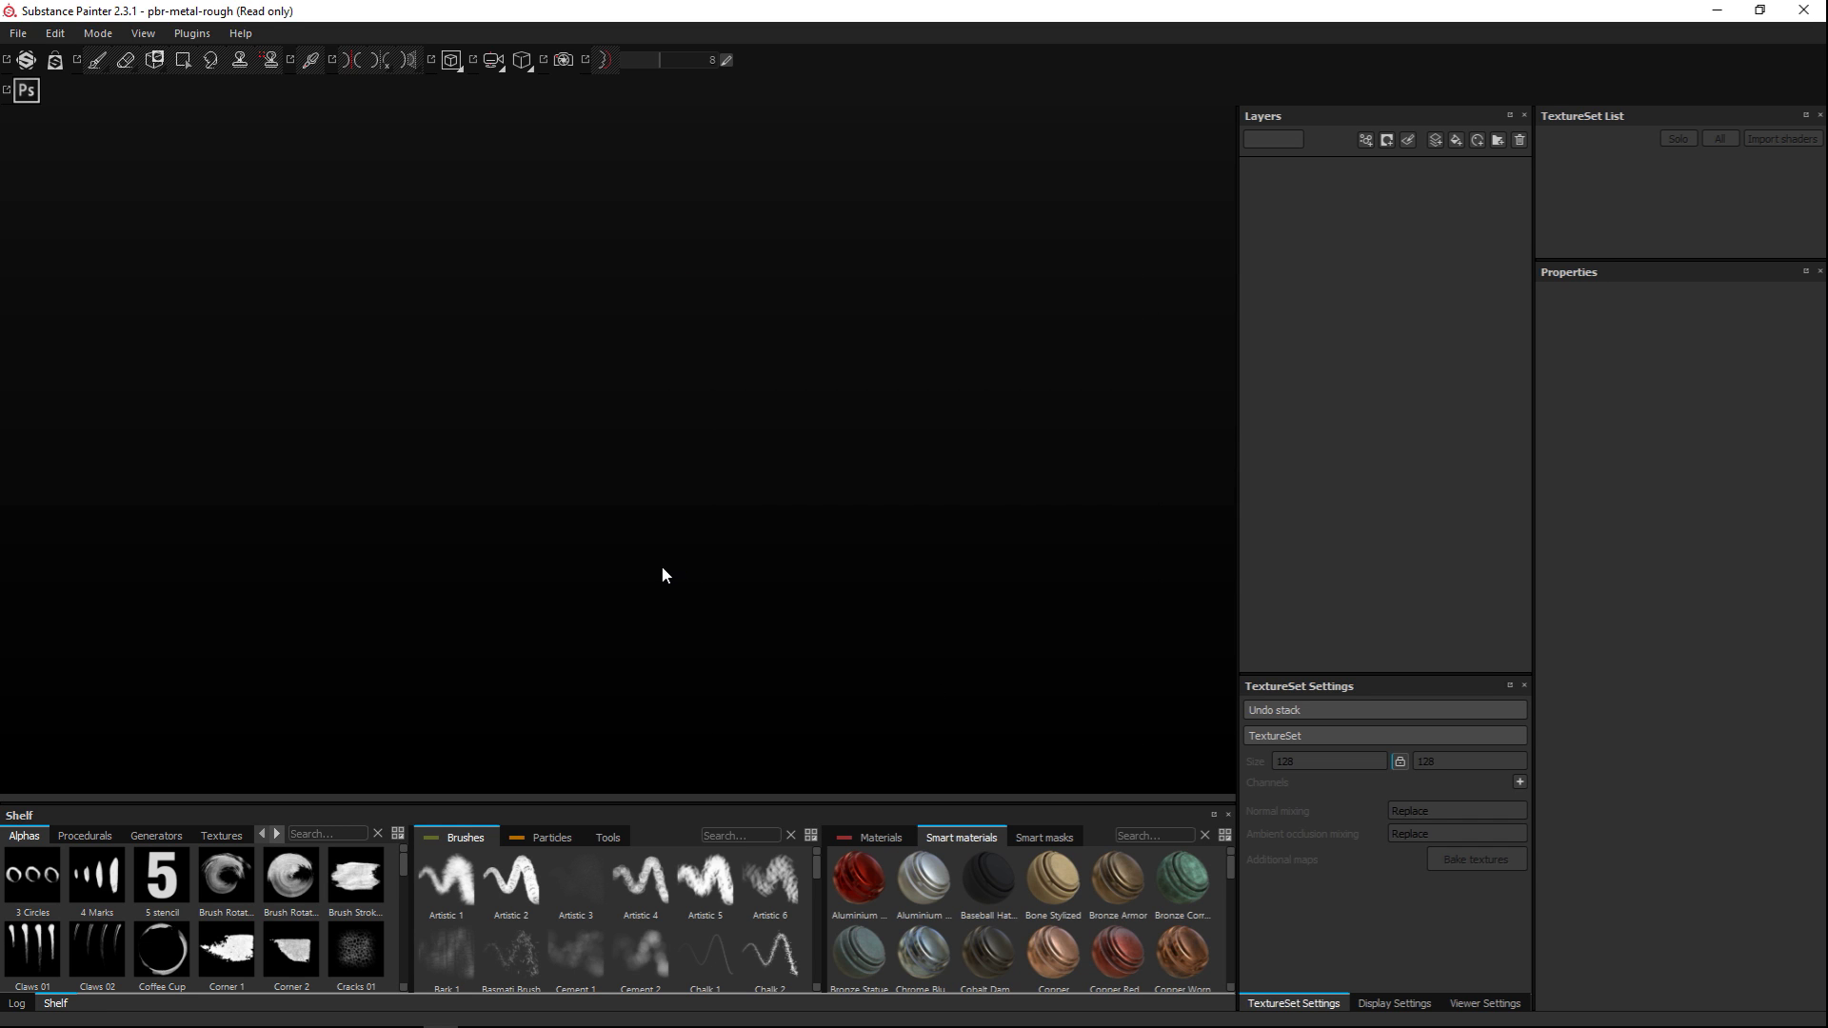
mouse_move(543, 587)
left_mouse_down("alt")
mouse_move(736, 640)
mouse_move(894, 575)
mouse_move(526, 613)
mouse_move(882, 562)
mouse_move(742, 448)
mouse_move(604, 212)
mouse_move(818, 342)
left_mouse_up("alt")
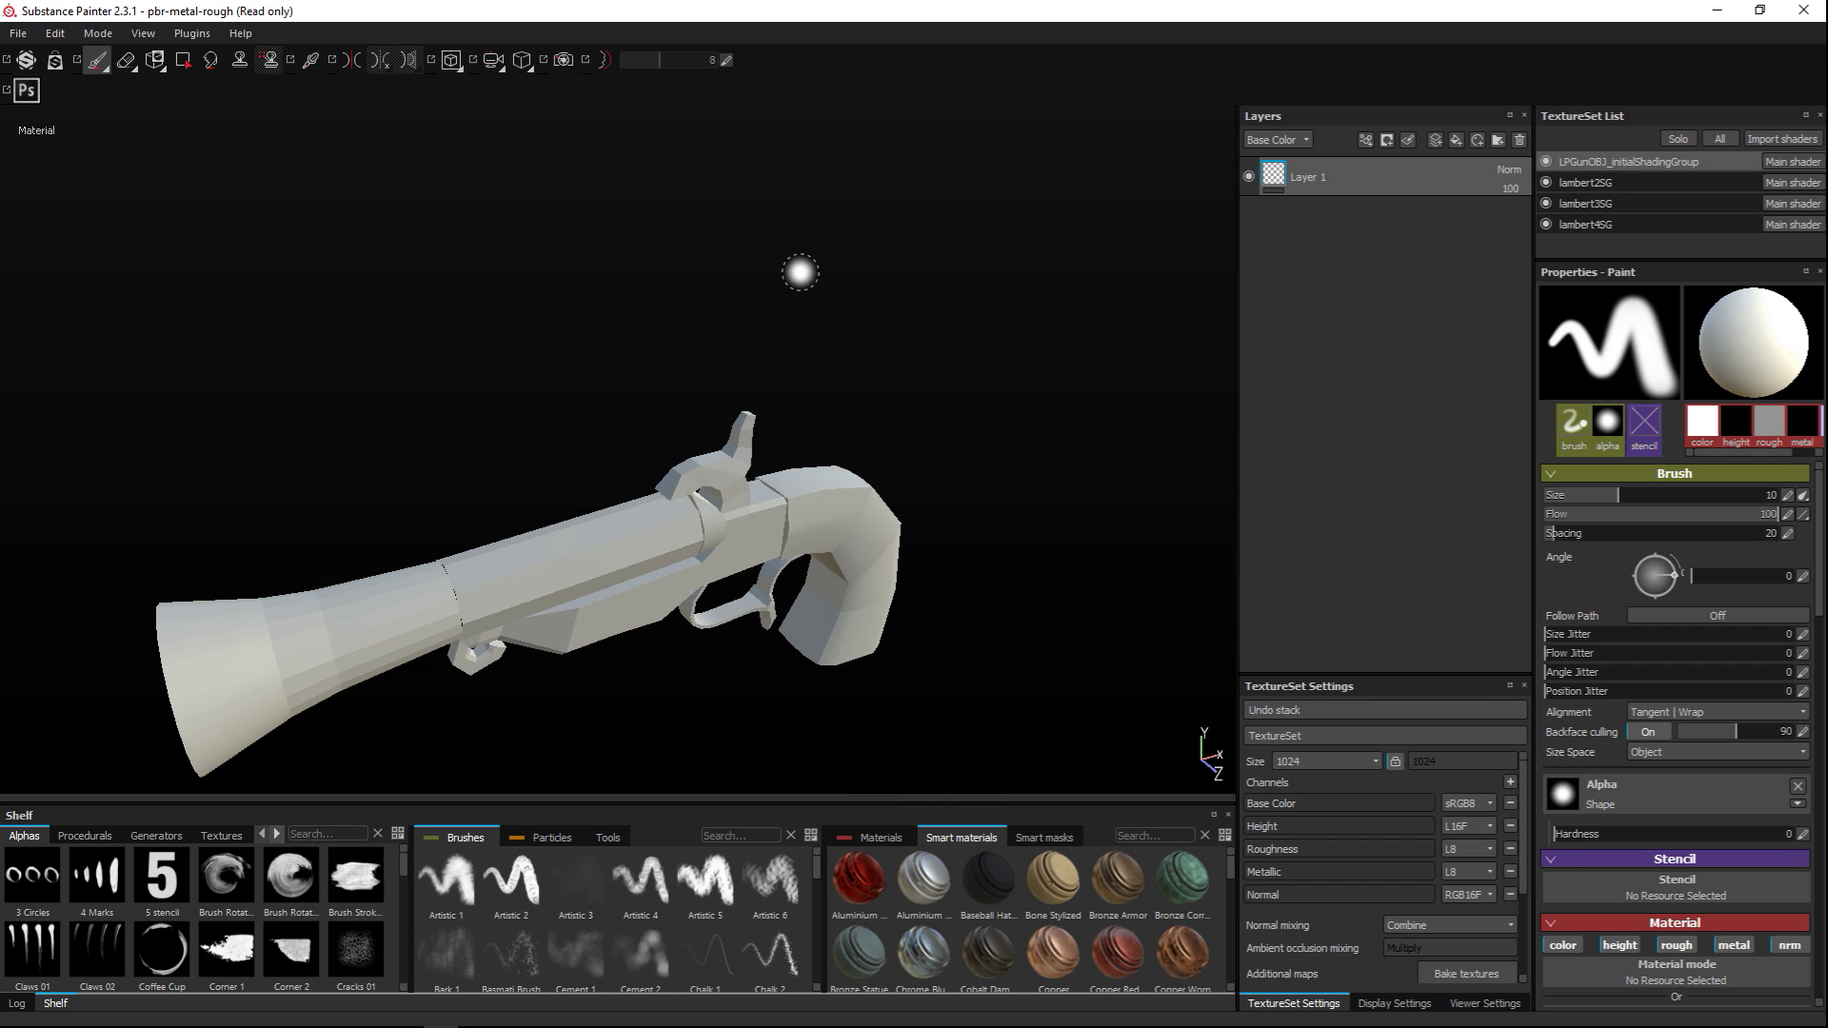
mouse_move(934, 355)
left_mouse_down("alt")
mouse_move(1003, 191)
mouse_move(990, 333)
mouse_move(1012, 327)
mouse_move(910, 358)
mouse_move(981, 505)
mouse_move(959, 477)
mouse_move(934, 514)
left_mouse_up("alt")
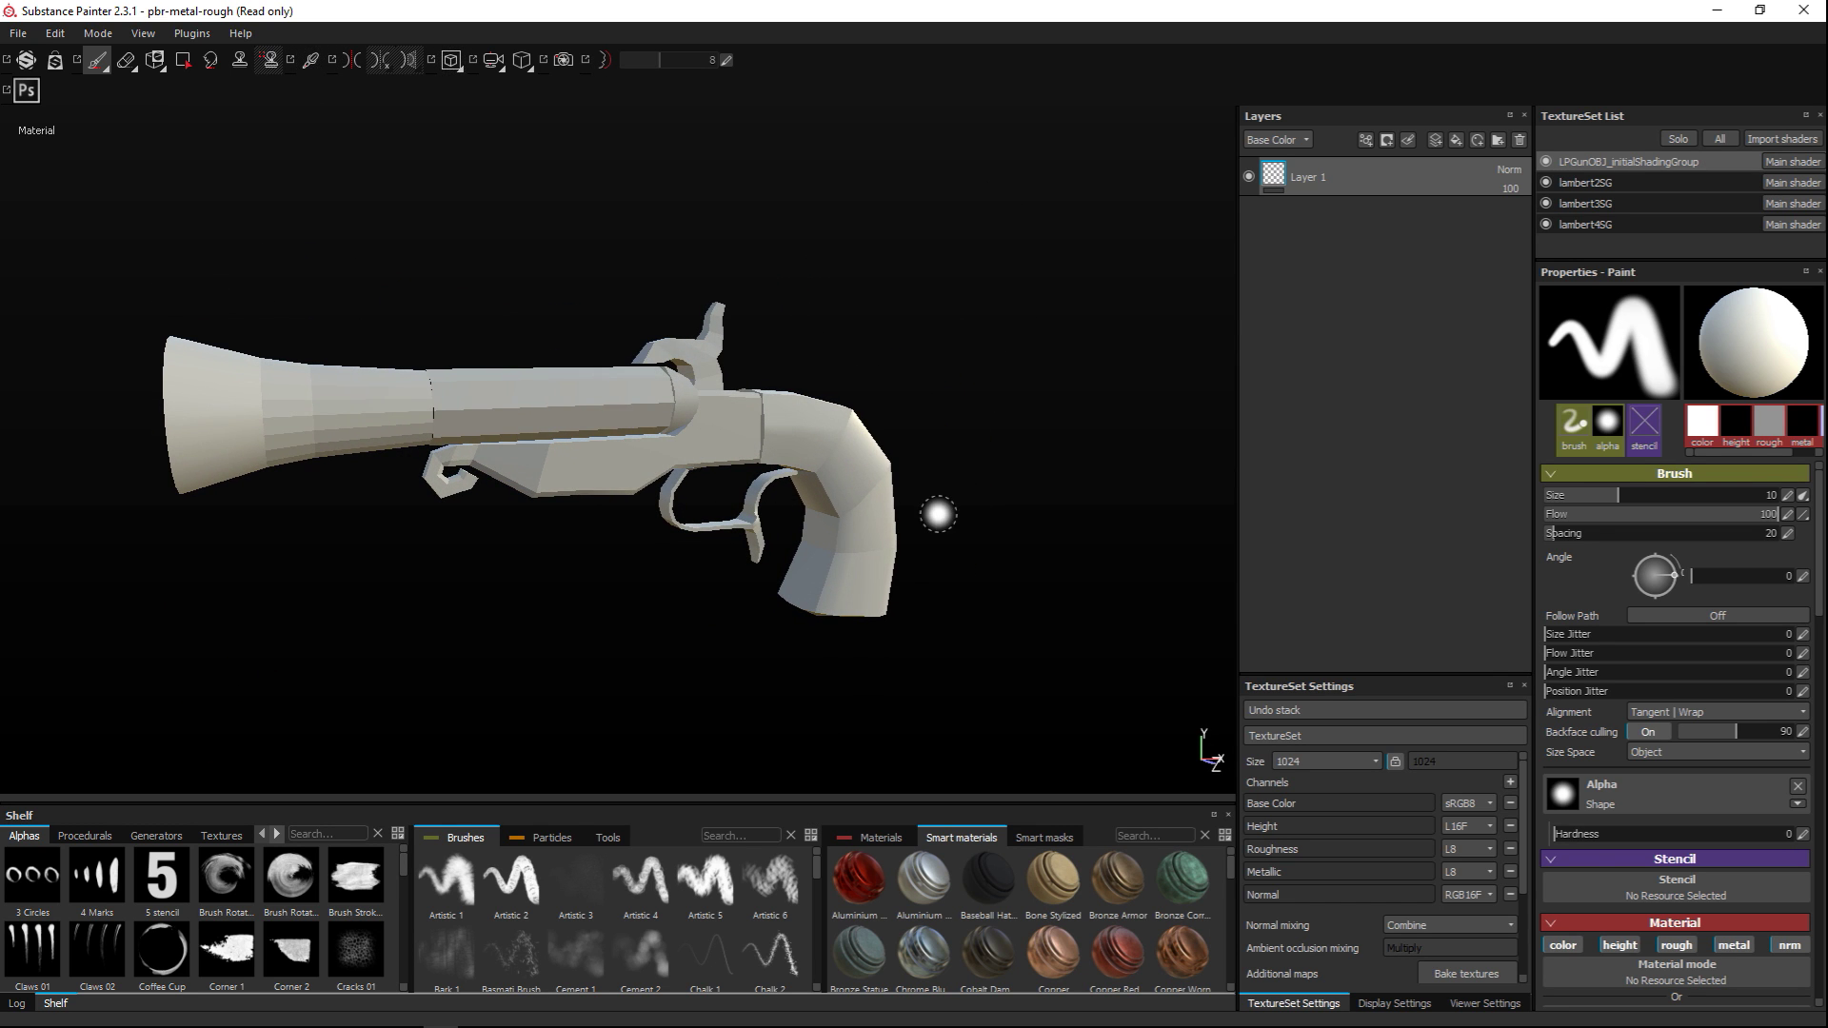
Bake the additional maps for all texture sets at 1024x1024, dismiss the baking report and return to the shelf
left_click(1469, 975)
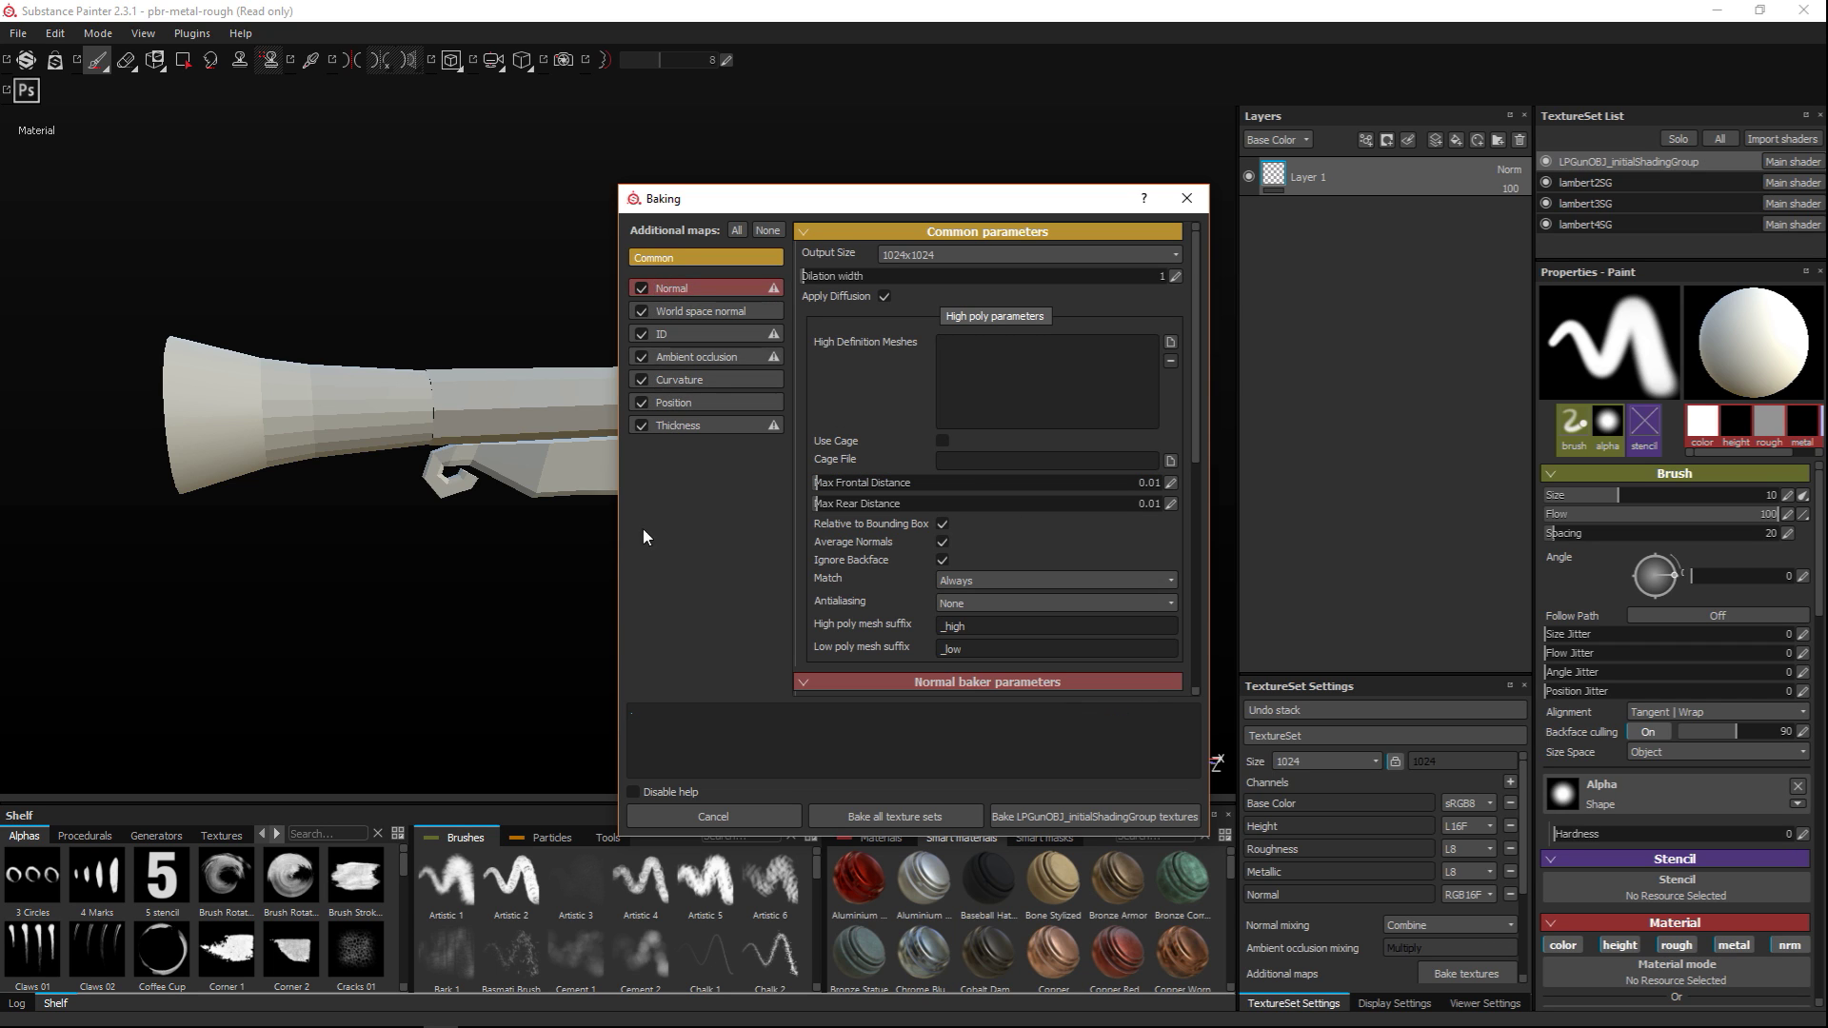
left_click(922, 815)
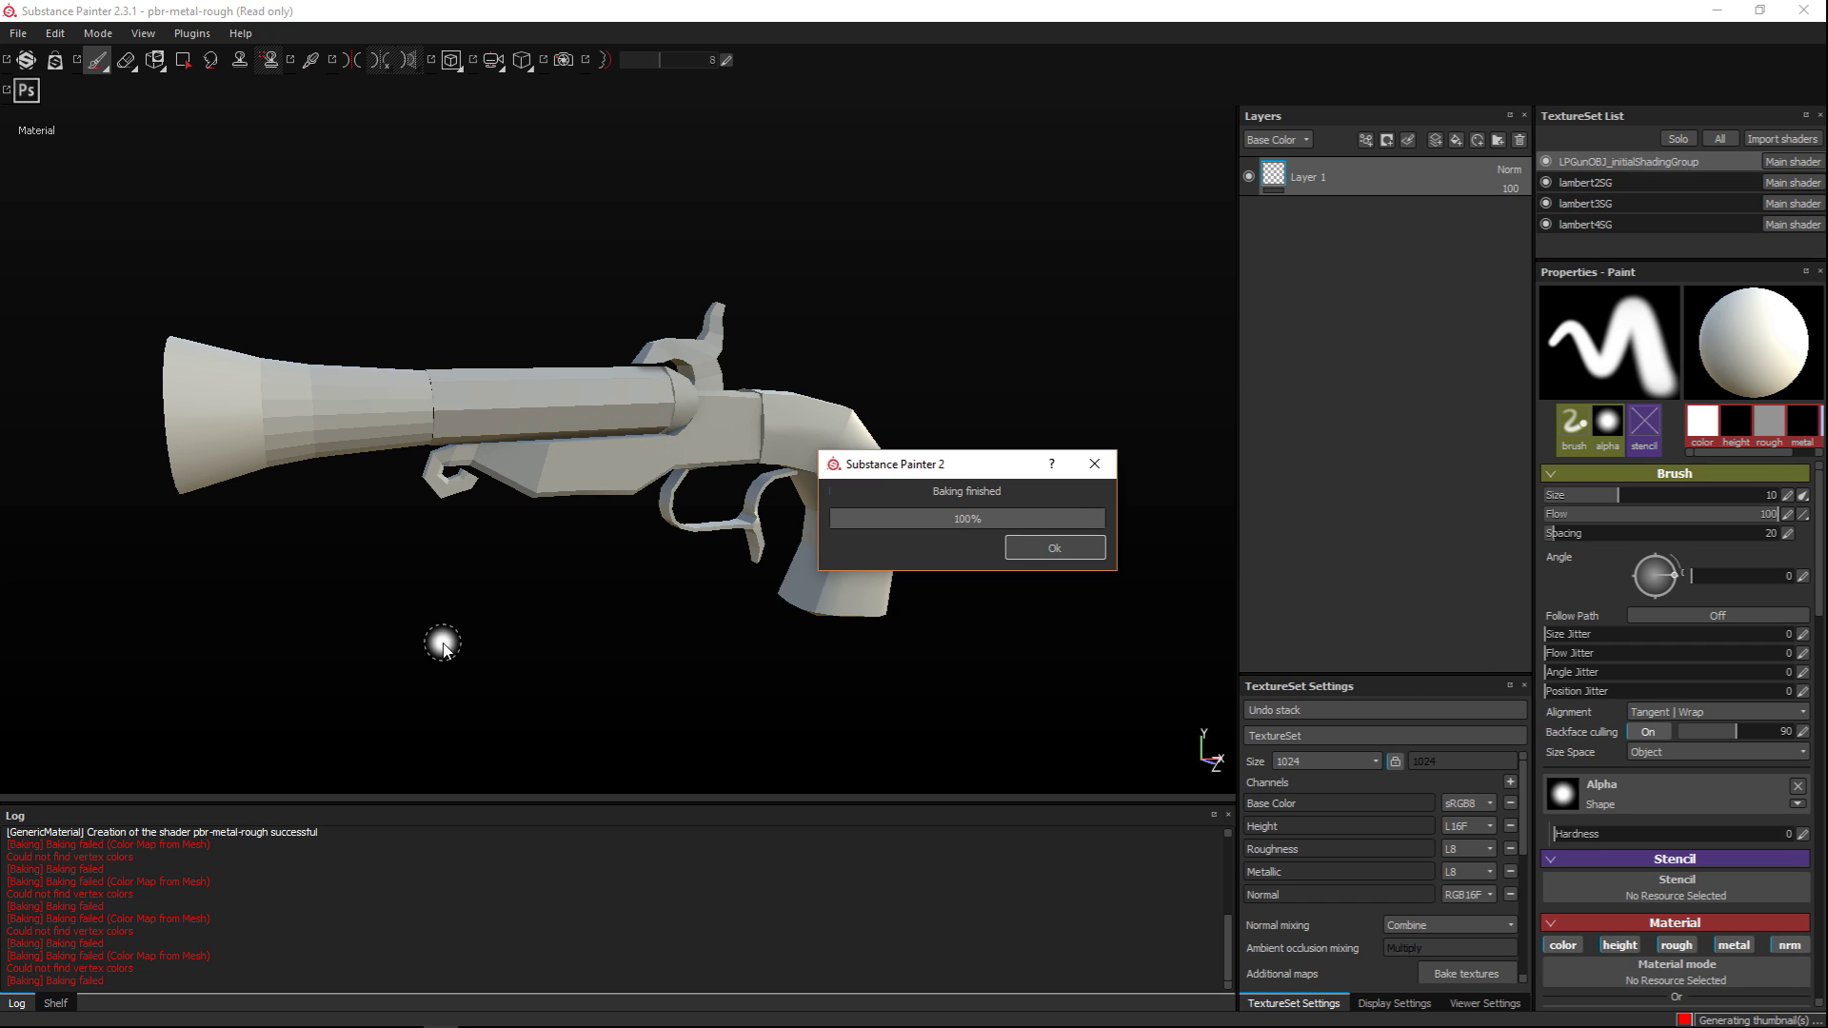
key("Return")
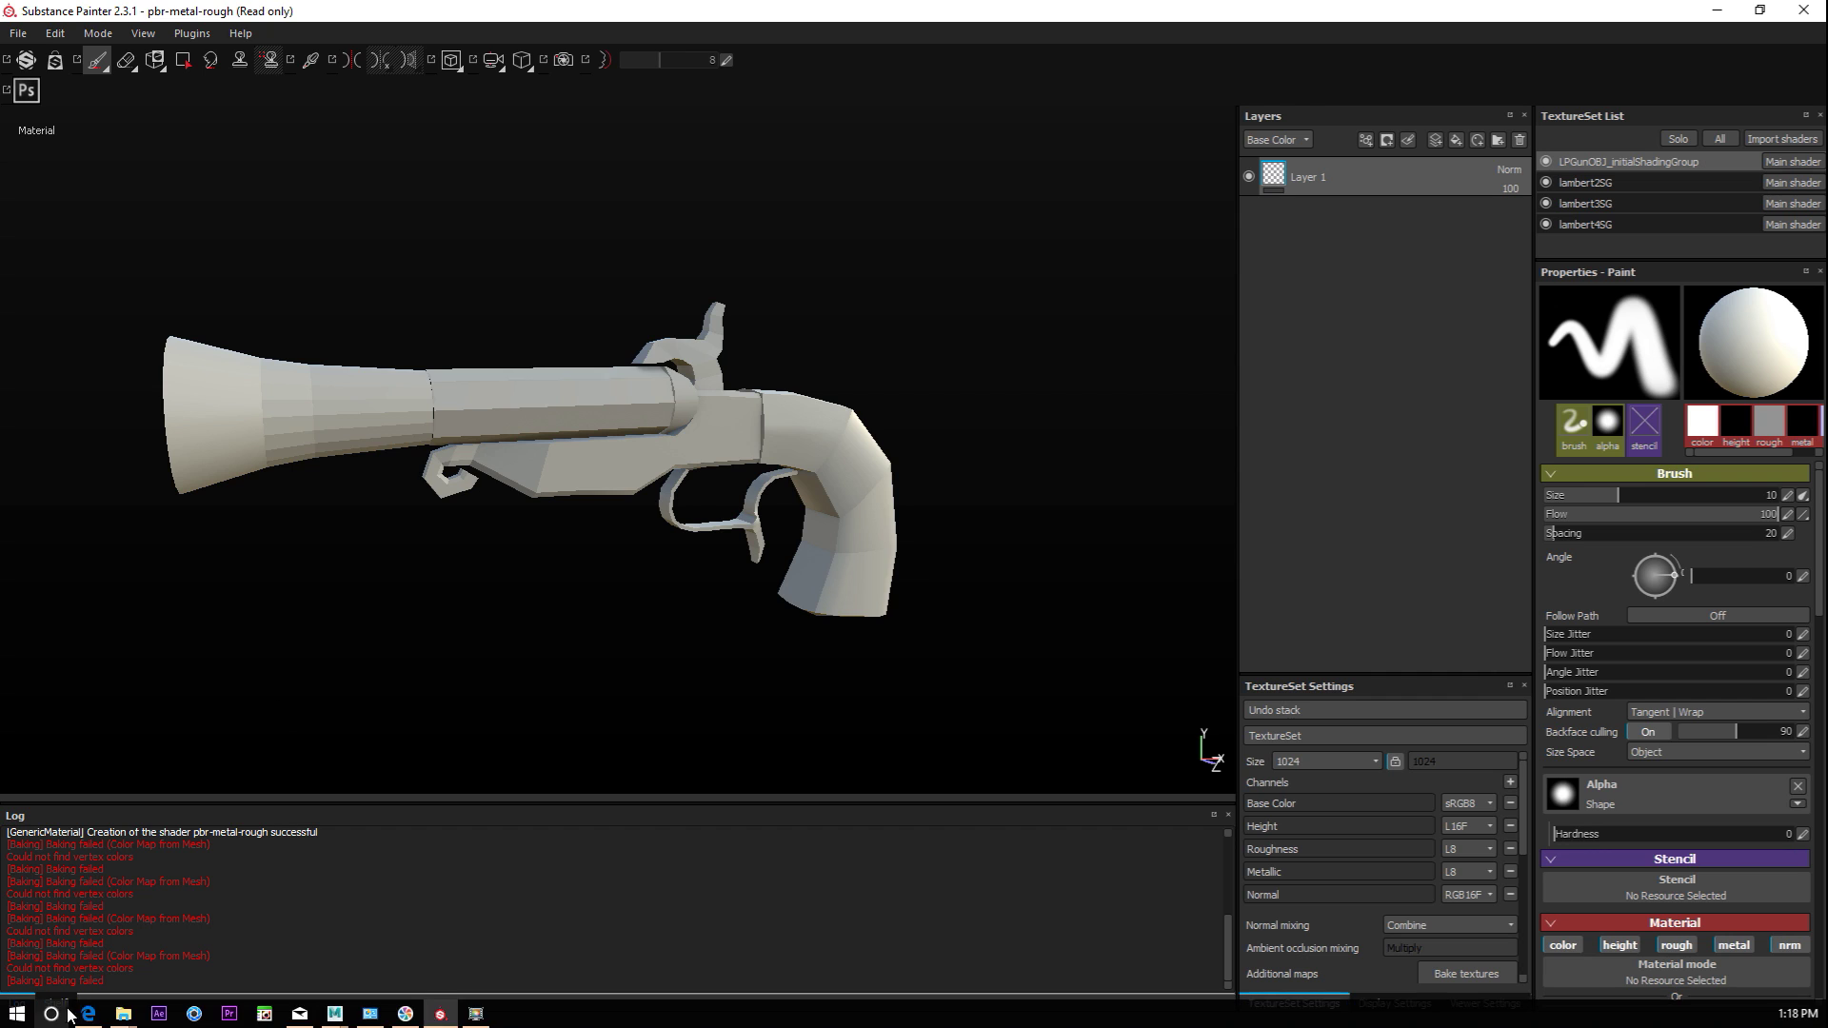
left_click(56, 1004)
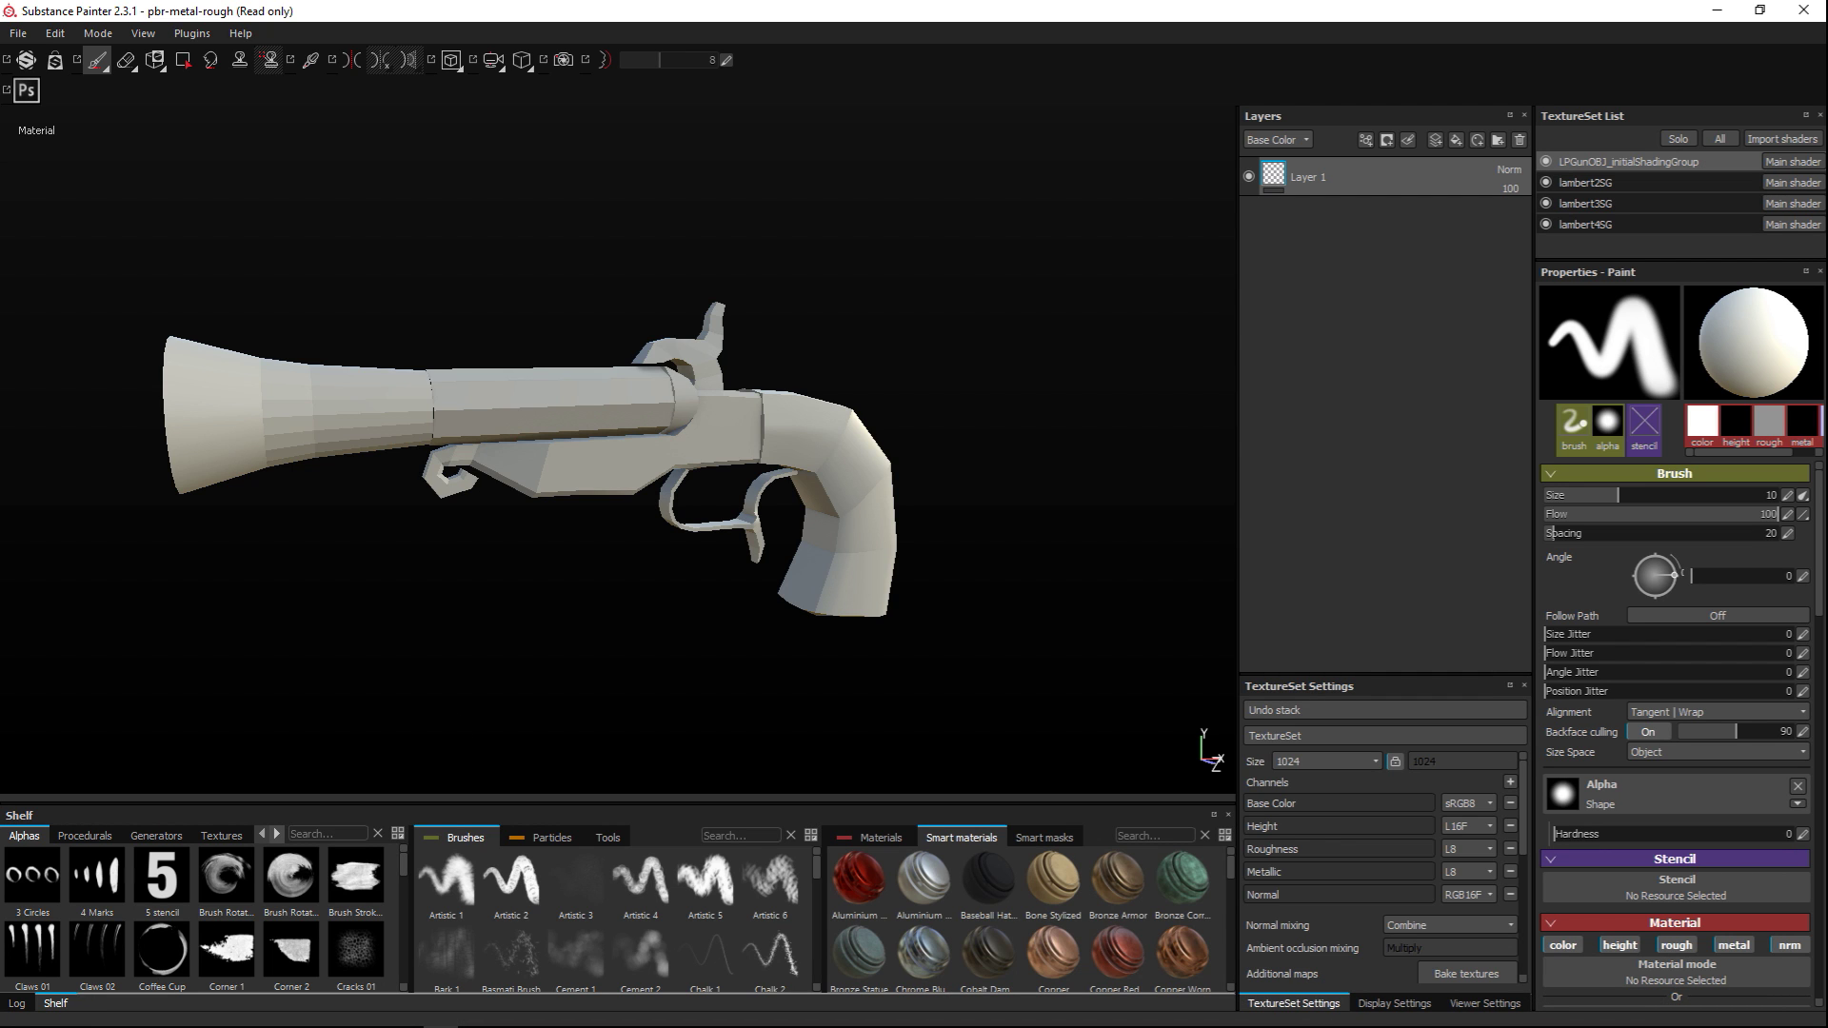
Hide all four texture sets of the blunderbuss: LPGunOBJ_initialShadingGroup, lambert2SG, lambert3SG and lambert4SG
mouse_move(919, 340)
left_mouse_down("alt")
mouse_move(889, 359)
mouse_move(760, 323)
mouse_move(743, 358)
mouse_move(686, 372)
left_mouse_up("alt")
left_click_drag(514, 410, 469, 467, "alt")
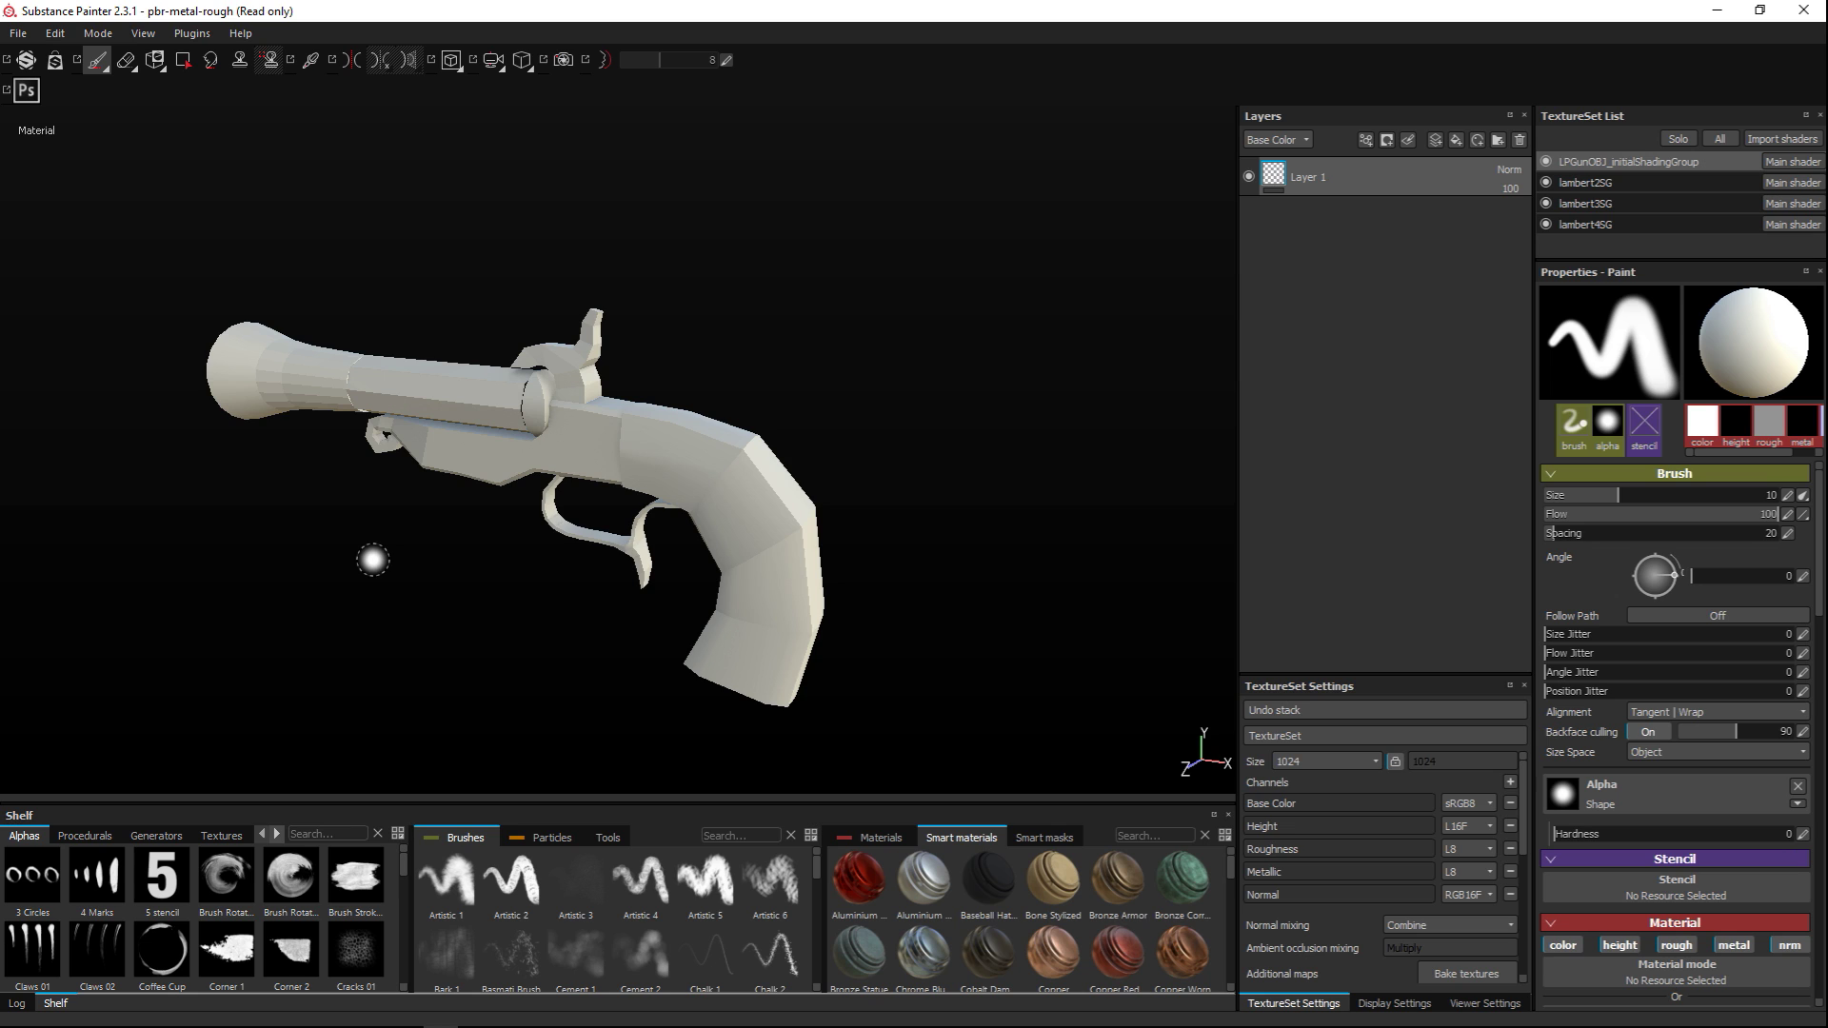
scroll(372, 560, "up", 2)
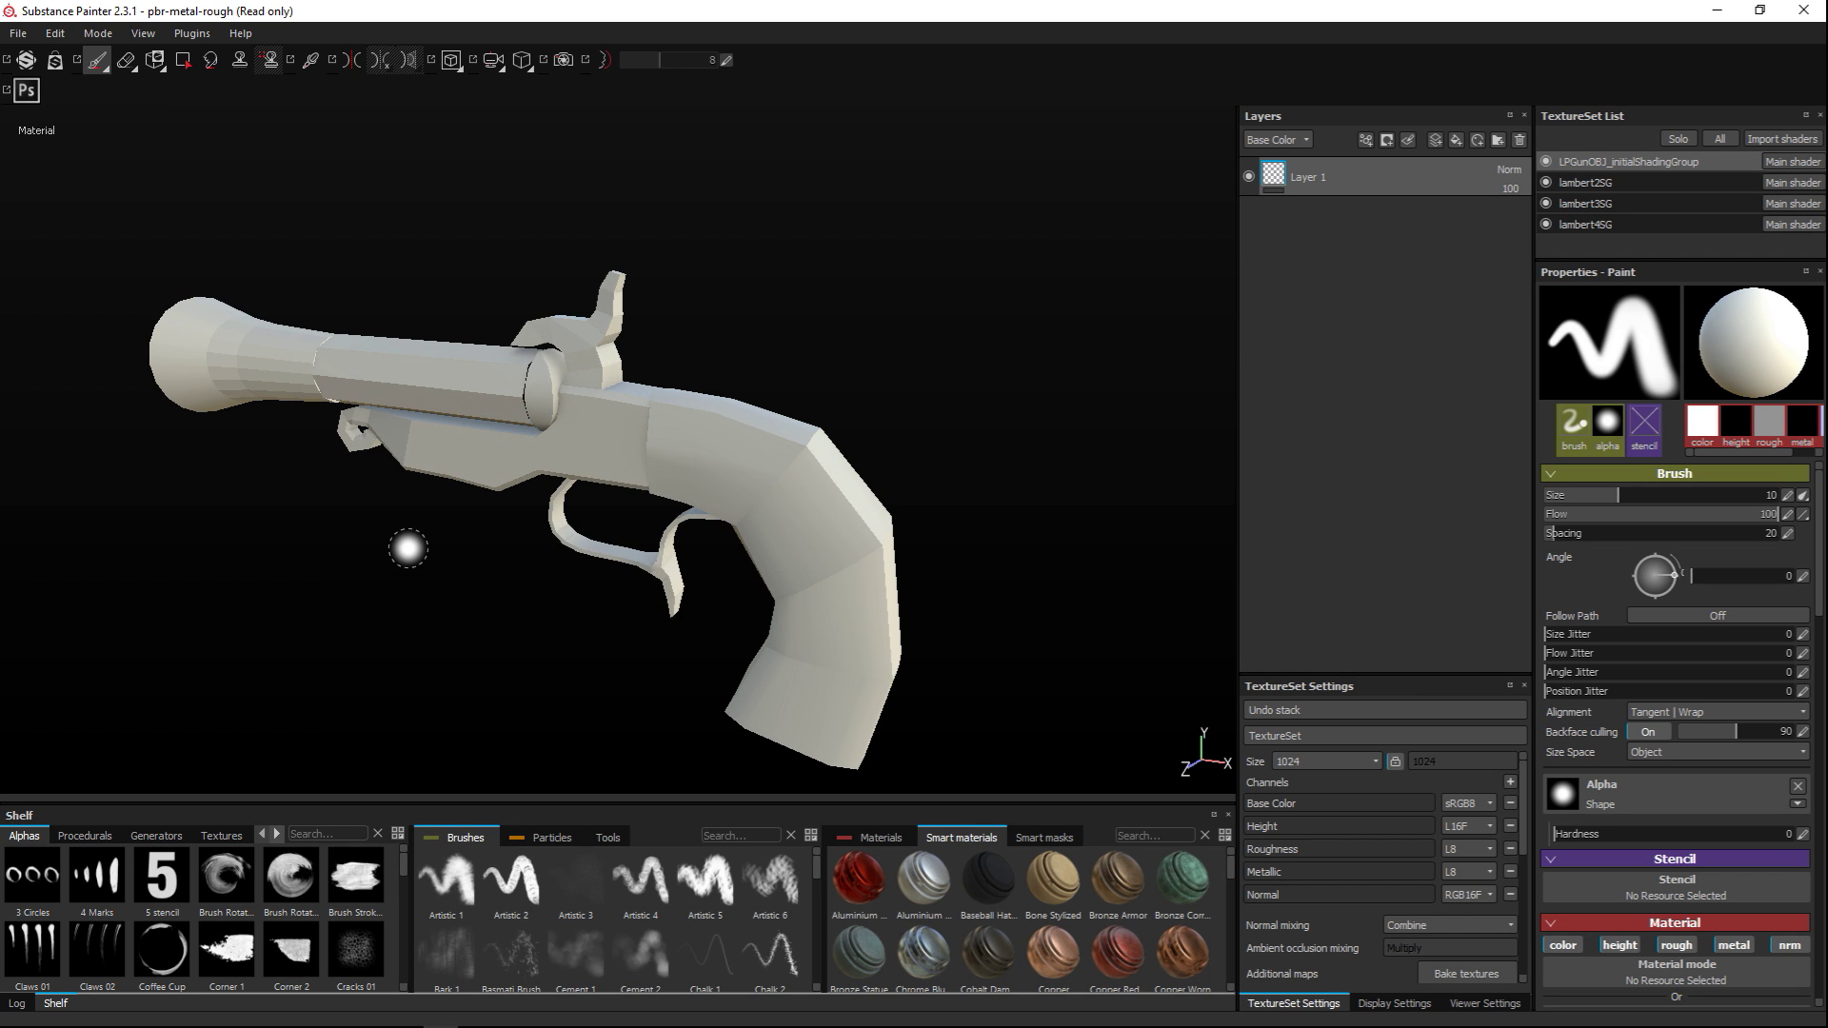
left_click_drag(409, 548, 409, 457, "alt")
left_click_drag(457, 539, 461, 530, "alt")
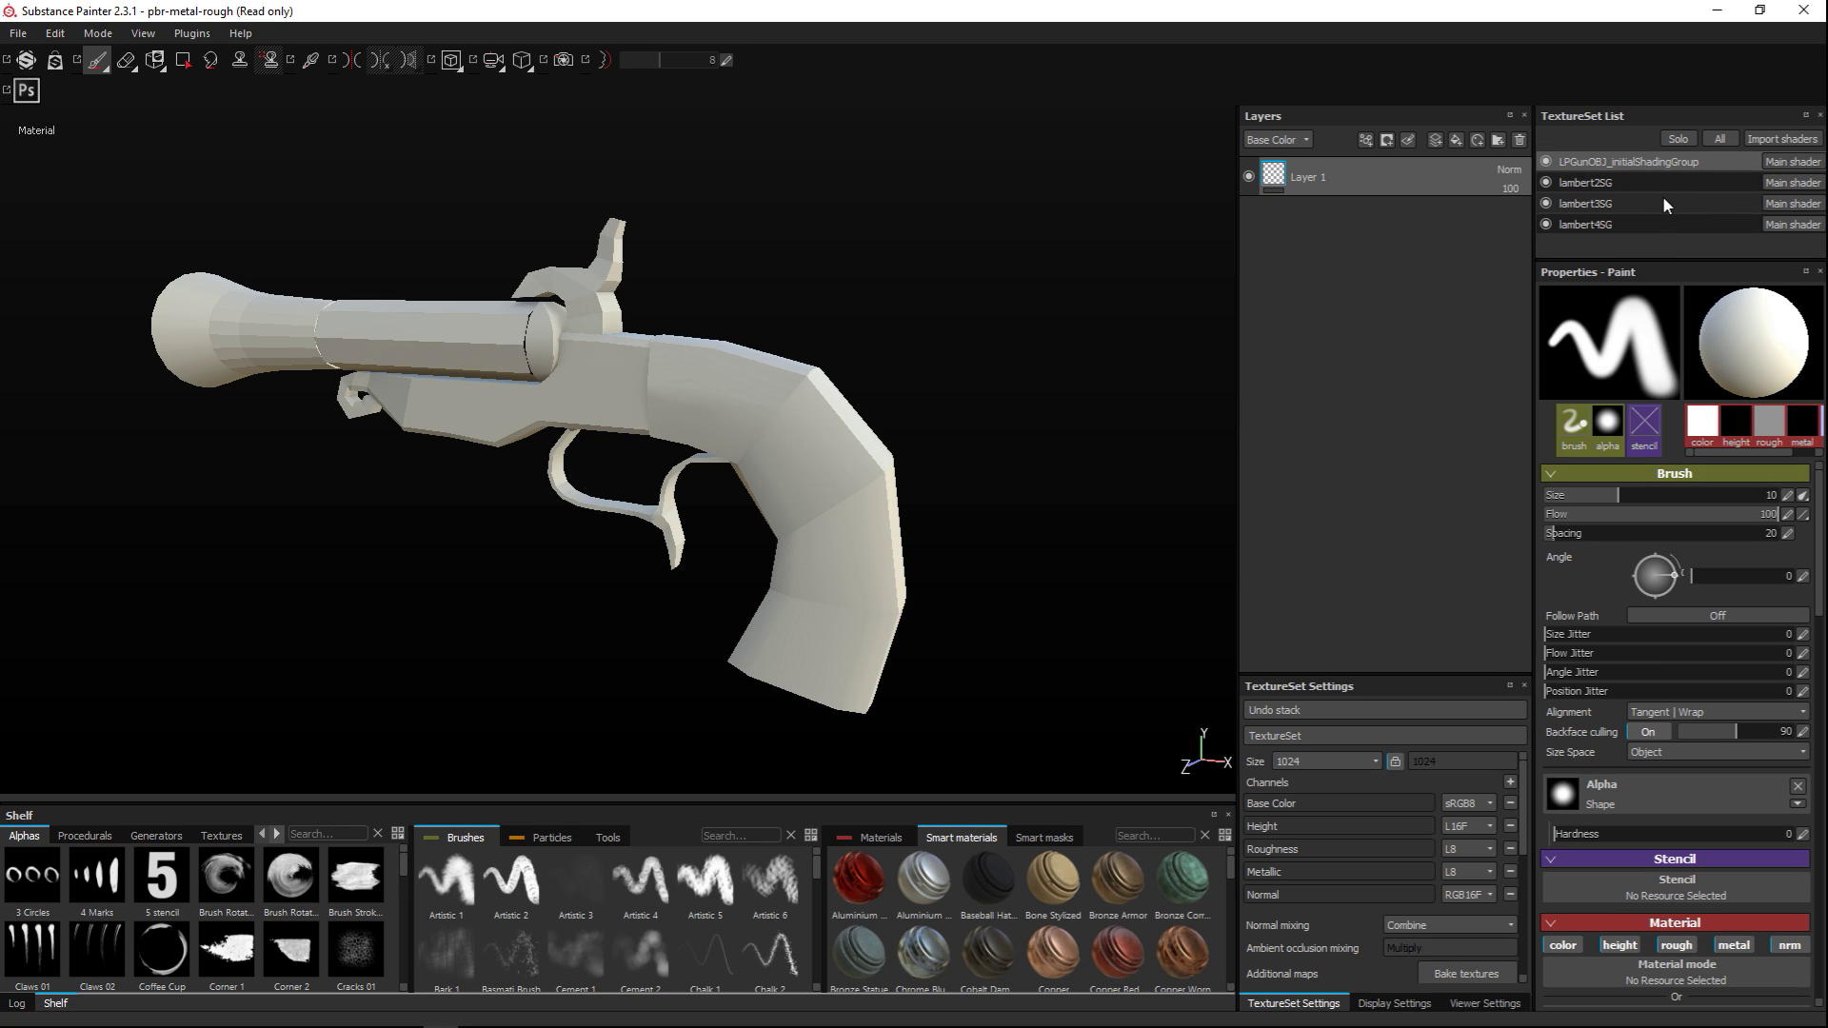
left_click(1547, 163)
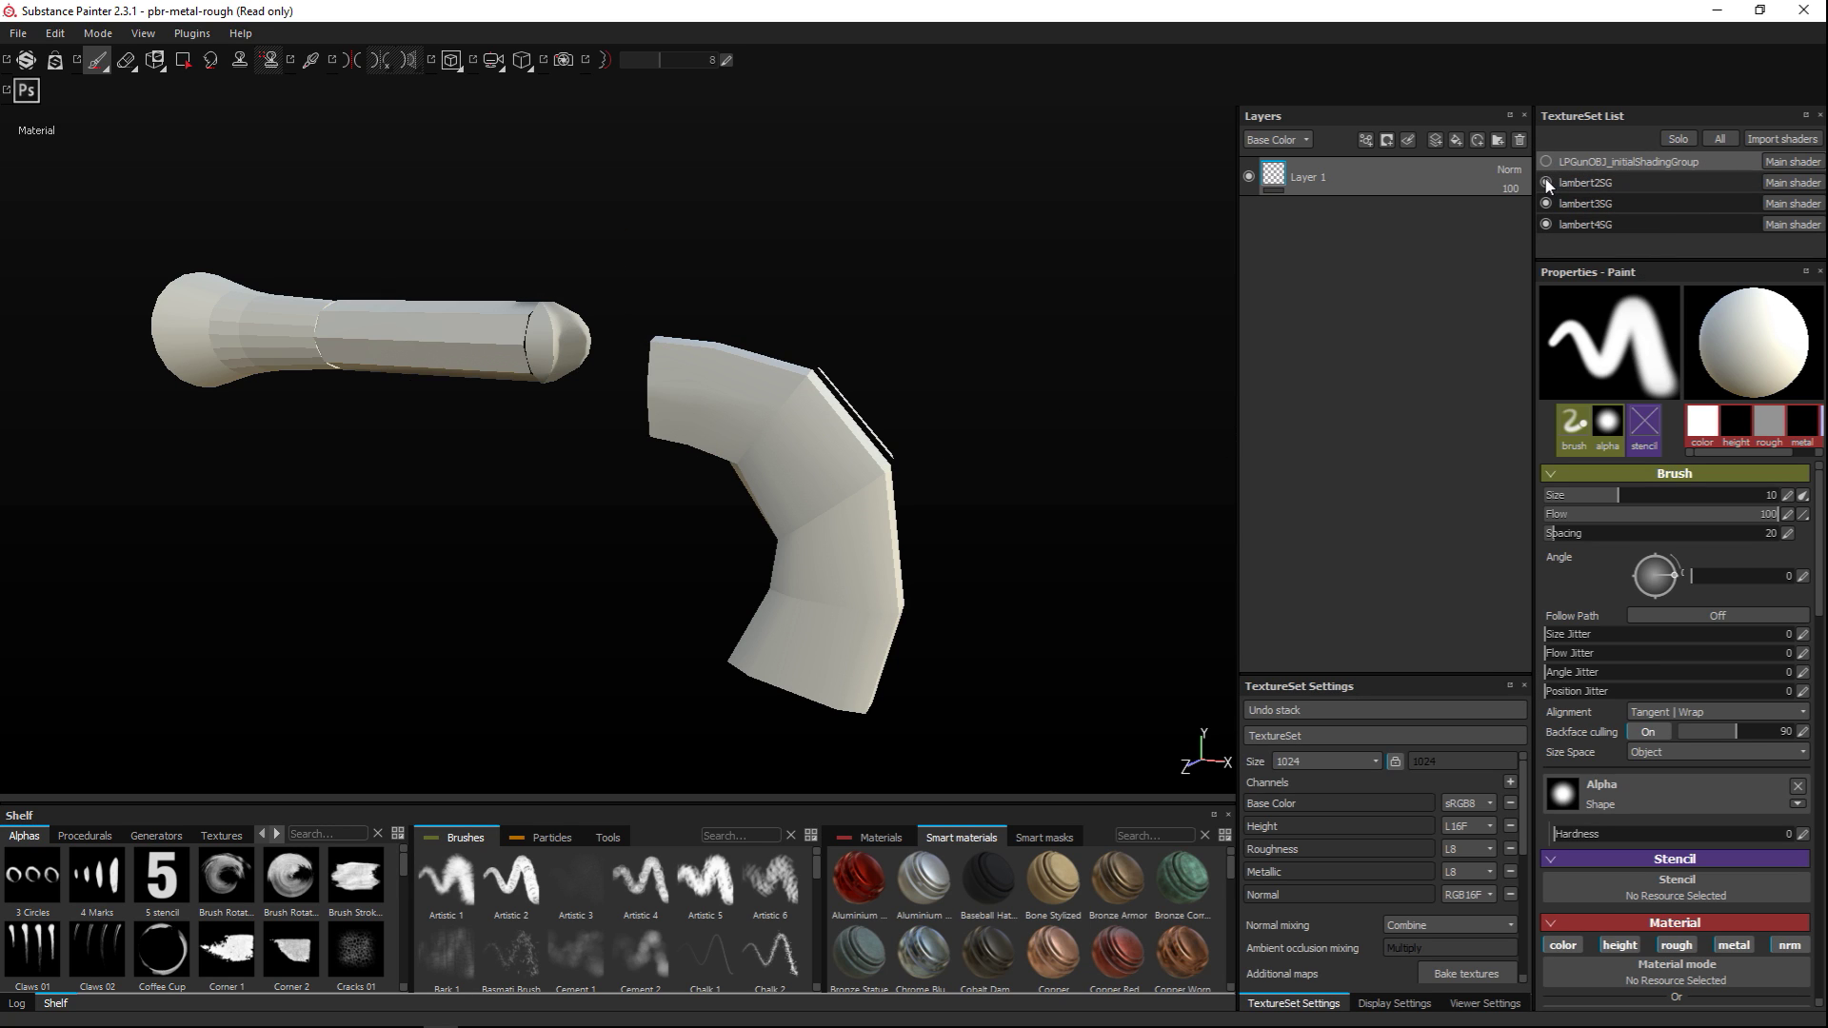
left_click(1546, 183)
left_click(1547, 203)
left_click(1546, 225)
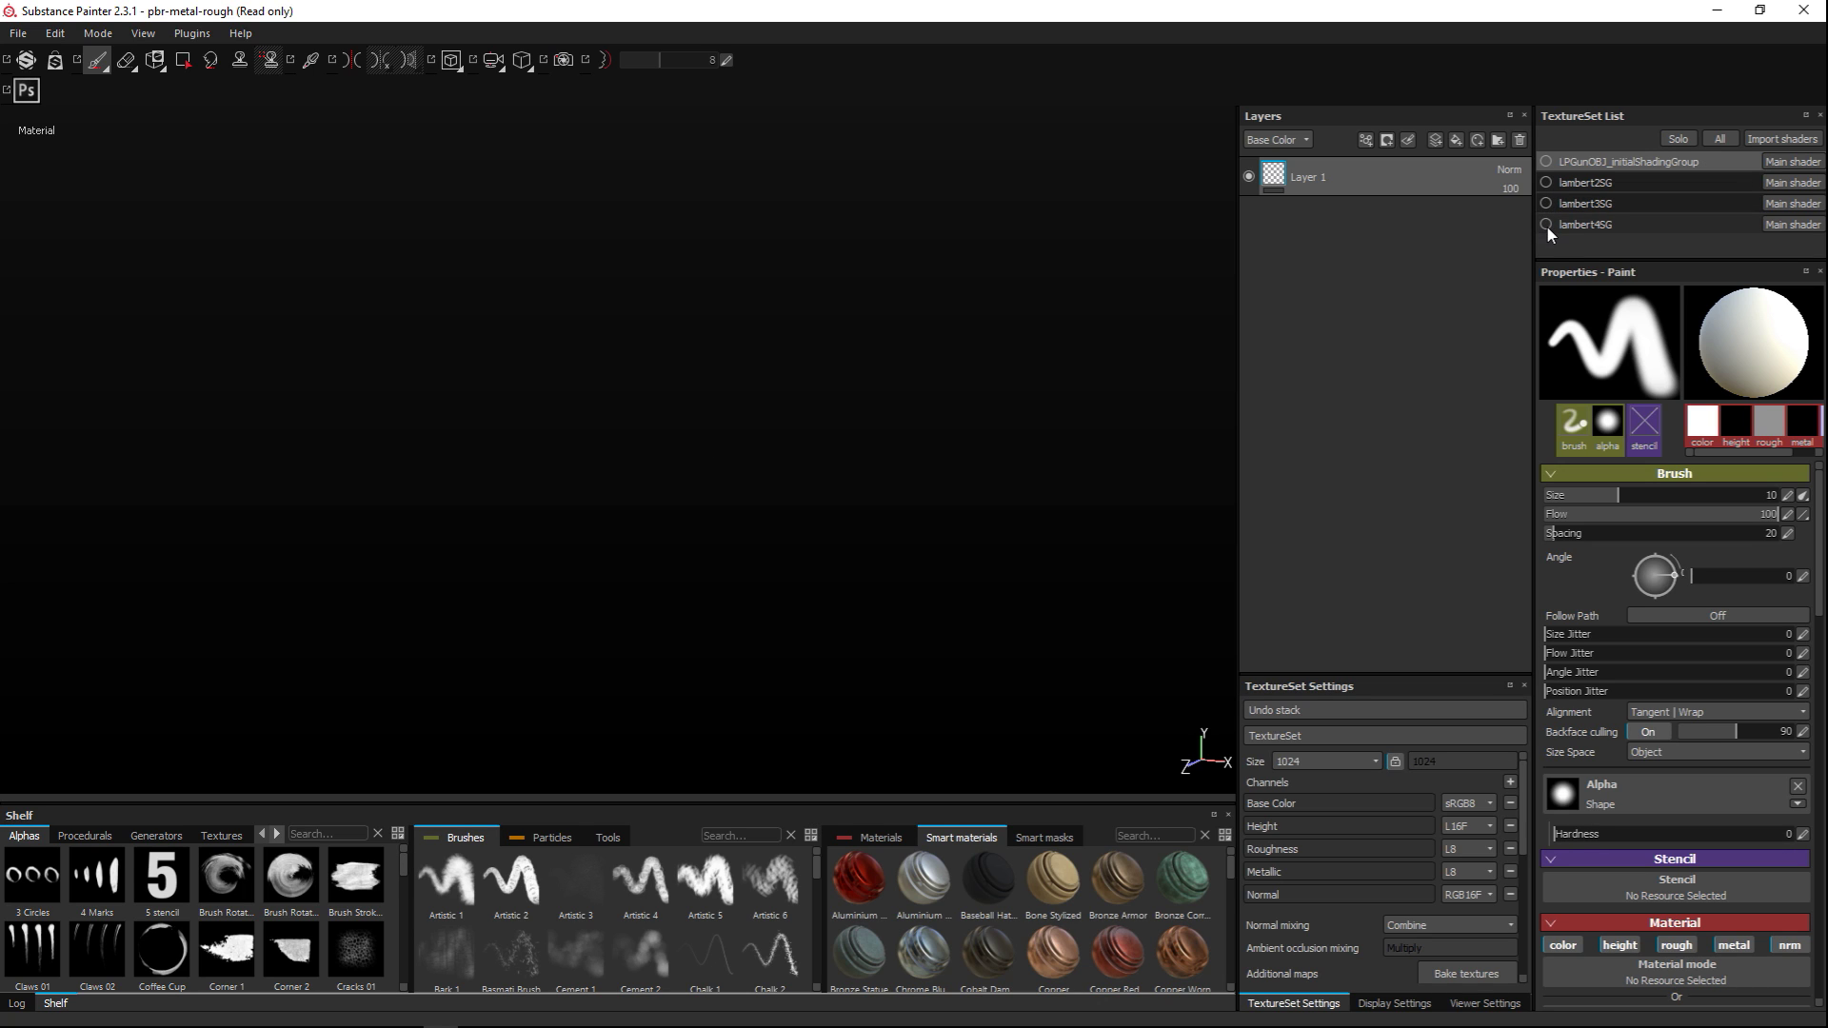
Toggle the lambert texture sets to check which gun parts they cover, leaving only the lambert4SG grip shown
left_click(1546, 224)
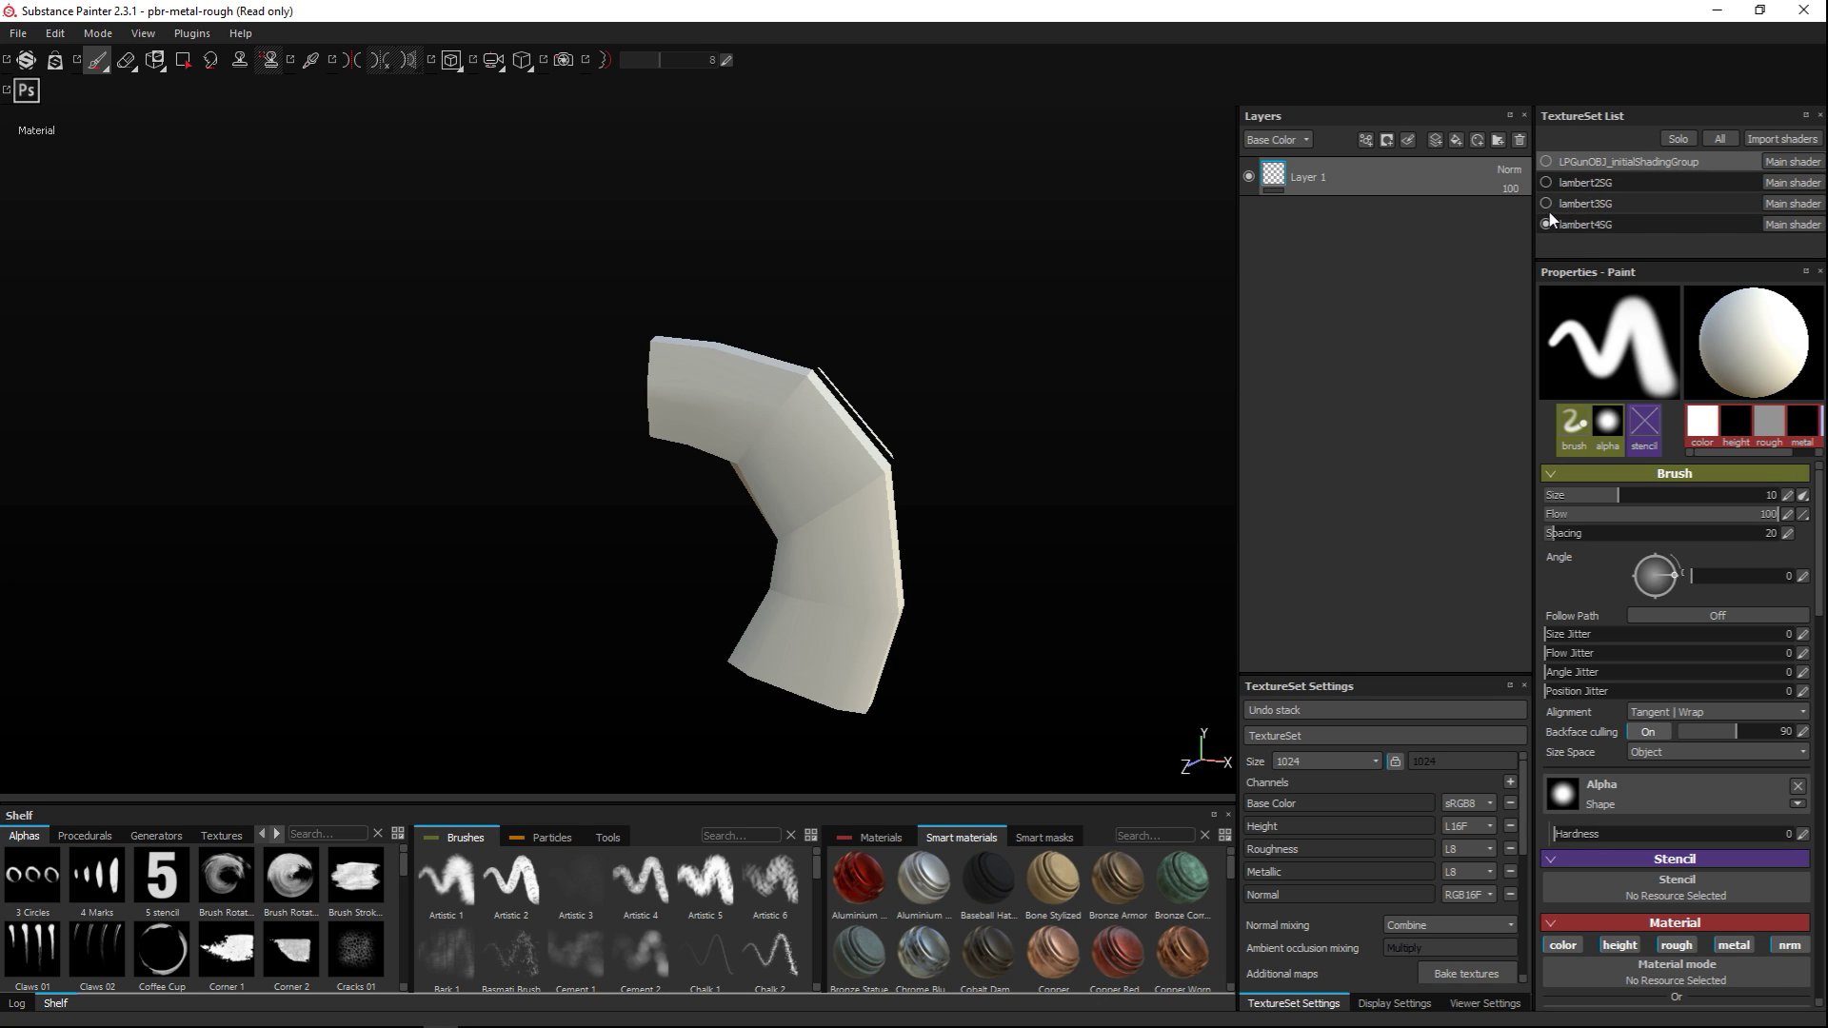
left_click(1547, 204)
left_click(1546, 182)
left_click(1546, 204)
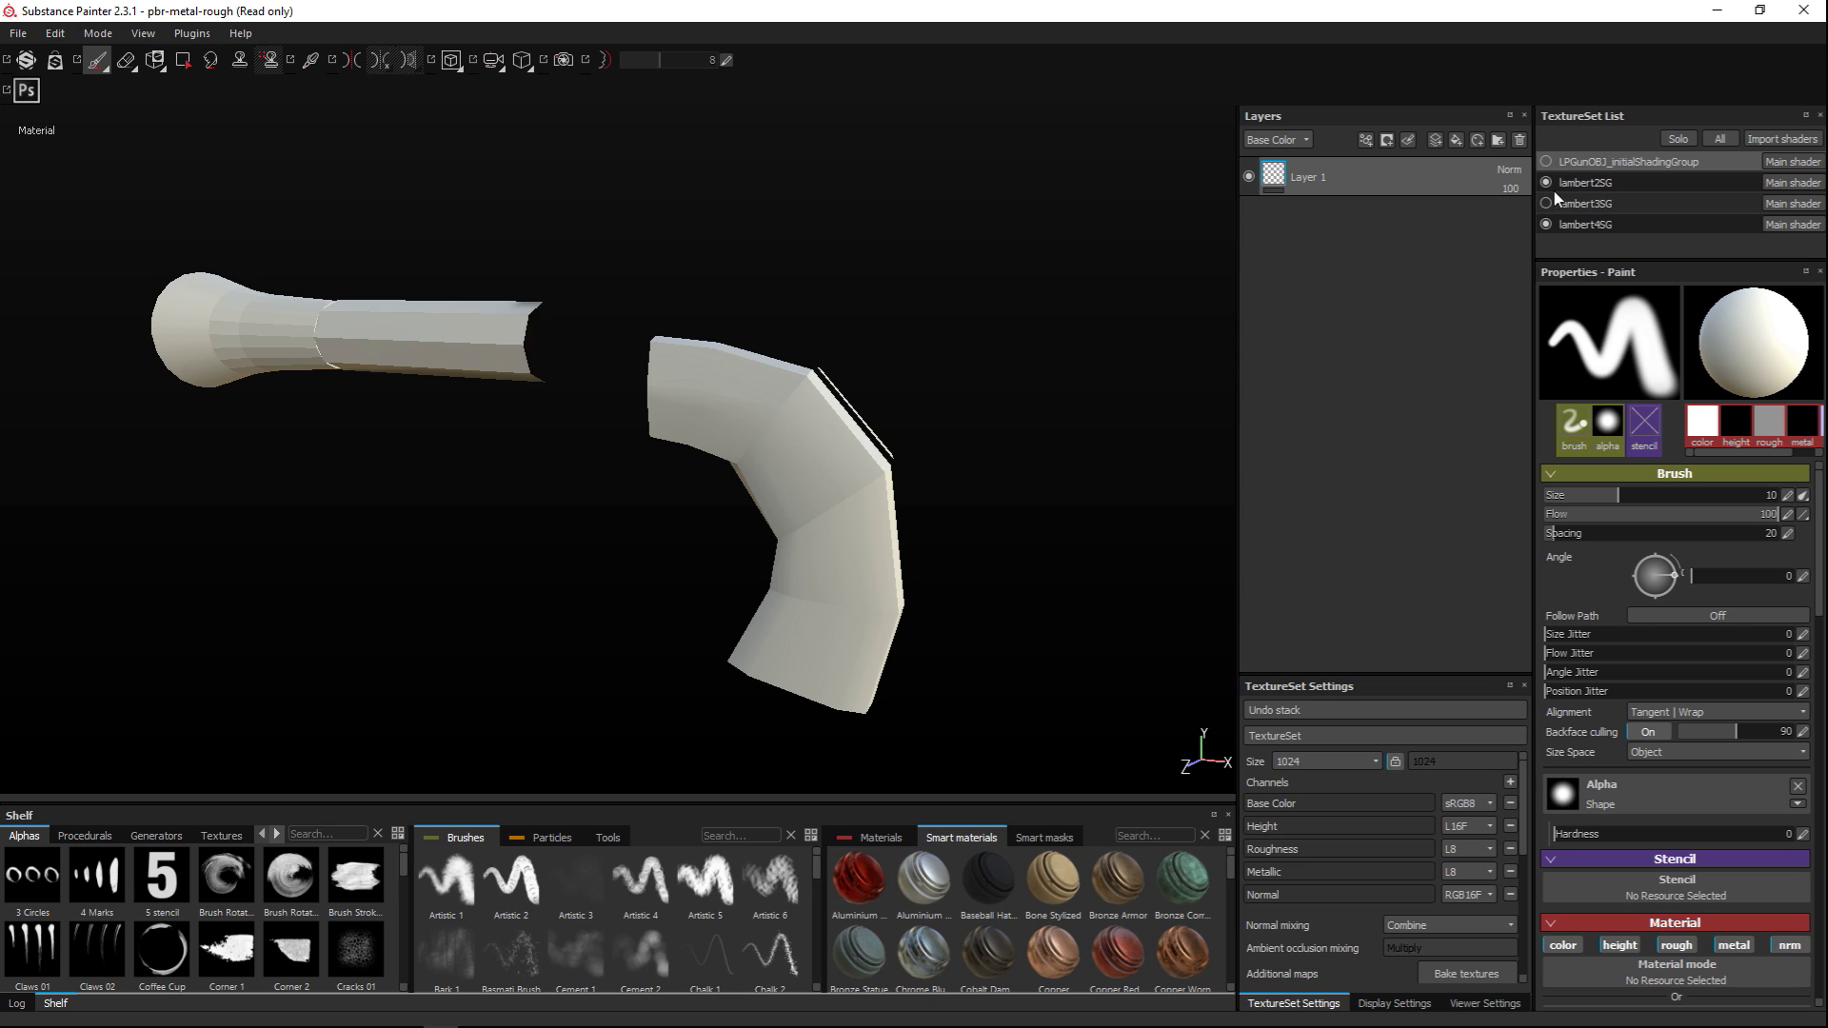
left_click(1546, 183)
left_click(1546, 224)
left_click(1546, 224)
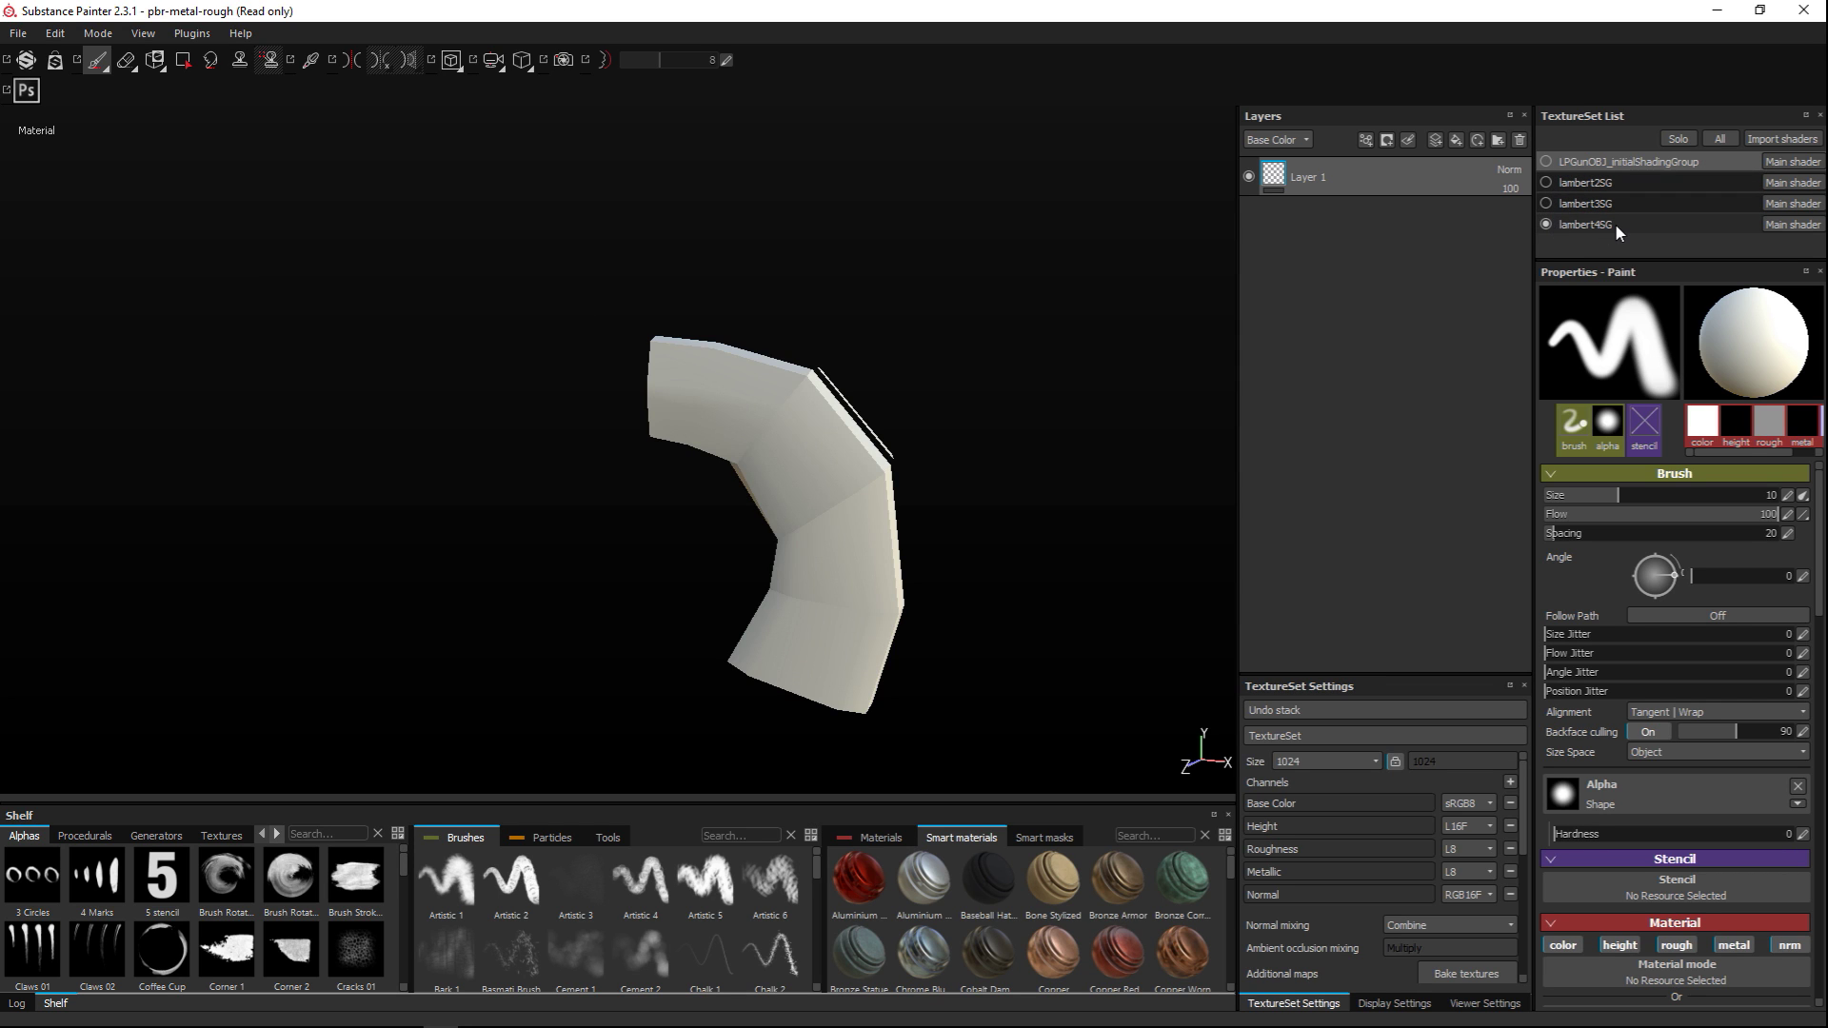
Select the lambert4SG texture set, search the materials for "wood" and add Wood american cherry beneath Layer 1
left_click(1615, 223)
mouse_move(962, 334)
left_mouse_down("alt")
mouse_move(750, 298)
mouse_move(784, 318)
mouse_move(790, 408)
left_mouse_up("alt")
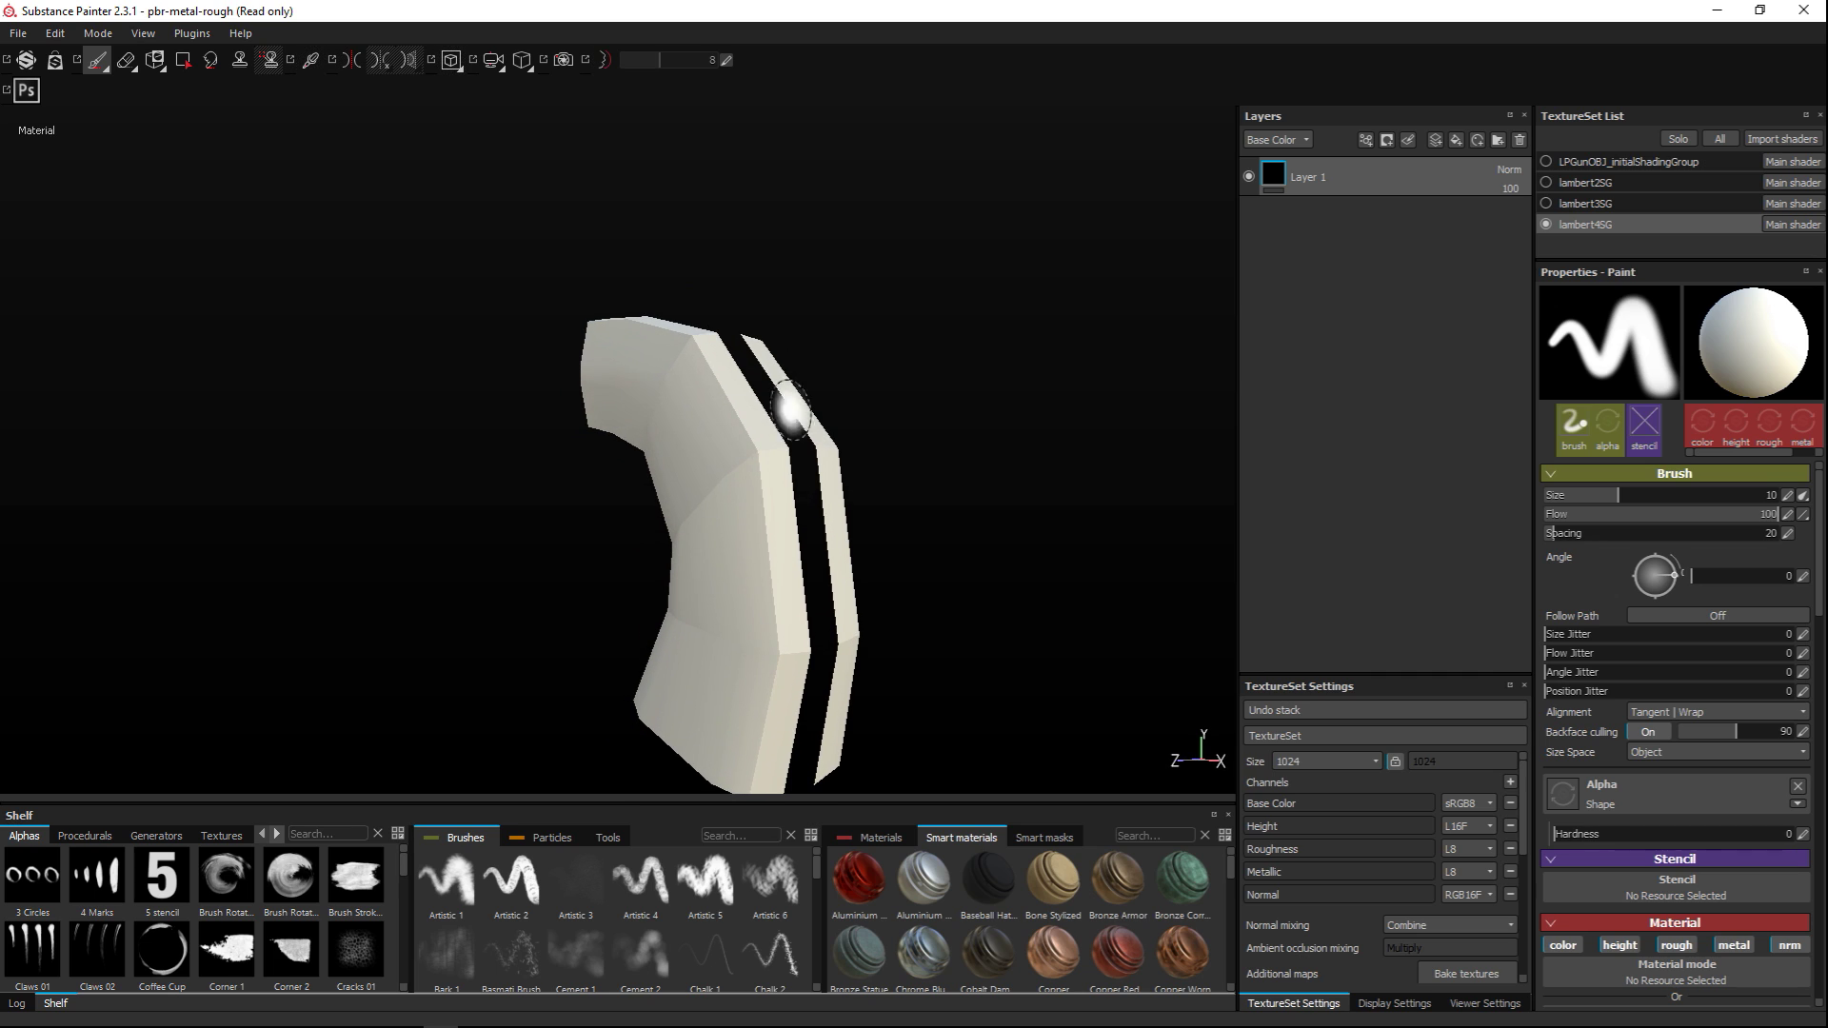
left_click(882, 836)
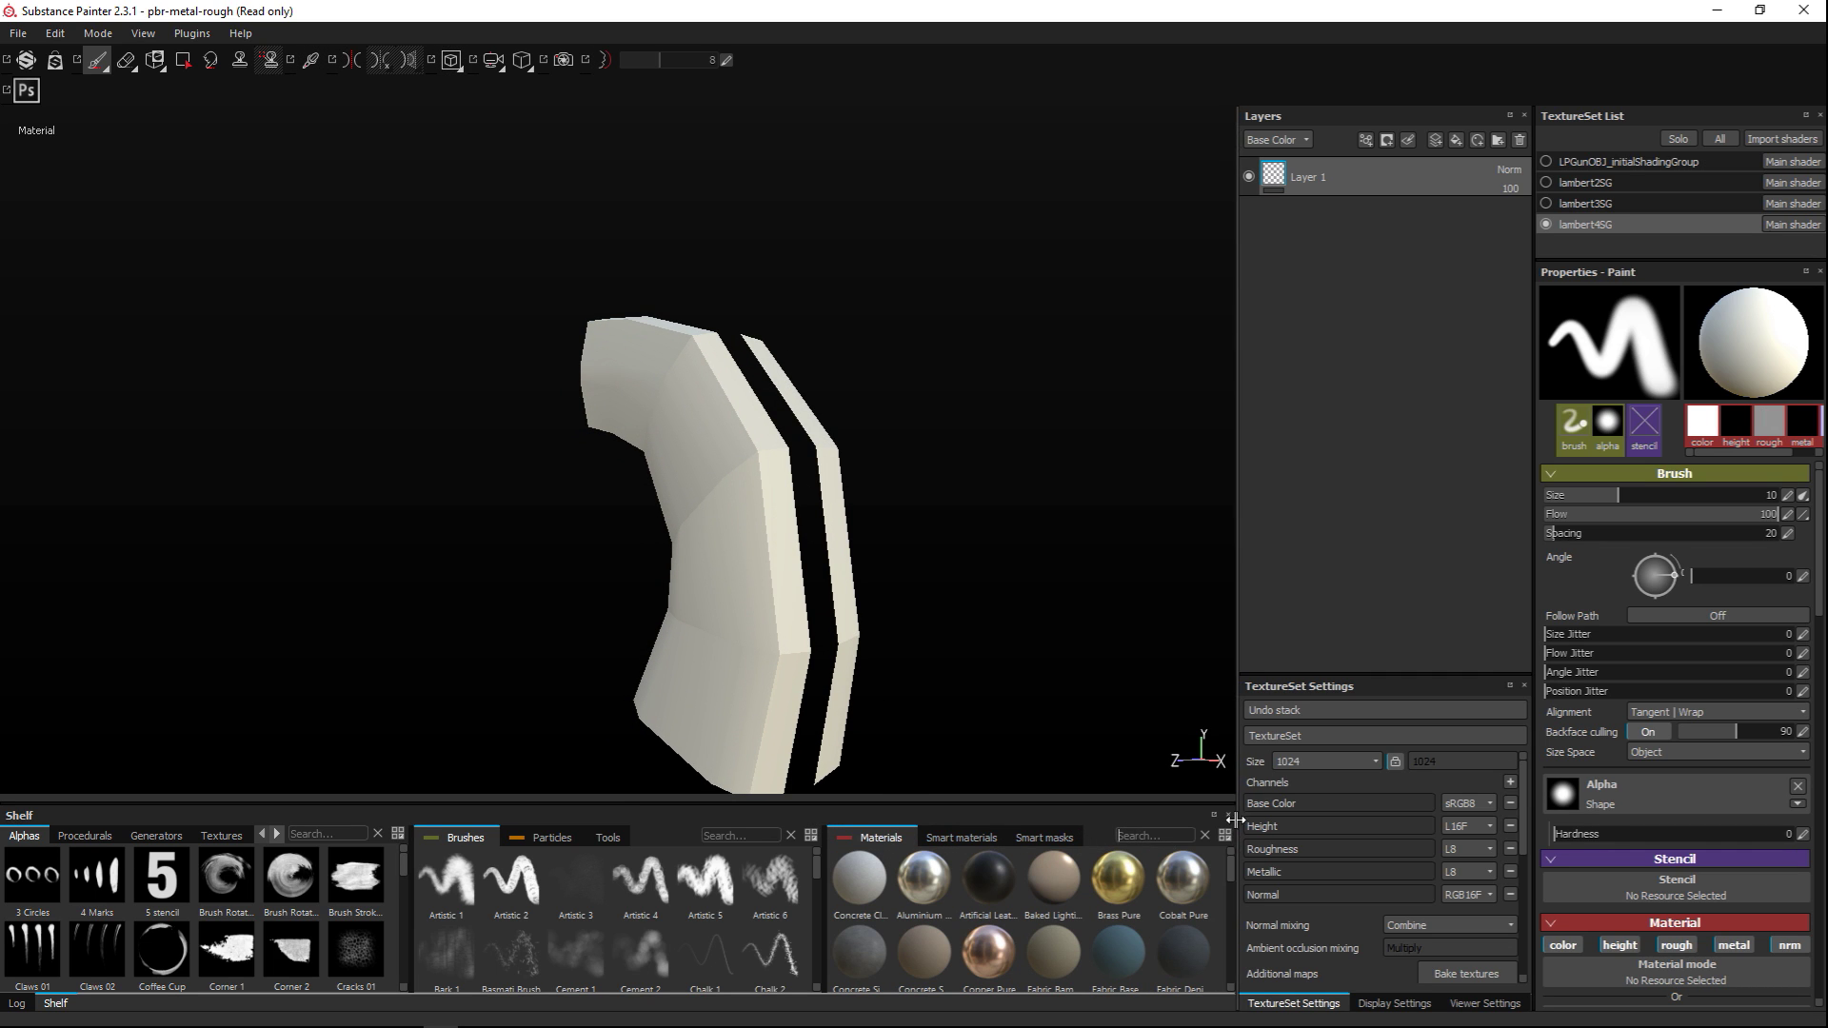
type("wood")
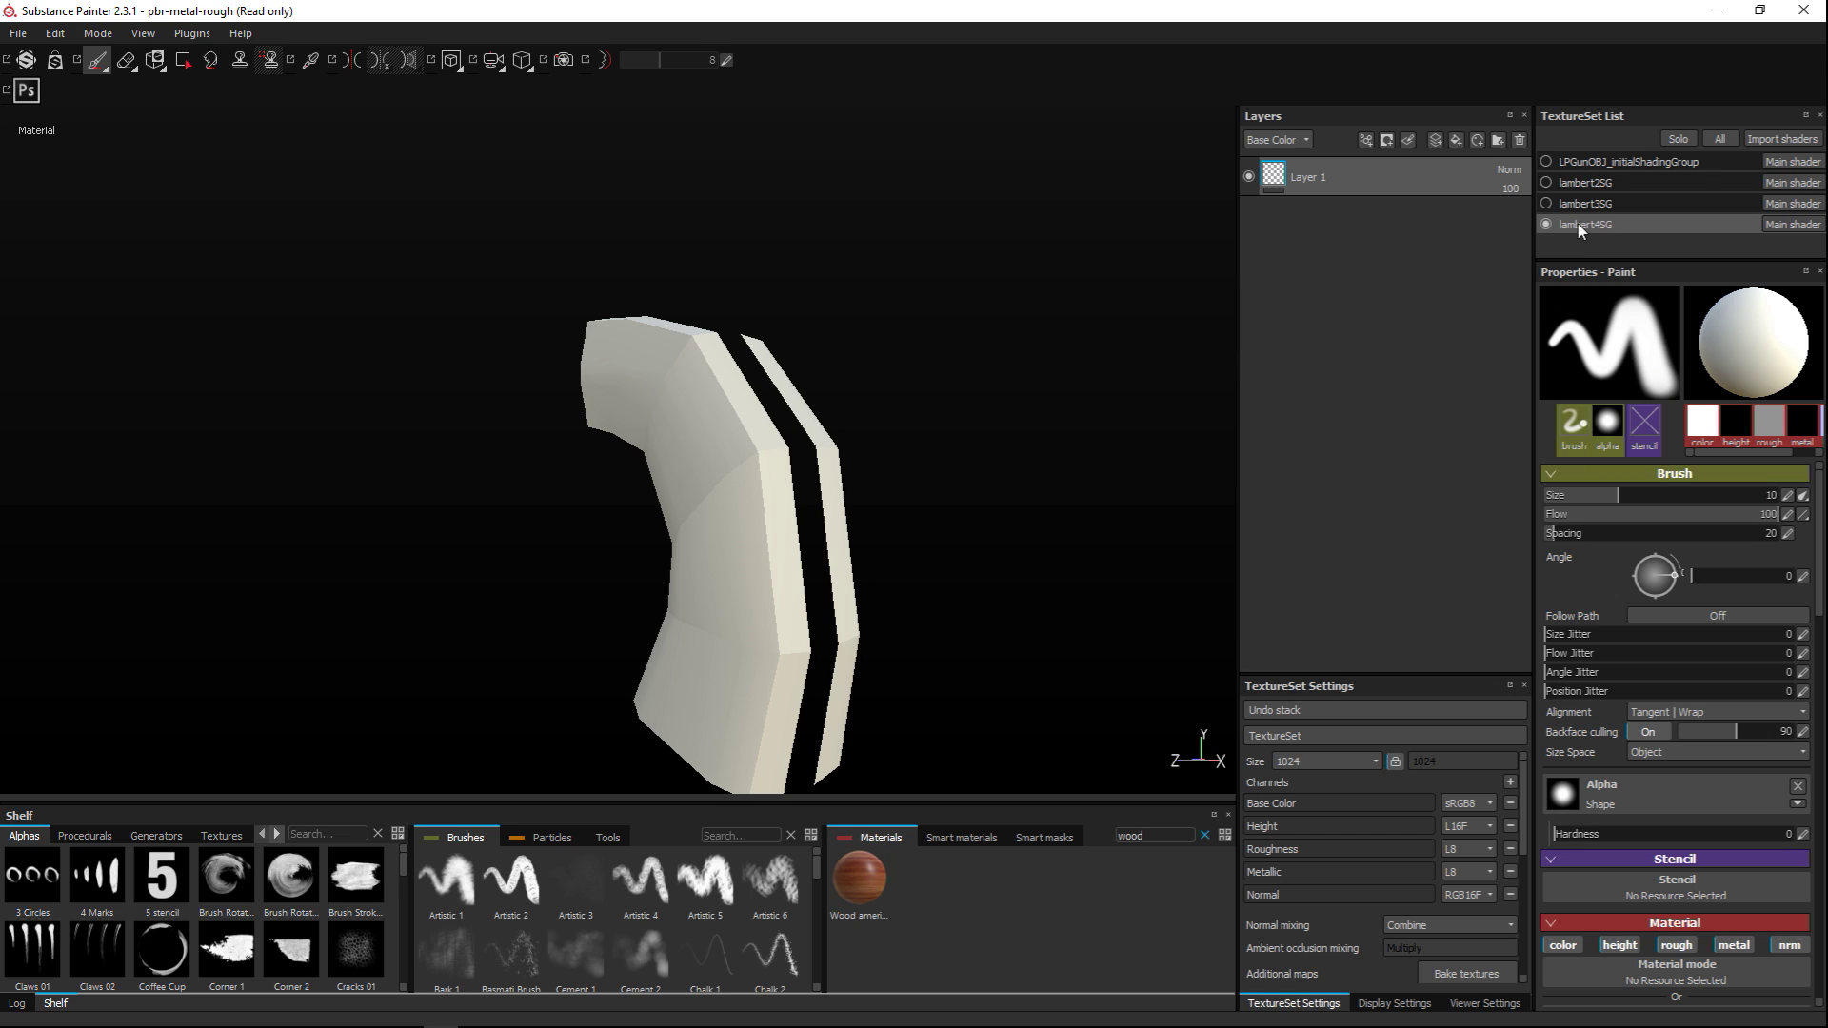
left_click_drag(860, 888, 1321, 339)
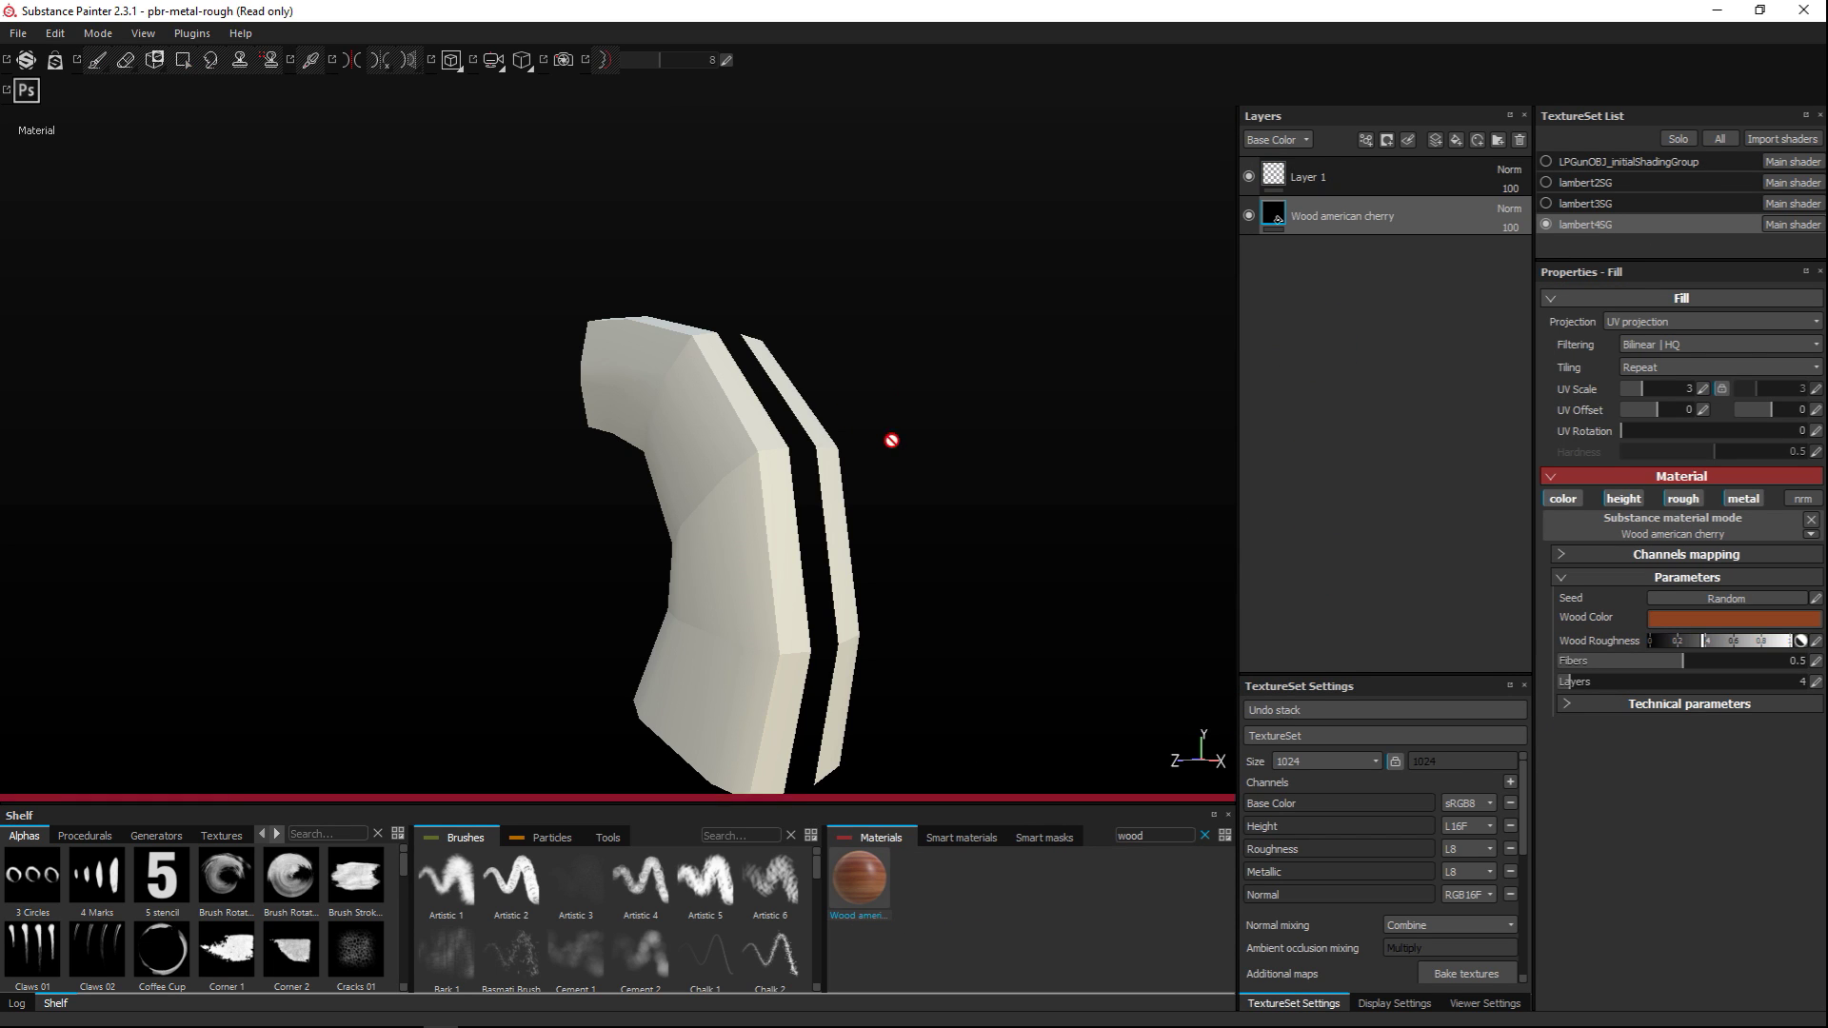
Set the cherry wood layer's UV rotation to 40.62 and inspect the grain around the grip
left_click_drag(973, 515, 1032, 571, "alt")
middle_click_drag(1032, 571, 992, 596, "alt")
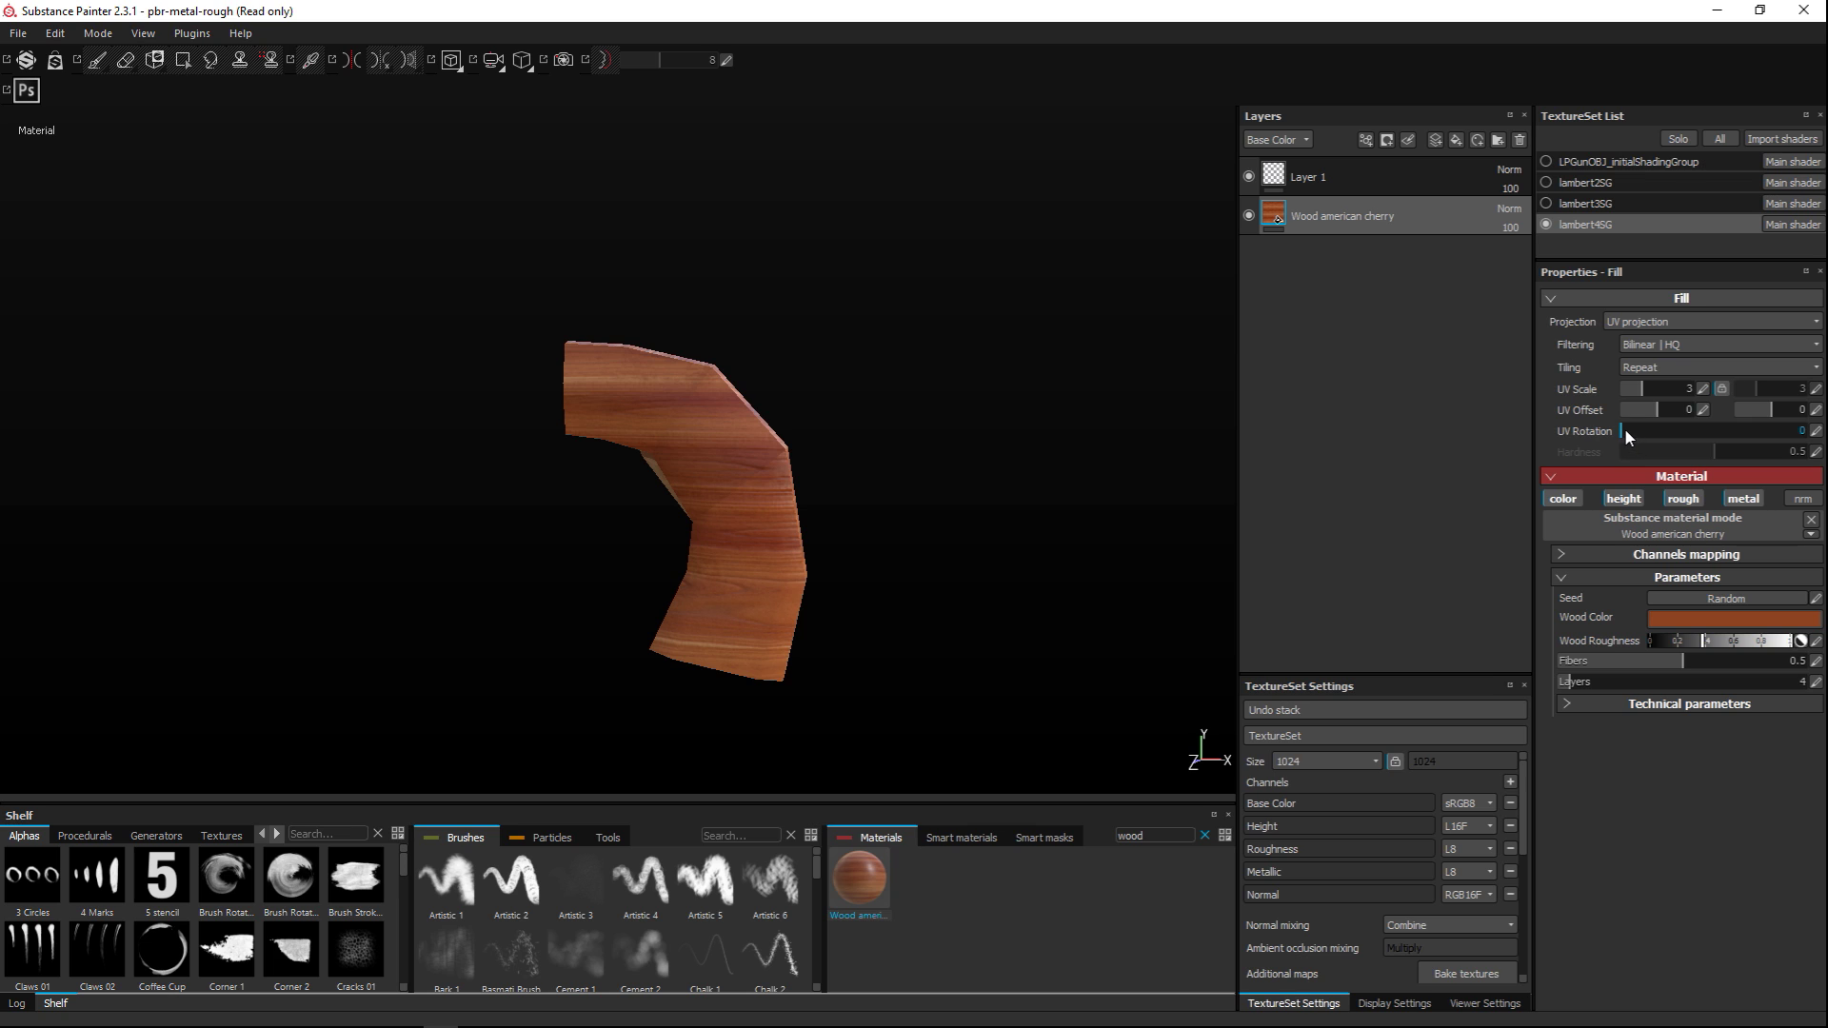
left_click_drag(1623, 428, 1641, 427)
right_click_drag(747, 573, 915, 553, "alt")
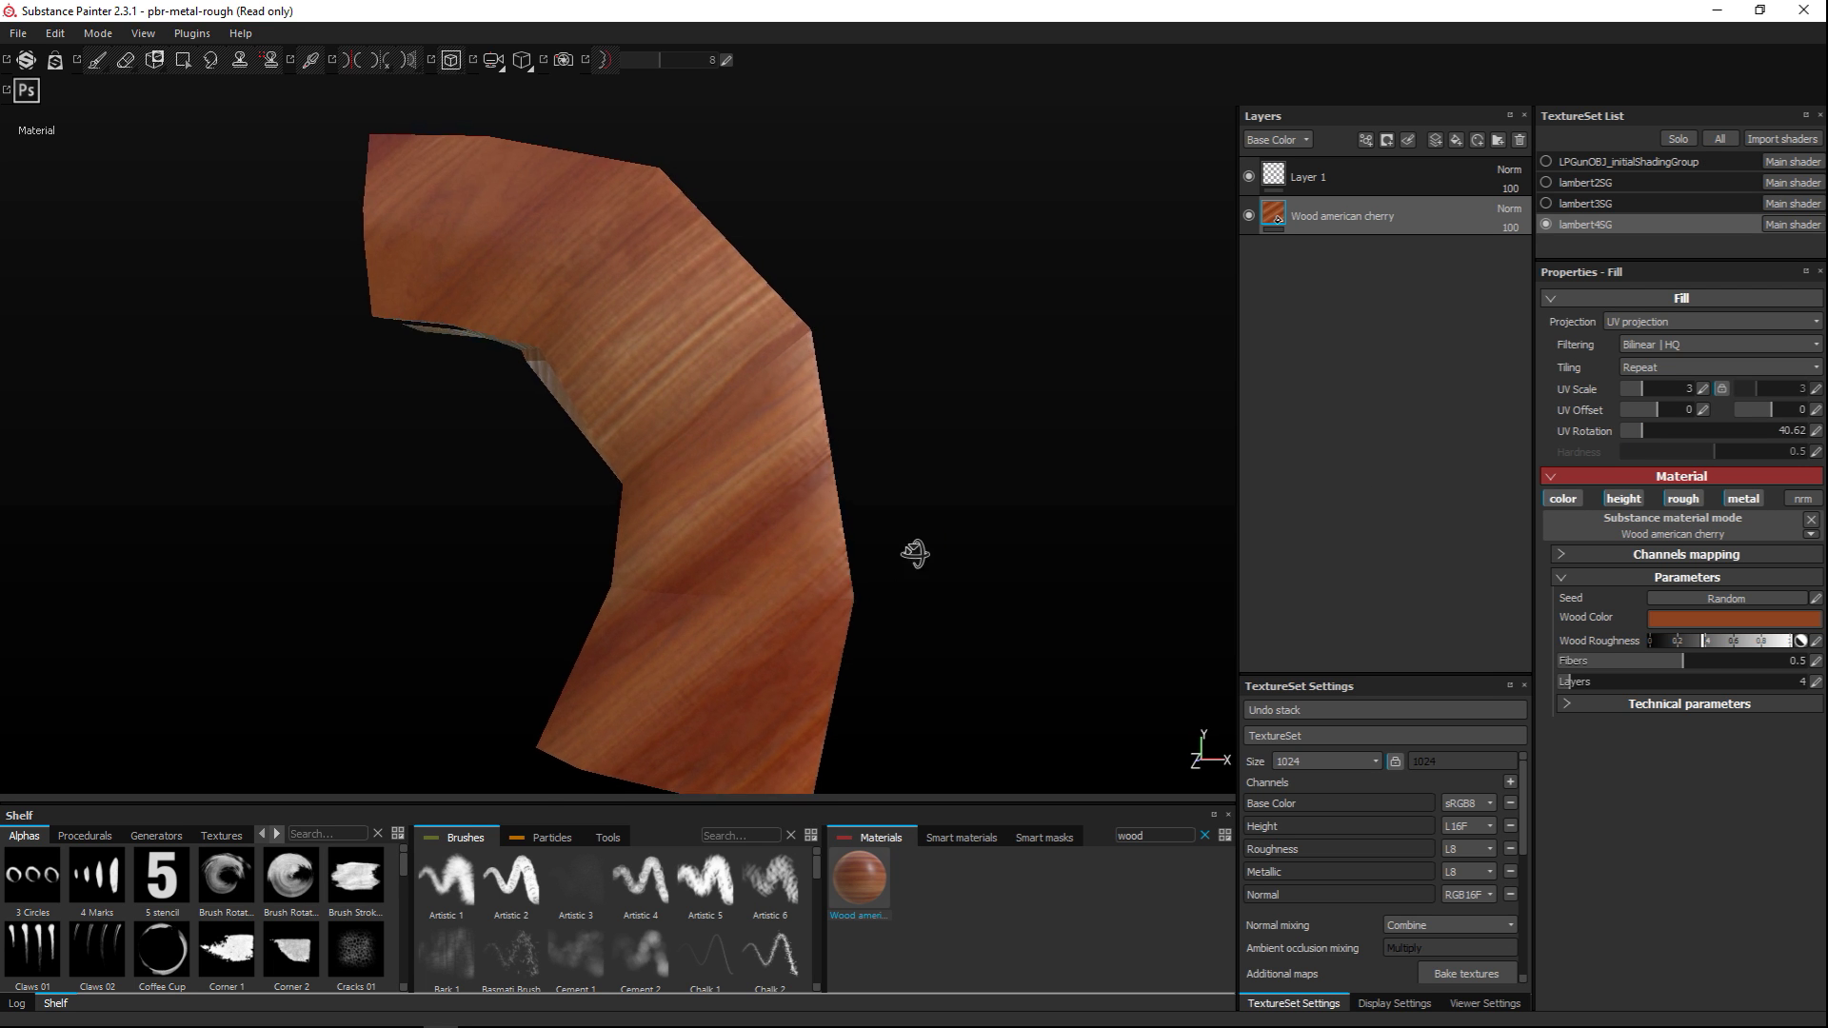
left_click_drag(915, 553, 732, 514, "alt")
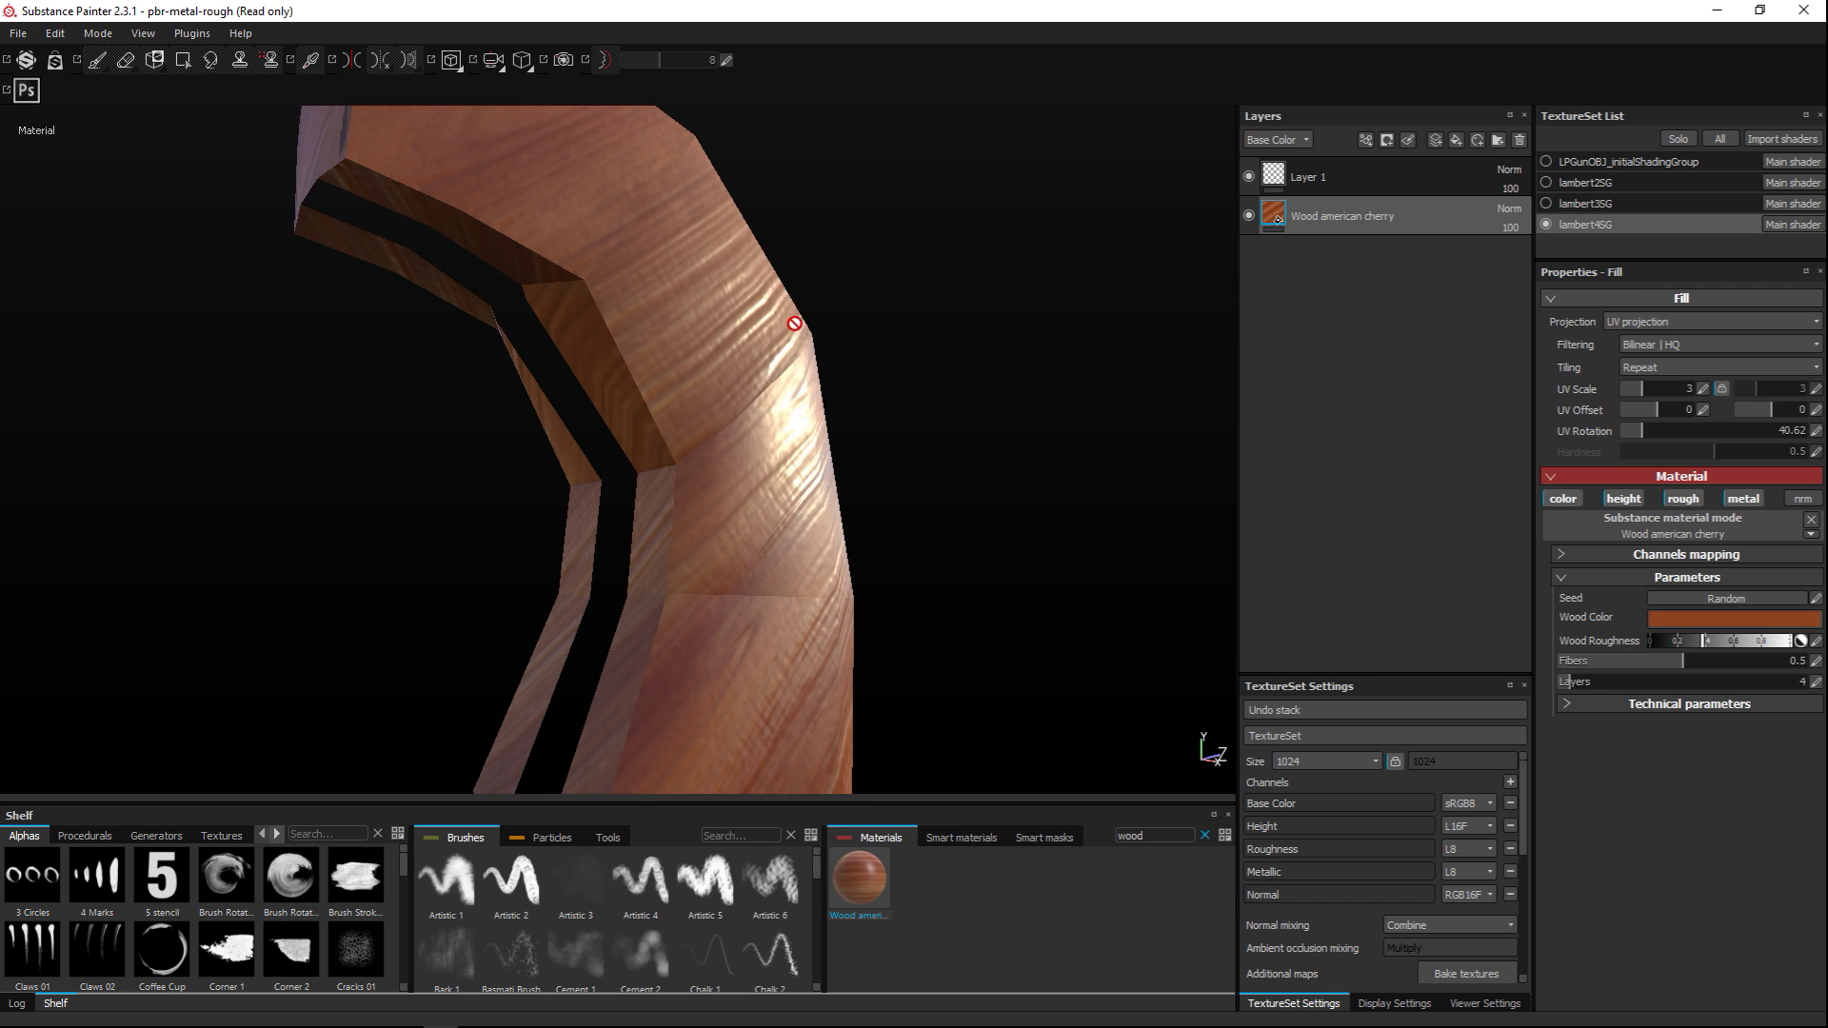
right_click_drag(946, 475, 995, 557, "alt")
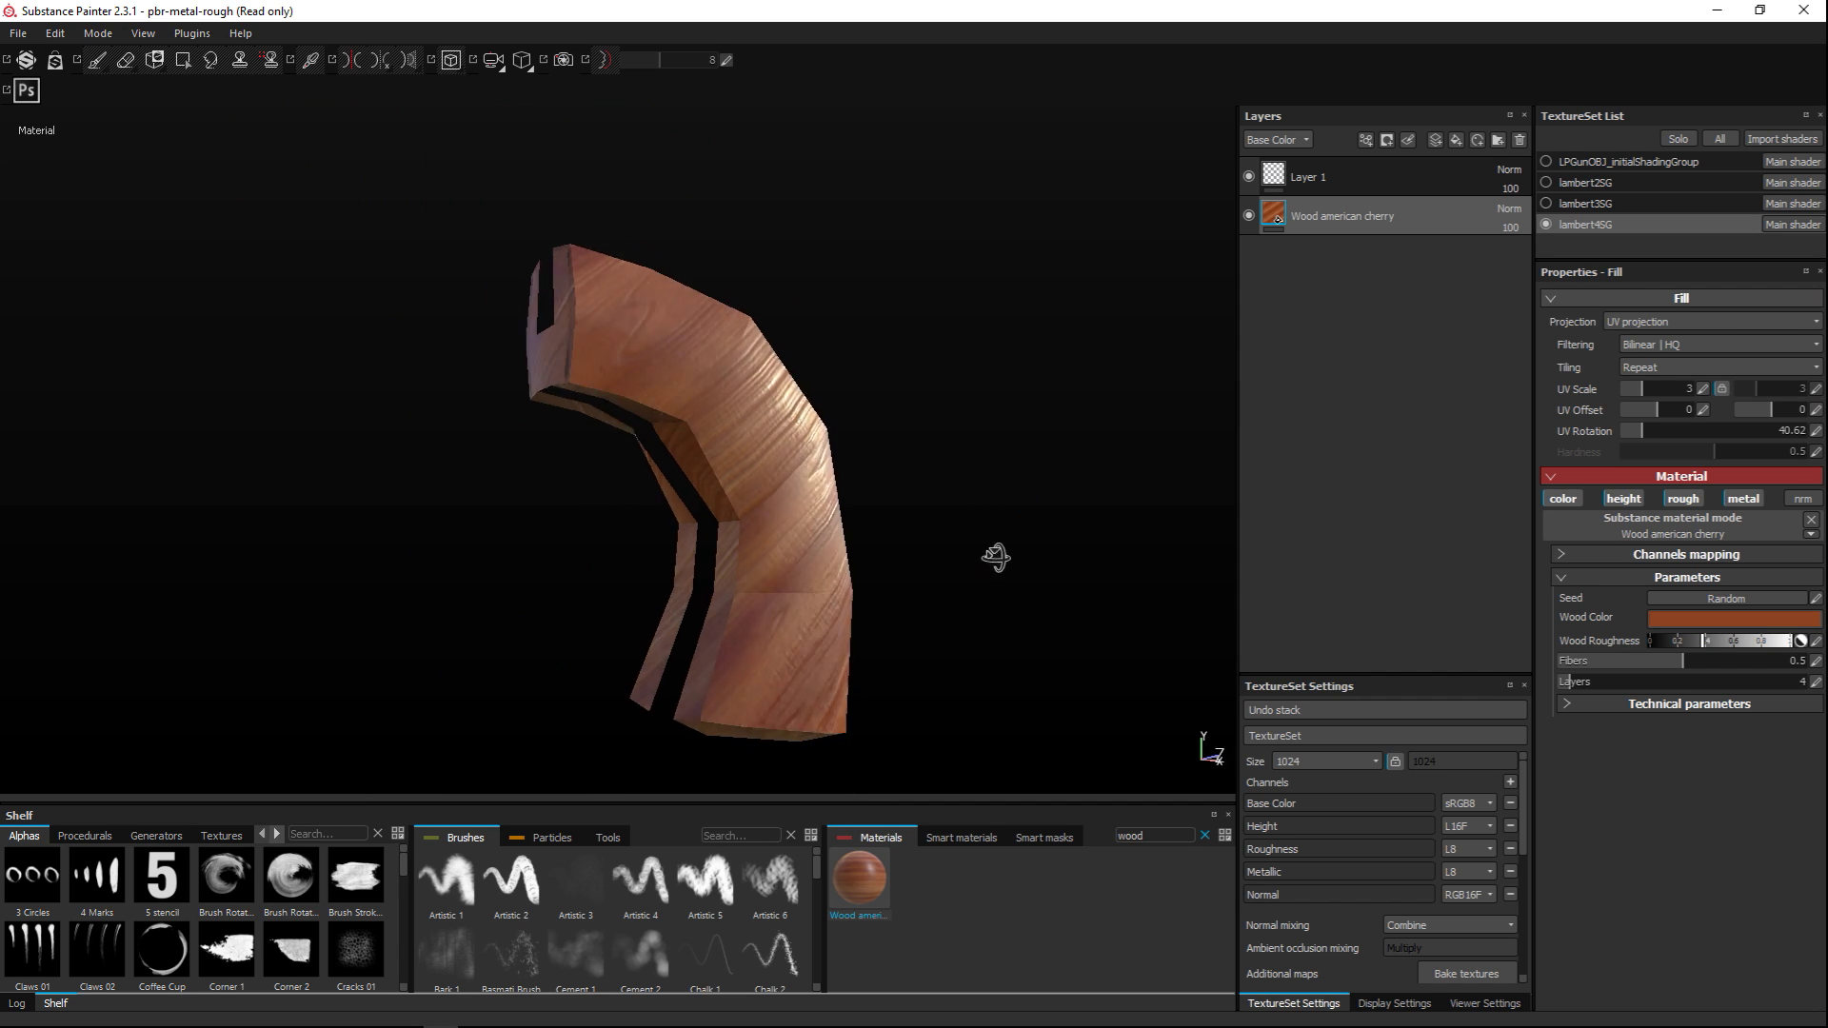
left_click_drag(995, 557, 723, 653, "alt")
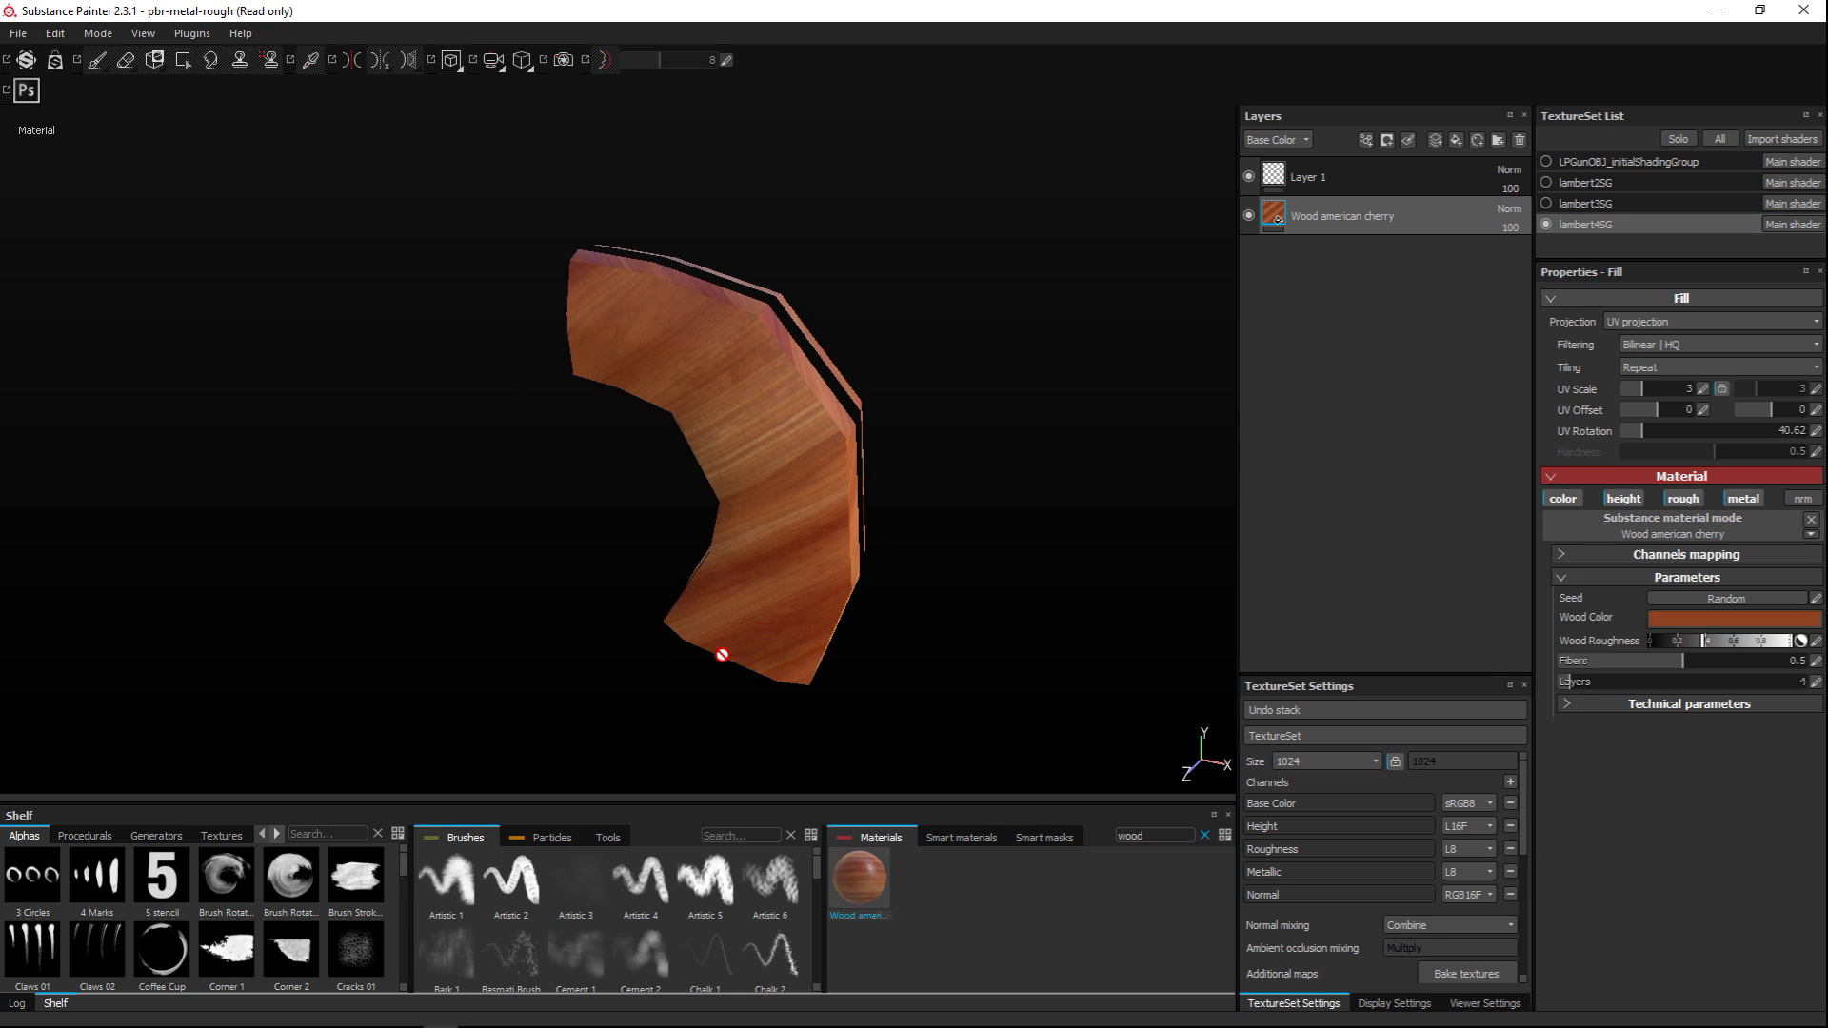
Darken the Wood Color of the cherry layer to a deep brown (R 0.361, G 0.181, B 0.096)
left_click(1677, 620)
mouse_move(1605, 617)
left_mouse_down()
mouse_move(1615, 659)
mouse_move(1604, 638)
left_mouse_up()
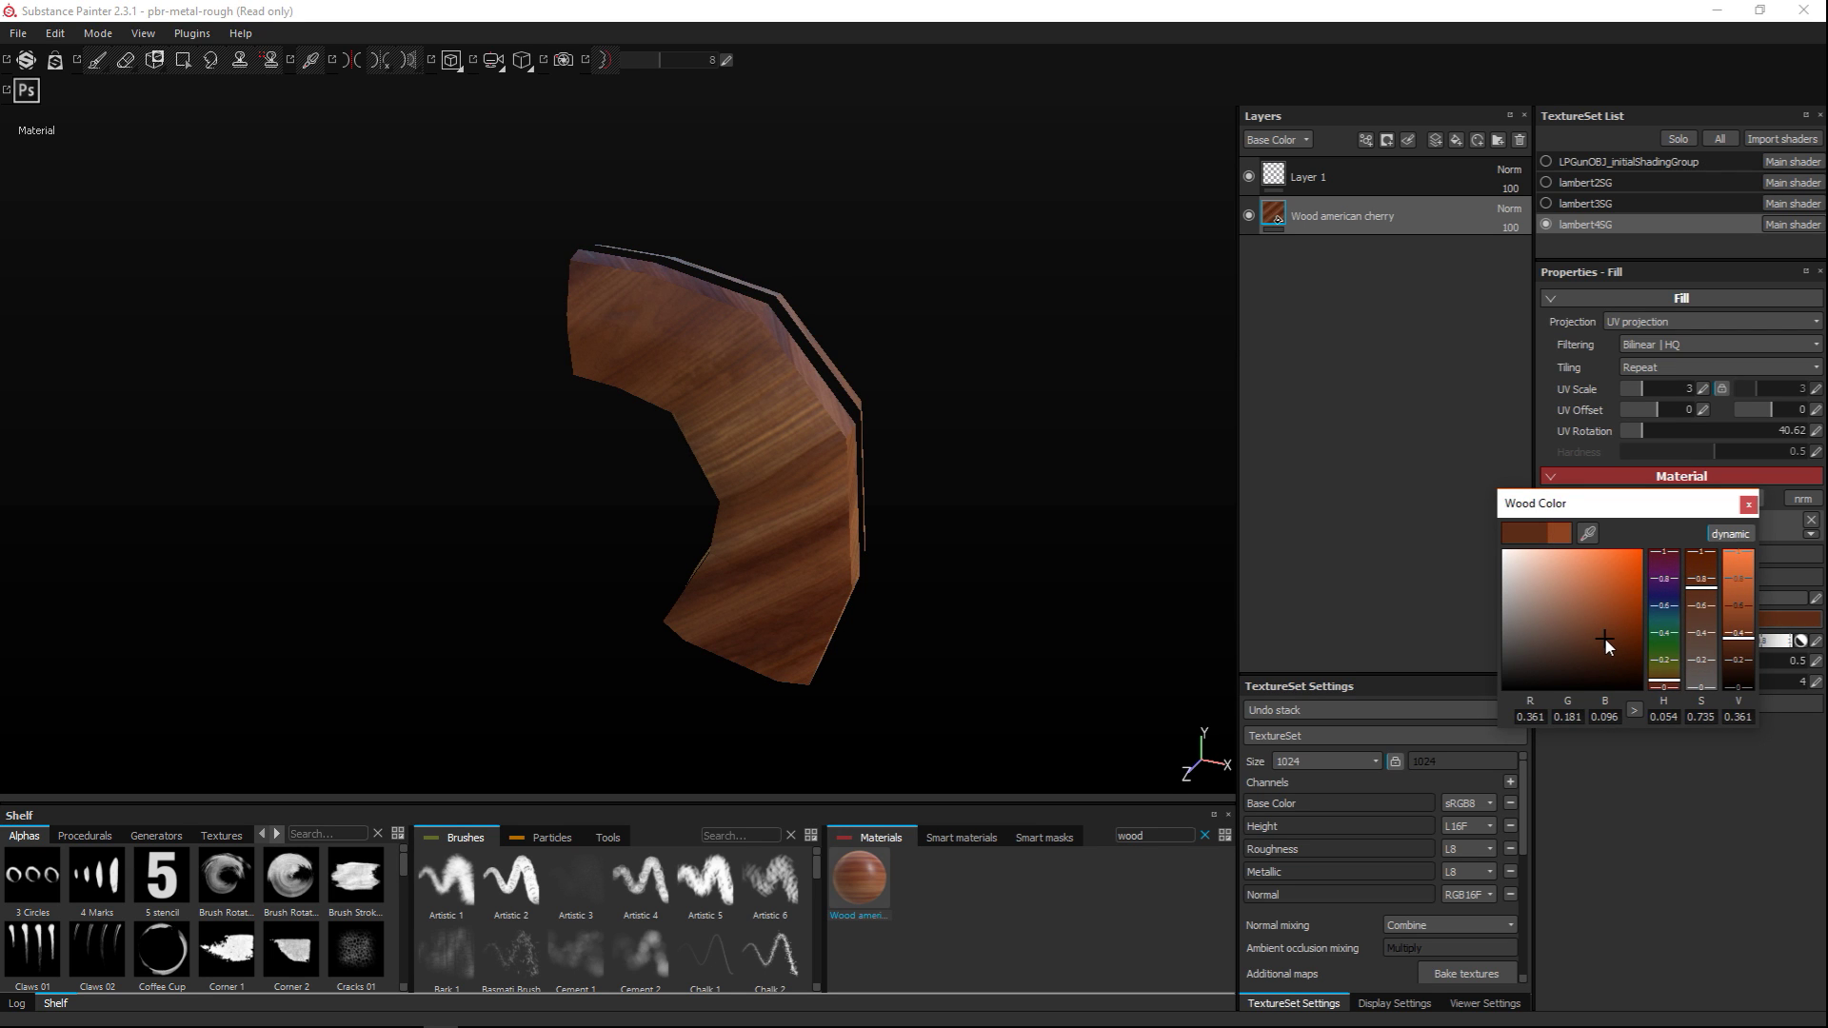
left_click(1750, 505)
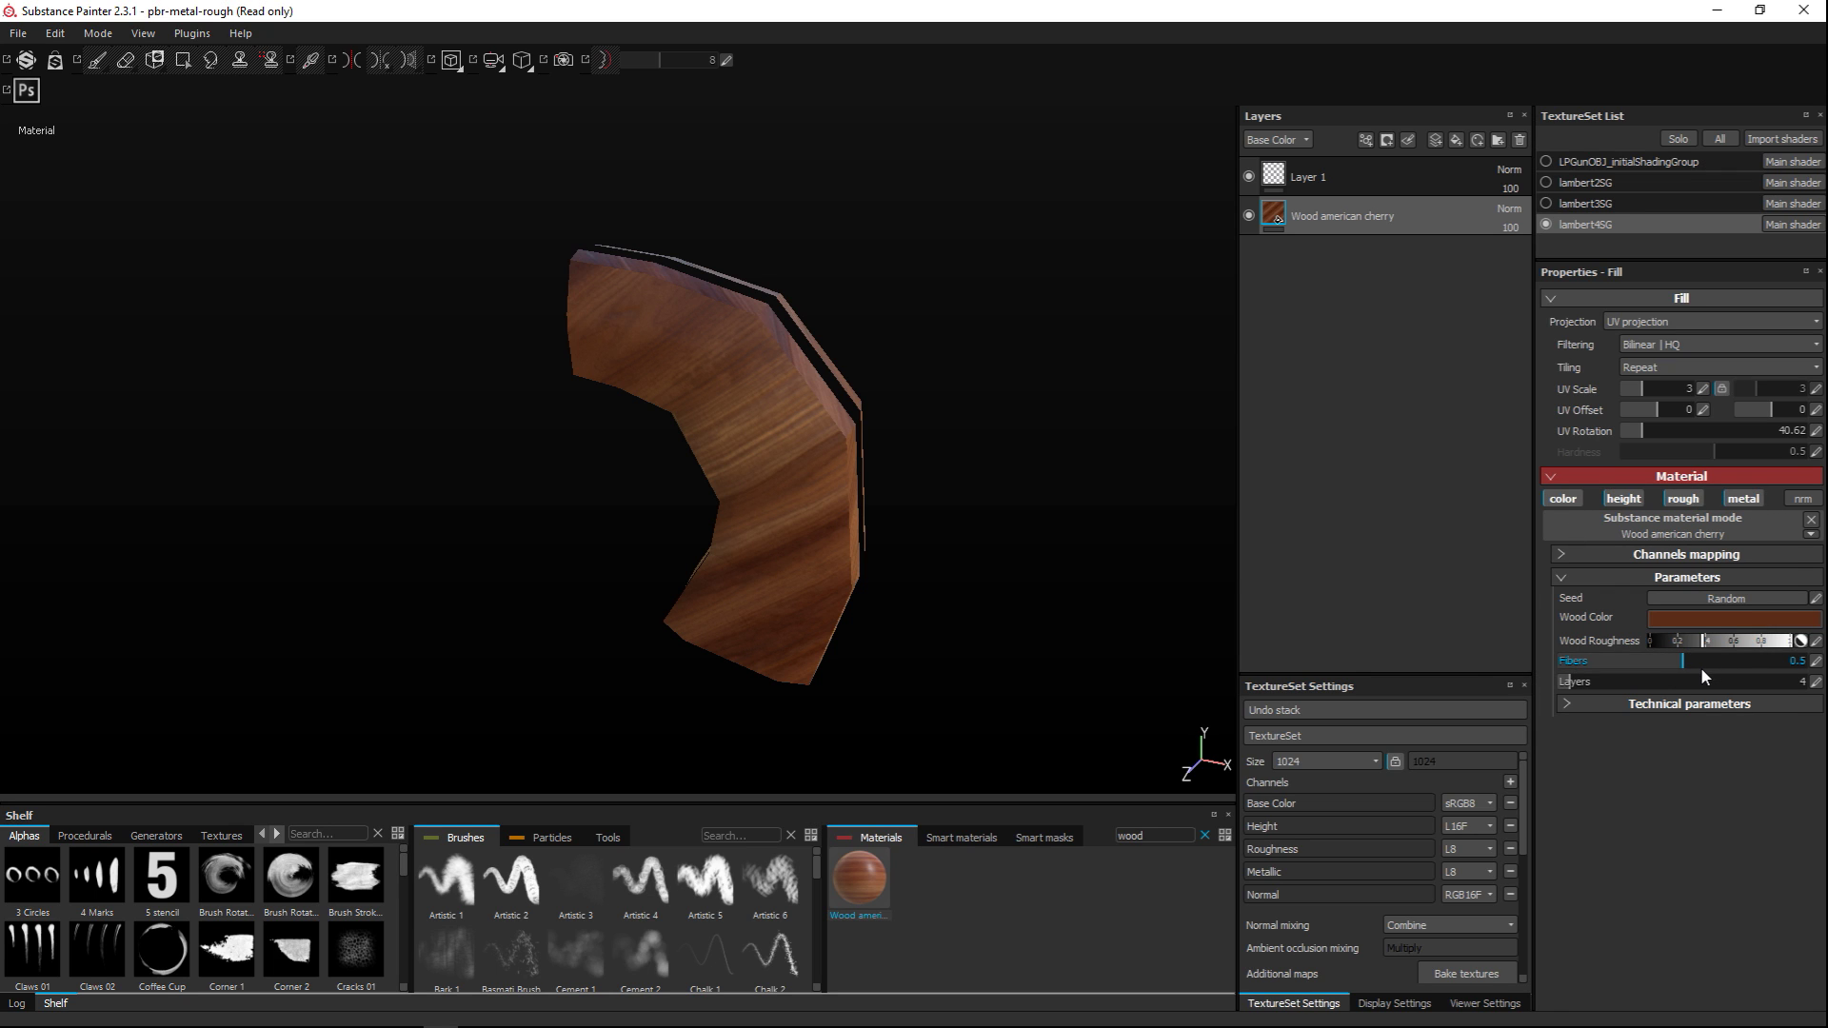
Set the cherry wood's Fibers parameter to 0.74 and inspect the grip's surface up close
left_click_drag(1095, 619, 965, 598, "alt")
right_click_drag(966, 598, 1016, 607, "alt")
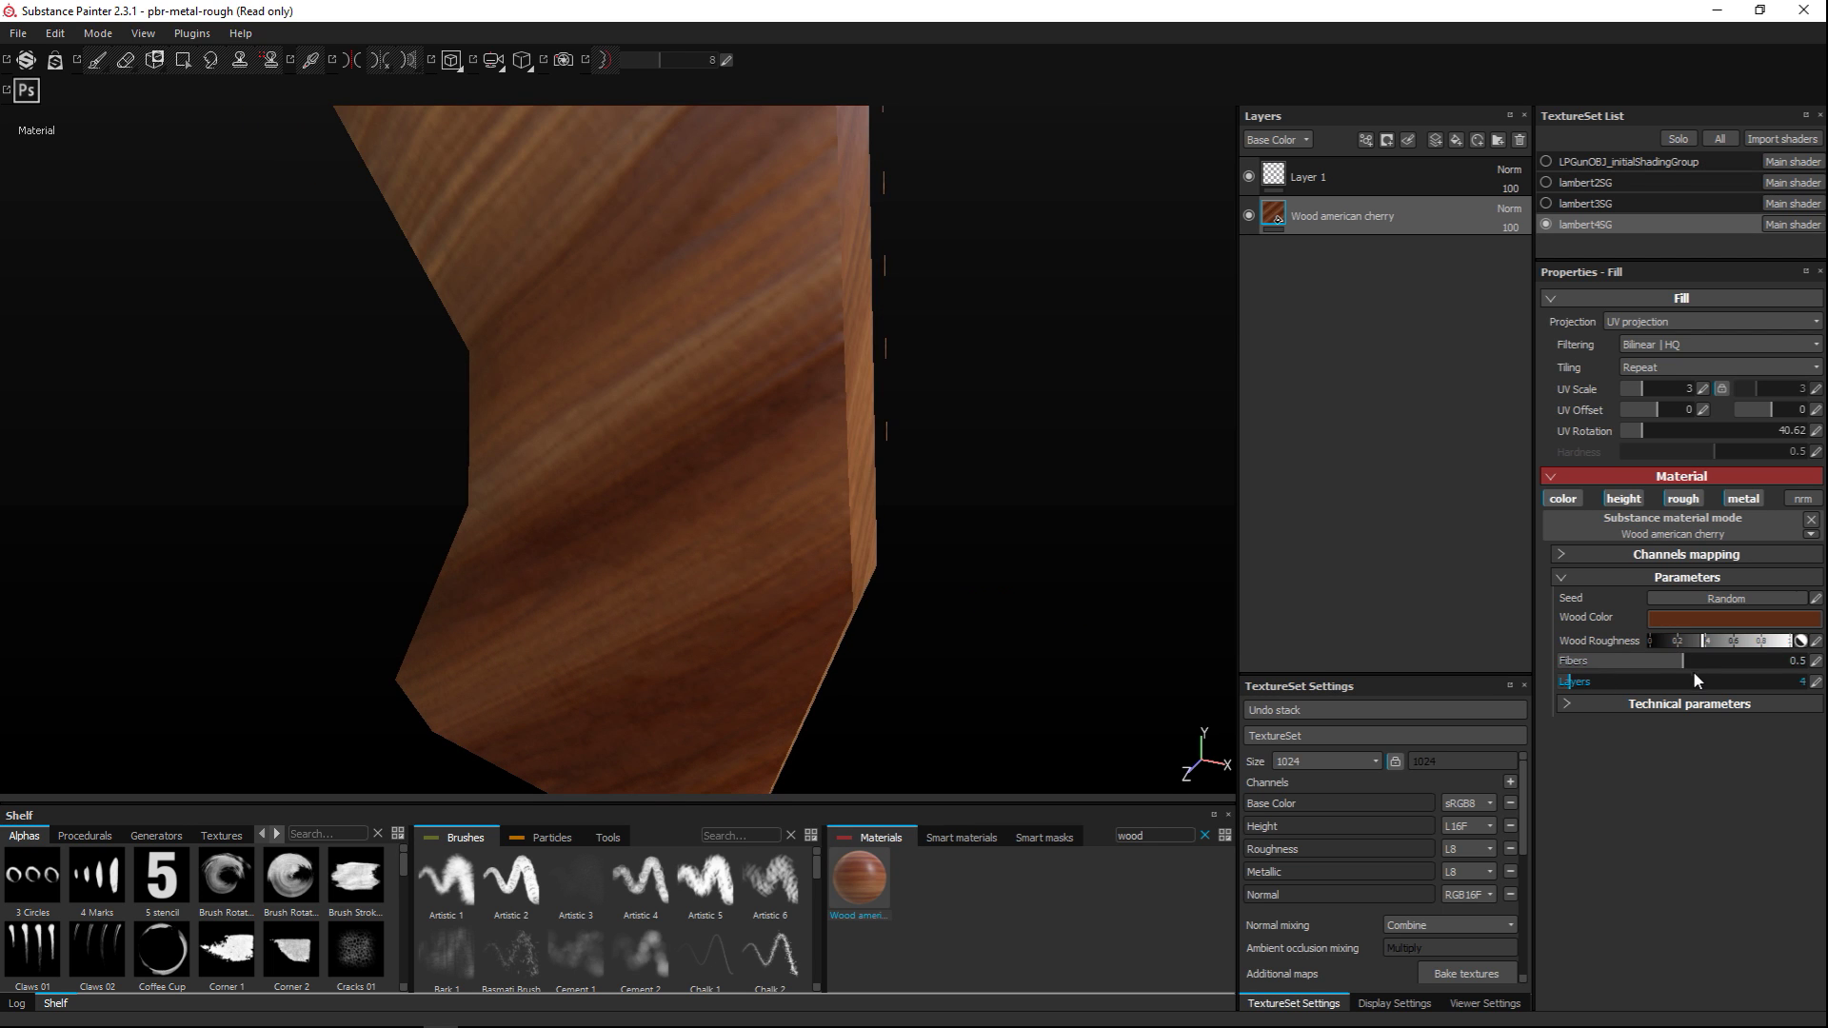
left_click(1724, 661)
left_click_drag(1726, 664, 1743, 666)
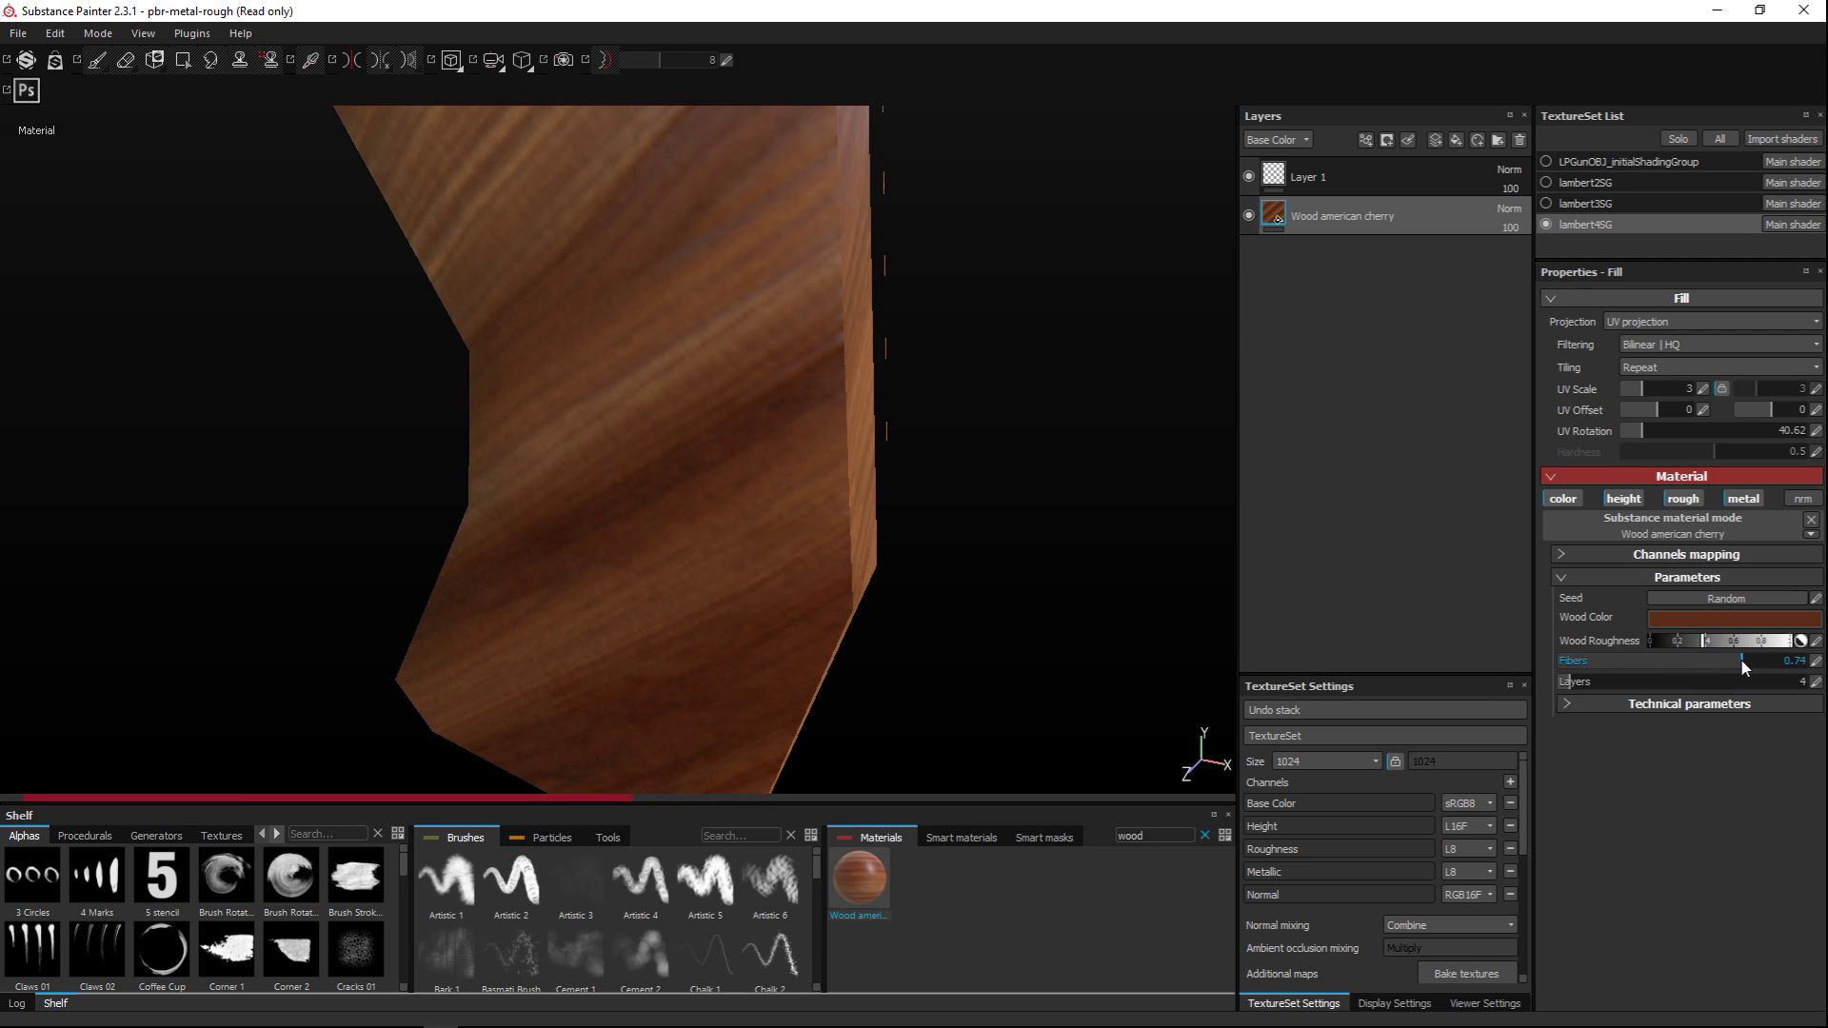
left_click_drag(909, 576, 1025, 487, "alt")
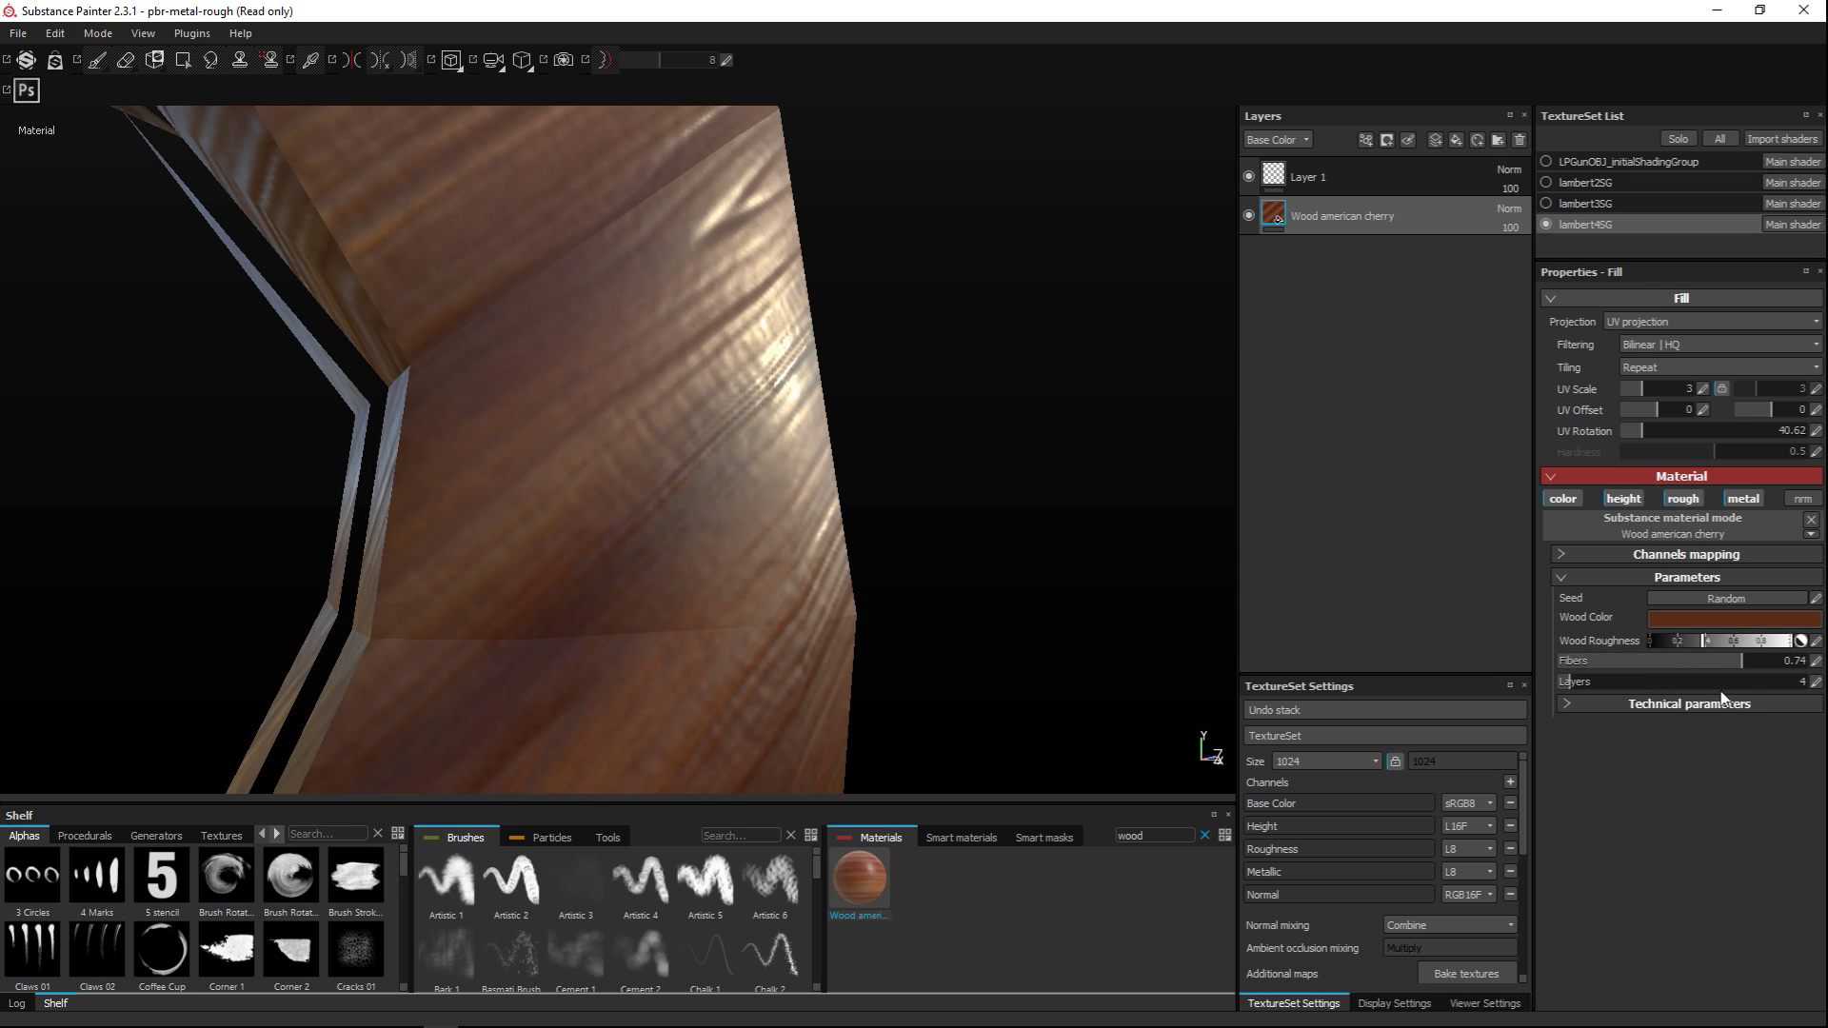
Try a higher Wood Roughness on the grip, then settle on about 0.4 for a glossier finish
left_click_drag(1729, 640, 1736, 642)
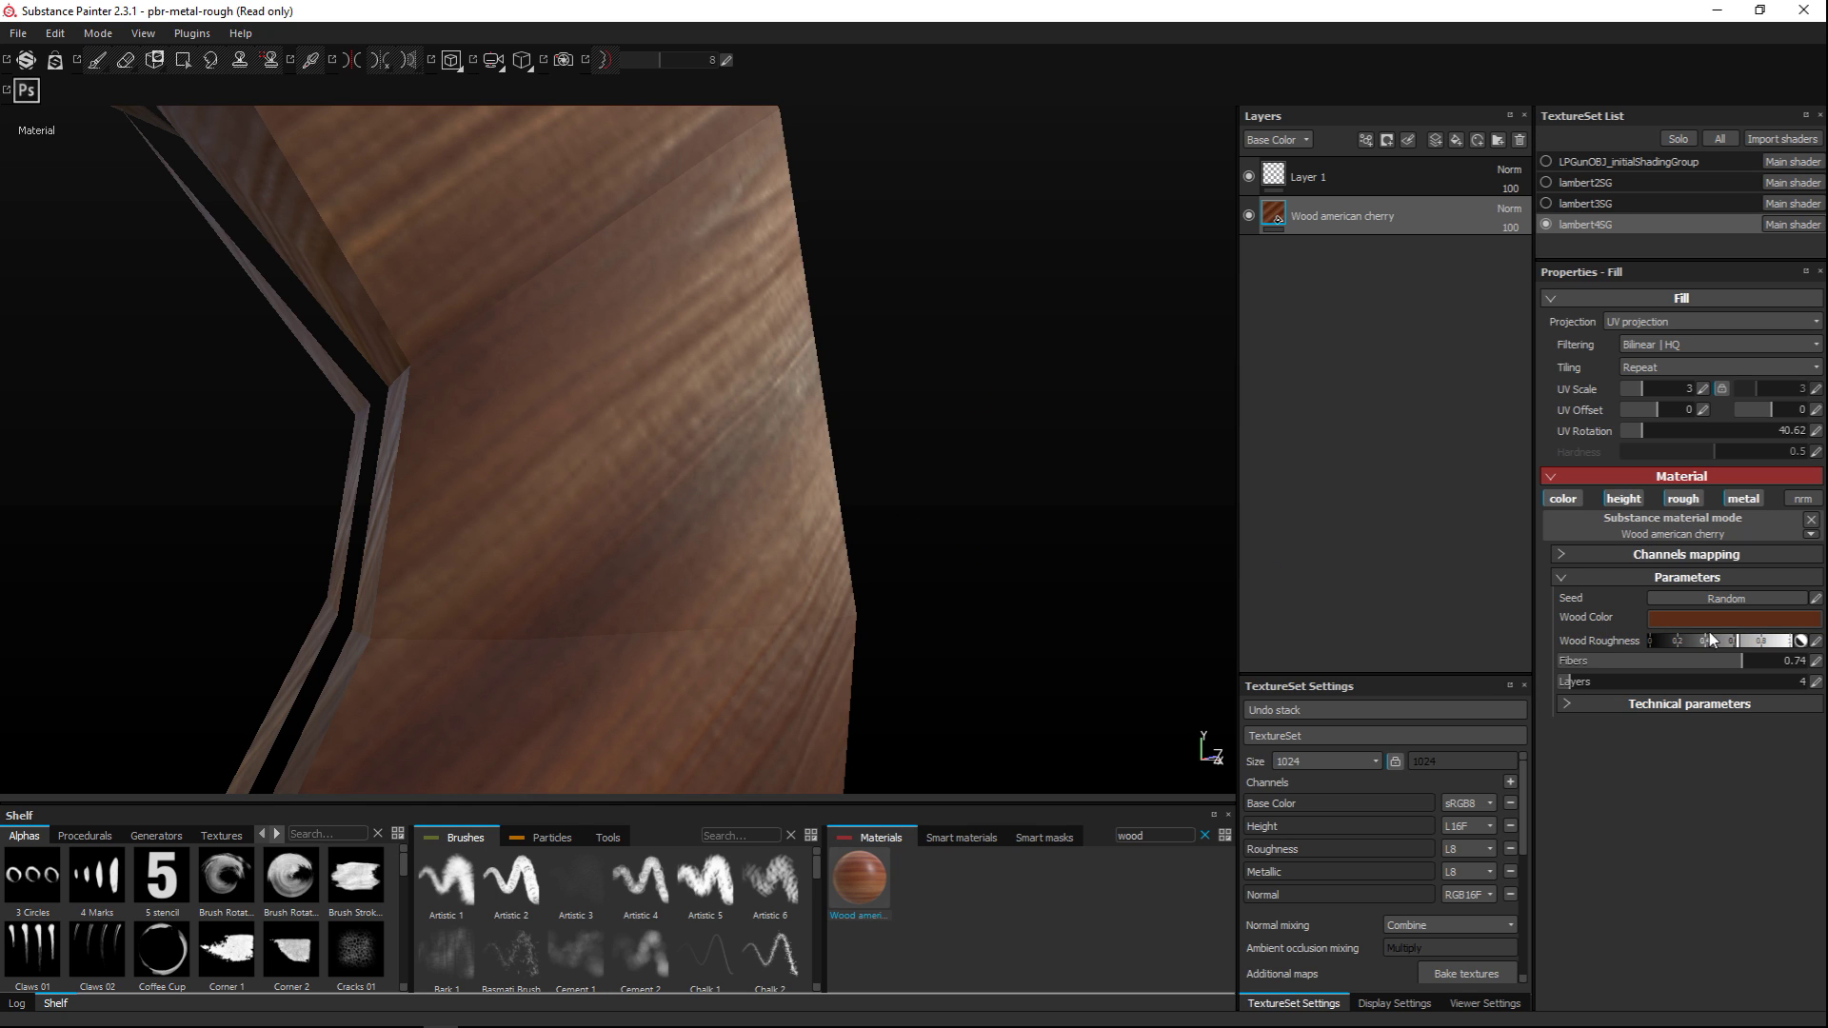
left_click_drag(1708, 642, 1704, 645)
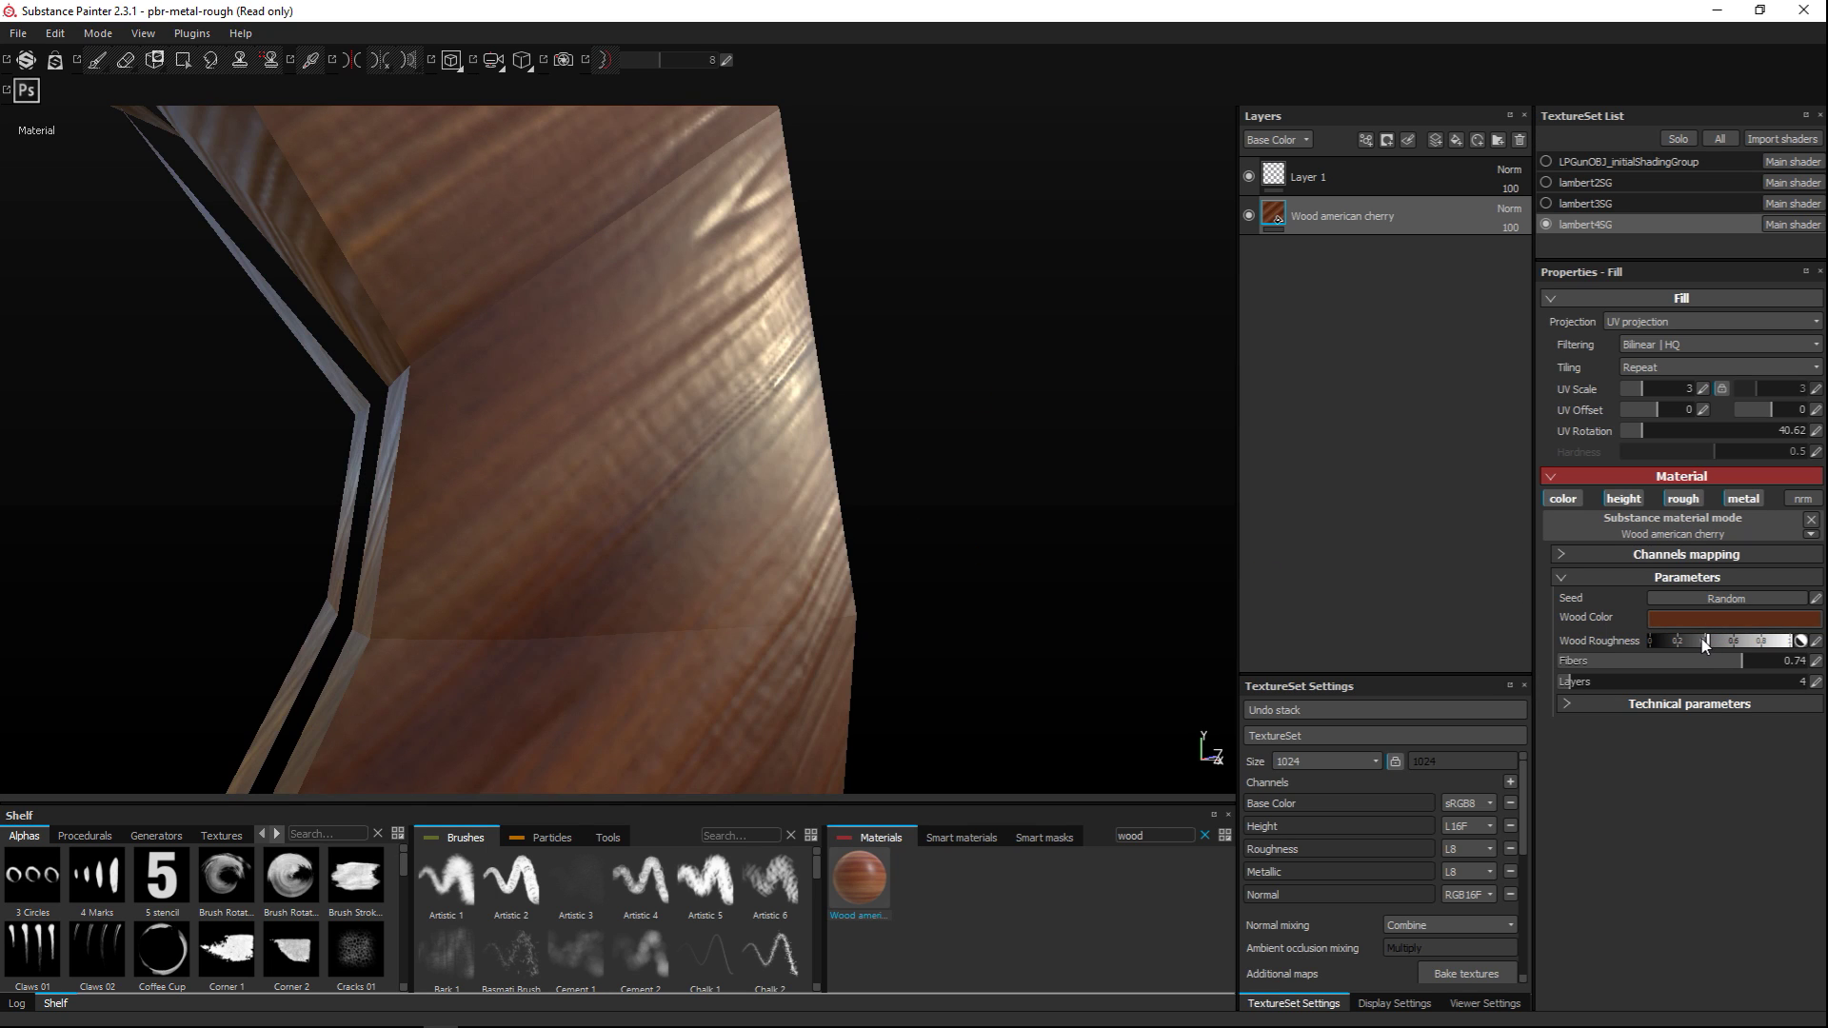
left_click_drag(971, 583, 926, 517, "alt")
left_click_drag(936, 451, 714, 497, "alt")
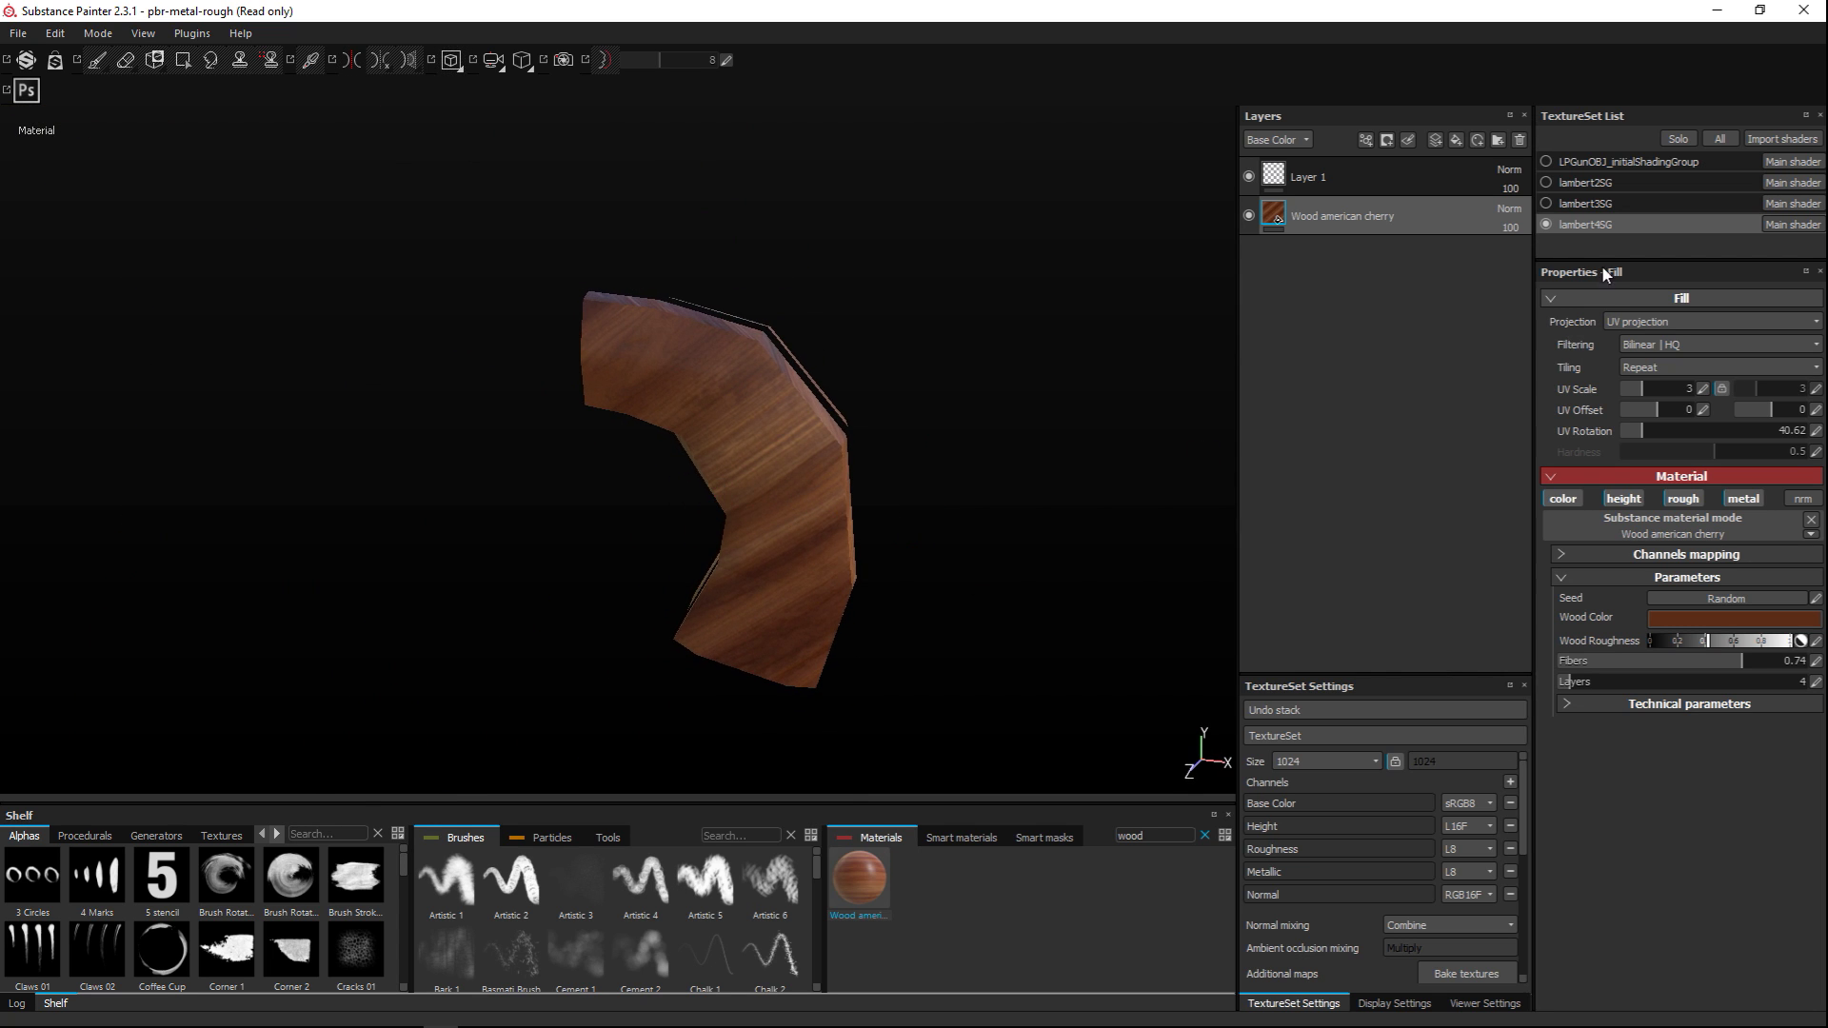
Show the lambert3SG texture set and search the materials for "painted"
left_click(1557, 206)
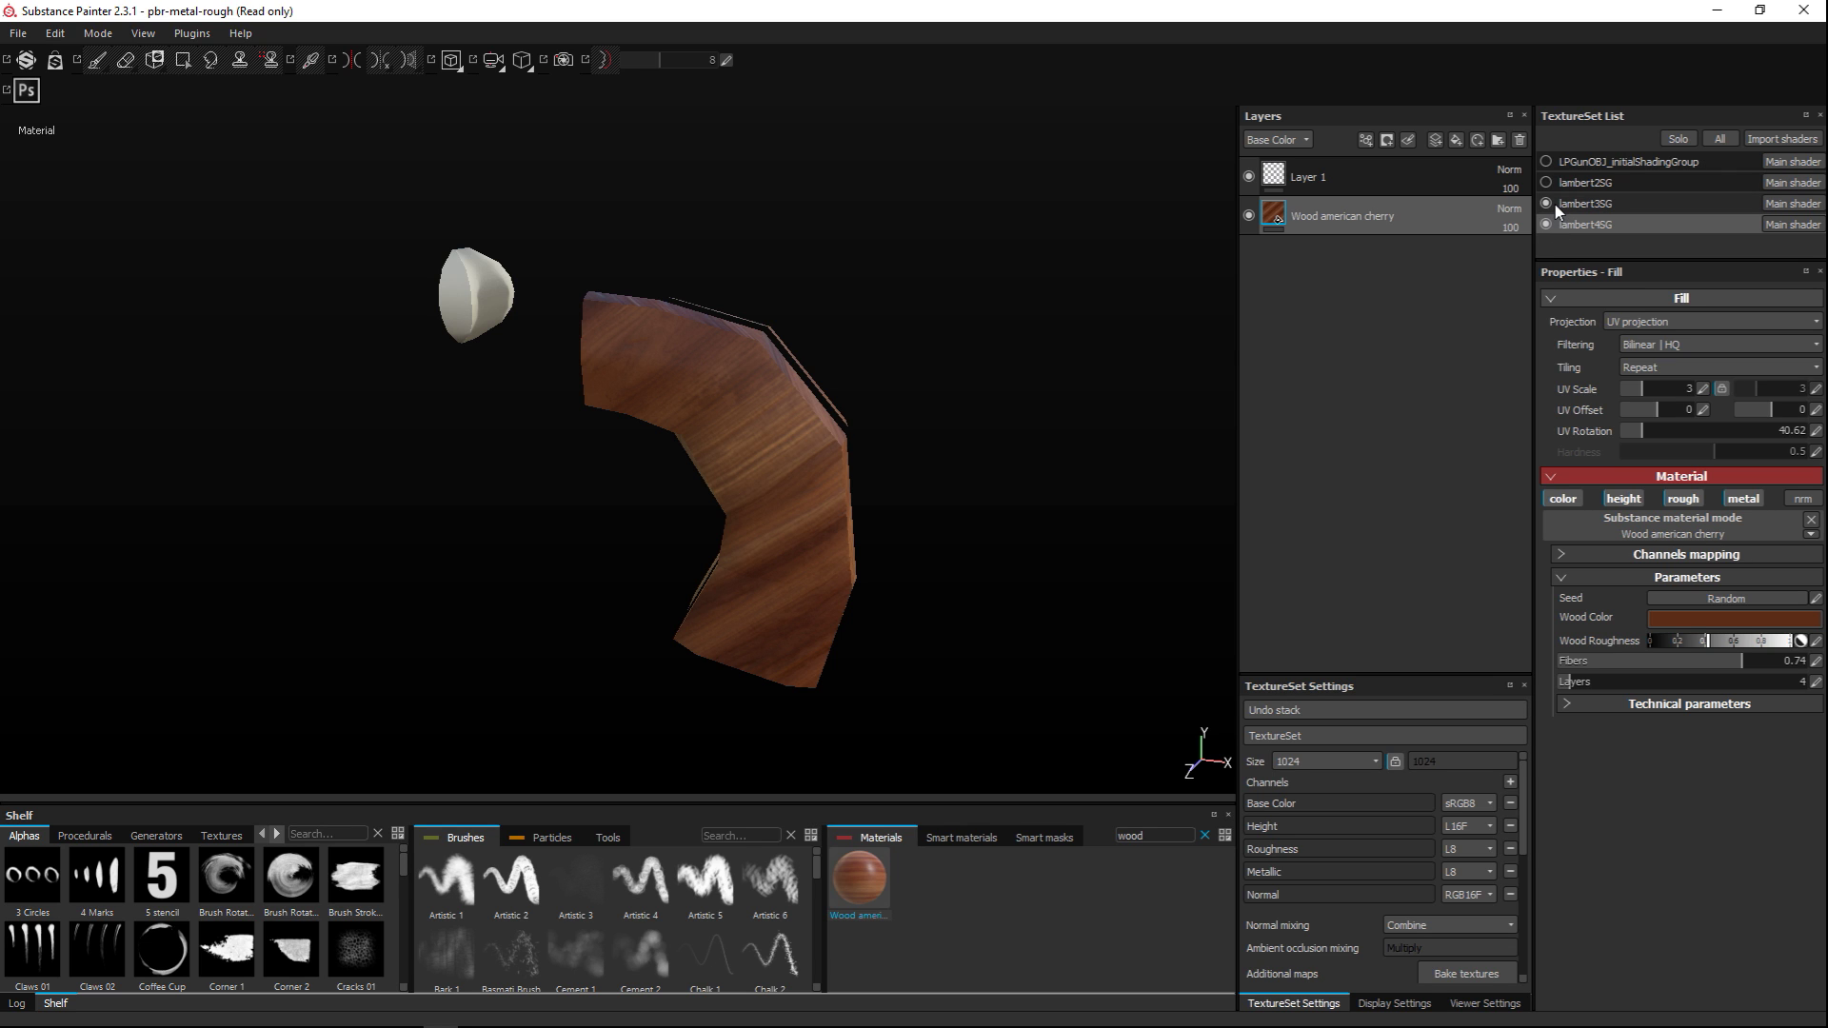
left_click_drag(906, 371, 971, 425, "alt")
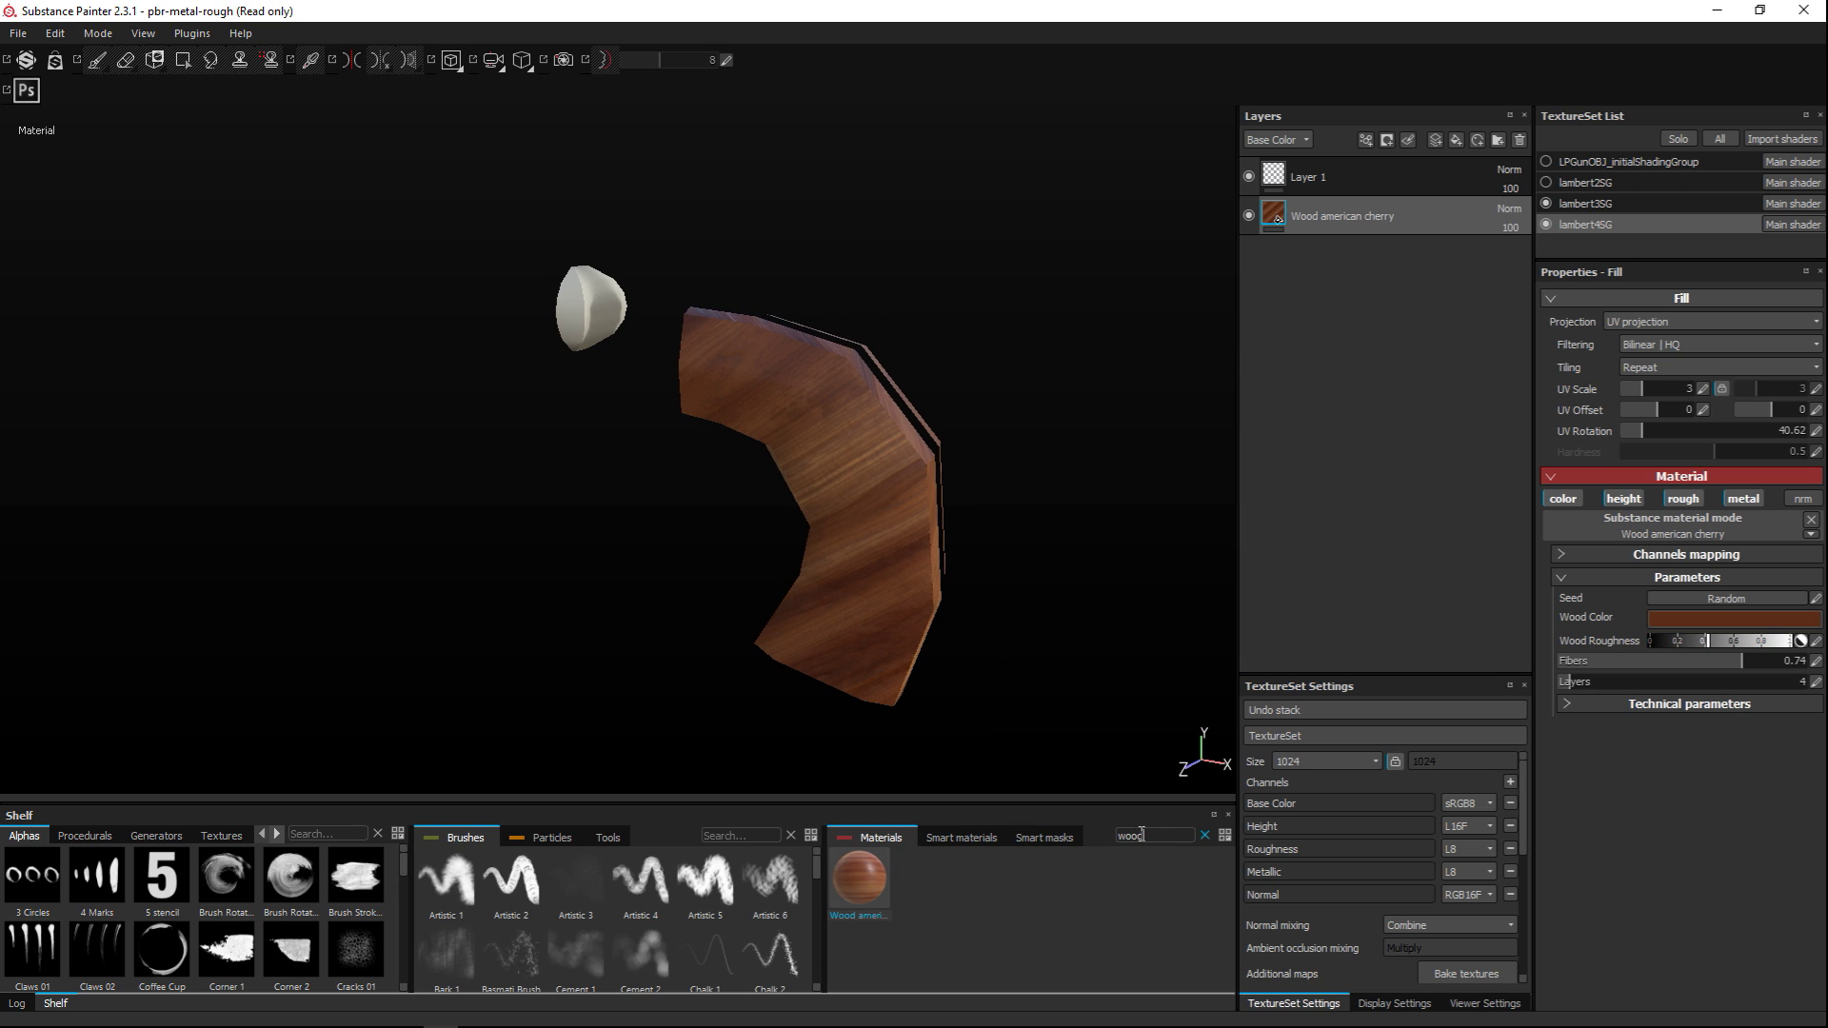
key("BackSpace")
key("BackSpace")
key("BackSpace")
key("BackSpace")
type("painted")
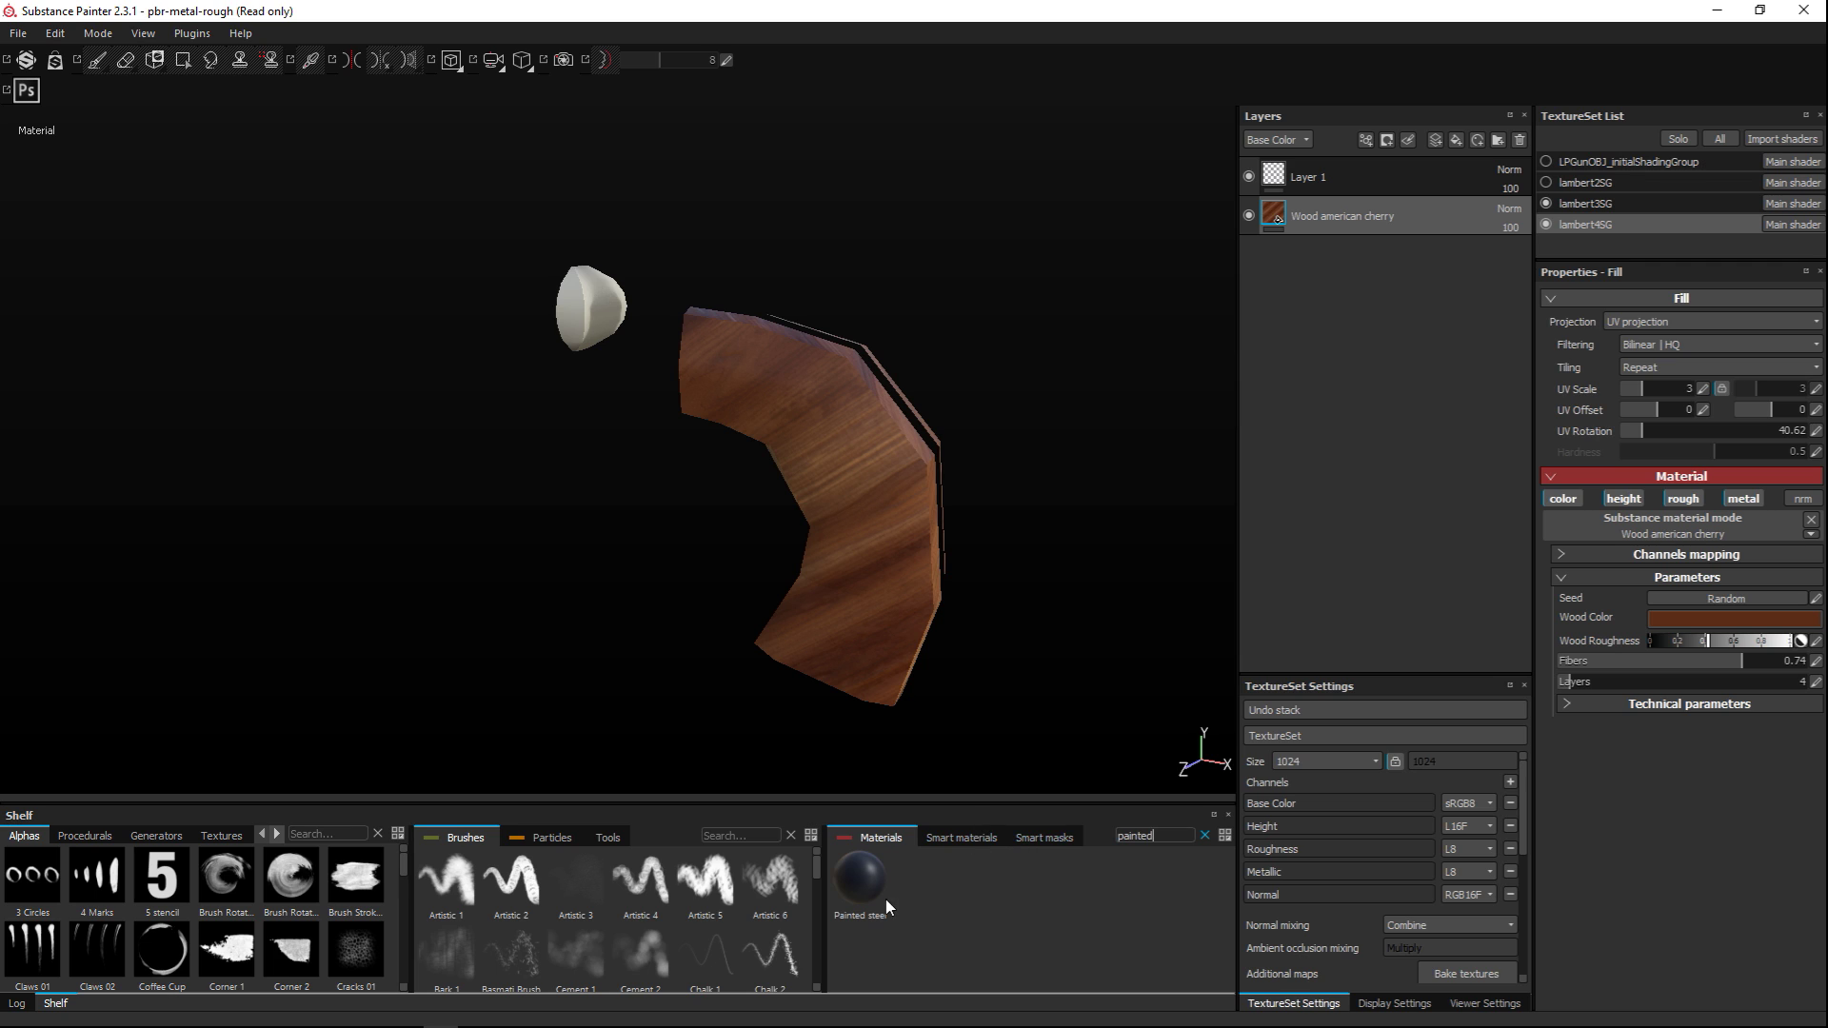
Make lambert3SG the active texture set, hide lambert4SG, and add the Painted steel material below Layer 1
left_click(1585, 203)
left_click(1546, 224)
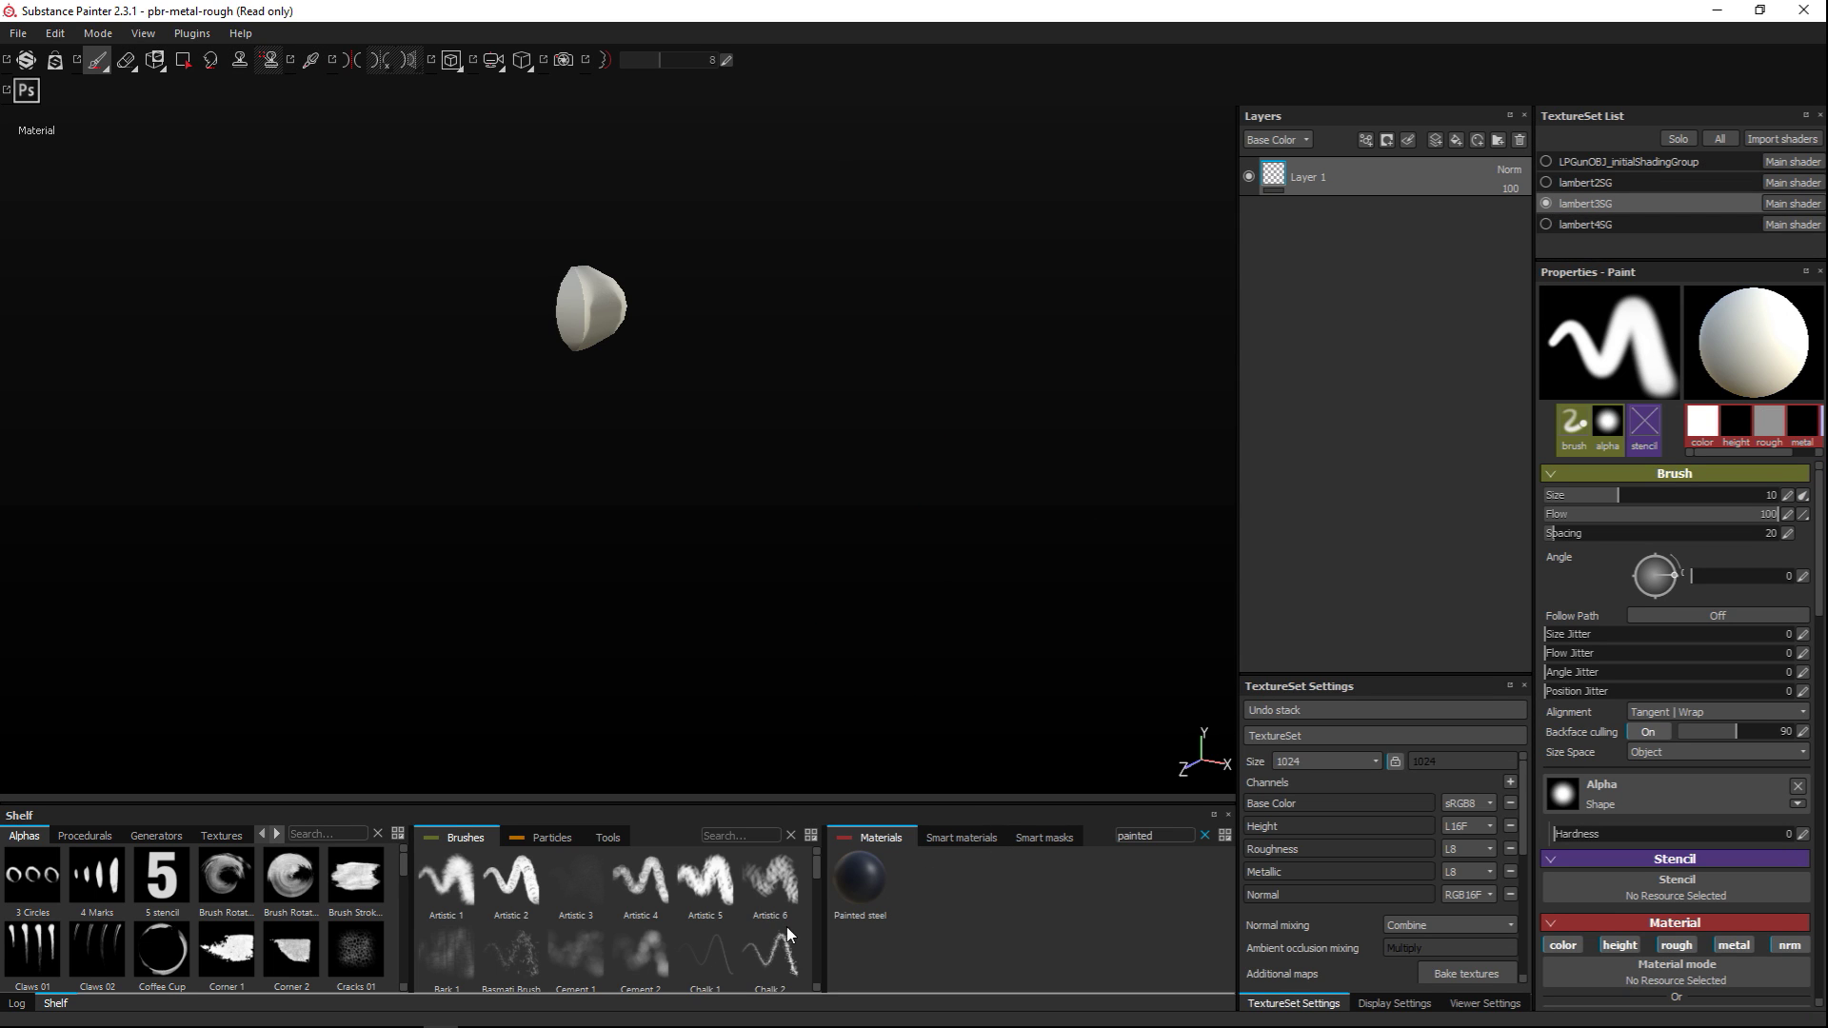
mouse_move(864, 895)
left_mouse_down()
mouse_move(1198, 725)
mouse_move(1385, 362)
left_mouse_up()
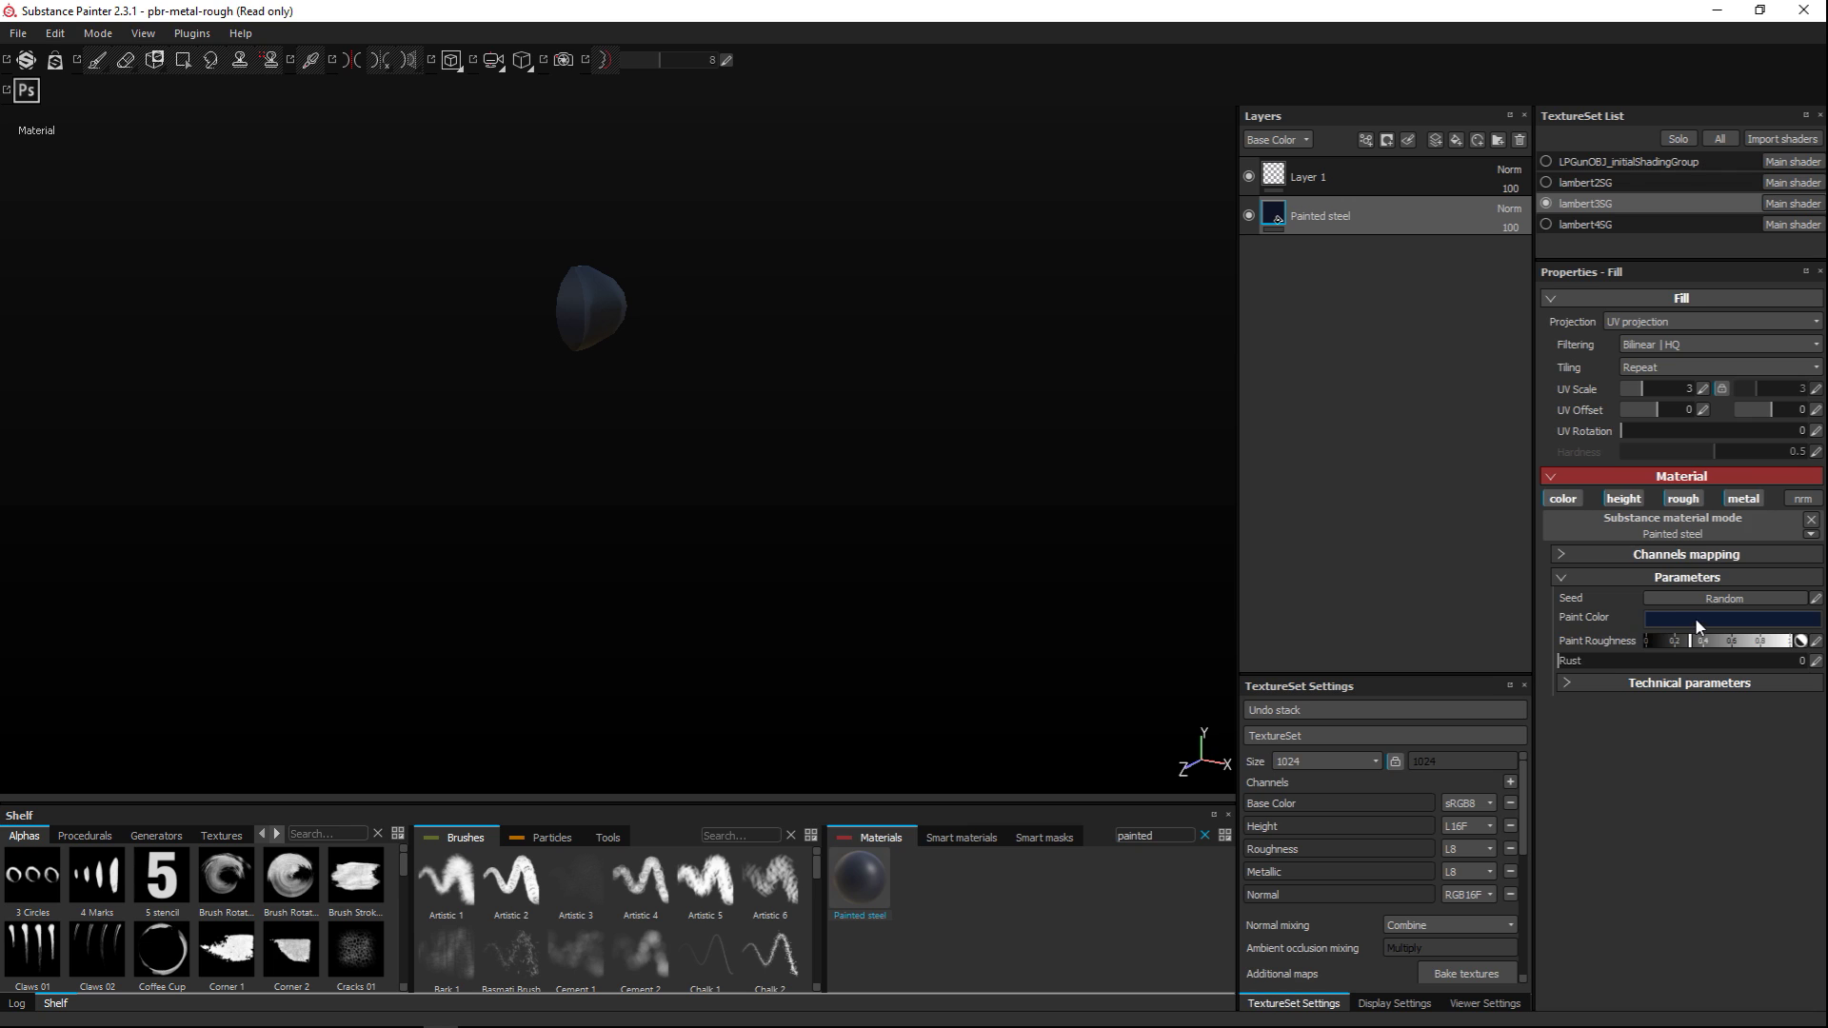
Set the painted steel's Paint Color to a neutral near-black (R 0.027, G 0.027, B 0.027)
left_click(1697, 618)
left_click_drag(1586, 592, 1499, 688)
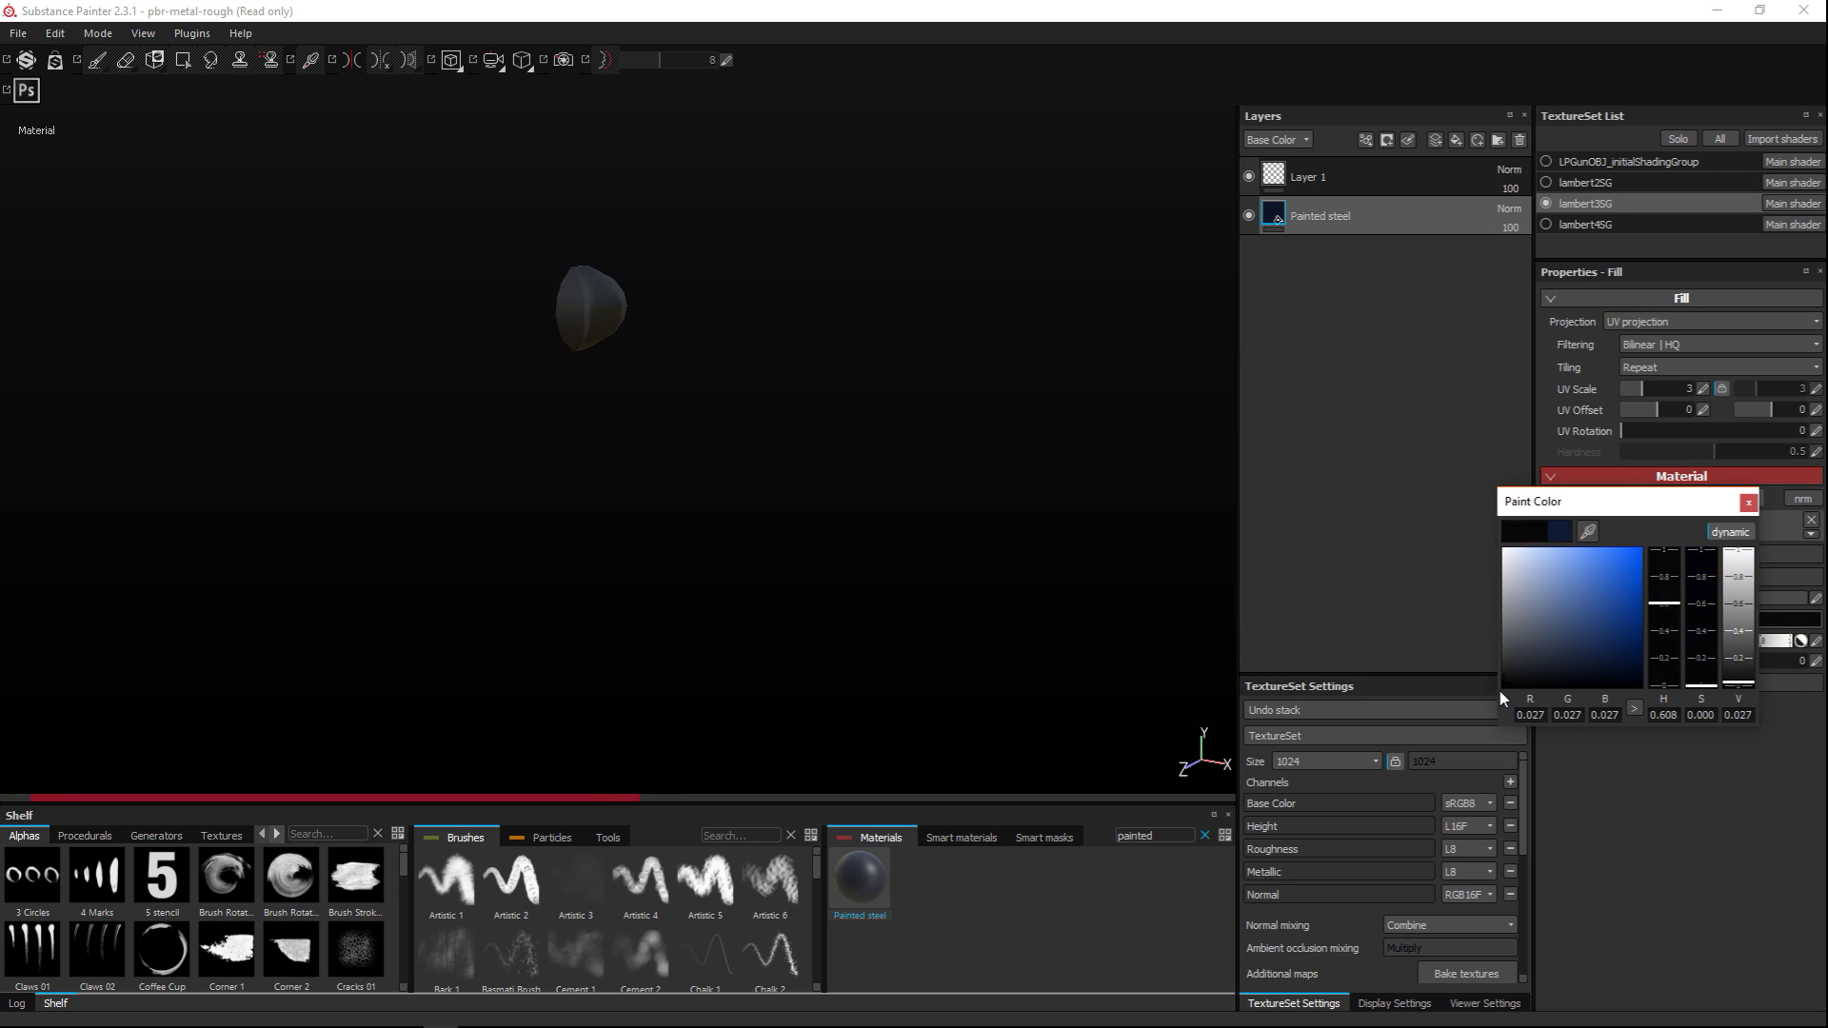
left_click(1748, 503)
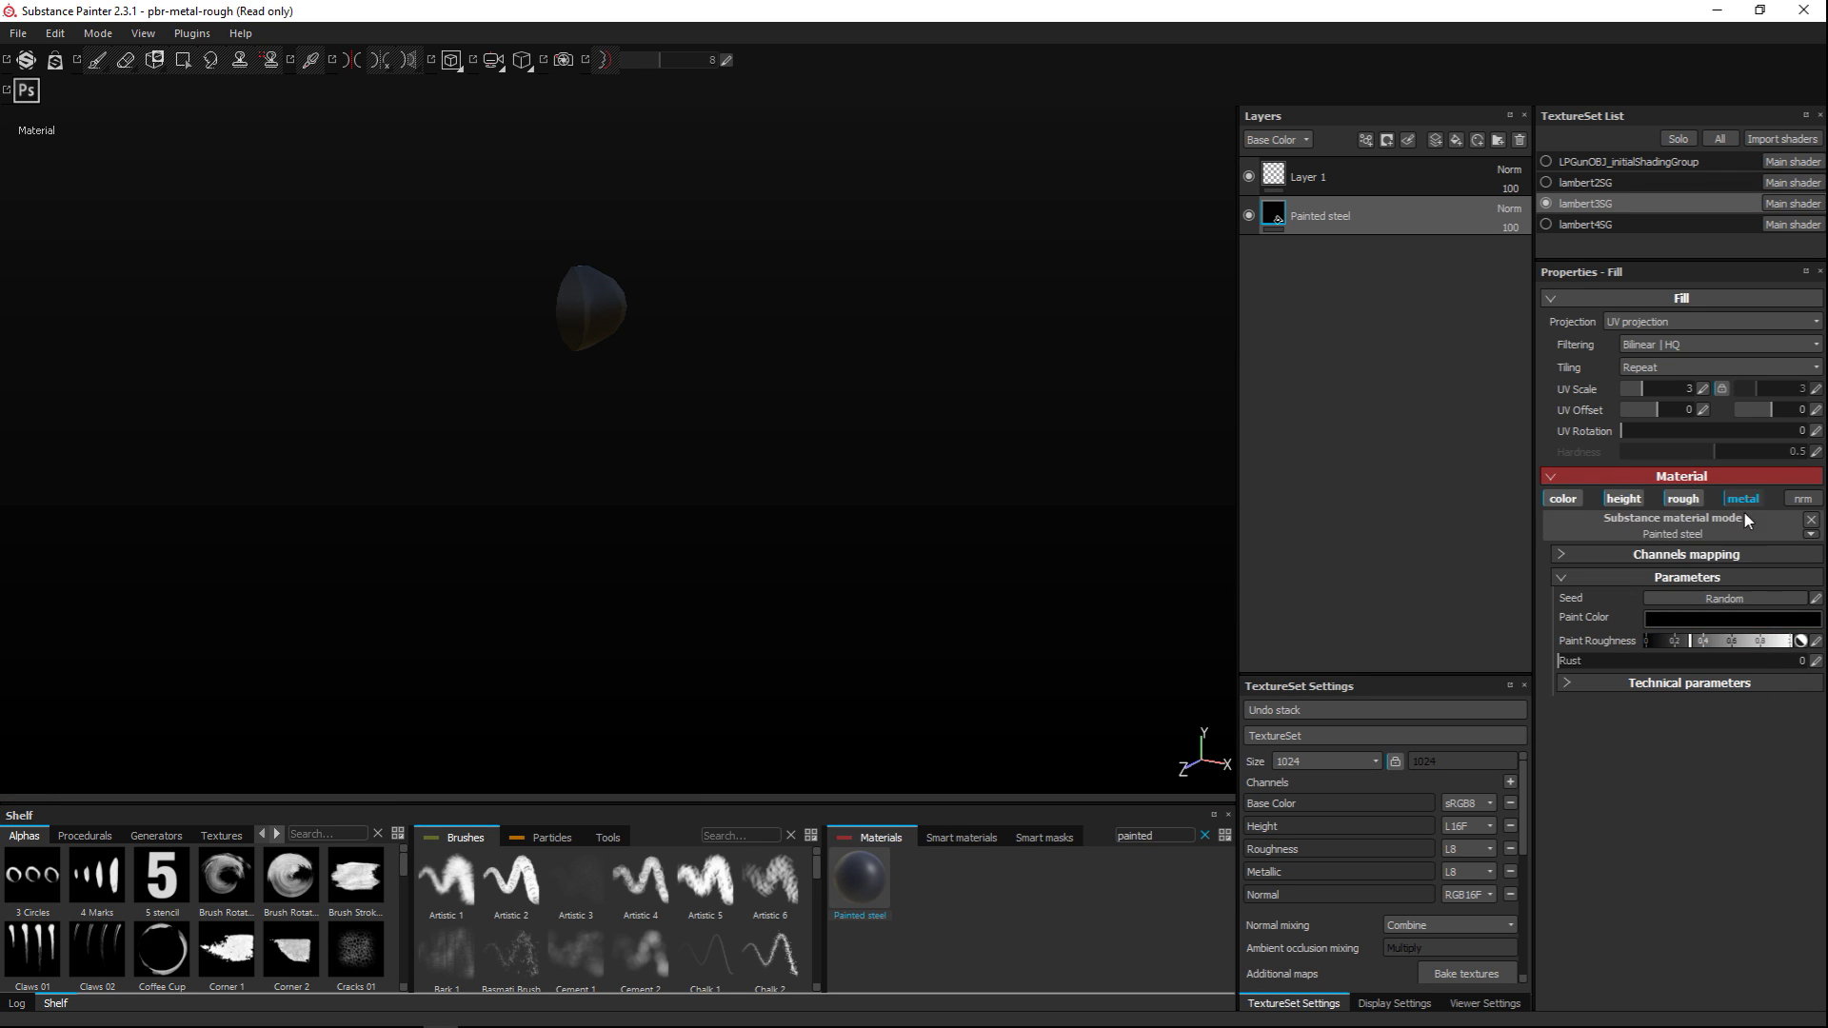
middle_click_drag(701, 372, 867, 594)
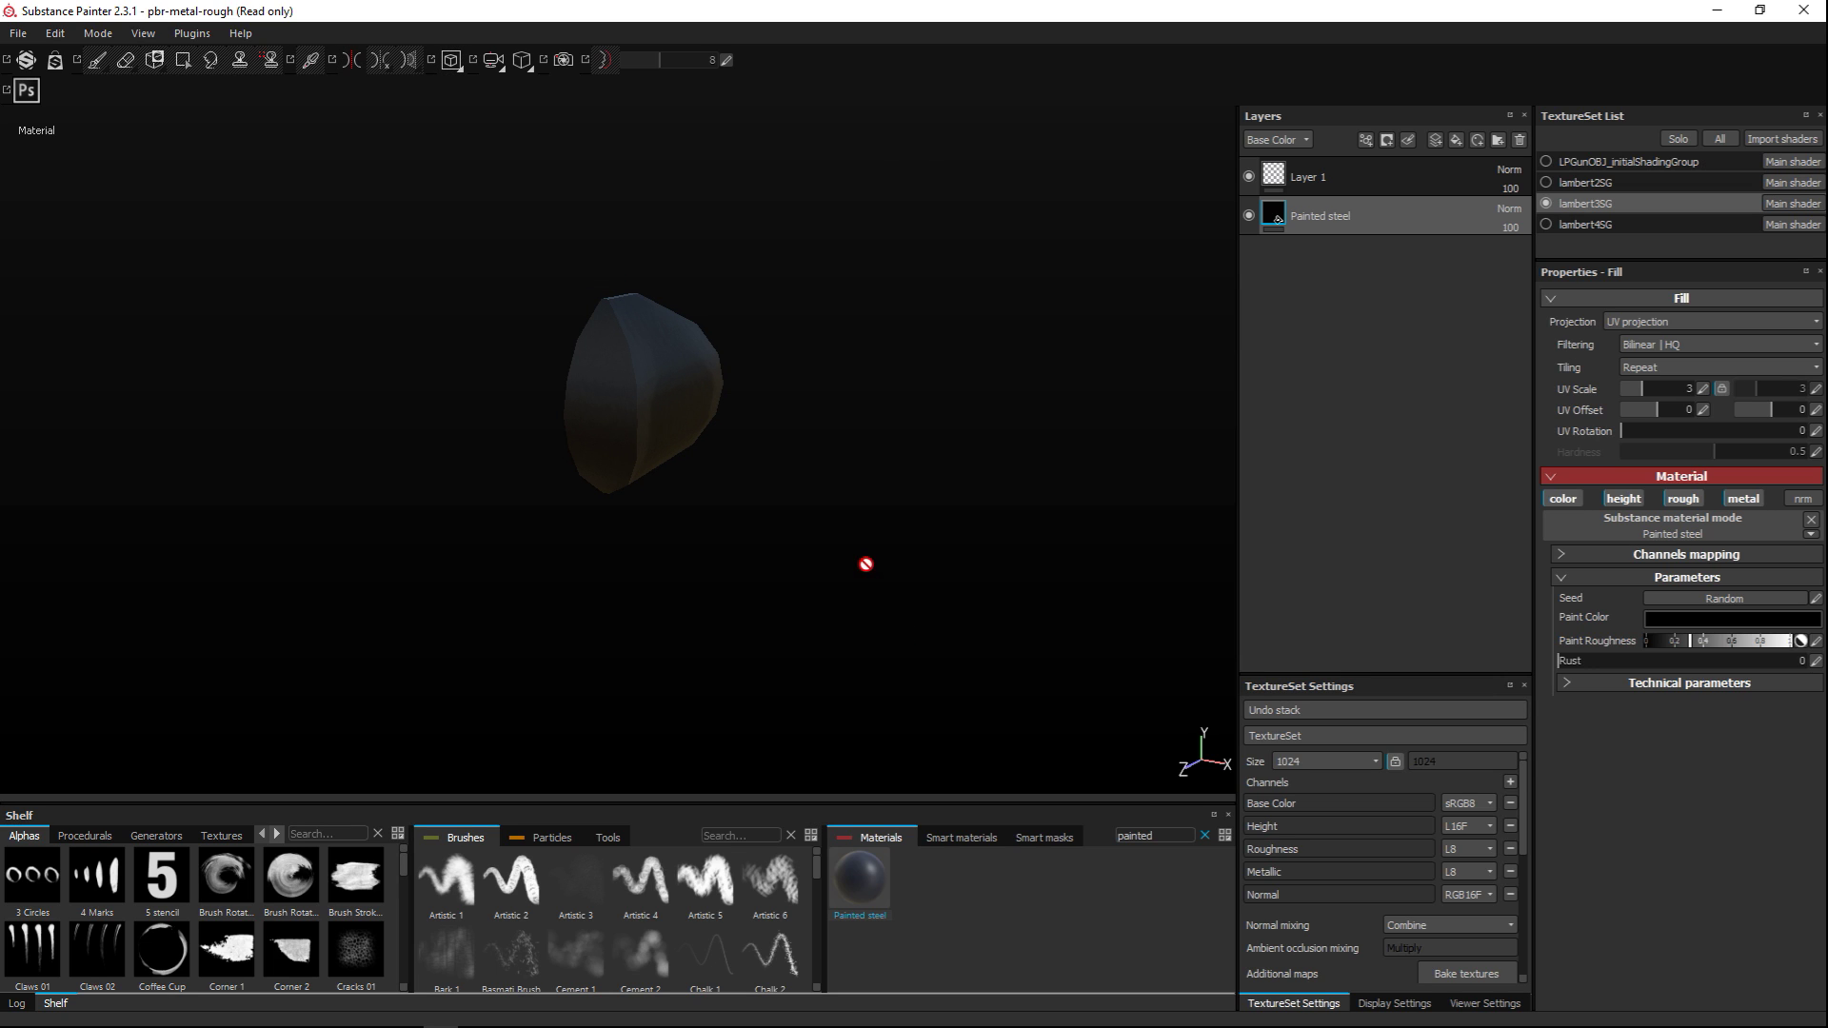
Preview the part against the environment by raising Environment Opacity to 89, then return it to 0
left_click(1502, 1007)
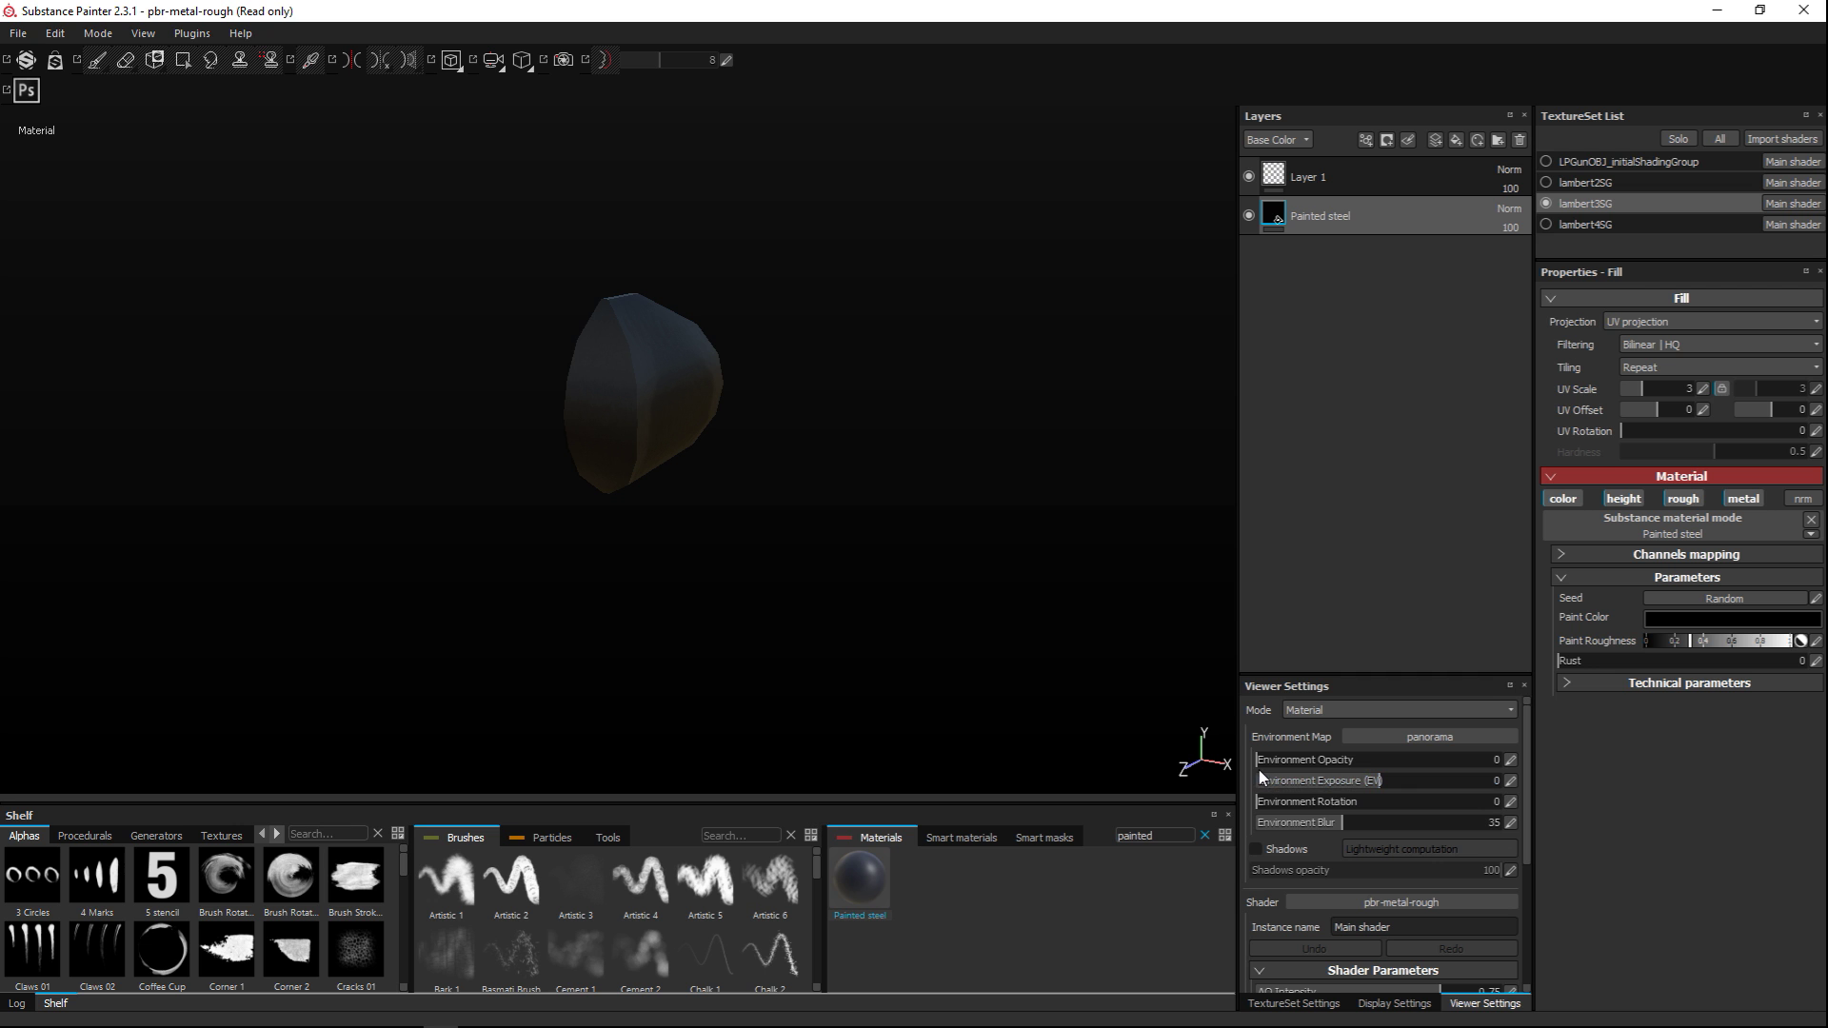
left_click_drag(1257, 763, 1472, 777)
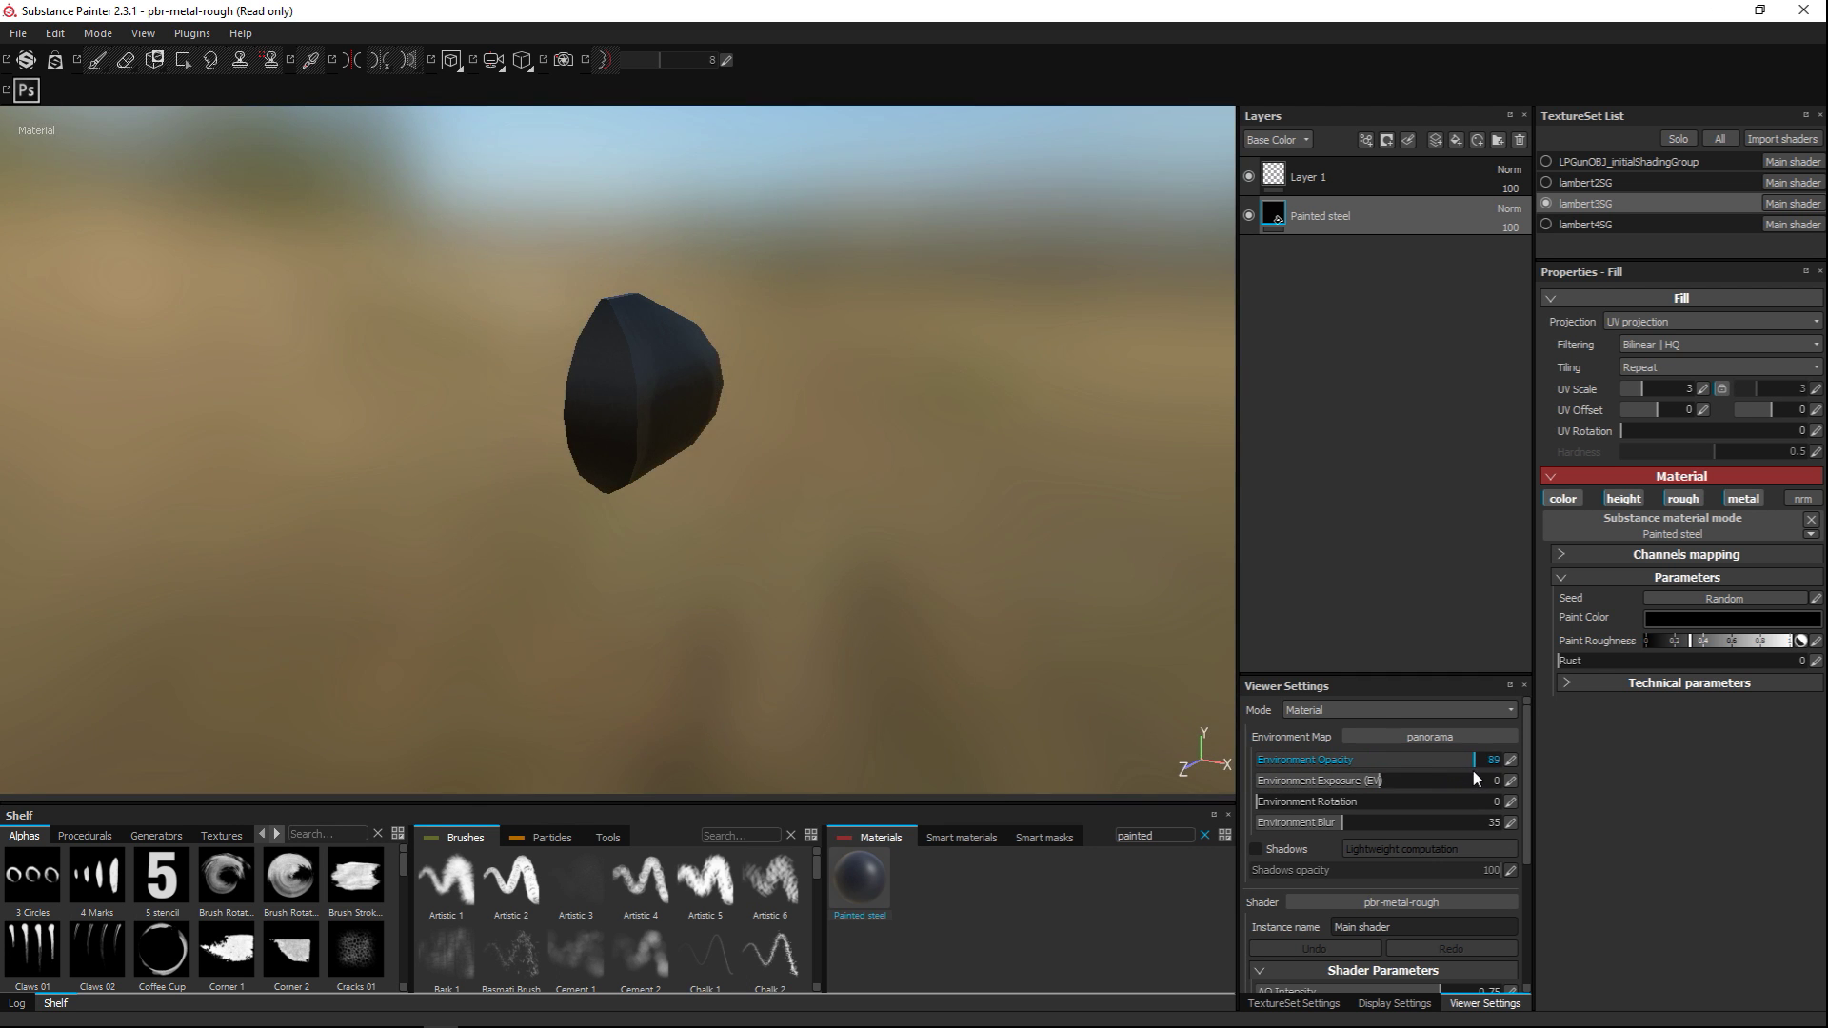
mouse_move(848, 660)
left_mouse_down("alt")
mouse_move(796, 547)
mouse_move(852, 625)
left_mouse_up("alt")
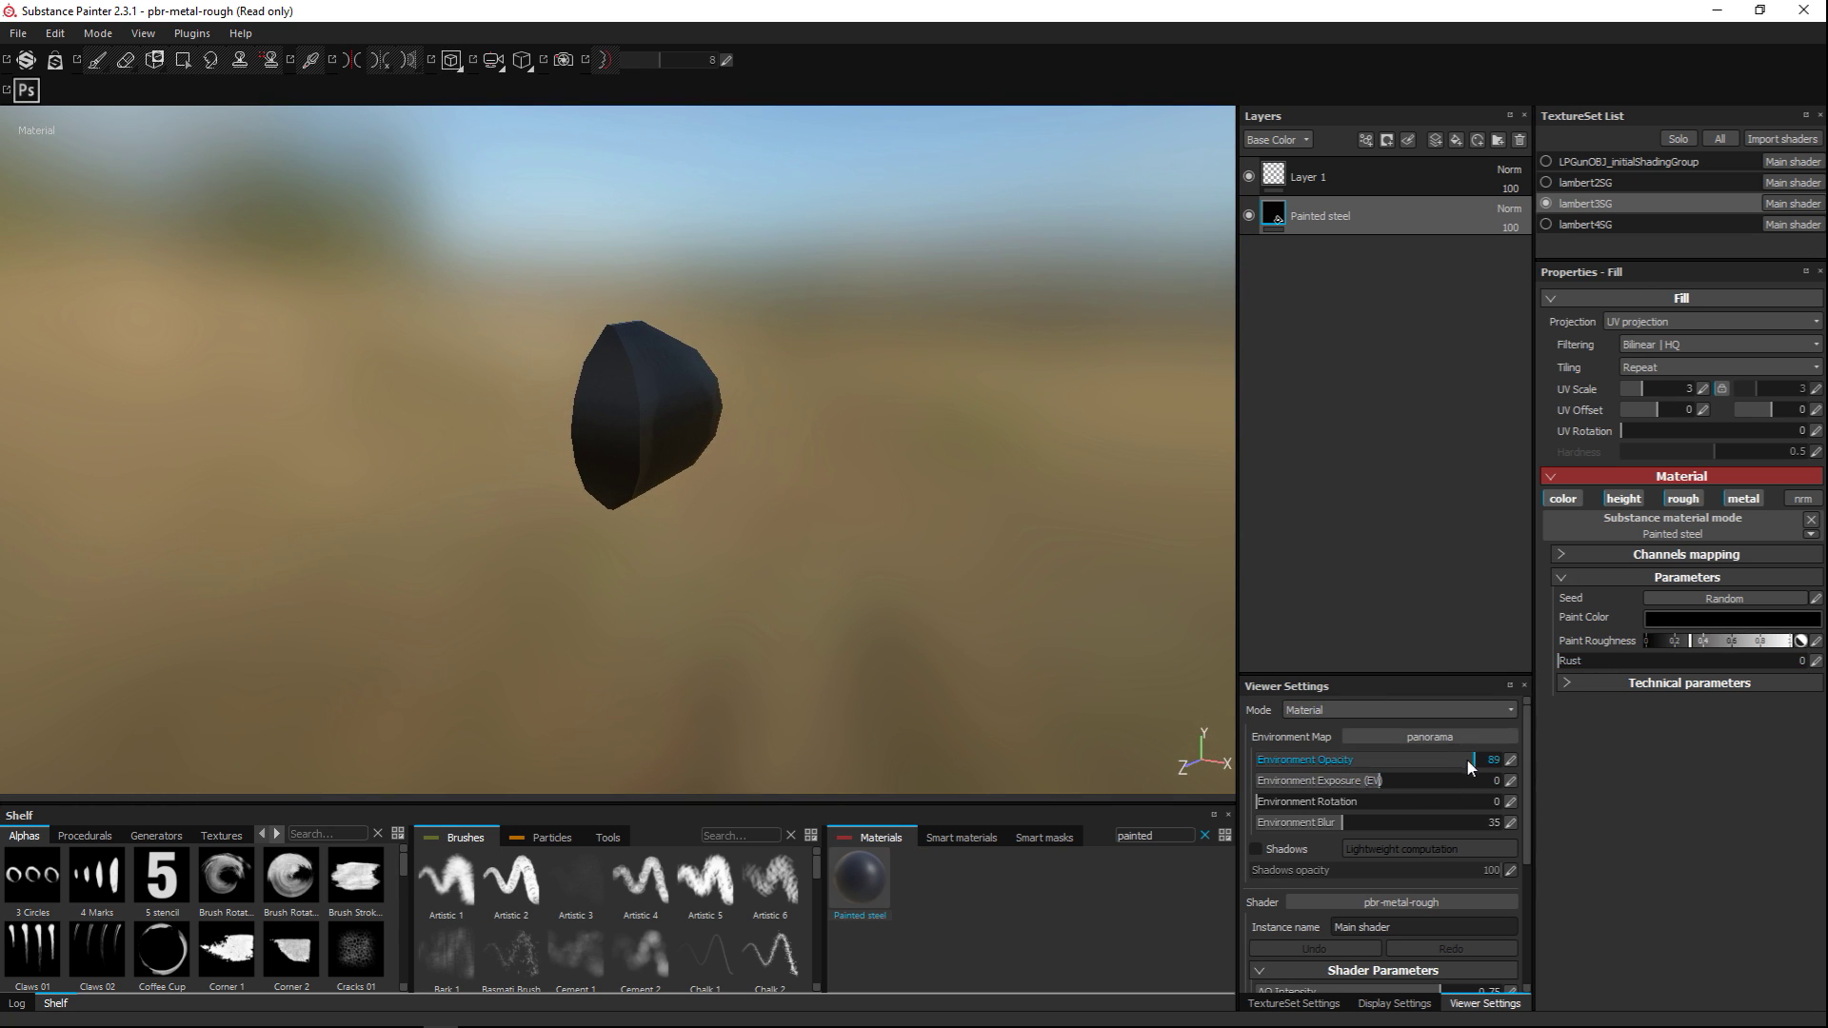
left_click_drag(1476, 765, 1230, 767)
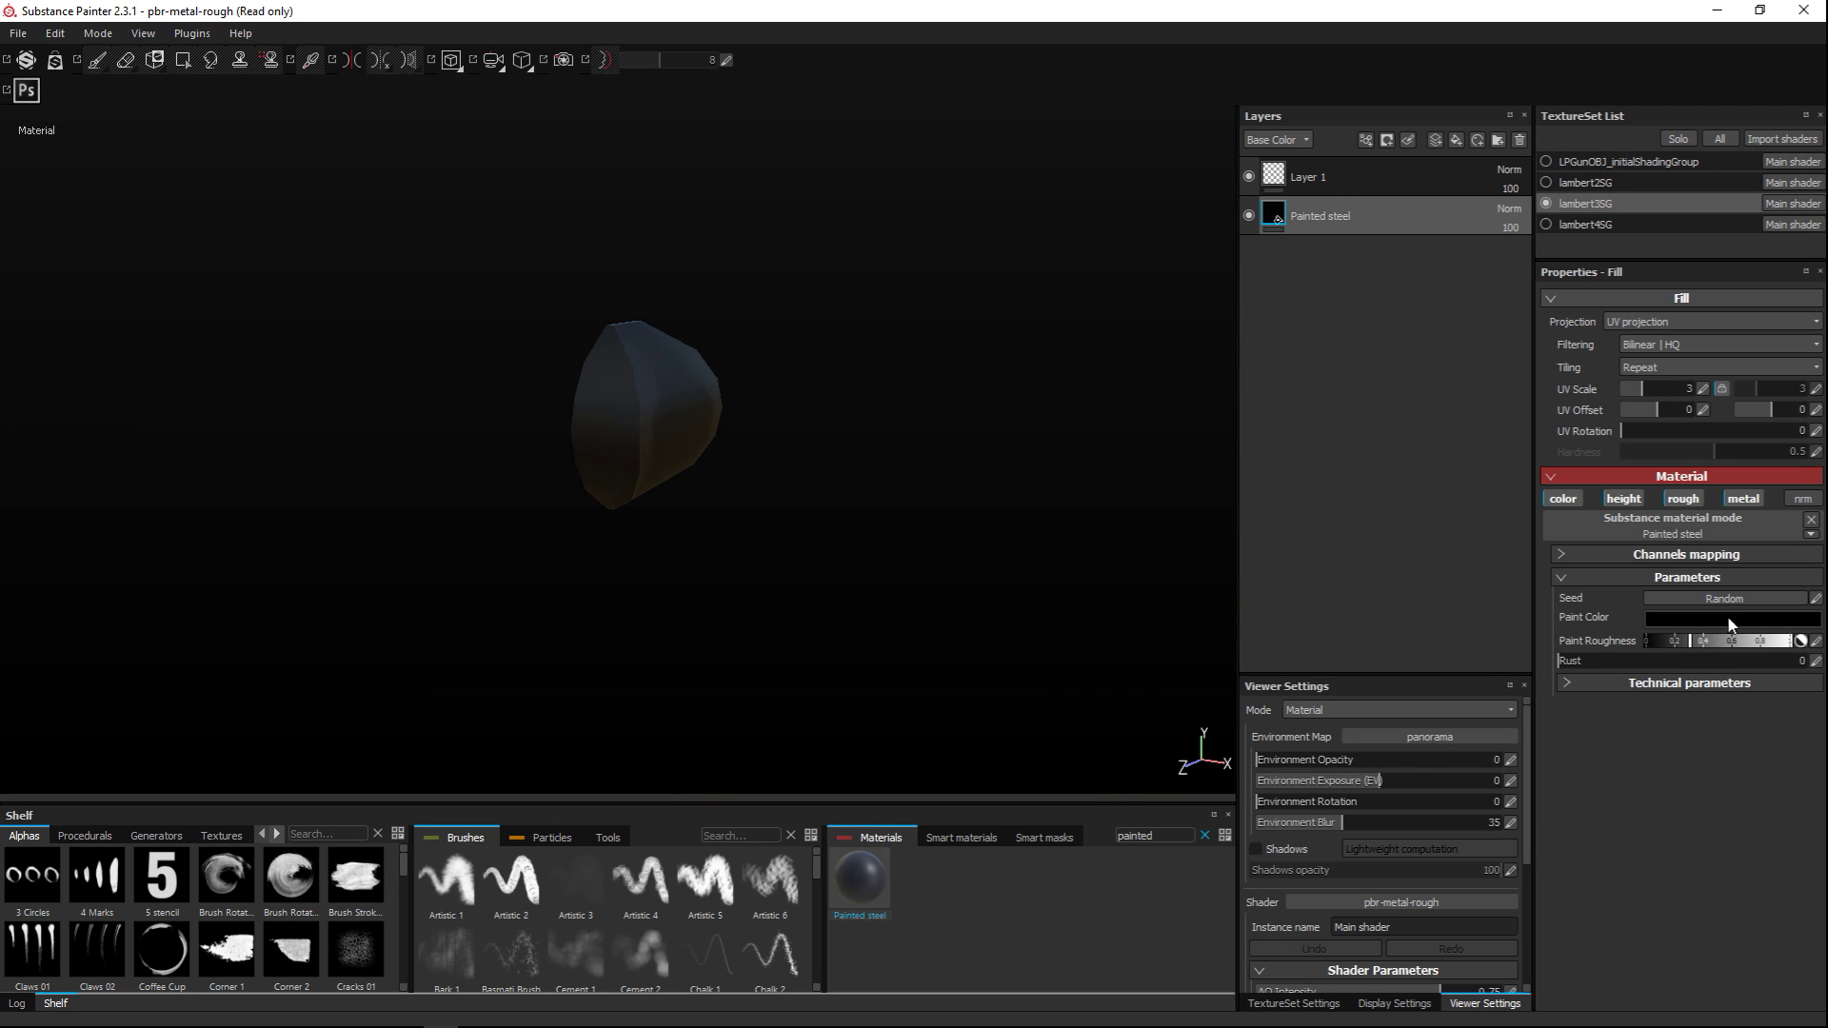
Set the painted steel's Paint Roughness to about 0.7 and Rust to 0.66, checking it beside the wooden grip
left_click_drag(1691, 644, 1779, 654)
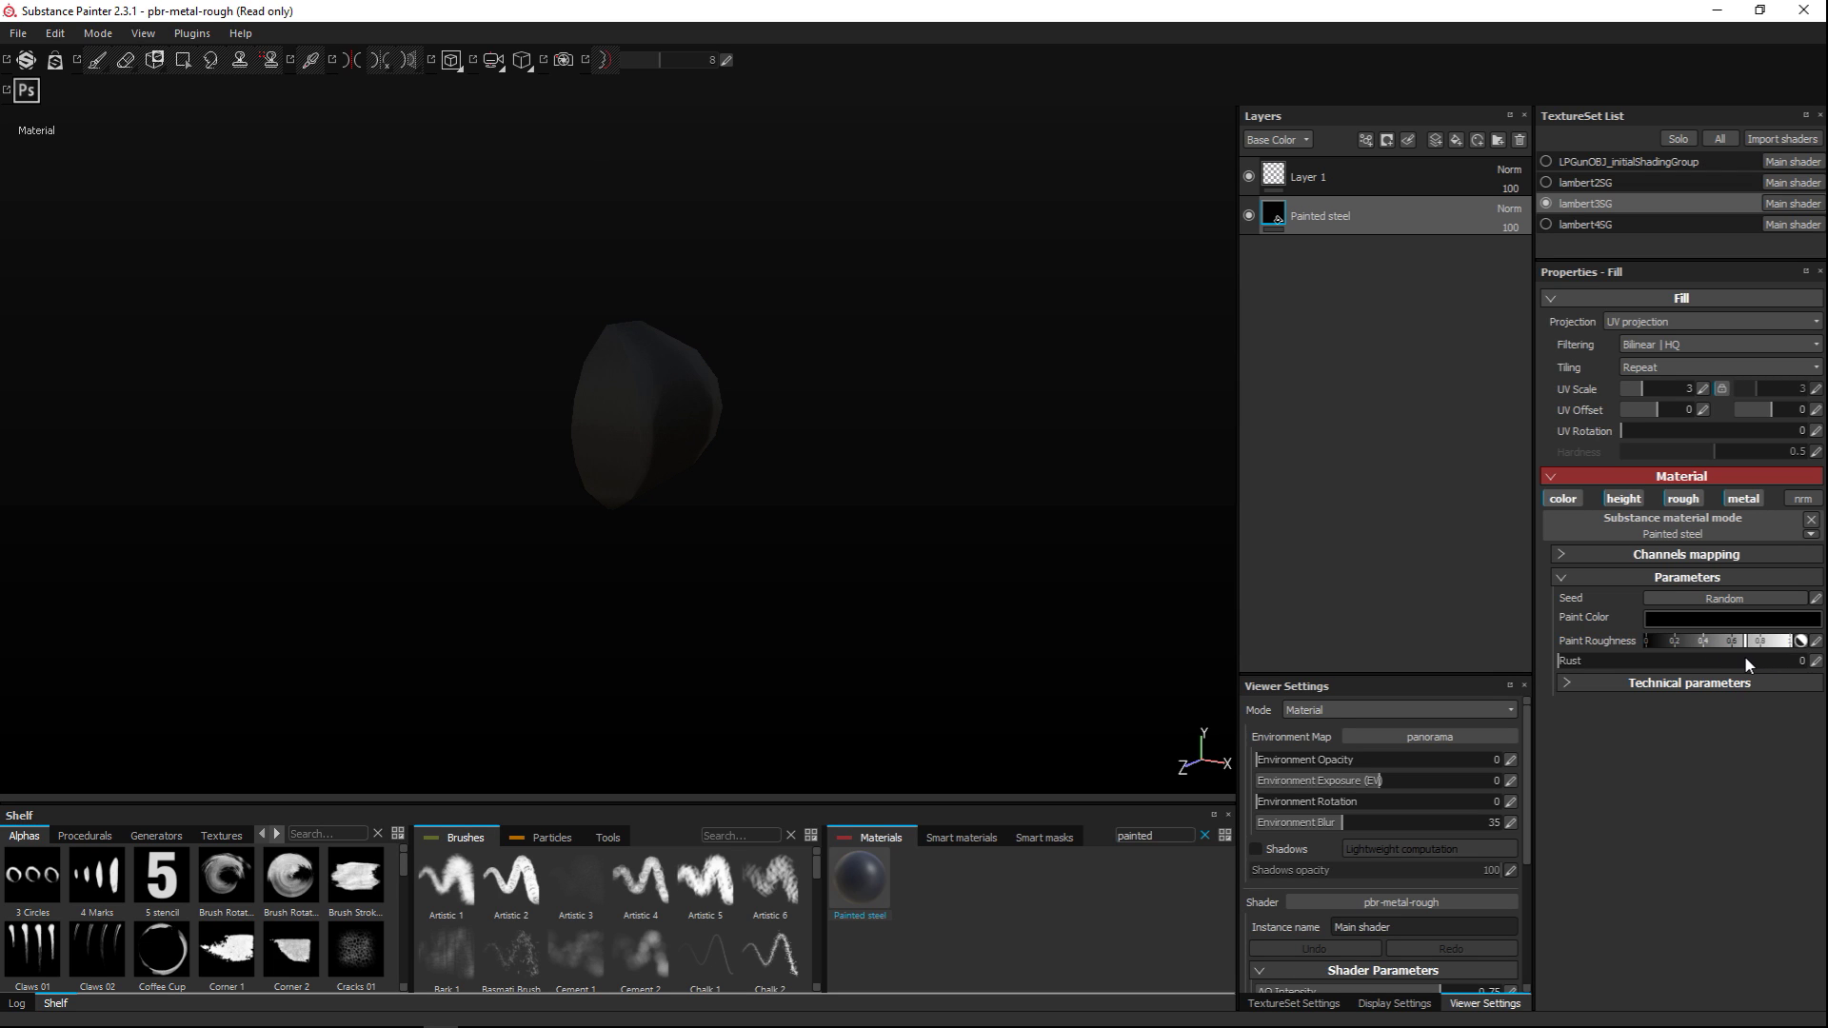
left_click_drag(1580, 670, 1725, 670)
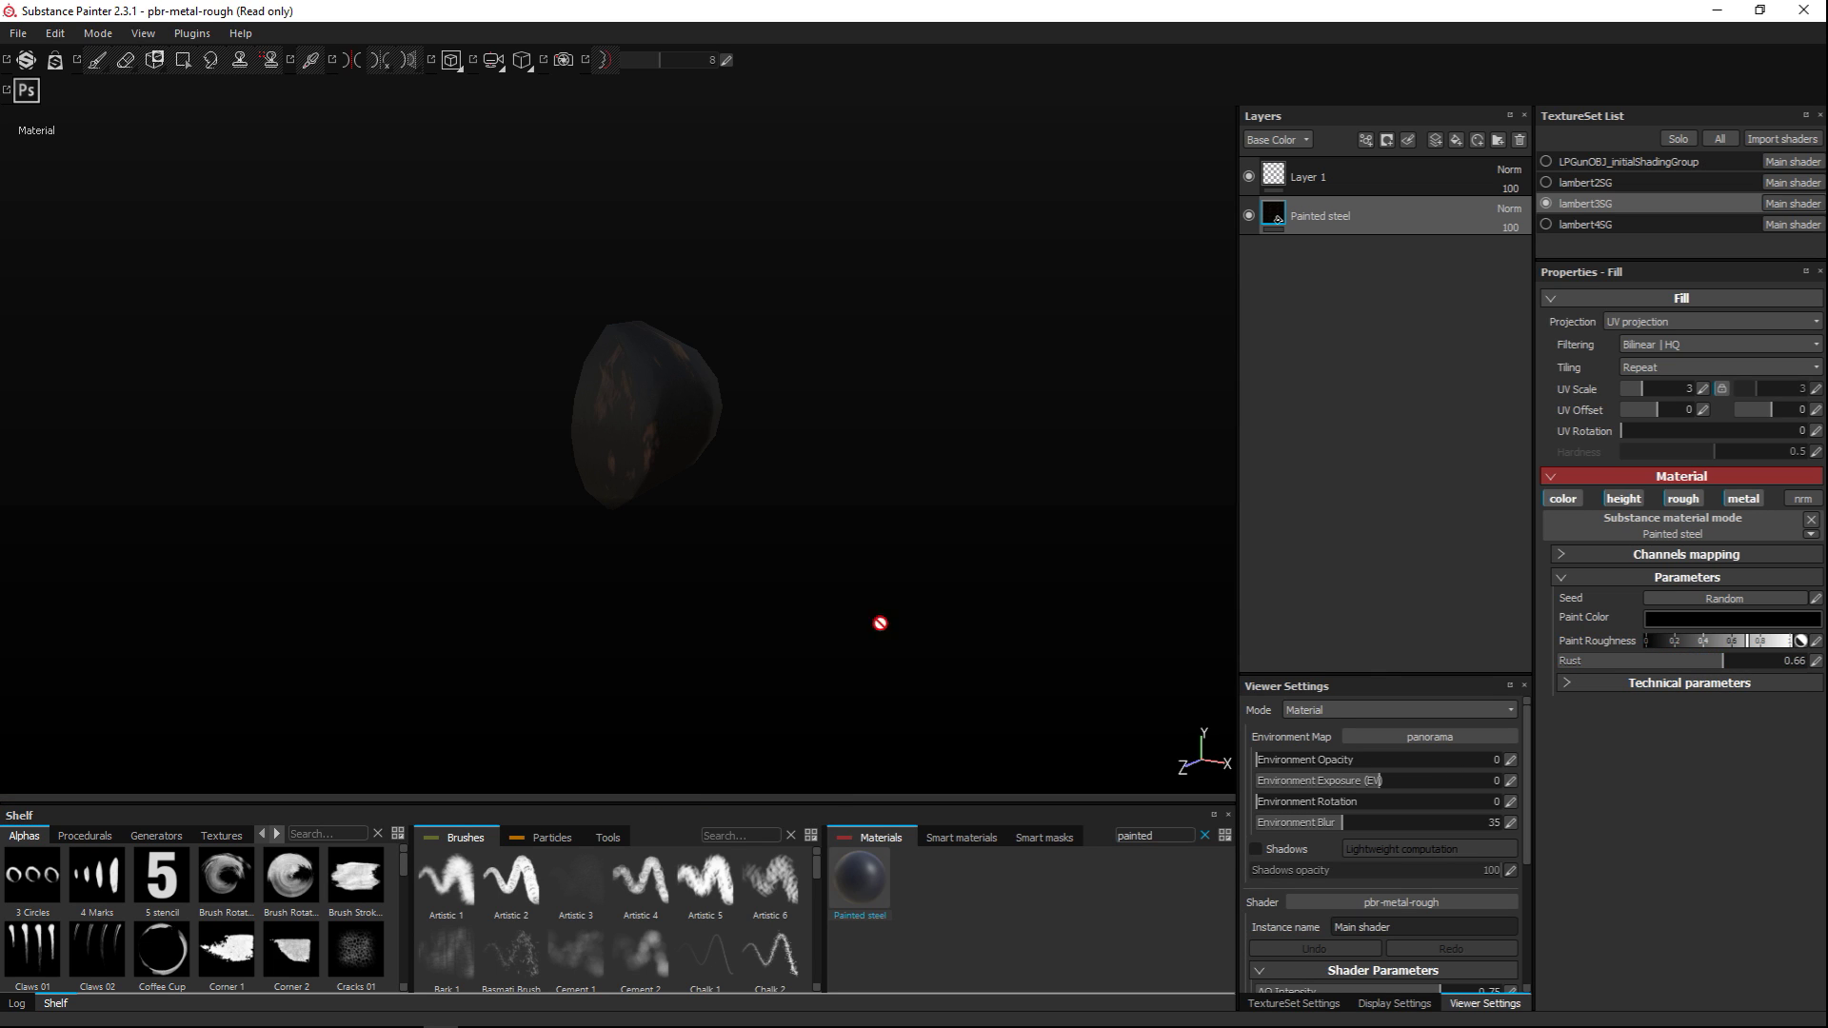
middle_click_drag(877, 625, 739, 538, "alt")
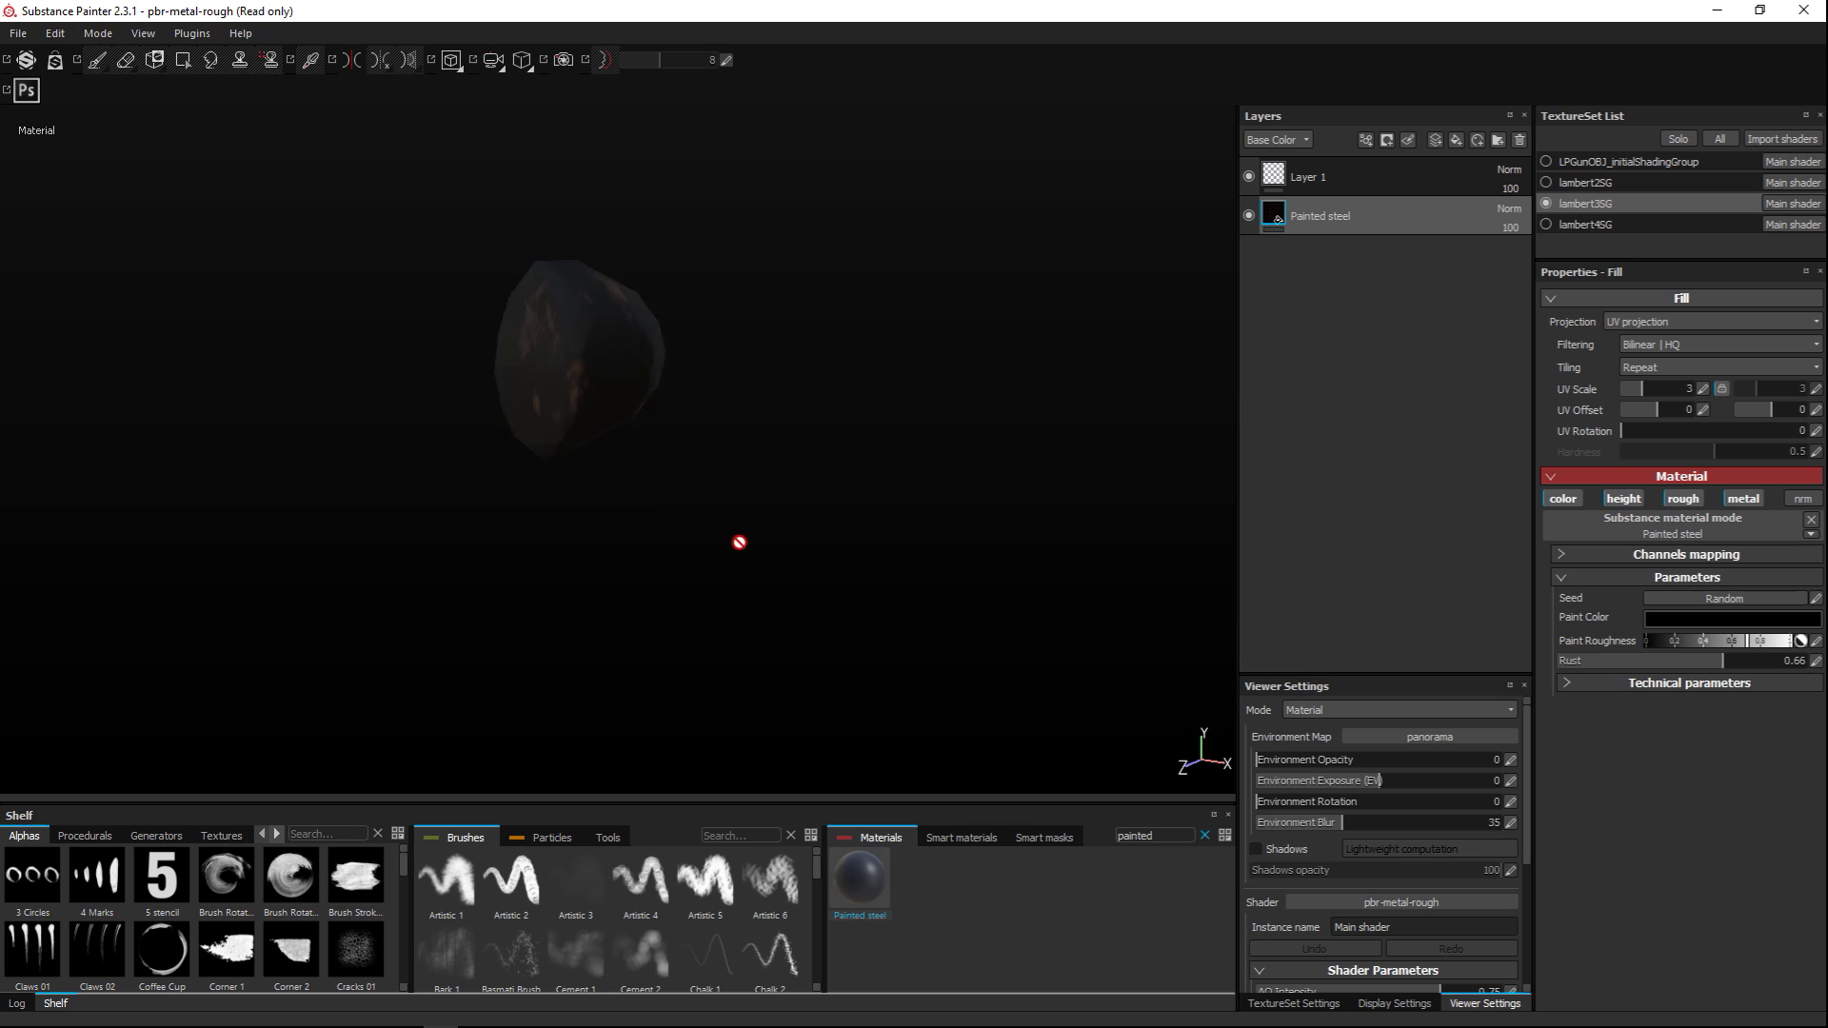
left_click(1544, 224)
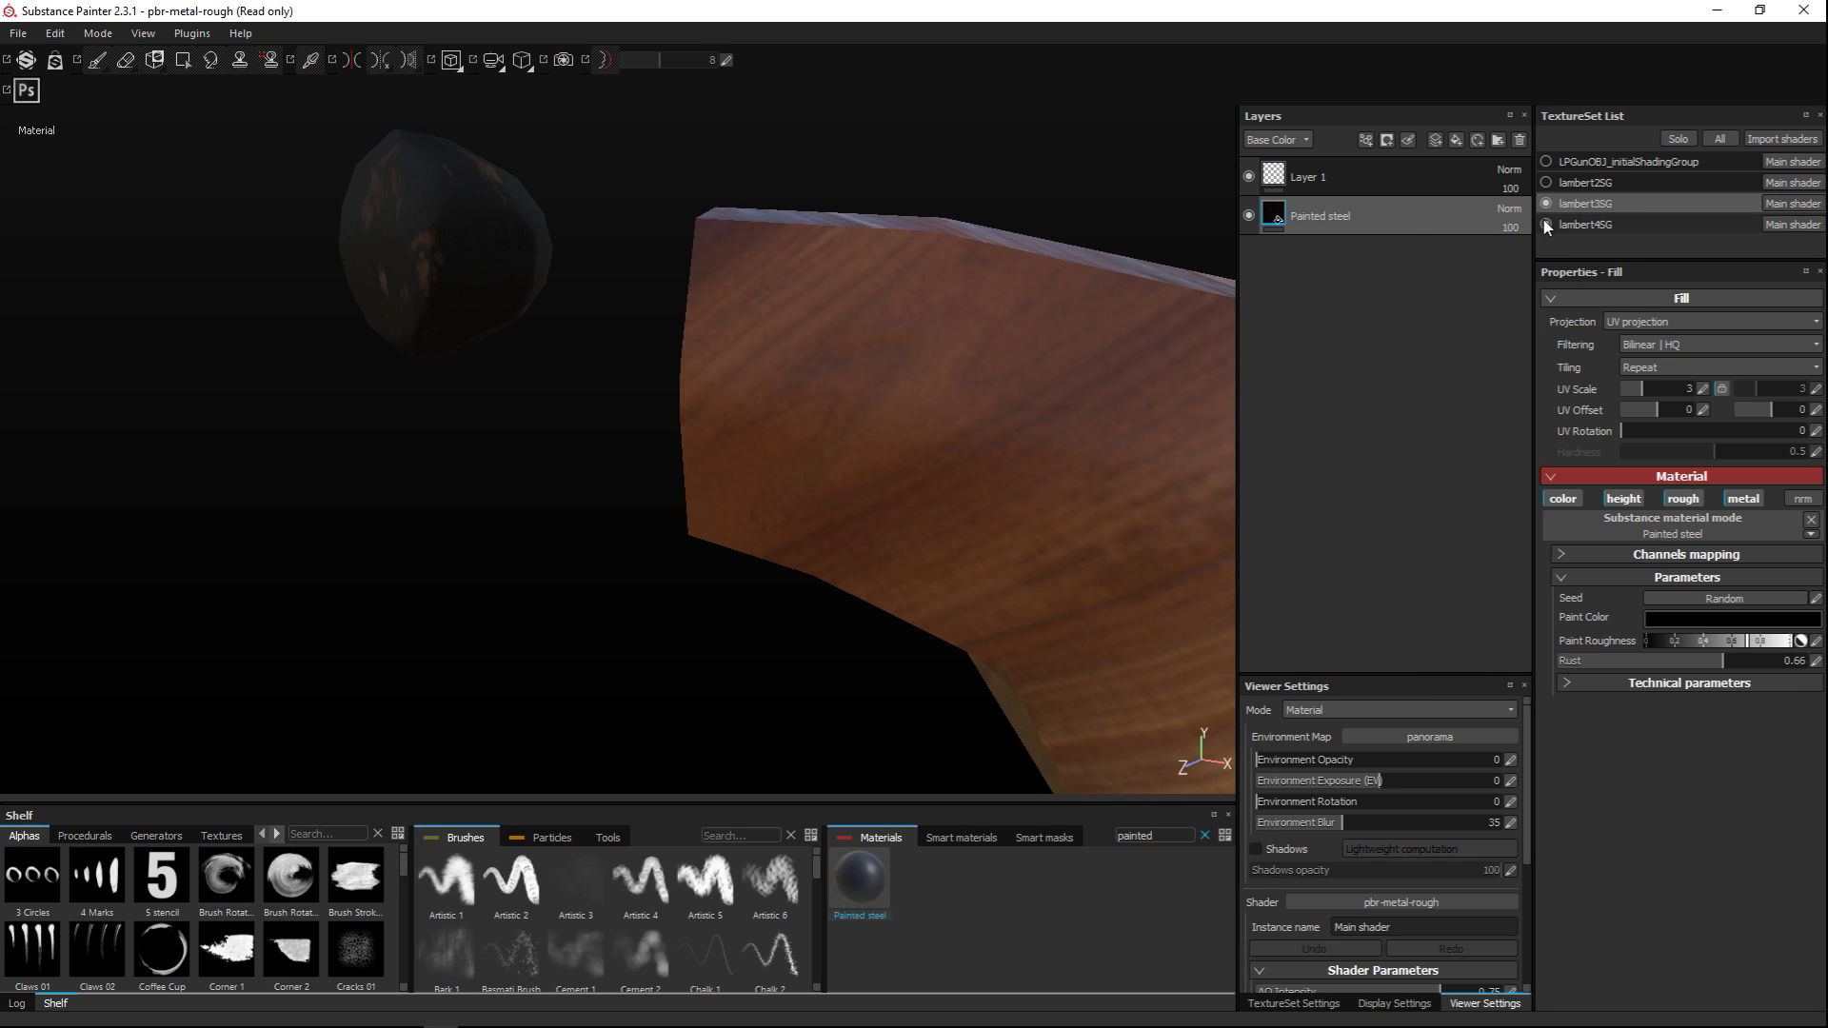
left_click(1547, 224)
Hide lambert3SG, make lambert2SG the active and only visible texture set, and inspect the barrel from the side
left_click(1547, 202)
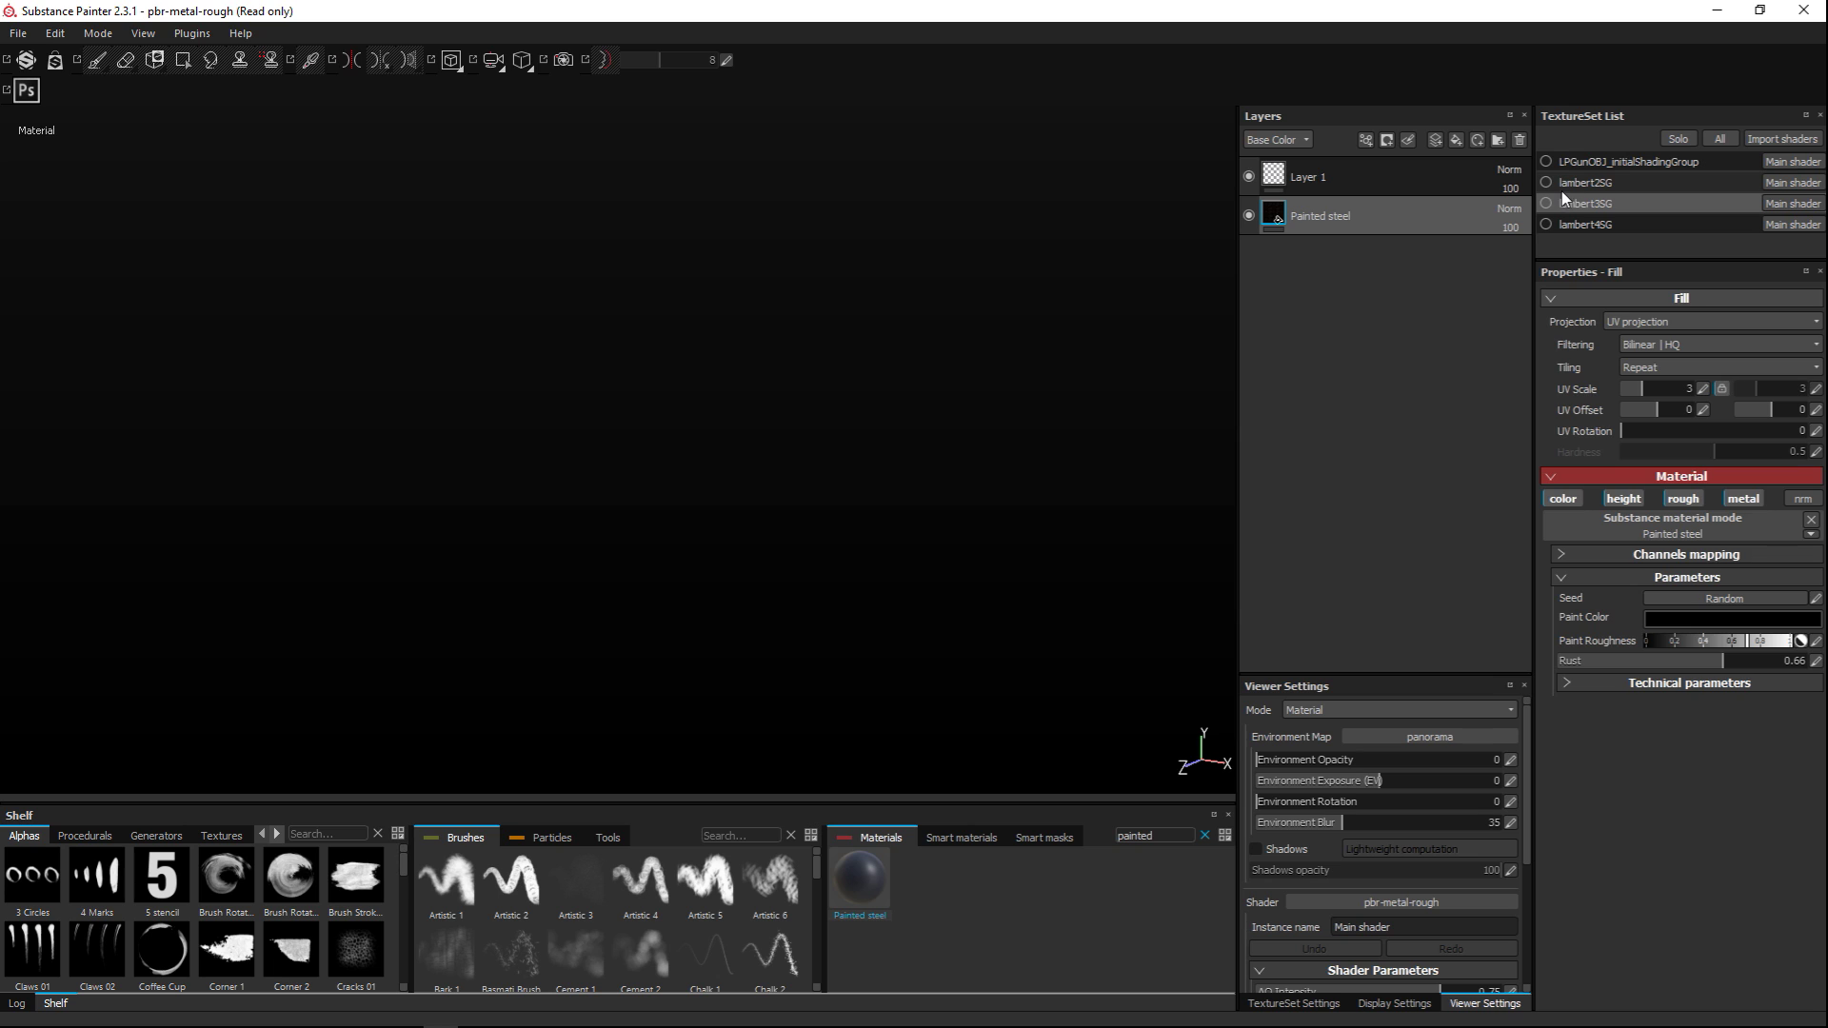
left_click(1575, 184)
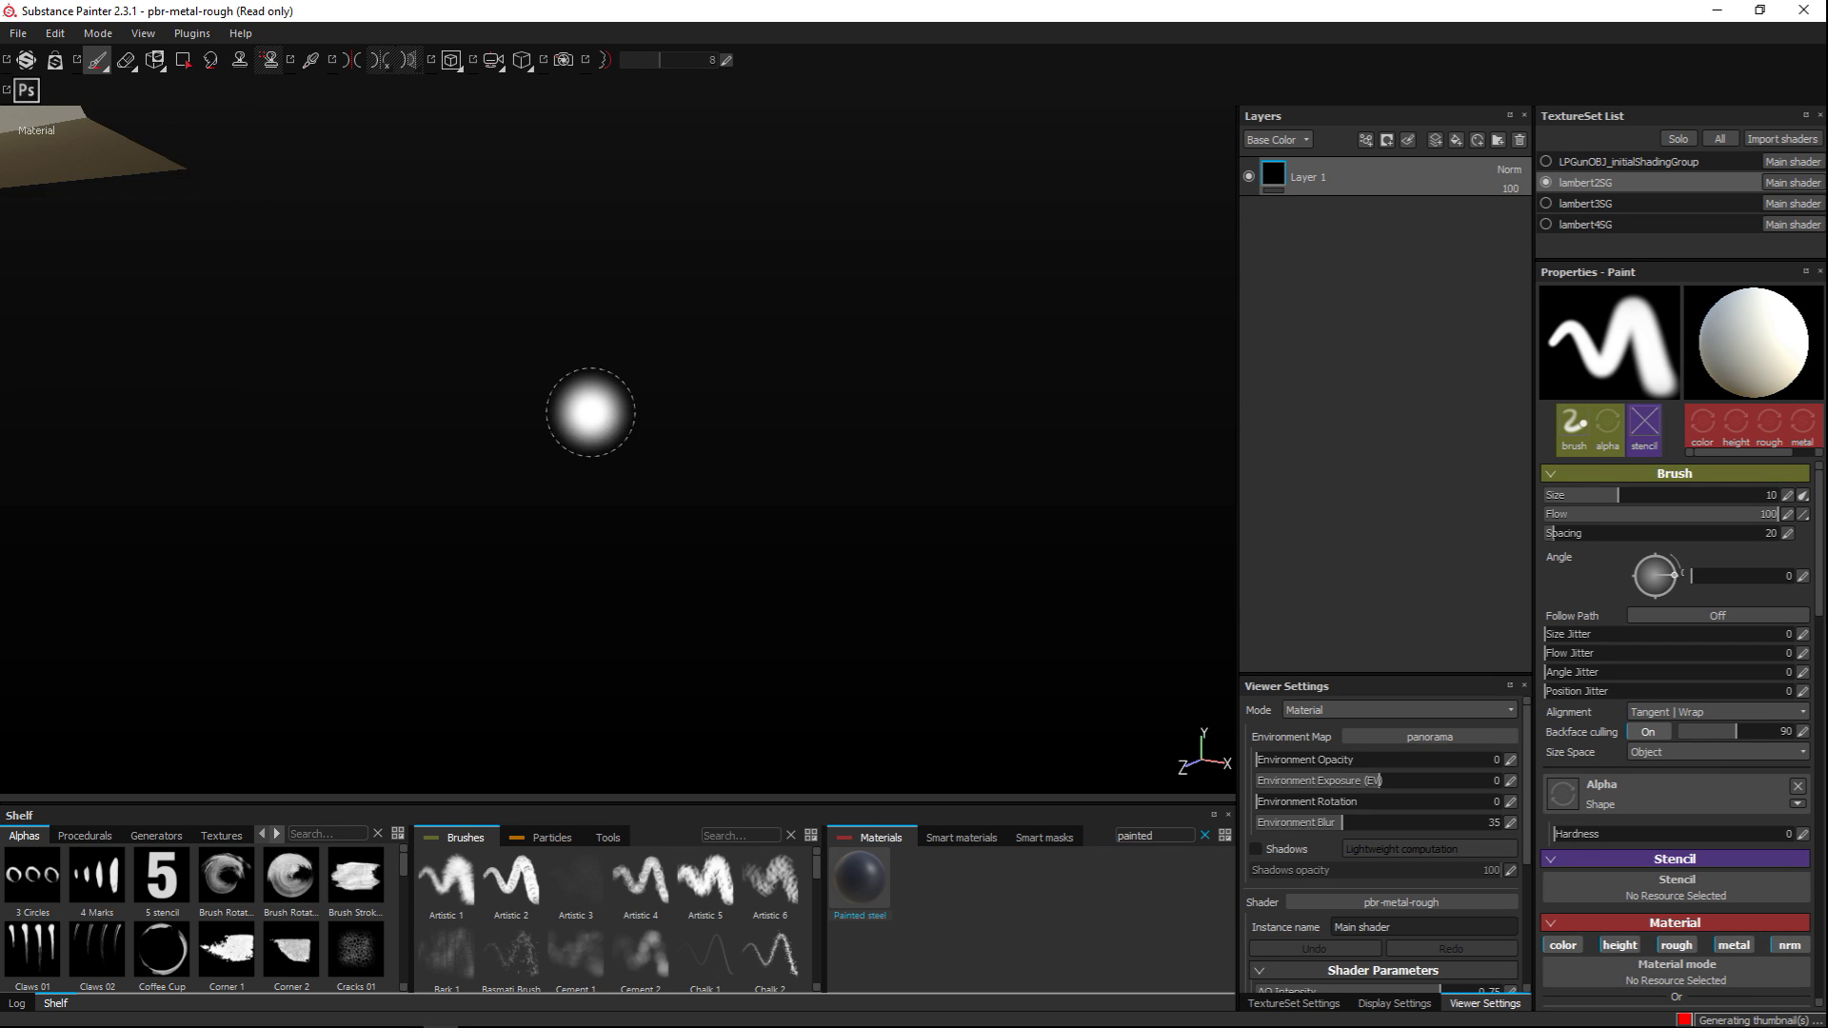
scroll(619, 466, "down", 5)
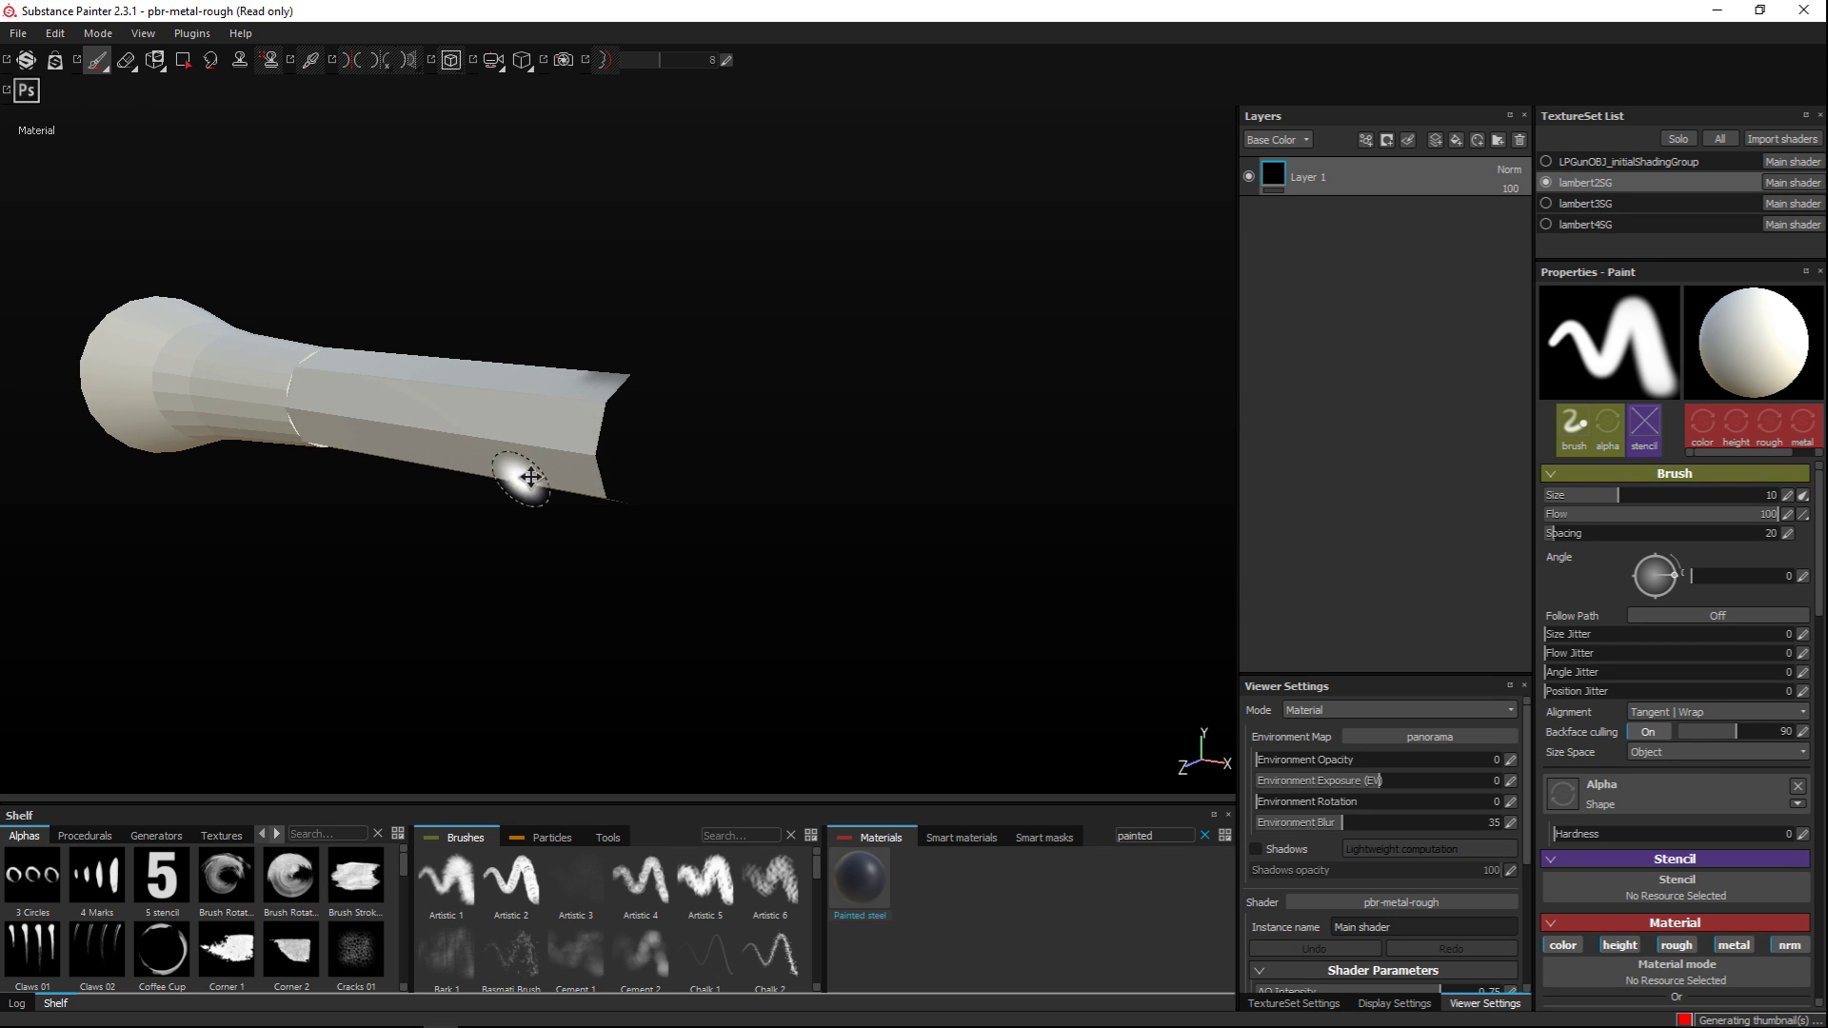
middle_click_drag(518, 477, 847, 448)
left_click_drag(847, 447, 751, 530, "alt")
scroll(877, 551, "up", 5)
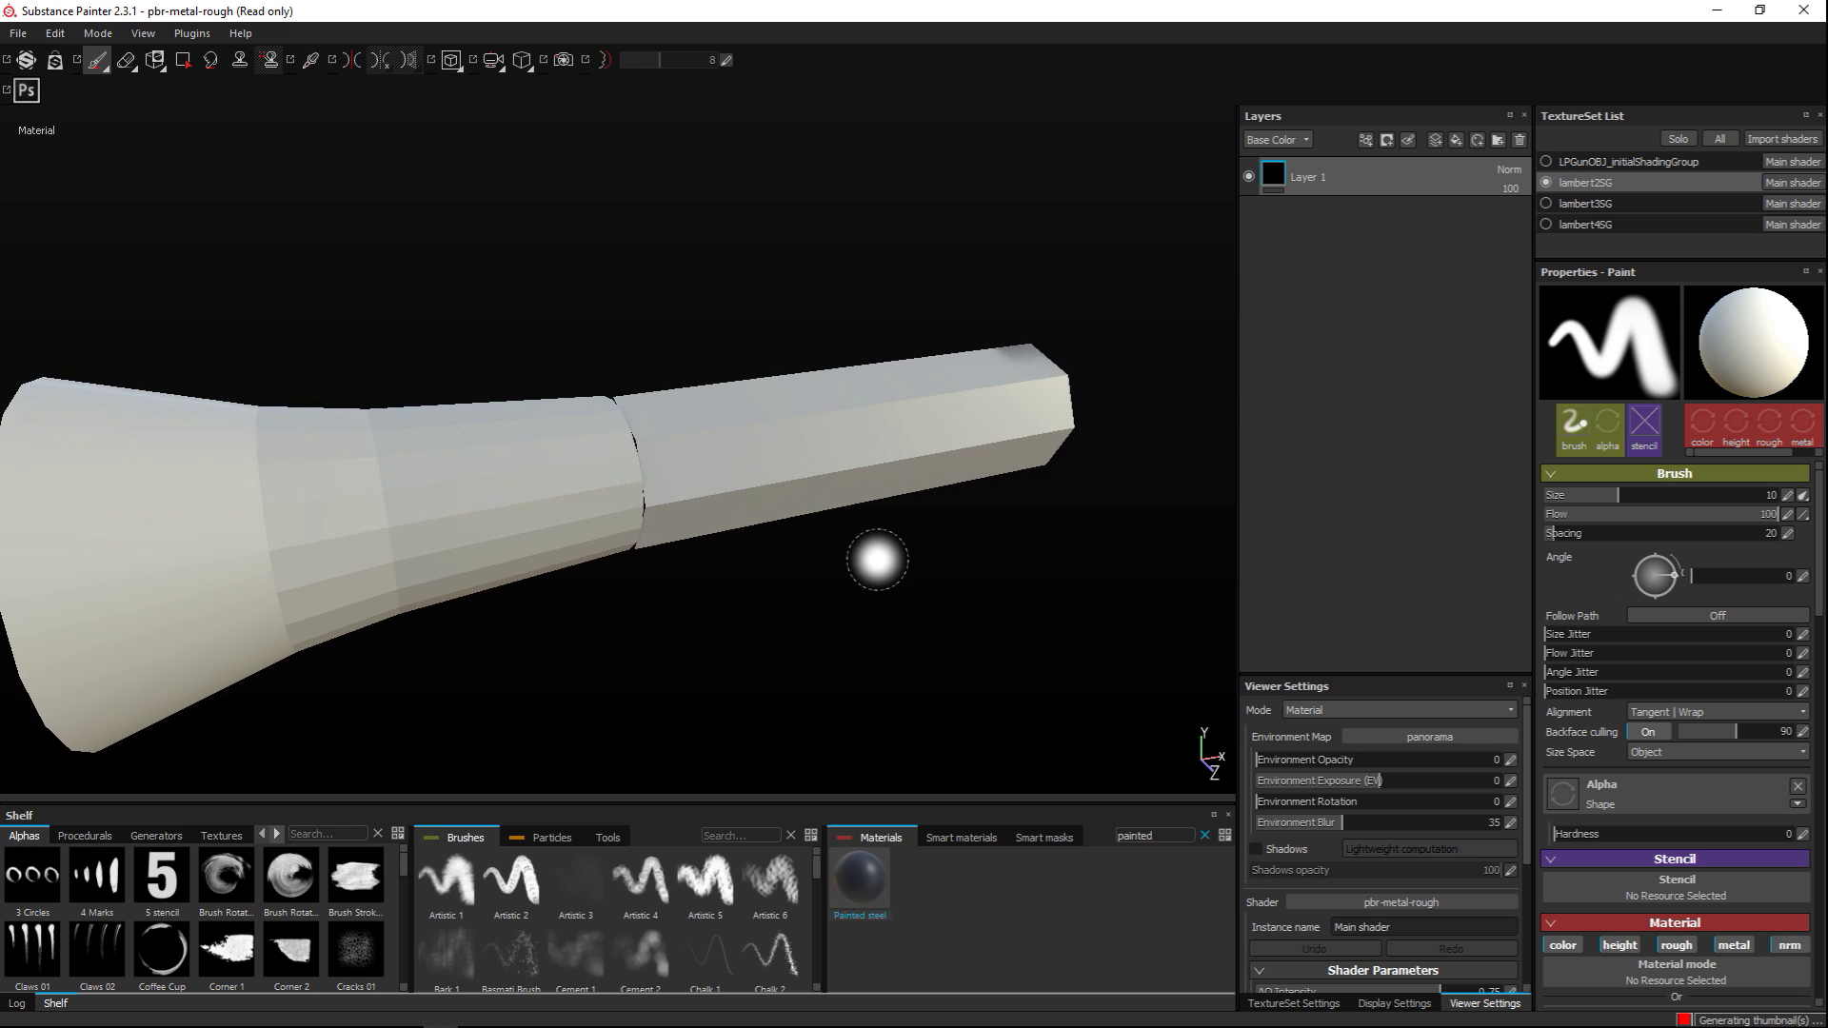
left_click_drag(868, 572, 850, 530, "alt")
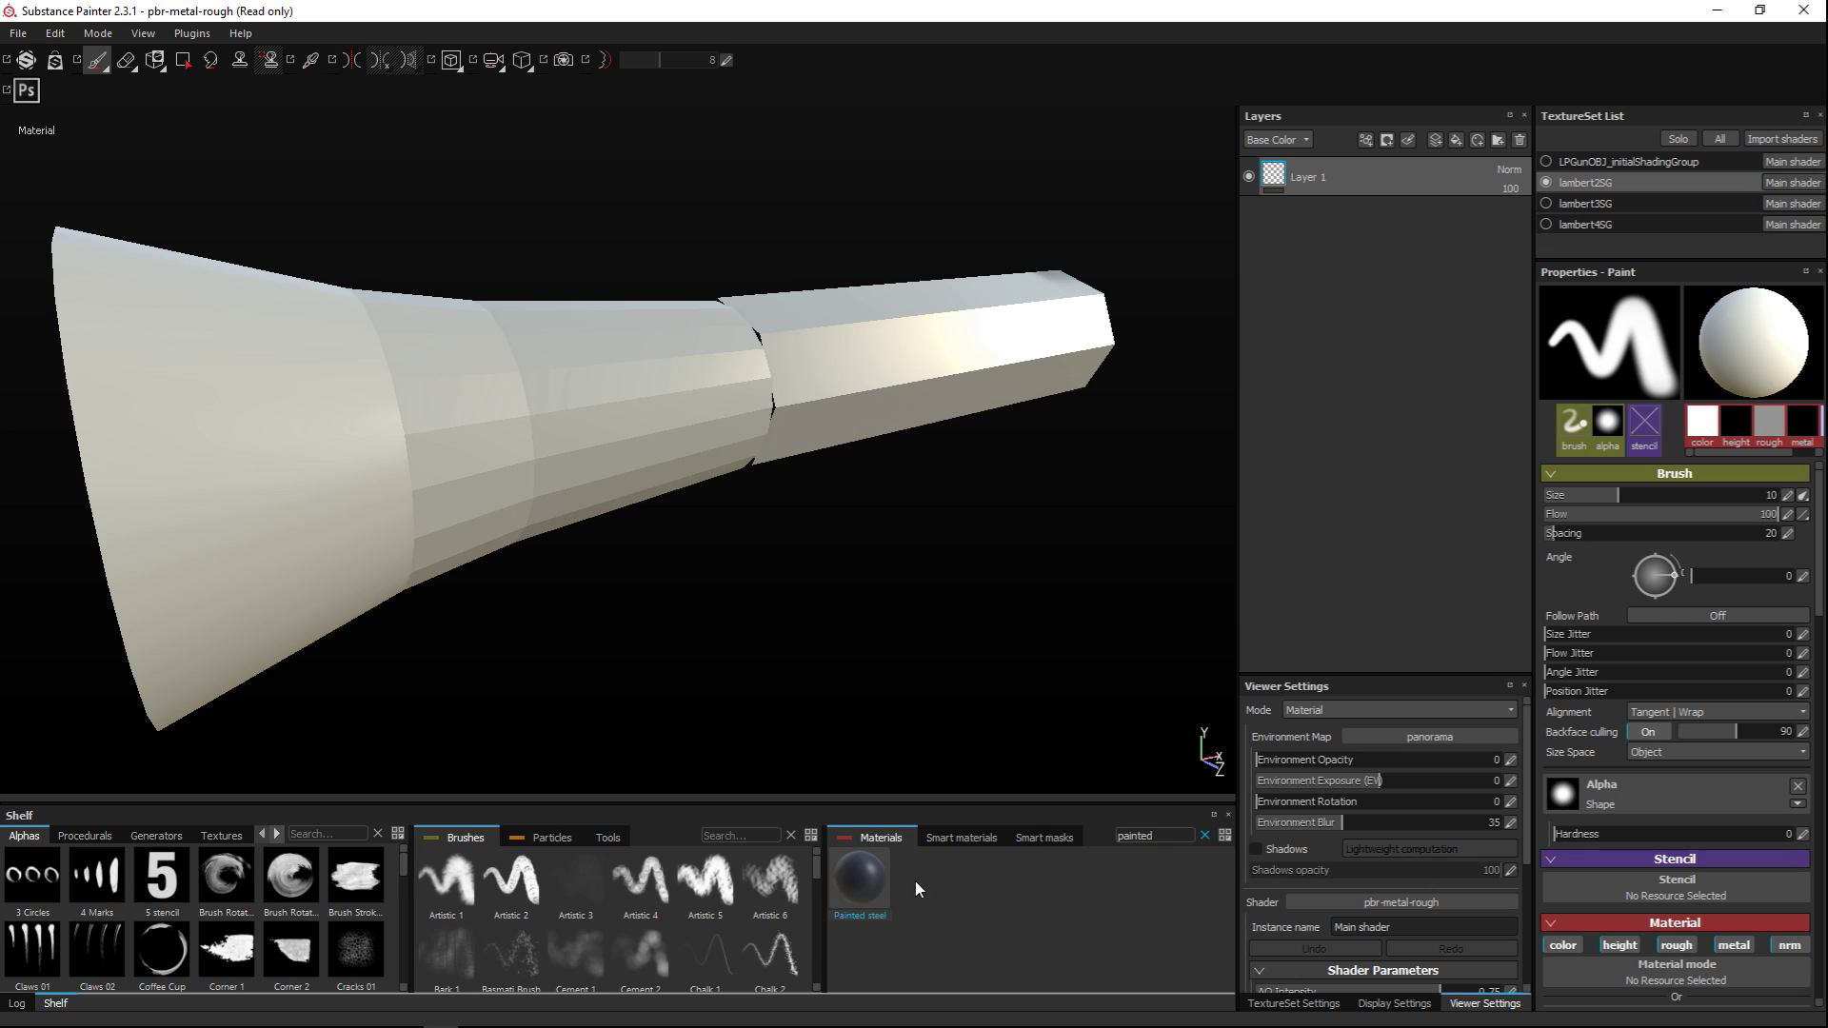
Search the materials for "brass" and add Brass Pure below Layer 1 on the barrel
type("d")
type("brass")
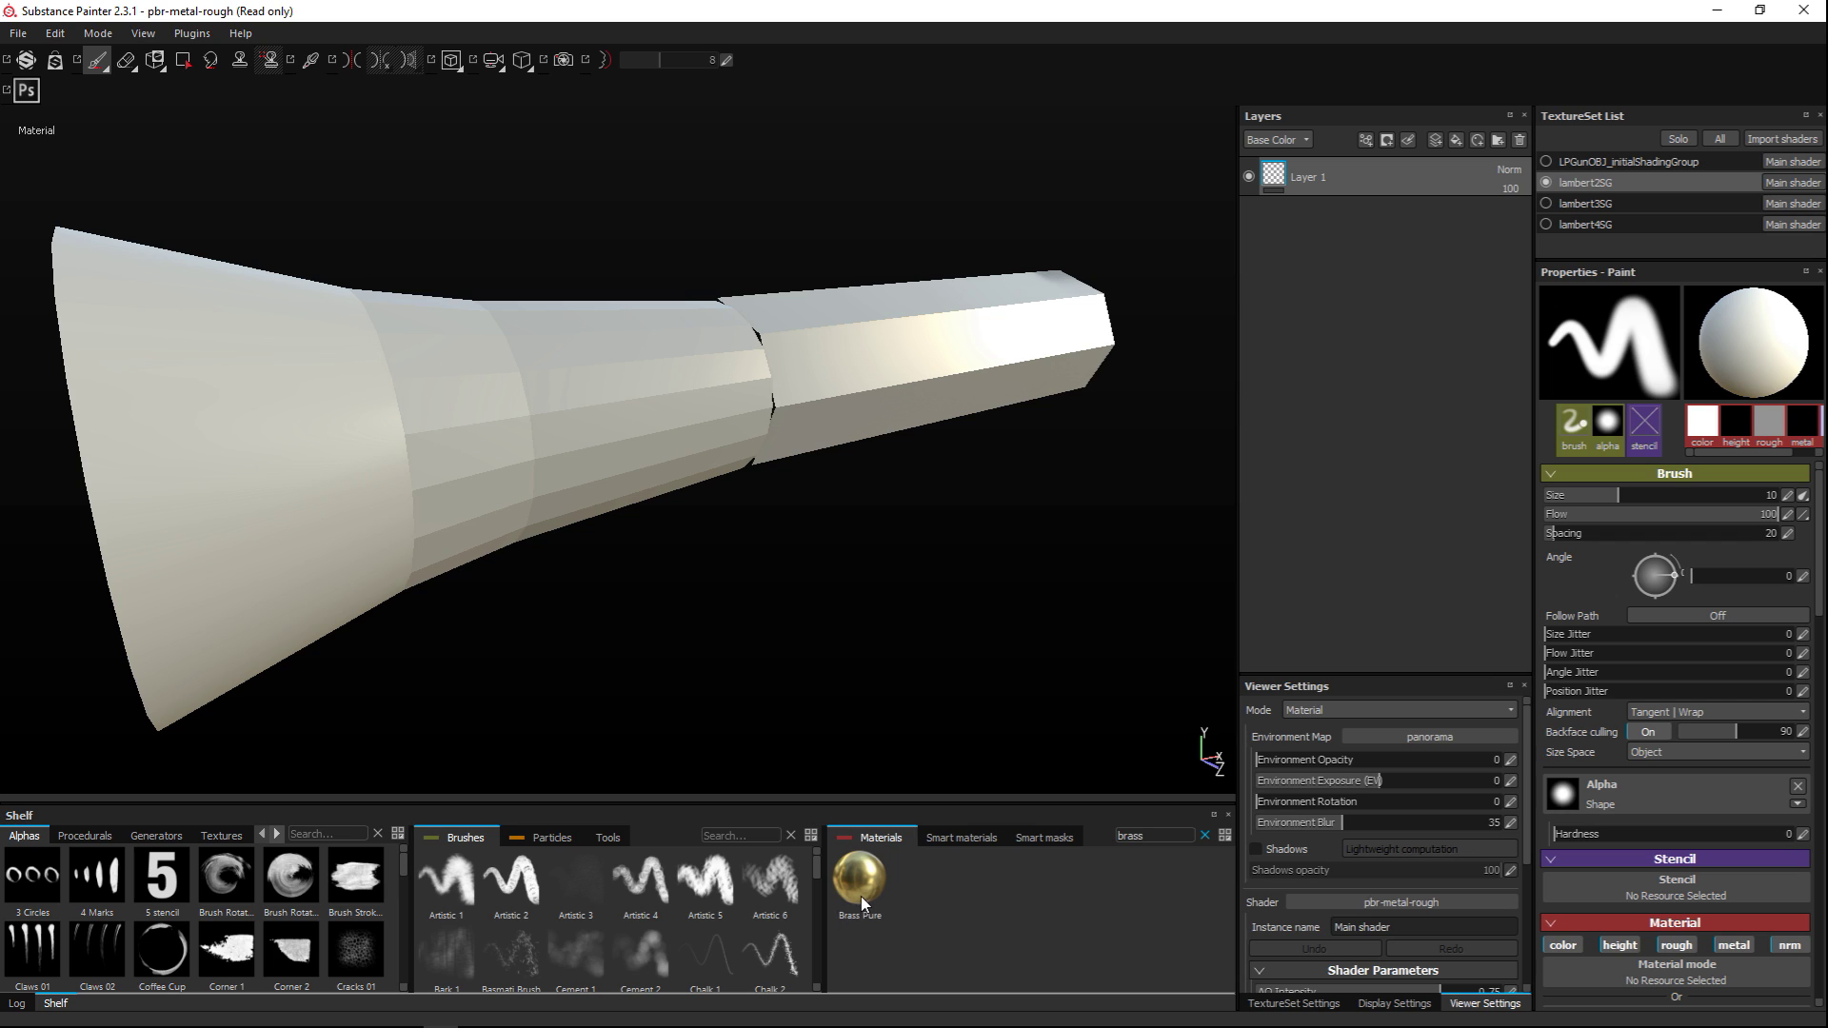
left_click_drag(859, 882, 1373, 459)
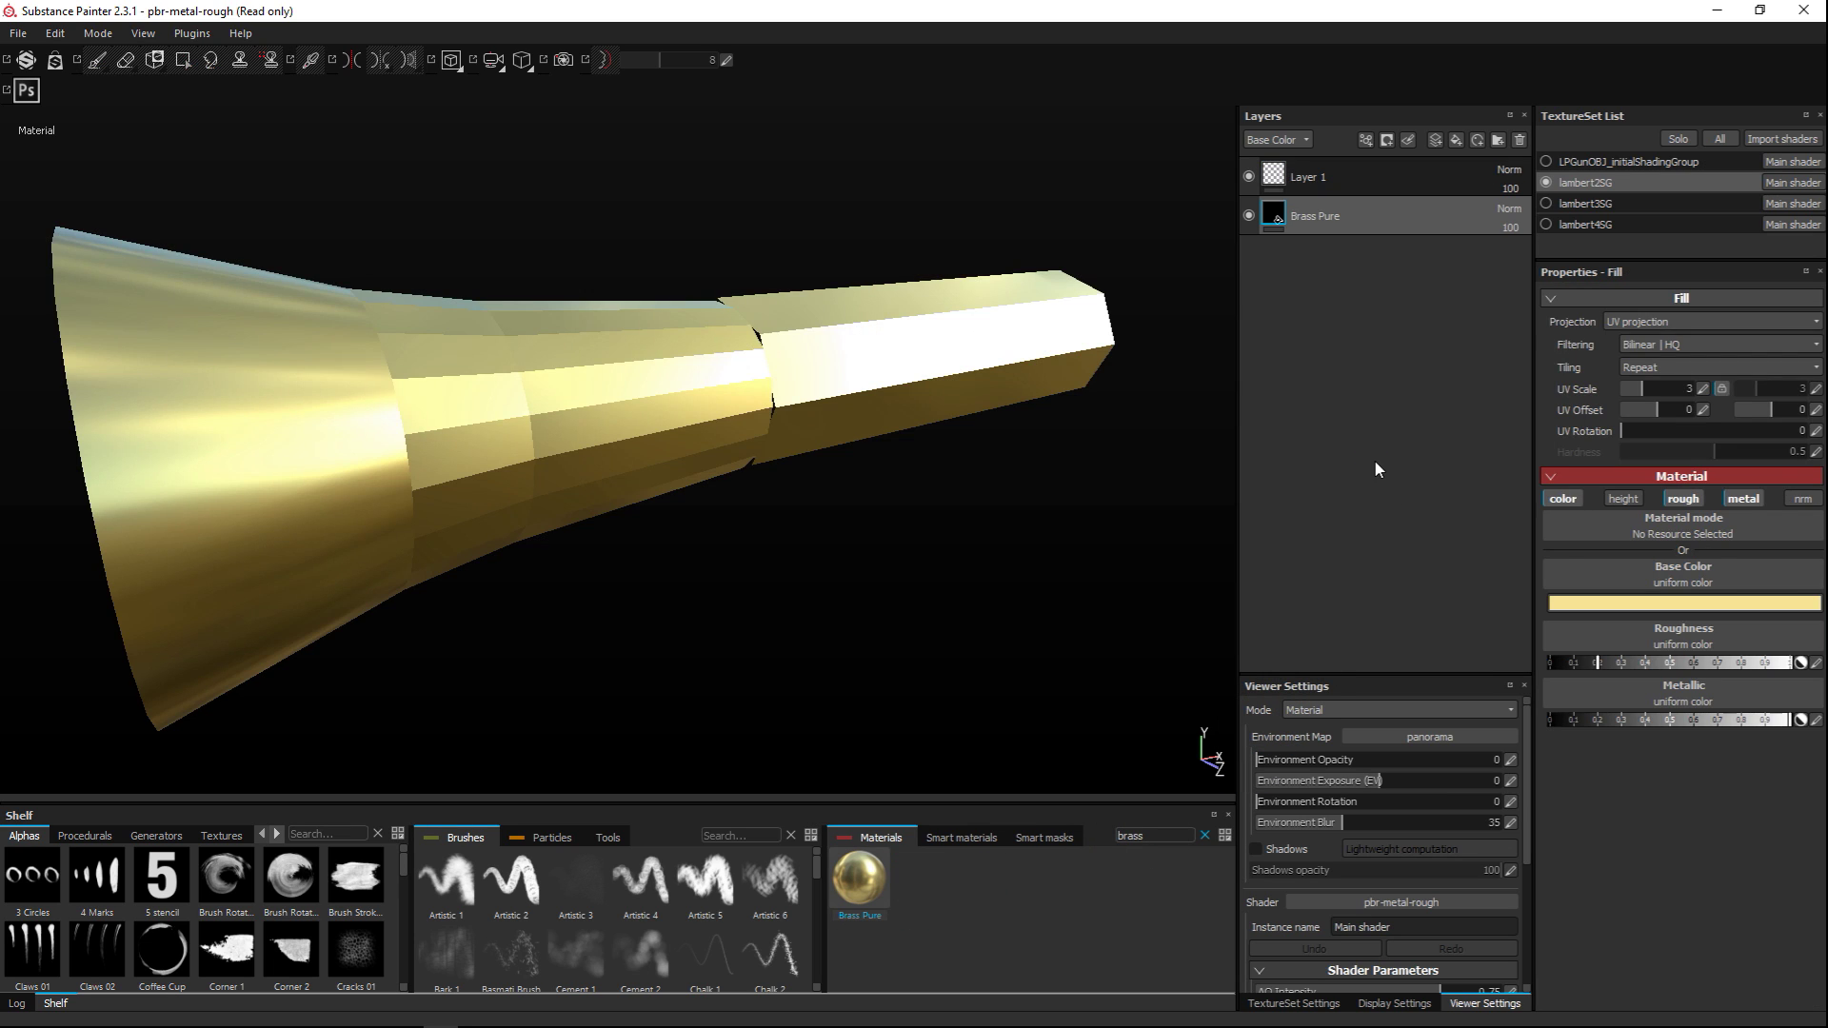
scroll(838, 496, "up", 1)
scroll(864, 488, "down", 2)
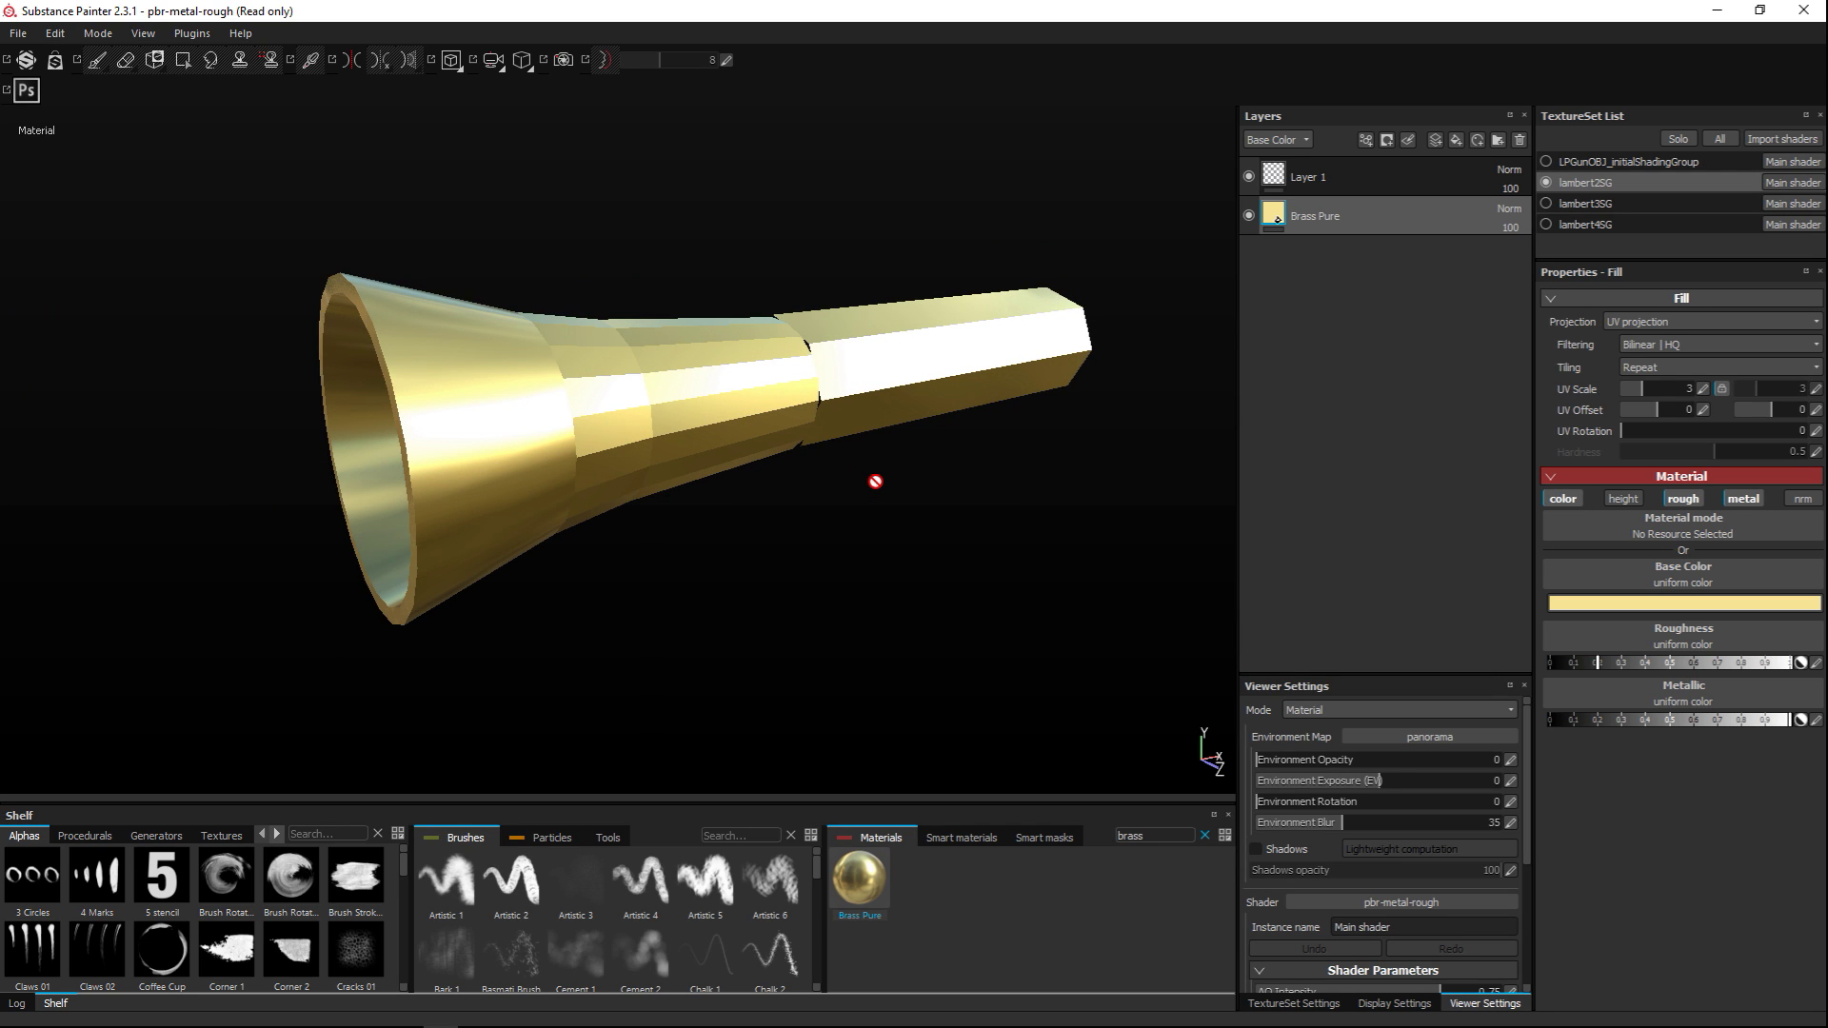
Darken the brass layer's Base Color to a dull olive brown (R 0.159, G 0.132, B 0.052)
left_click(1634, 607)
left_click_drag(1533, 535, 1533, 604)
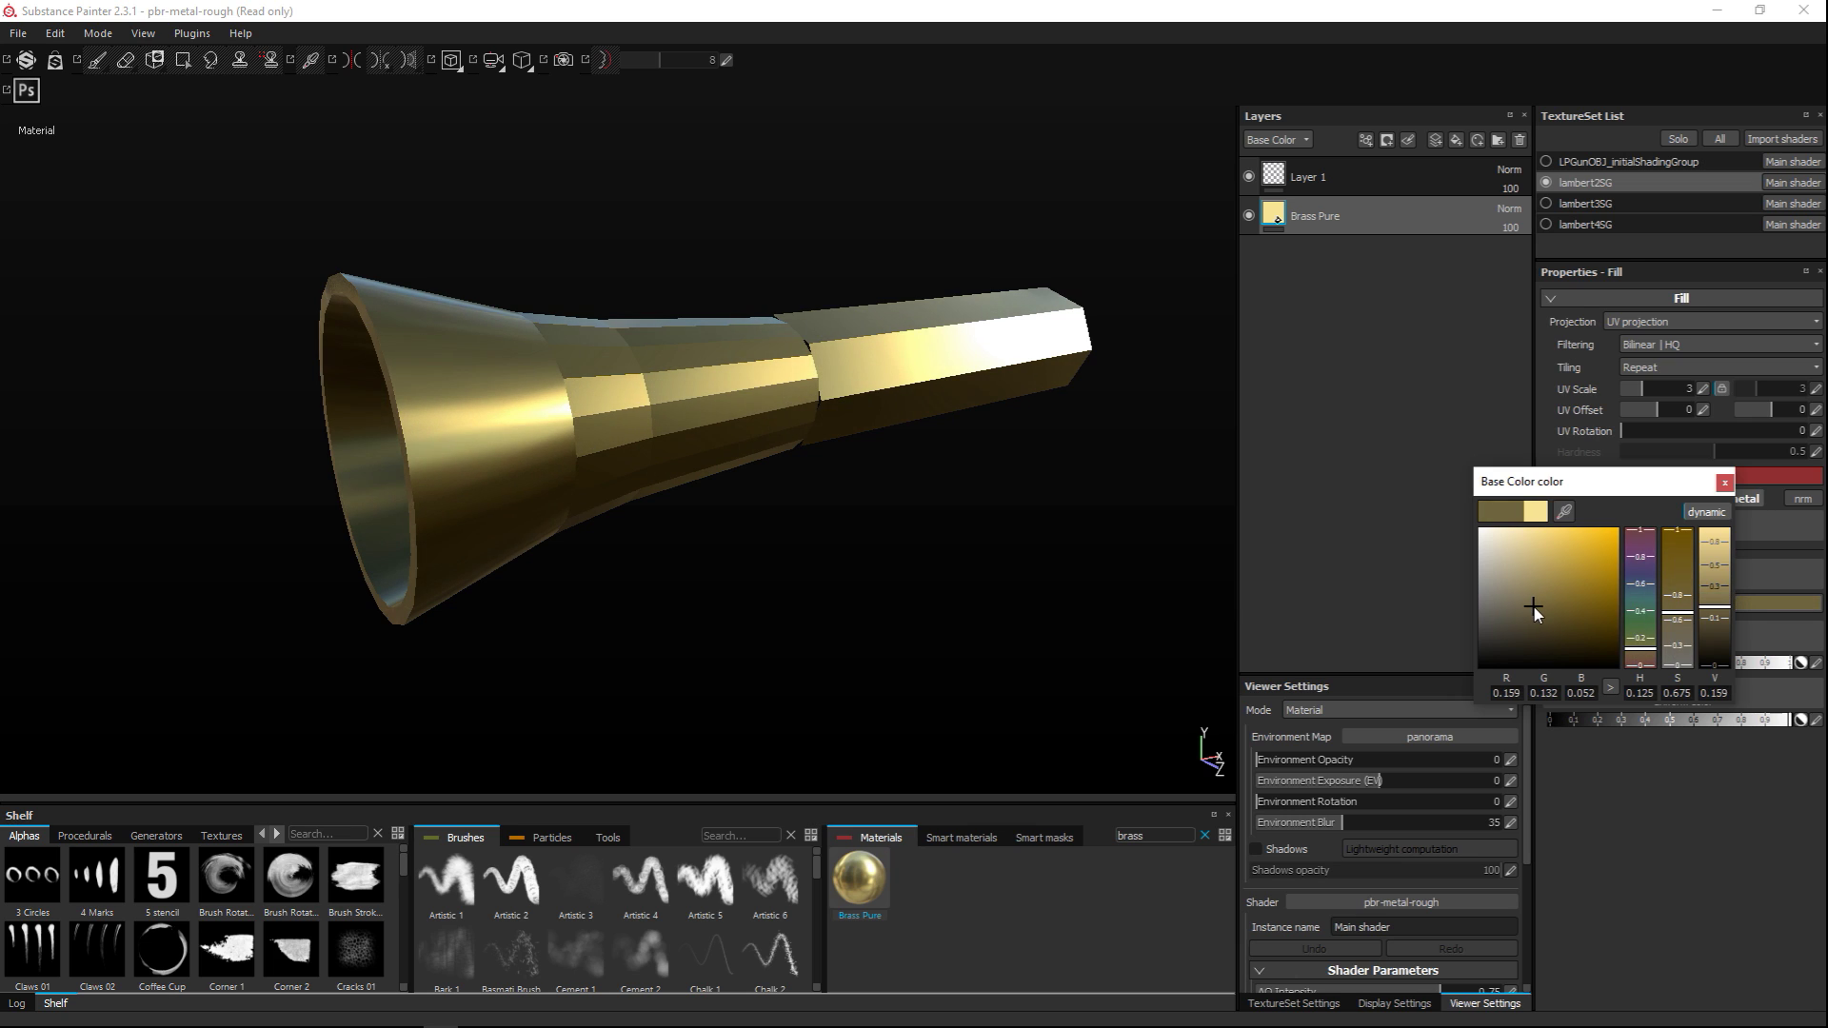
left_click(1726, 483)
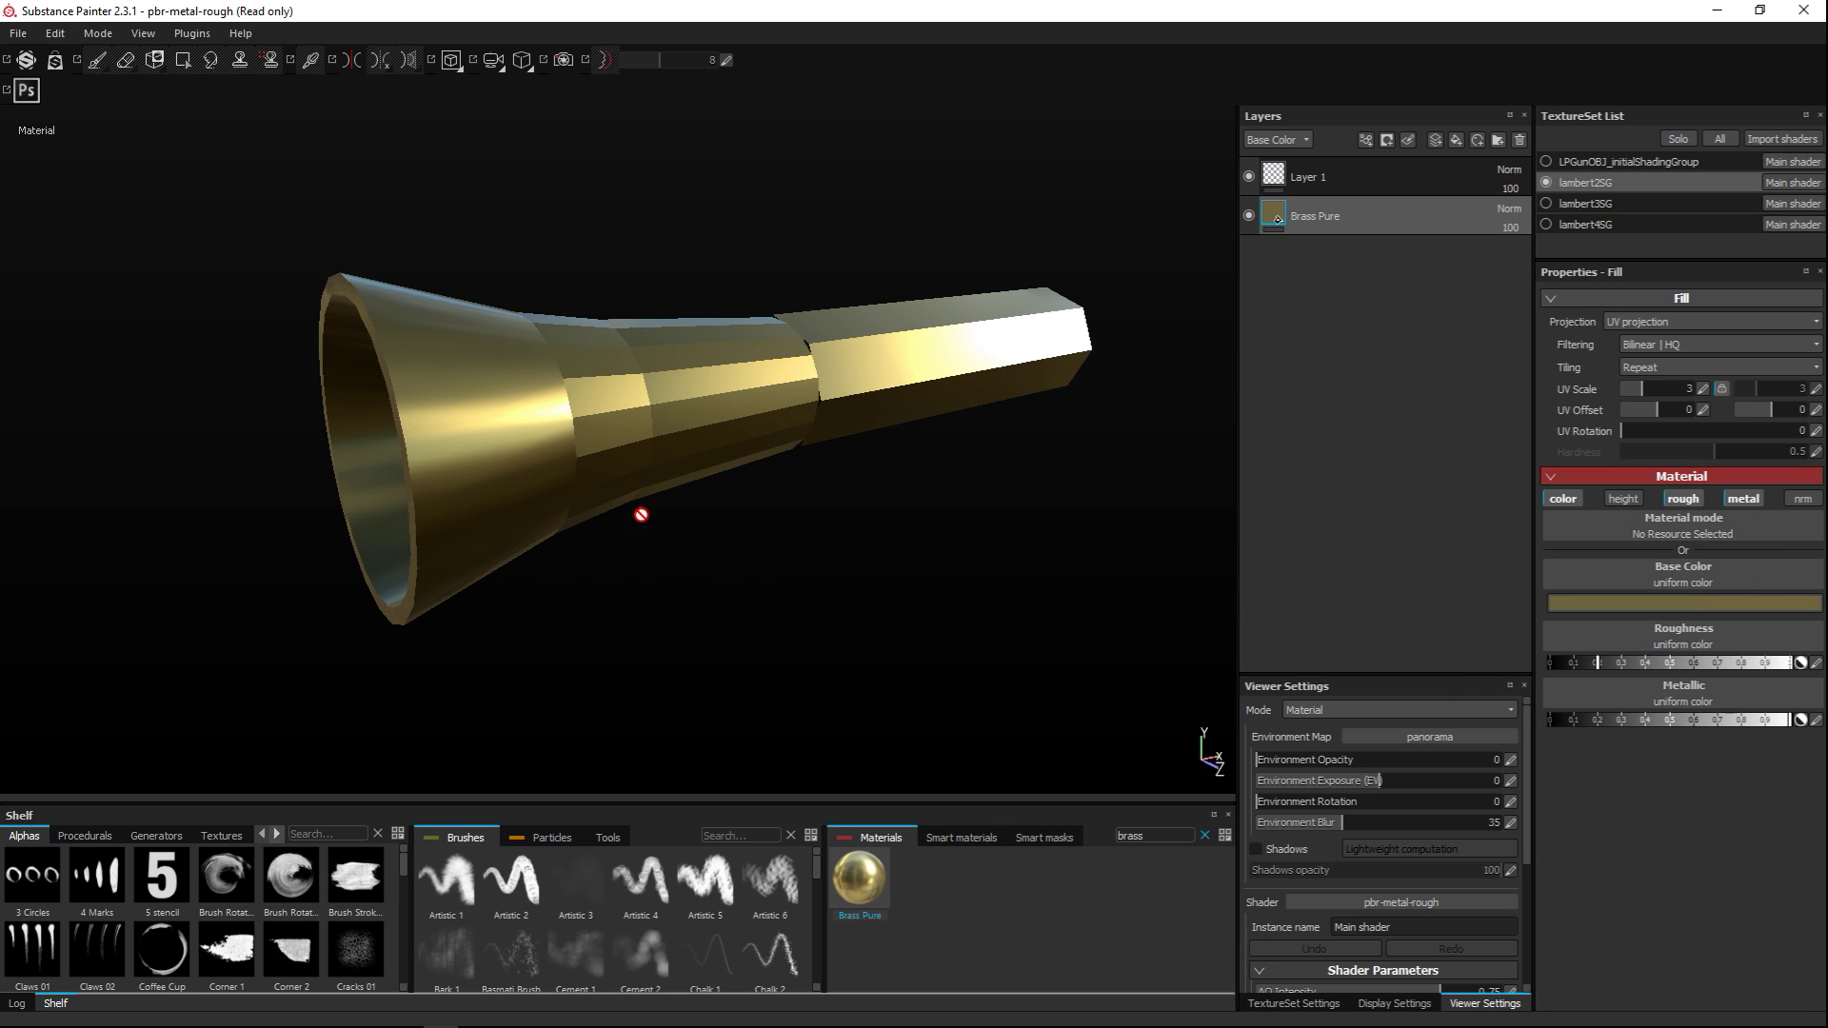
Show only the LPGunOBJ_initialShadingGroup parts and search the materials for "steel"
left_click(1548, 162)
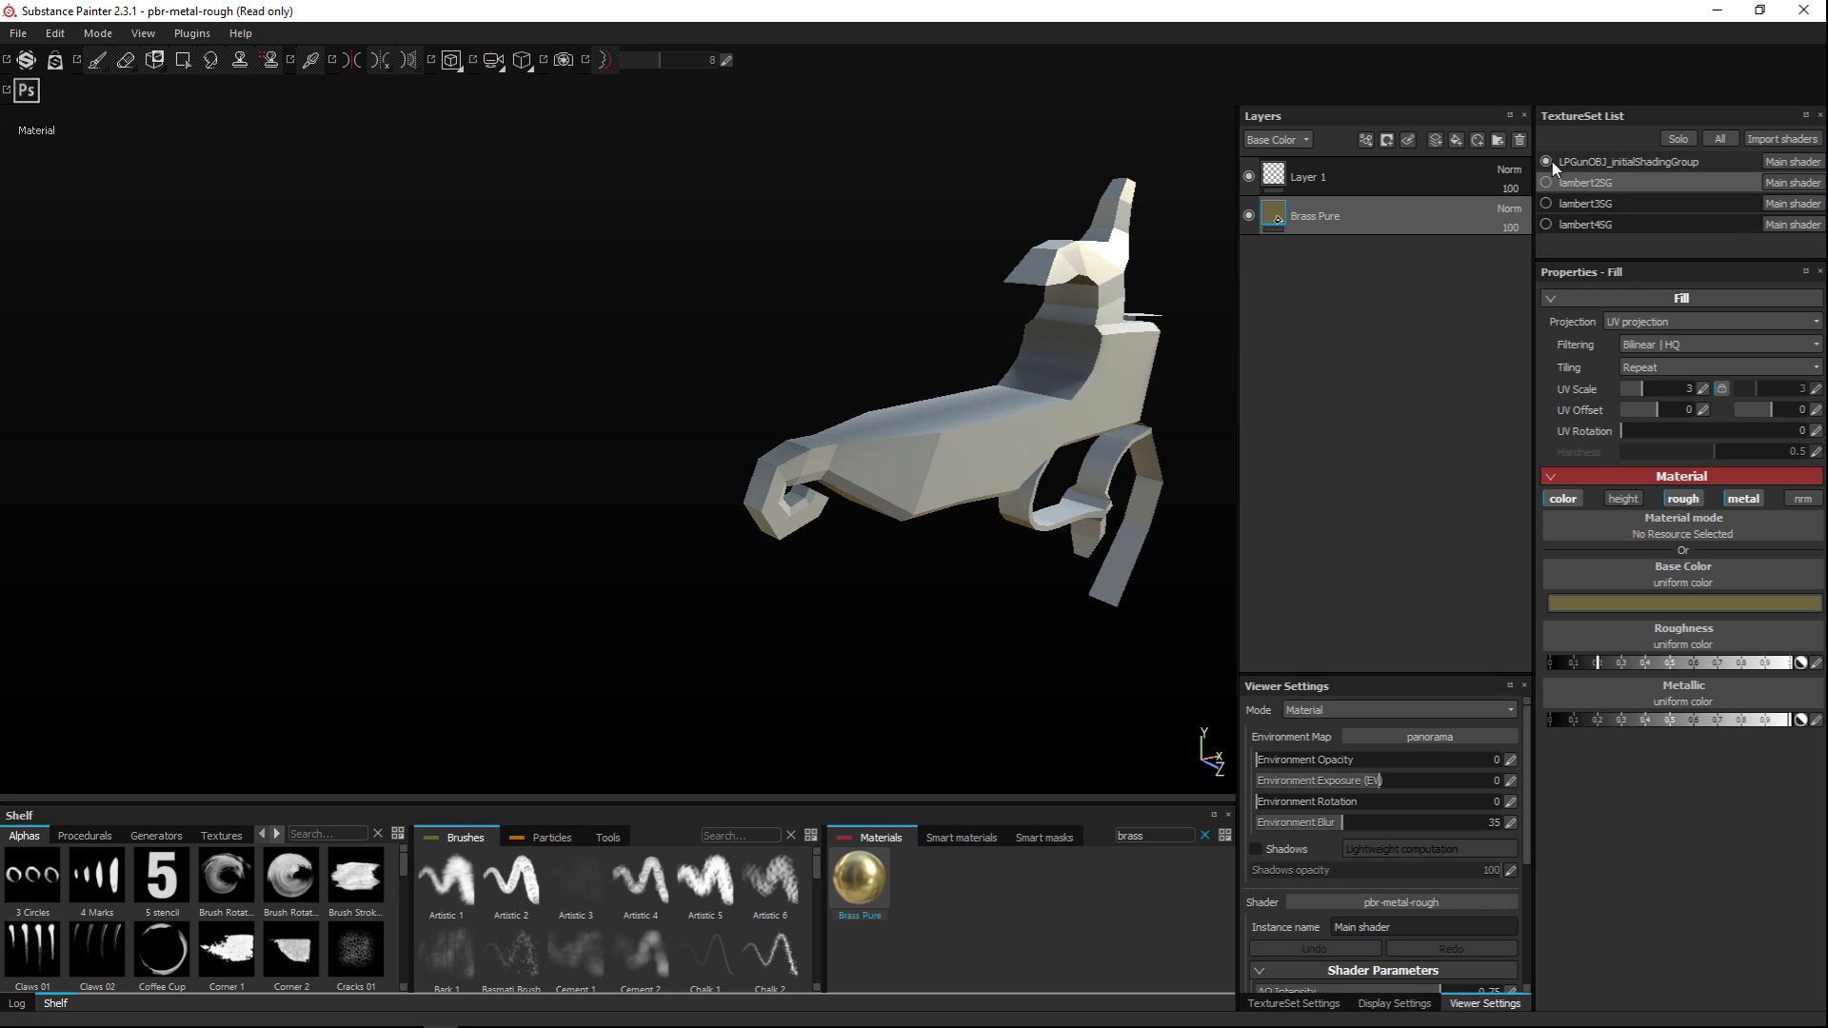
left_click_drag(916, 512, 743, 507, "alt")
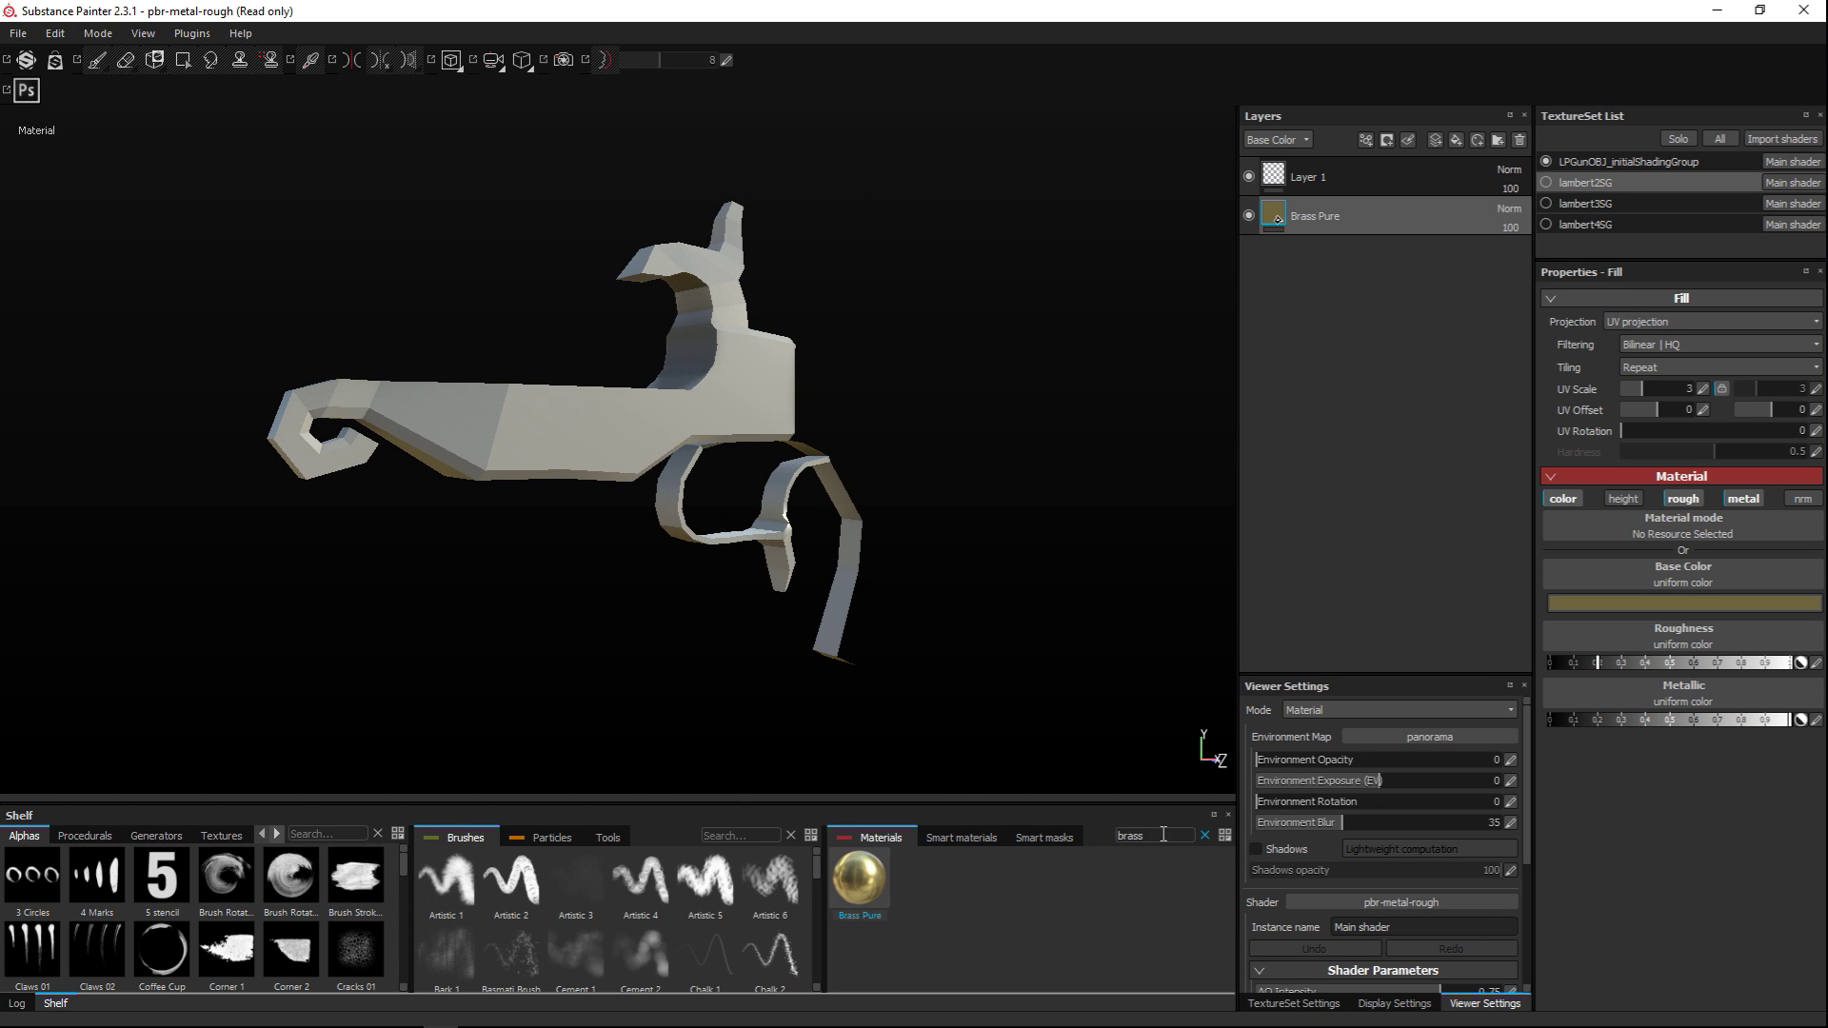
key("BackSpace")
key("BackSpace")
key("BackSpace")
key("BackSpace")
key("BackSpace")
type("steel")
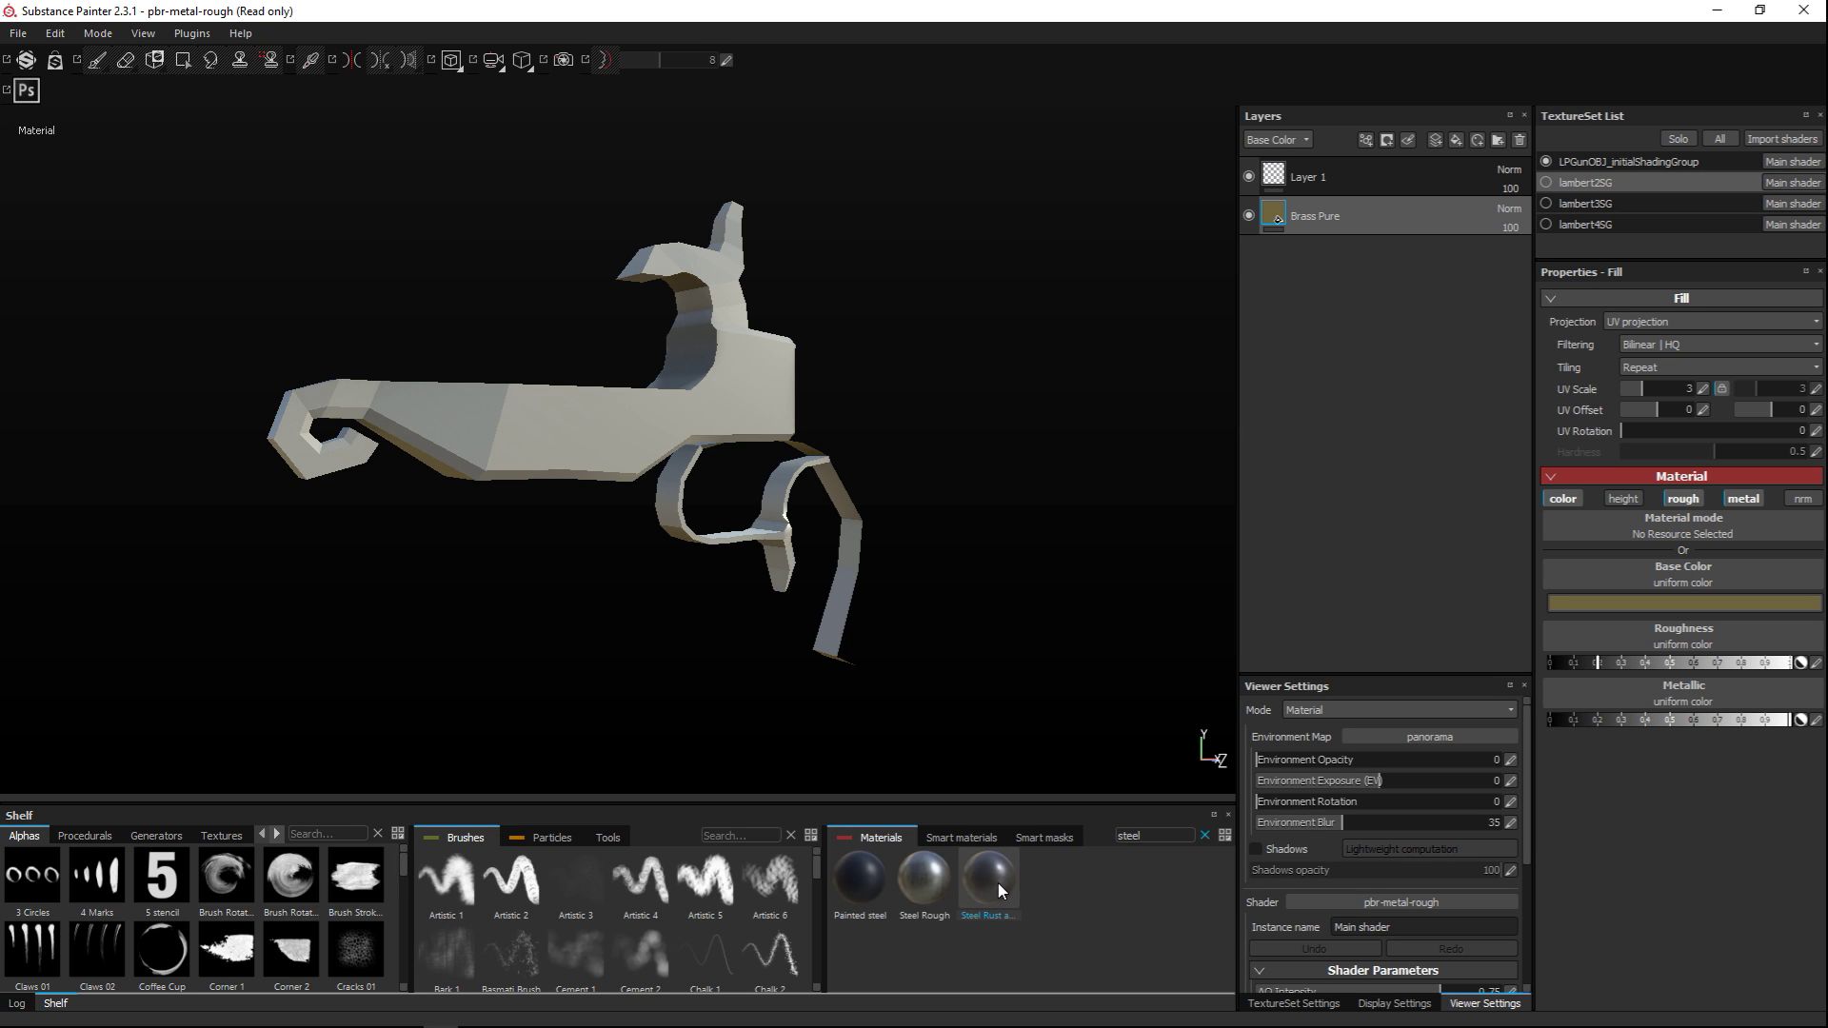
Make LPGunOBJ_initialShadingGroup the active texture set and add the Steel Rust and Wear material below its Layer 1
left_click_drag(997, 890, 1682, 525)
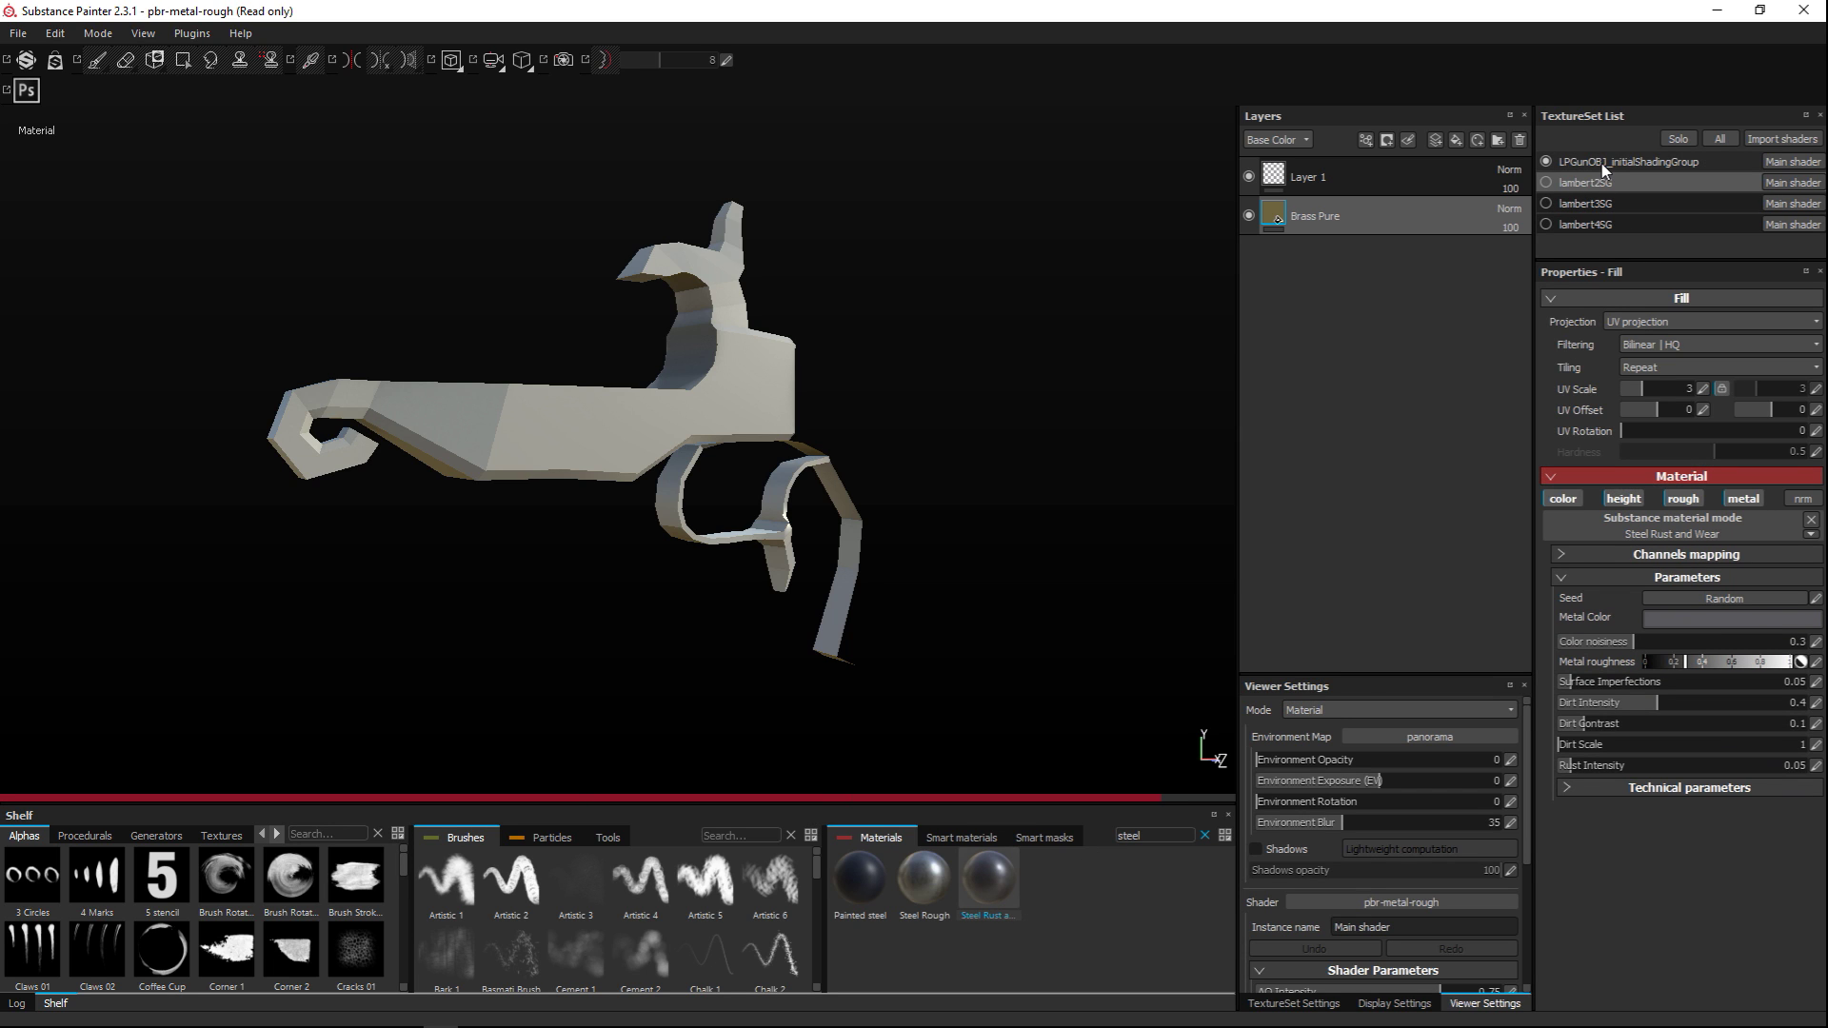
key("Delete")
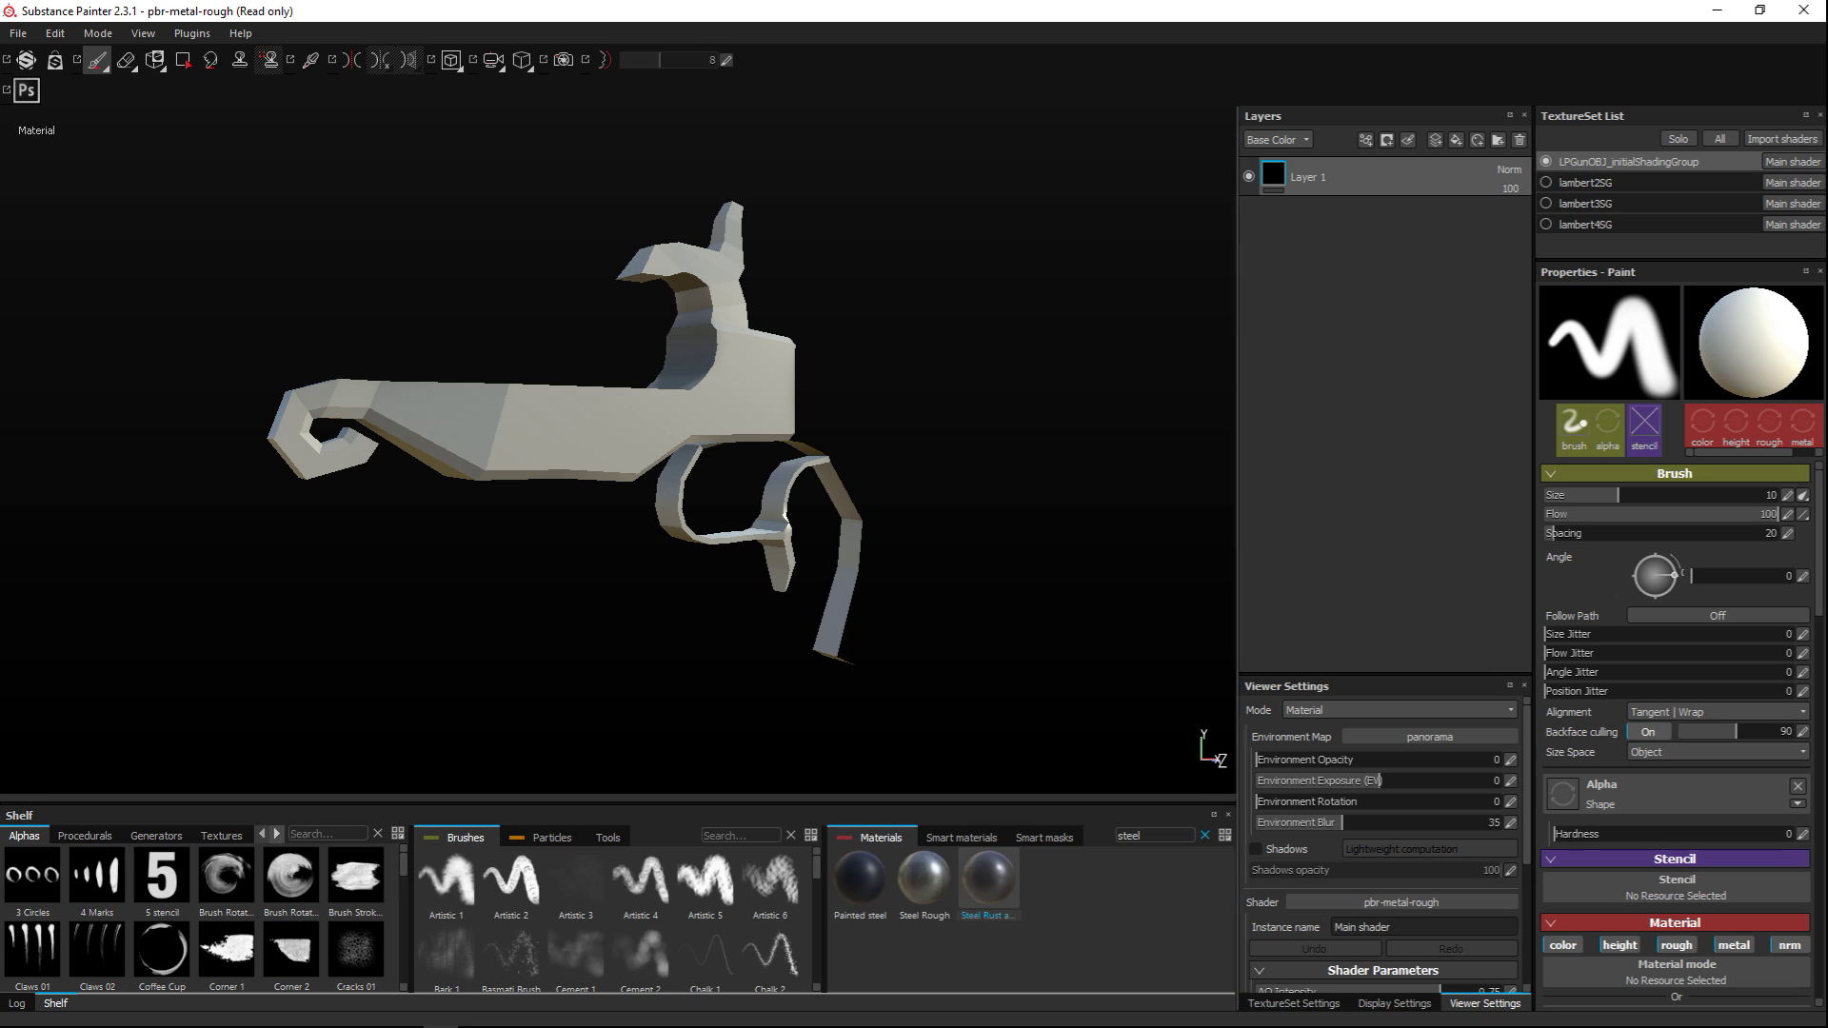
left_click_drag(1032, 880, 1367, 468)
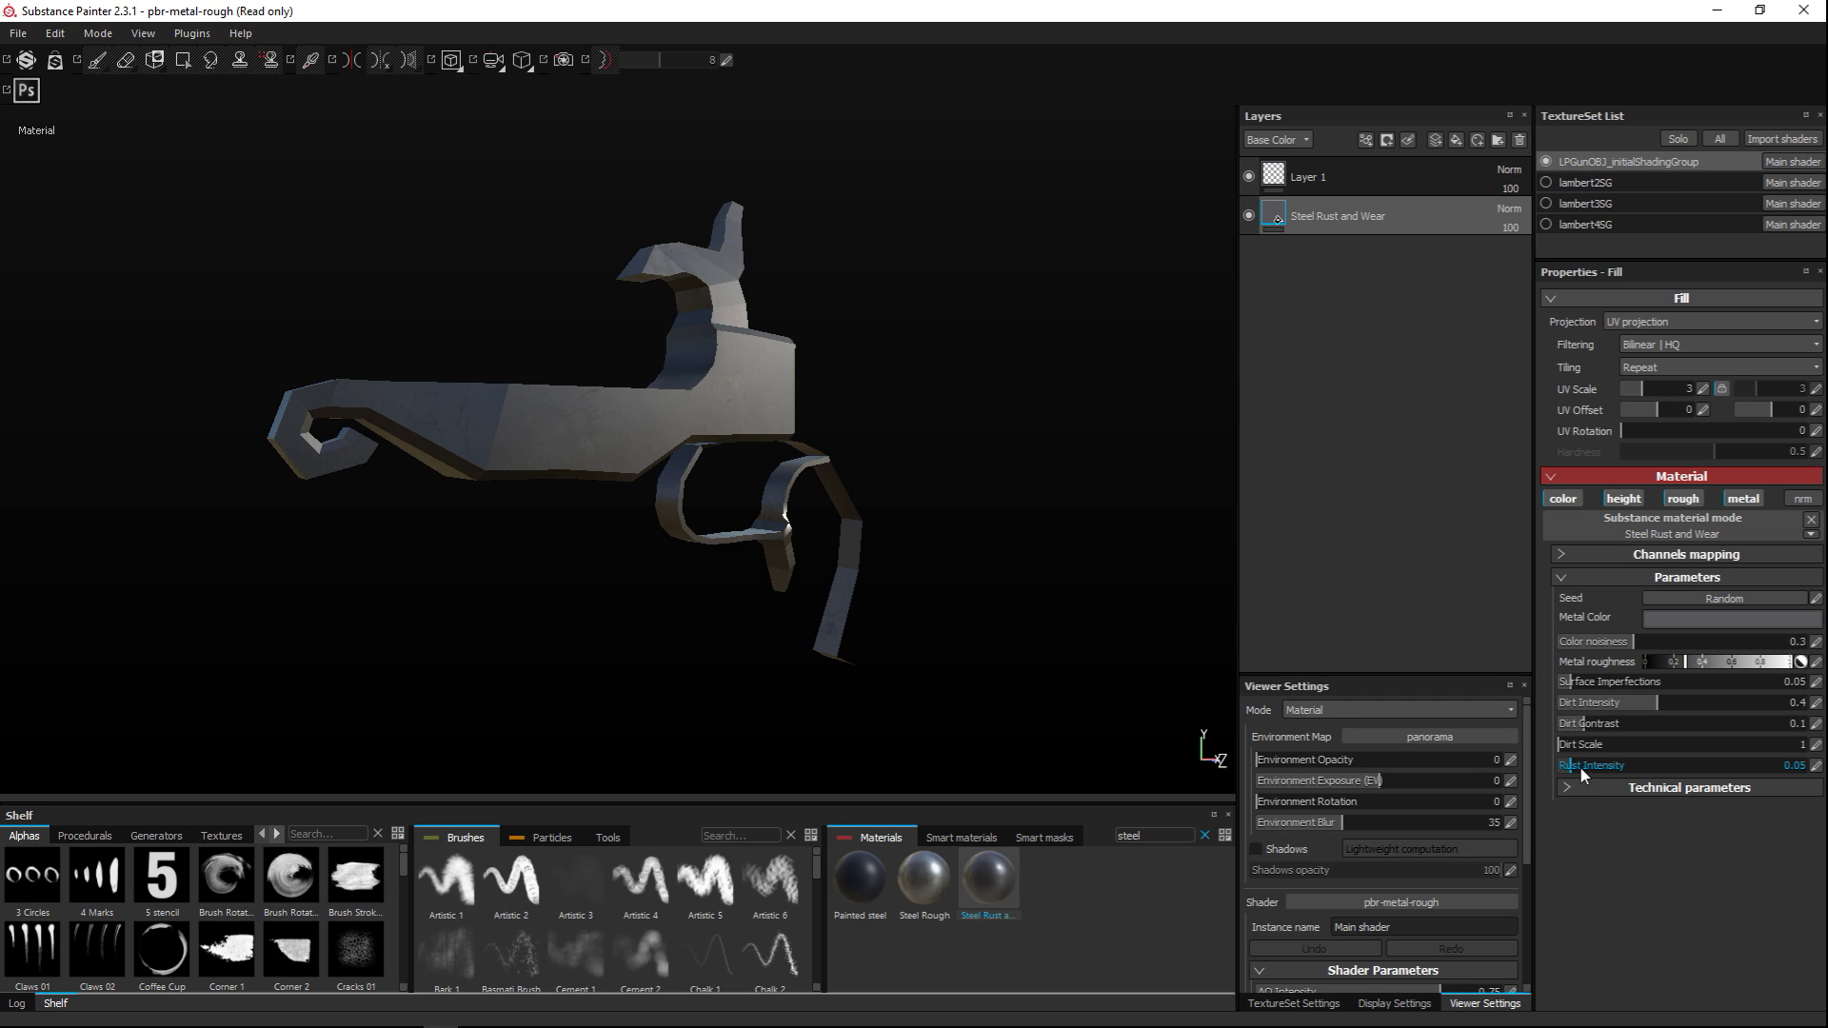
Try Rust Intensity values of 0.56 and 0.72 on the steel layer, then settle on 0.62
left_click(1697, 767)
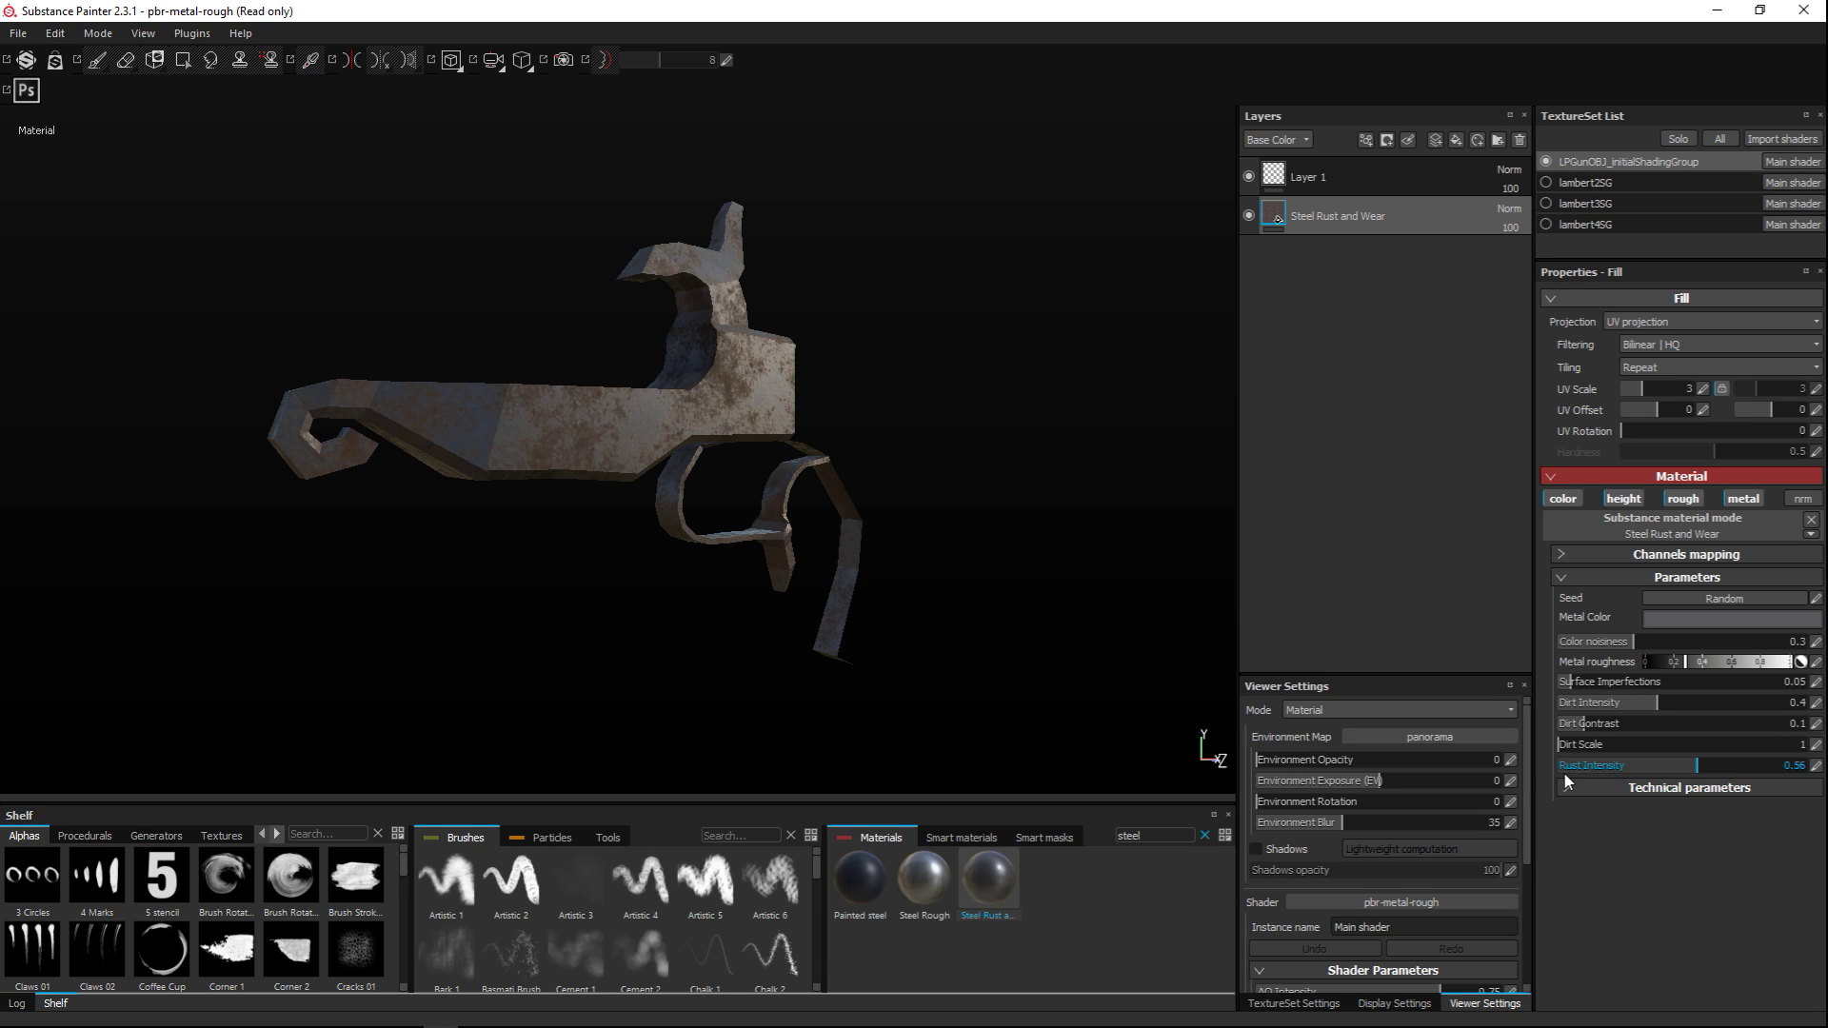
left_click(1737, 770)
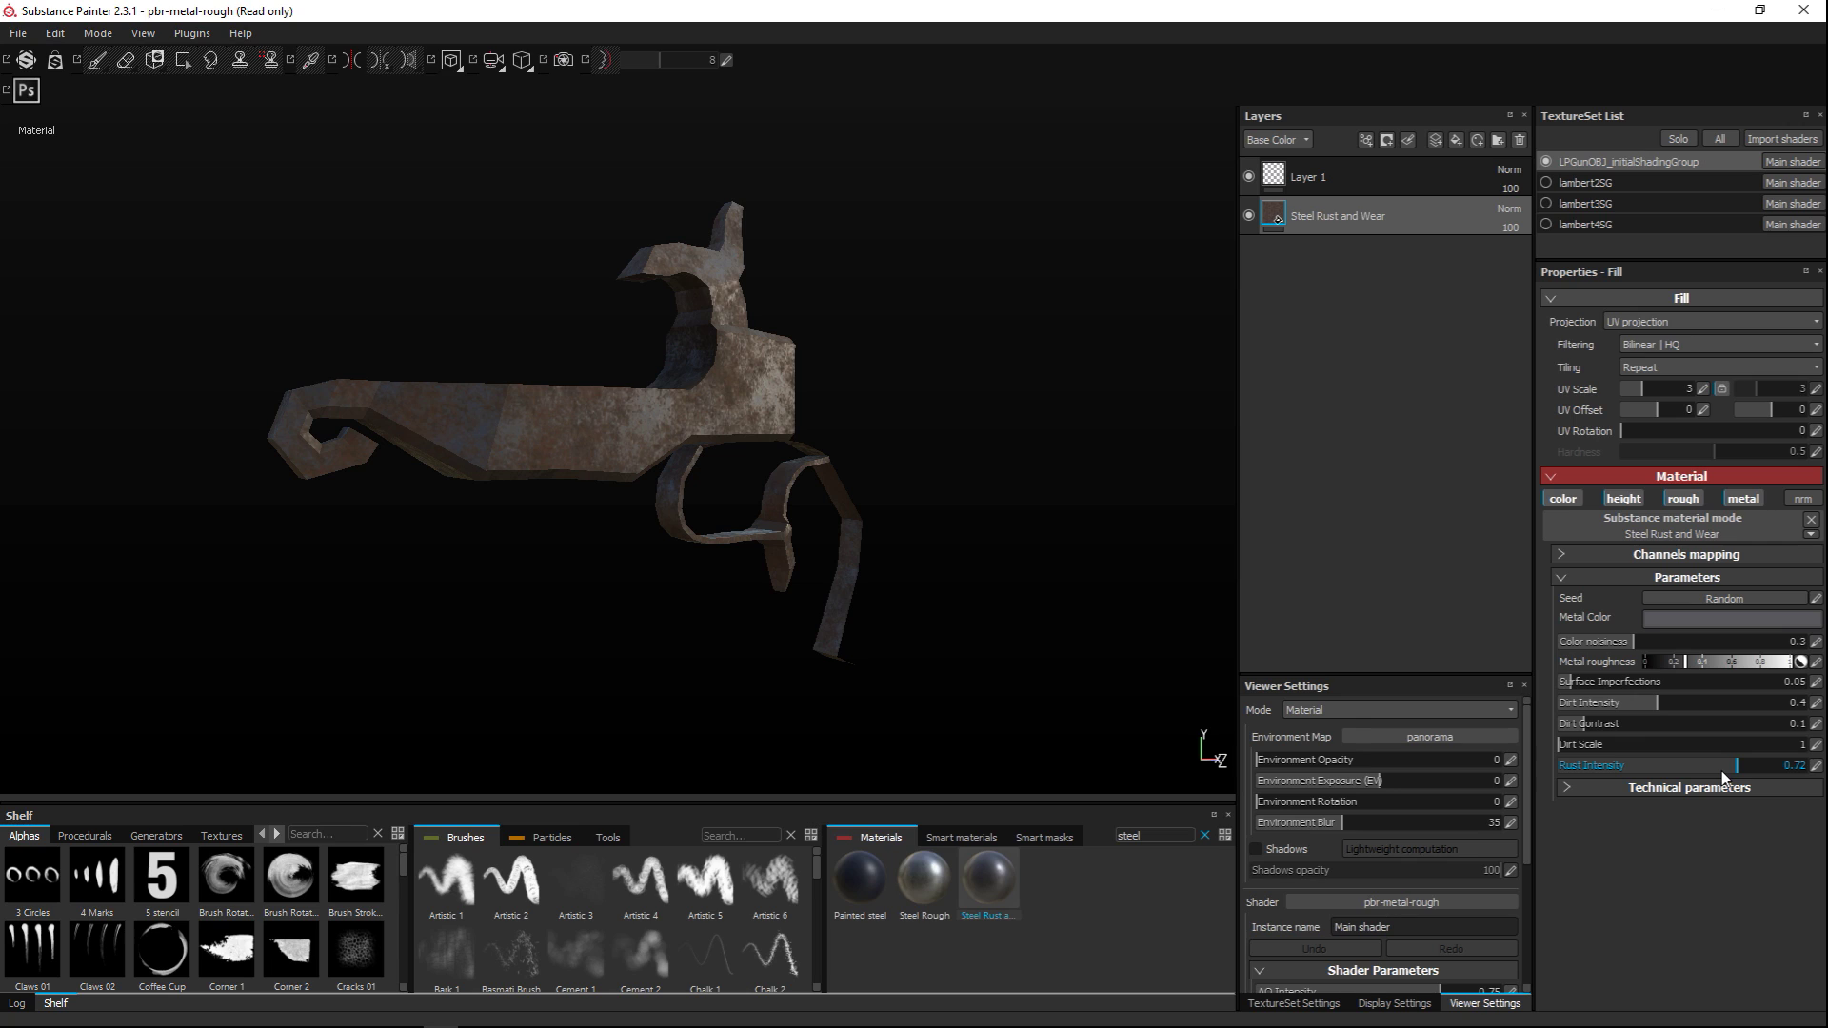
left_click(1713, 769)
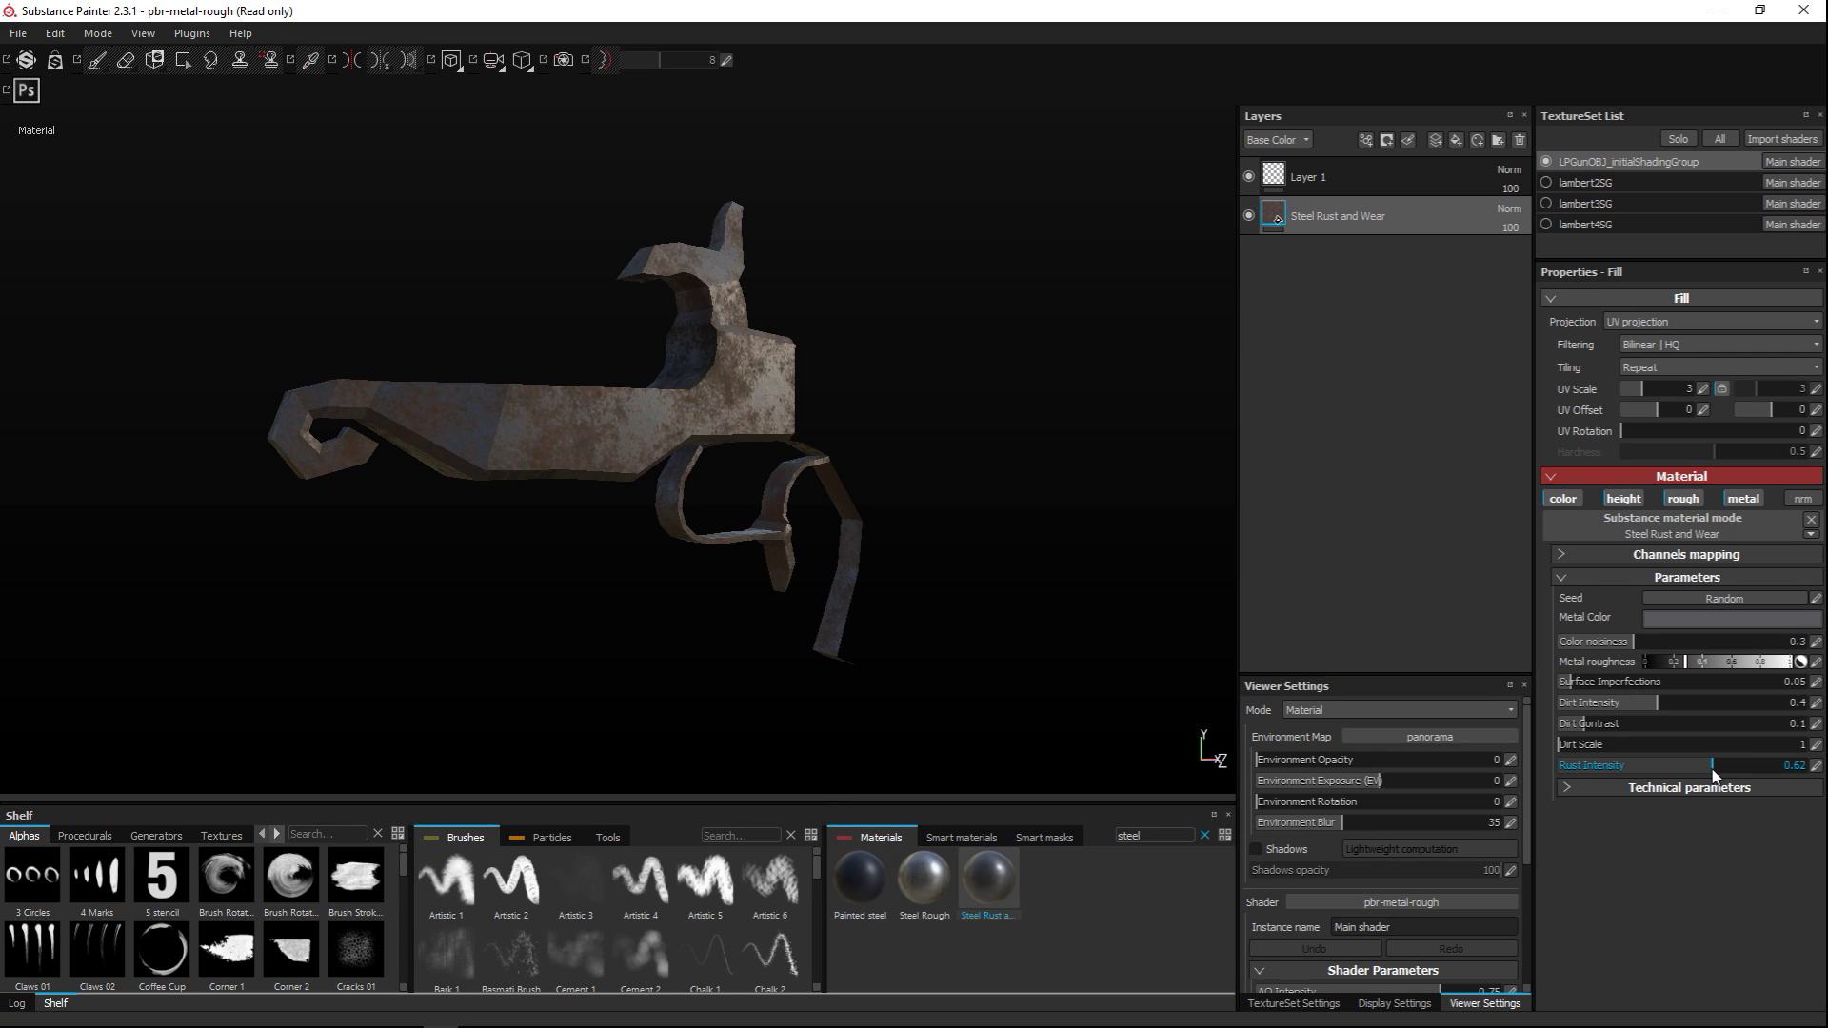
Set the steel layer's Dirt Contrast to 0.45 and Dirt Intensity to 0.61, and adjust its Metal roughness to about 0.2
left_click(1671, 725)
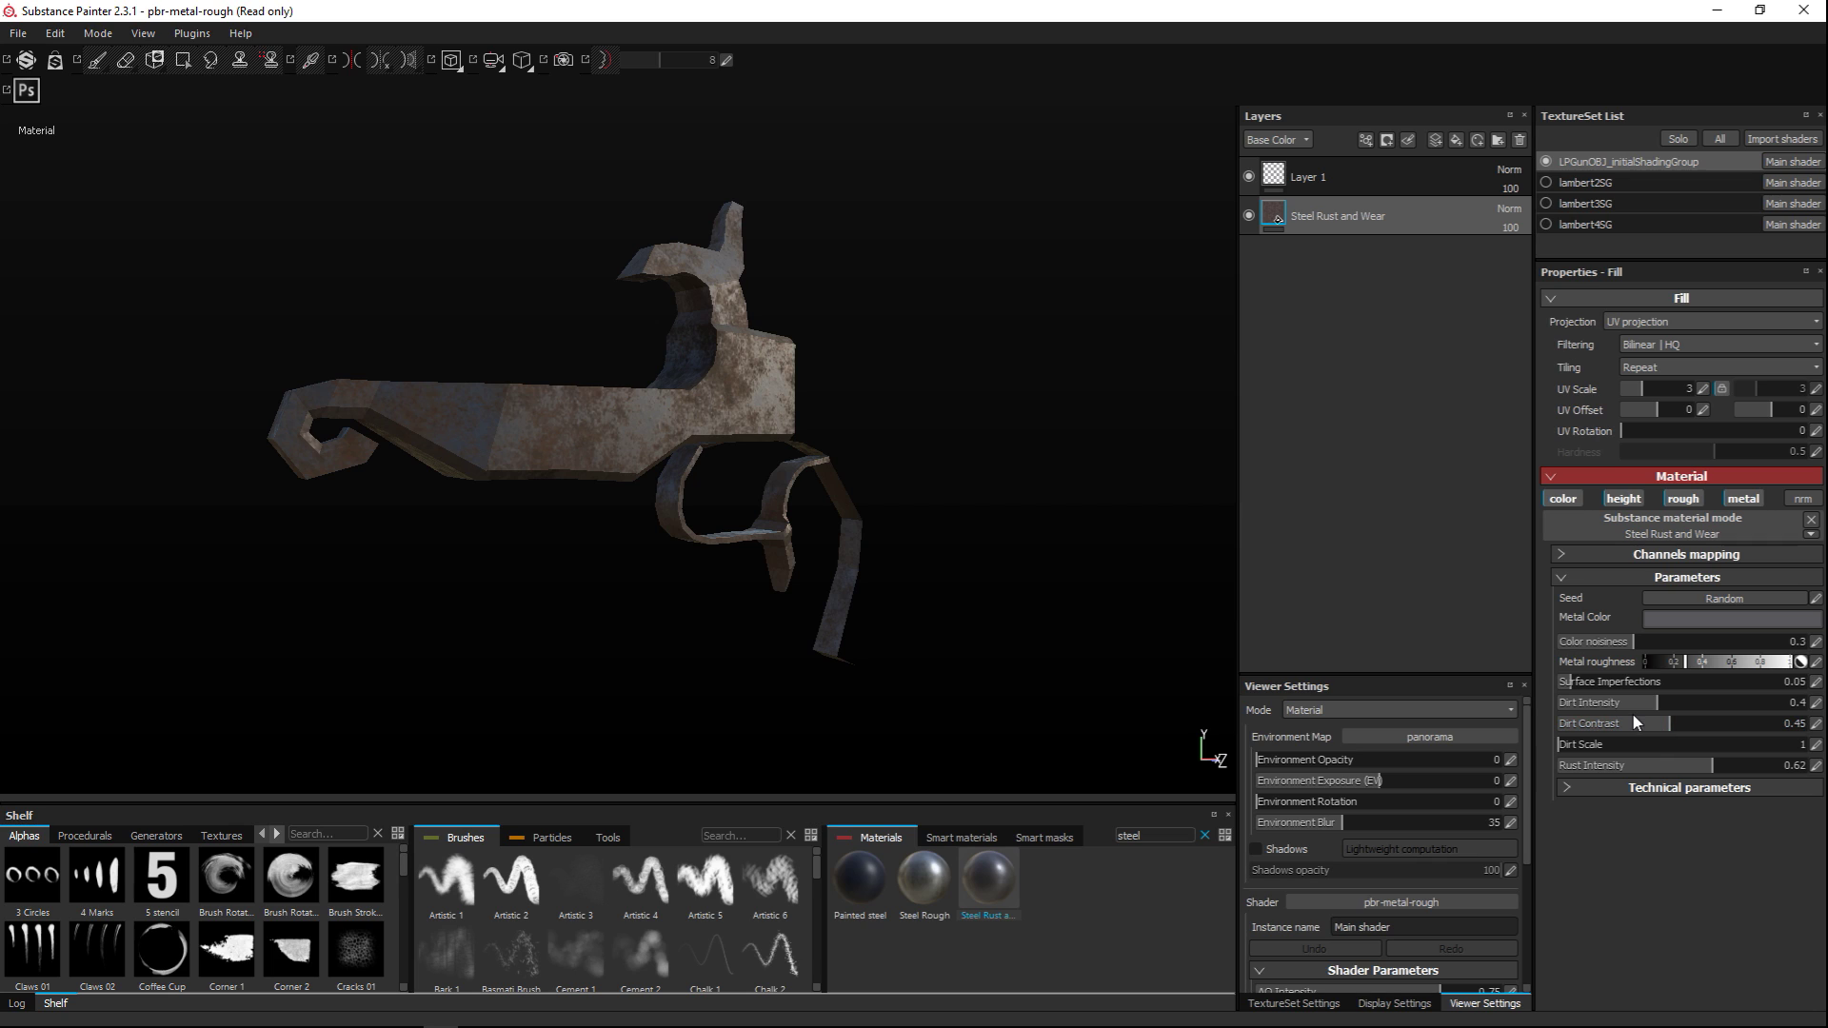
left_click(1709, 707)
left_click_drag(1708, 666, 1722, 667)
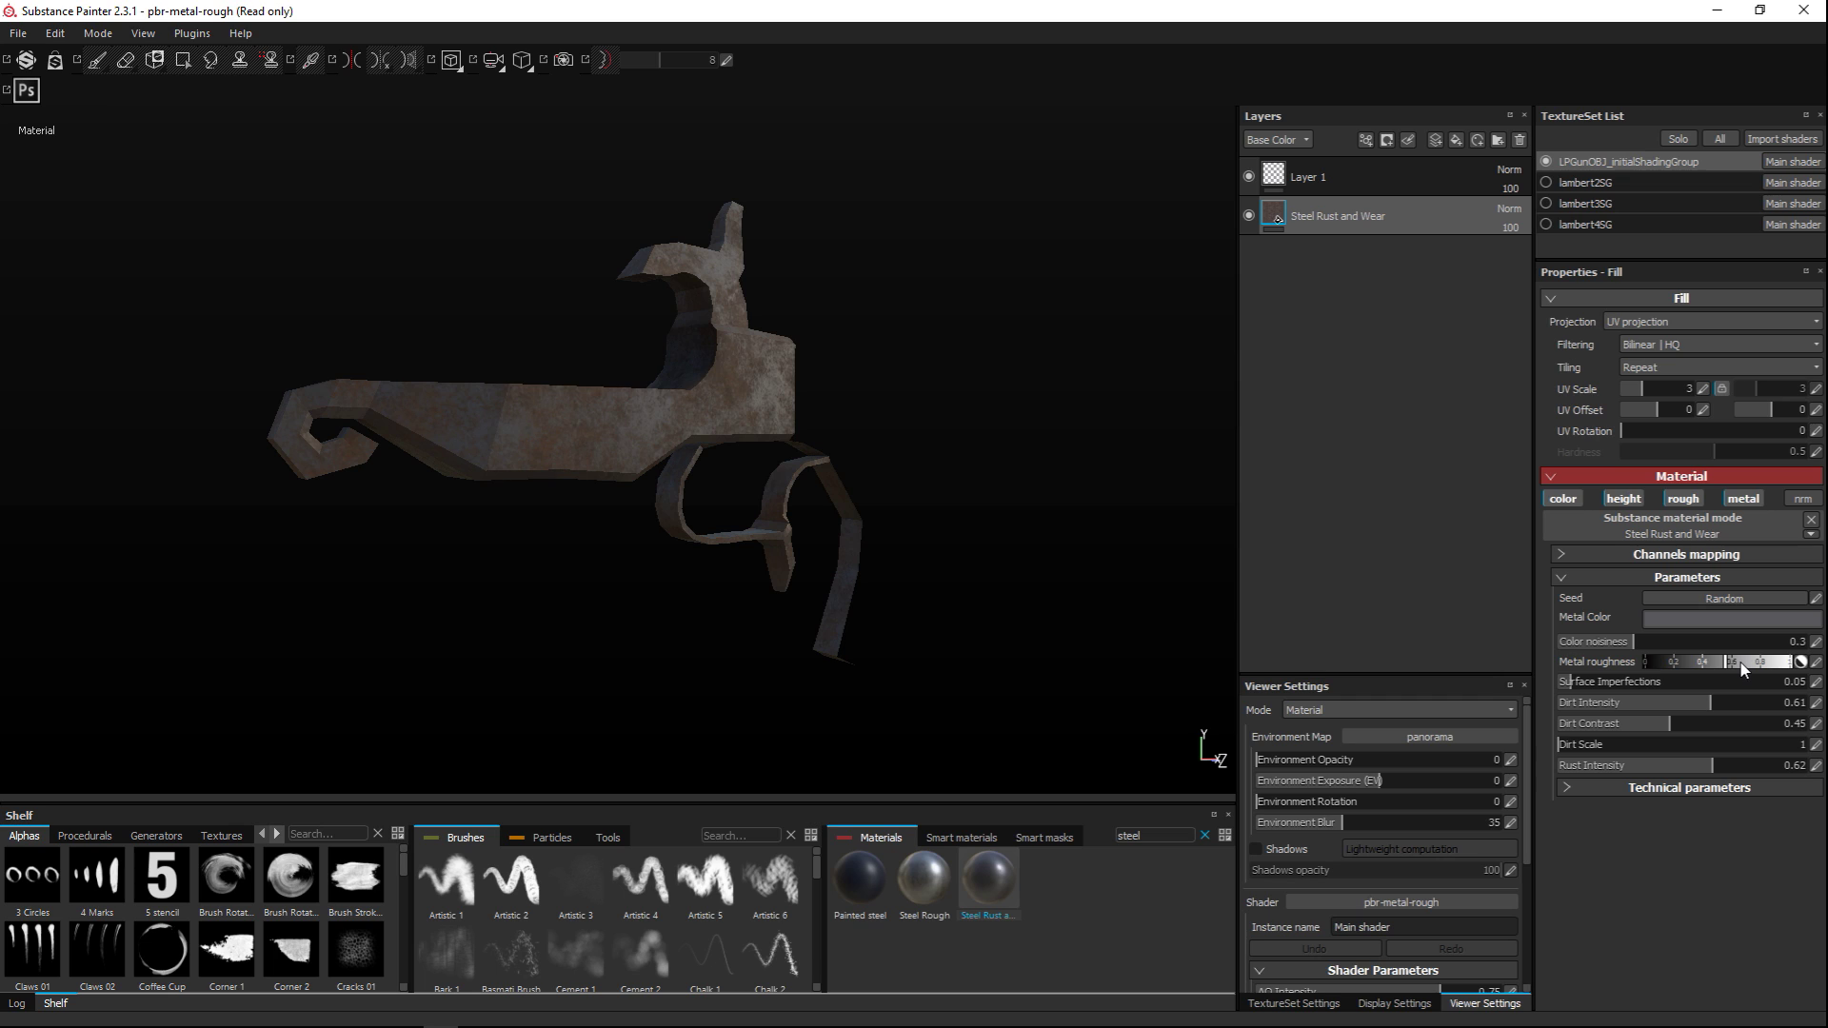
left_click(1685, 661)
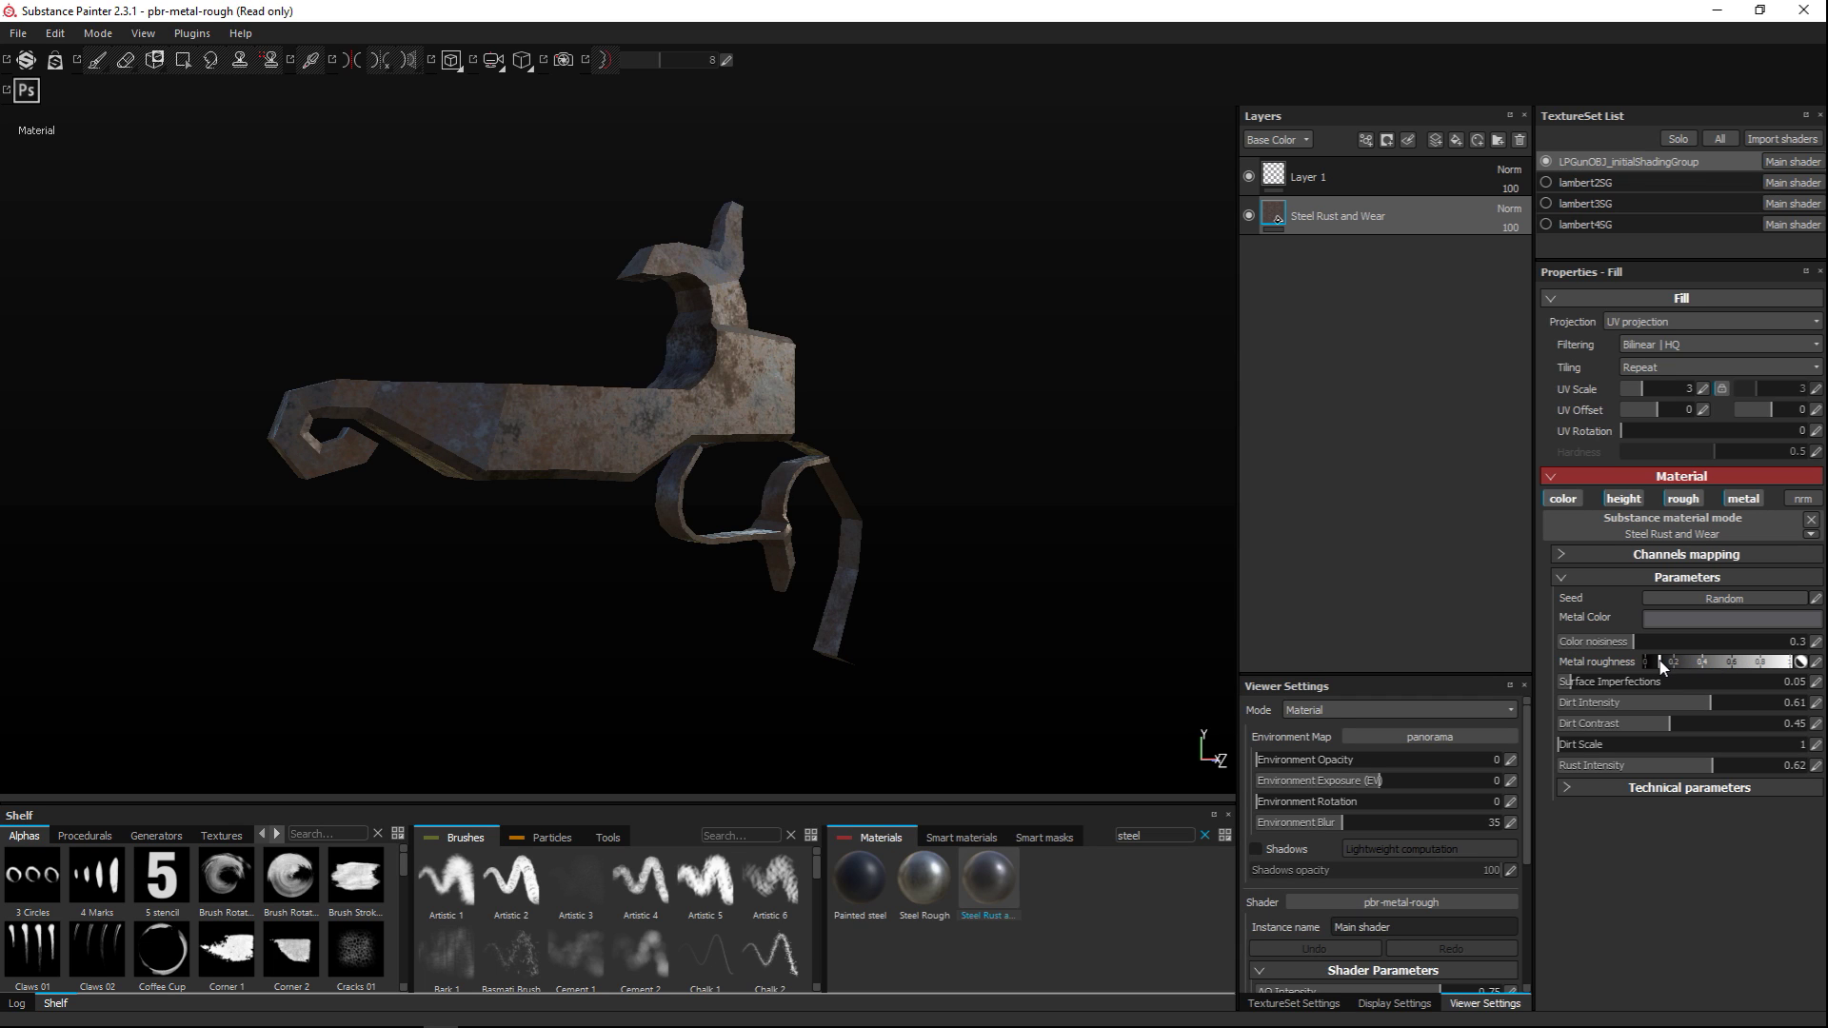
left_click(1674, 663)
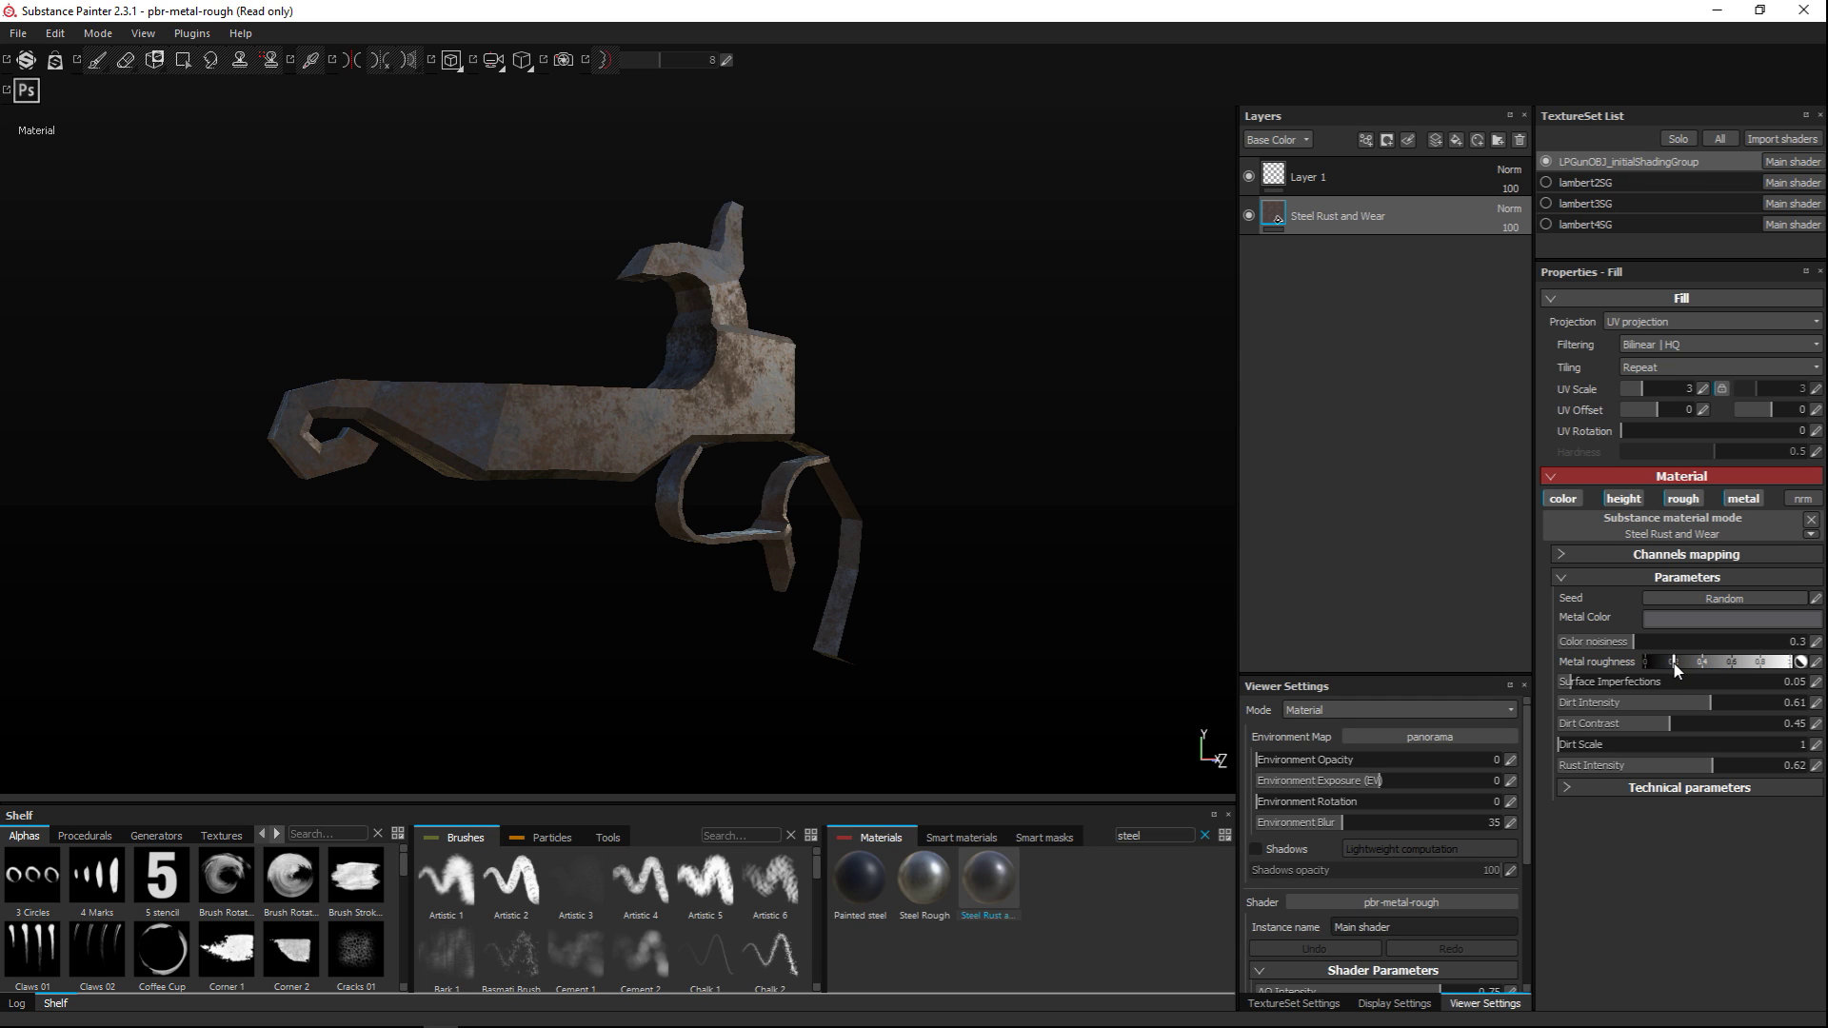
Show the lambert2SG, lambert3SG and lambert4SG parts again and examine the rusted steel against the rest of the gun
left_click(1546, 182)
left_click(1547, 203)
left_click(1547, 225)
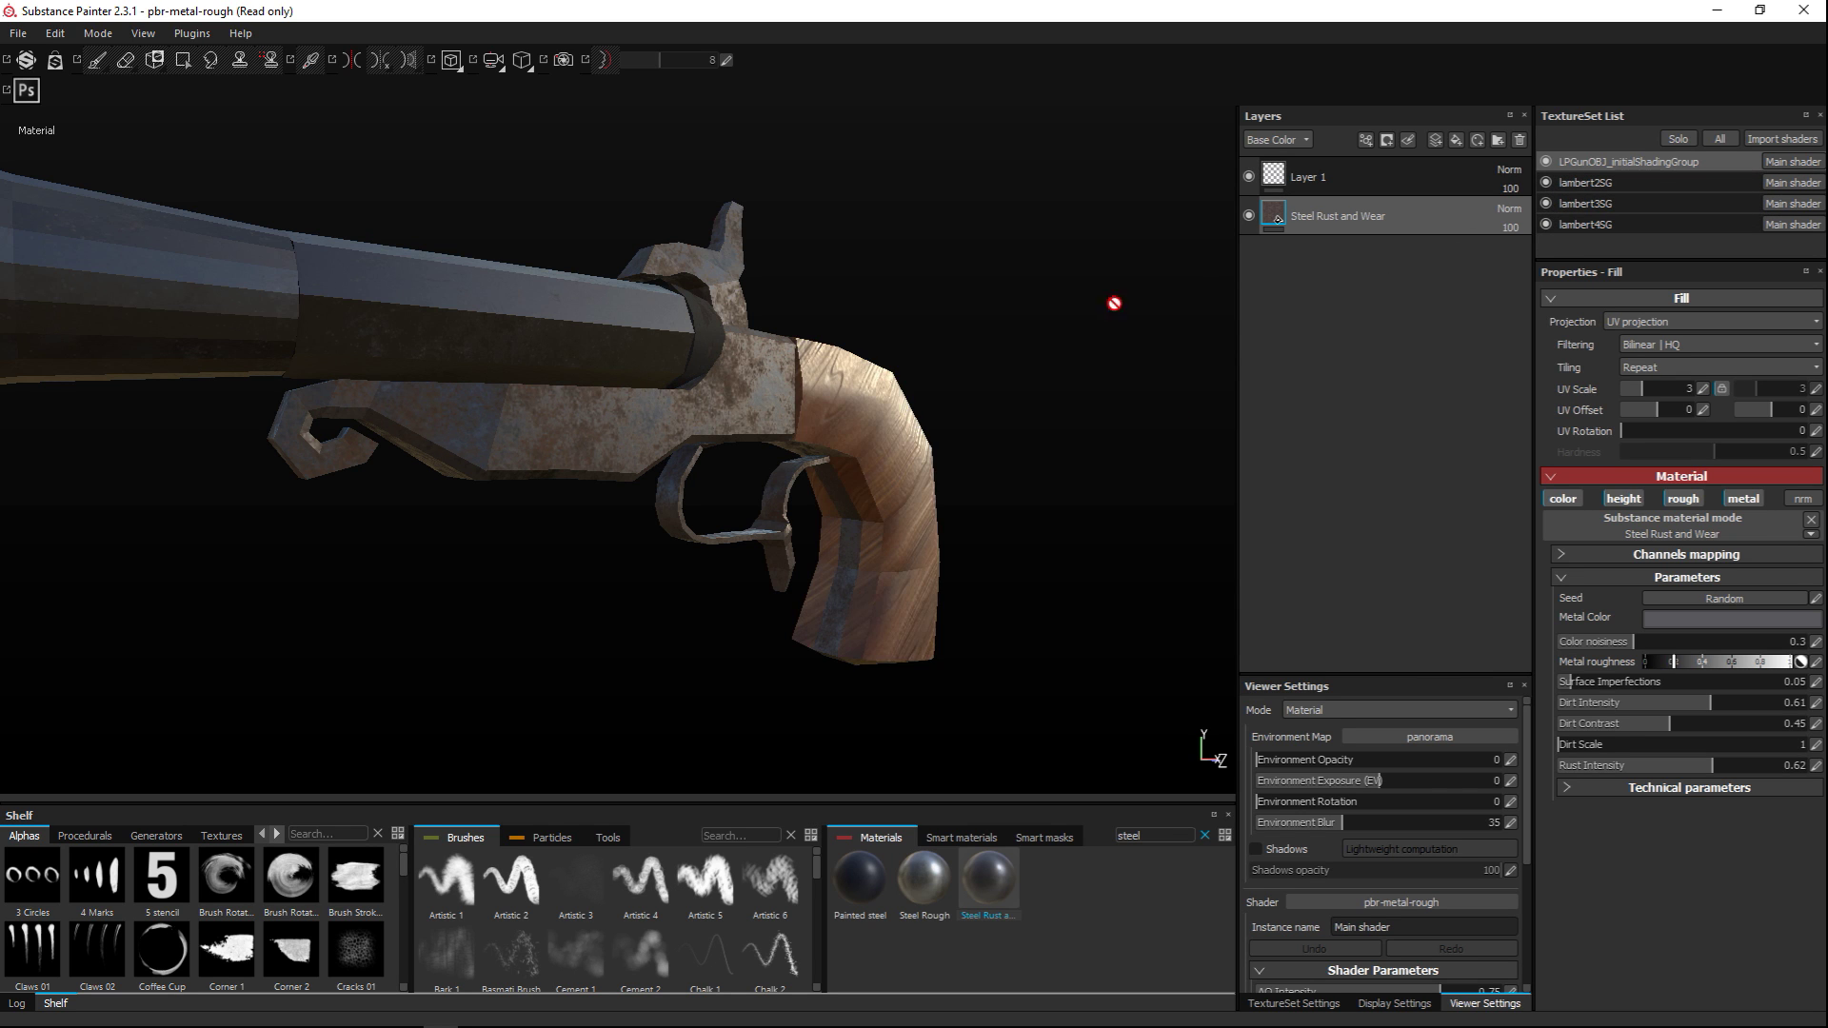
key("f")
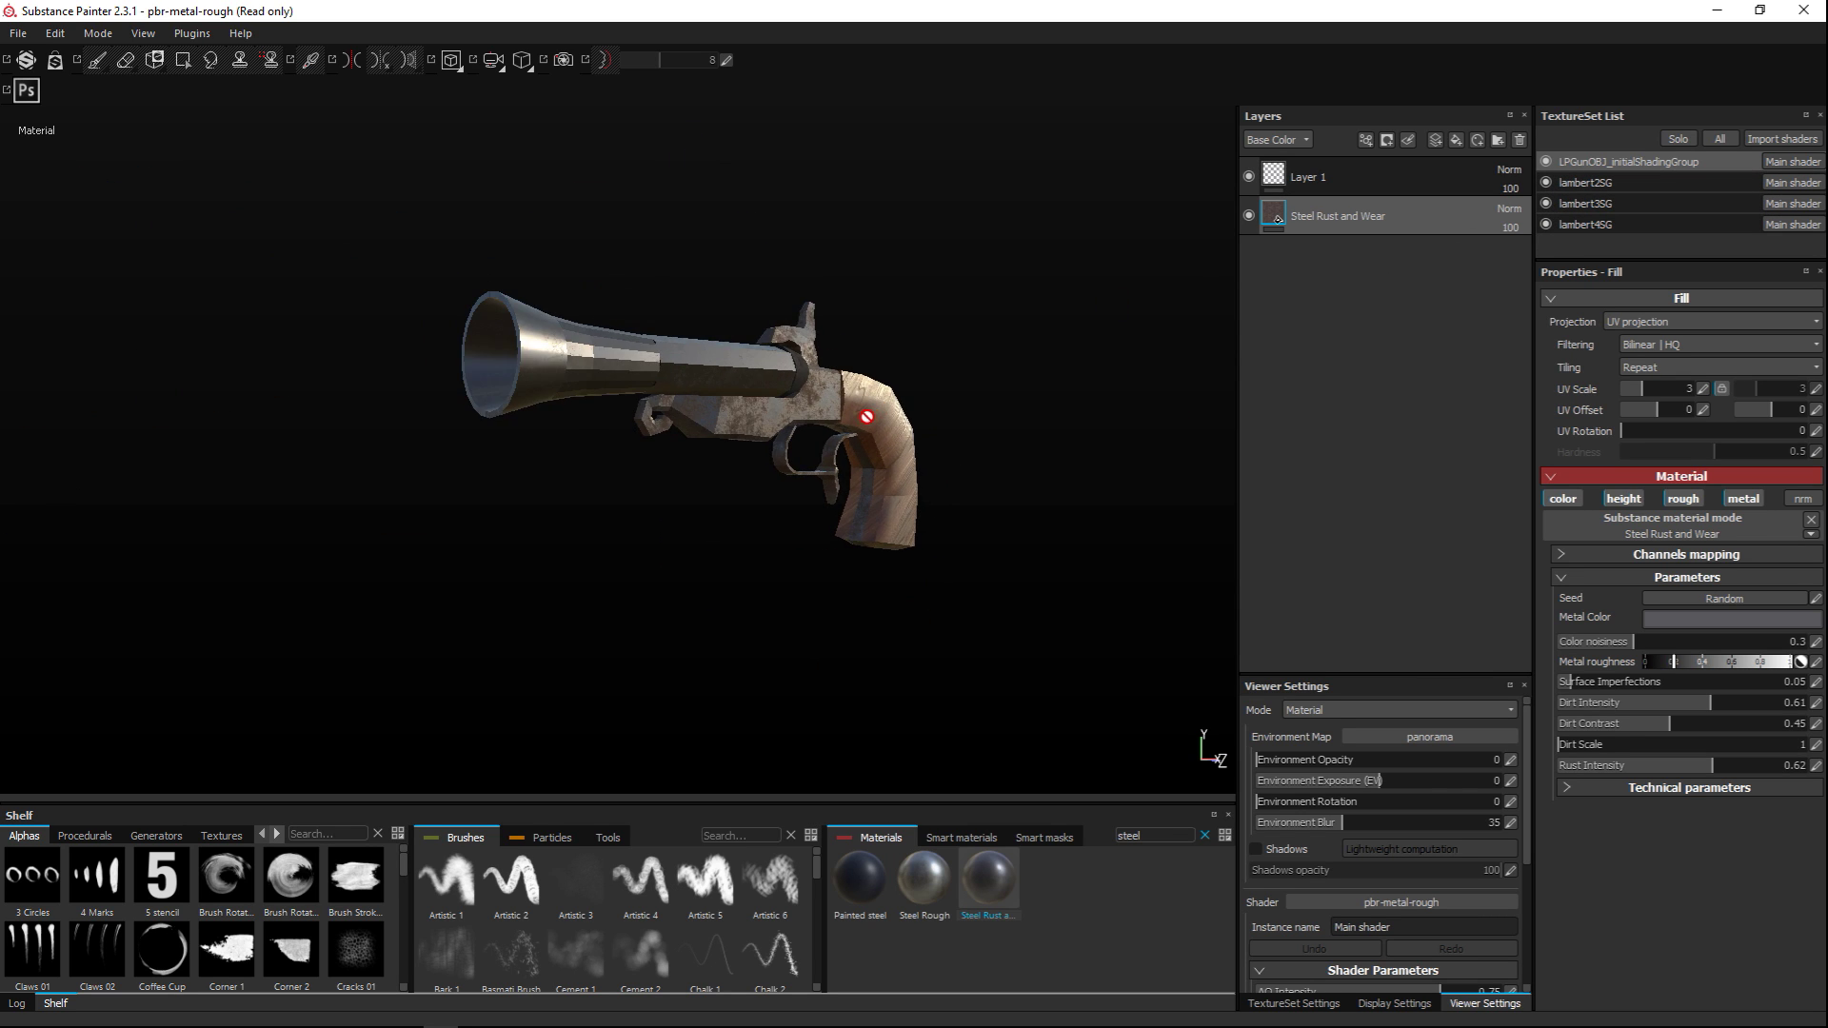
left_click_drag(885, 468, 880, 494, "alt")
right_click_drag(879, 495, 933, 571, "alt")
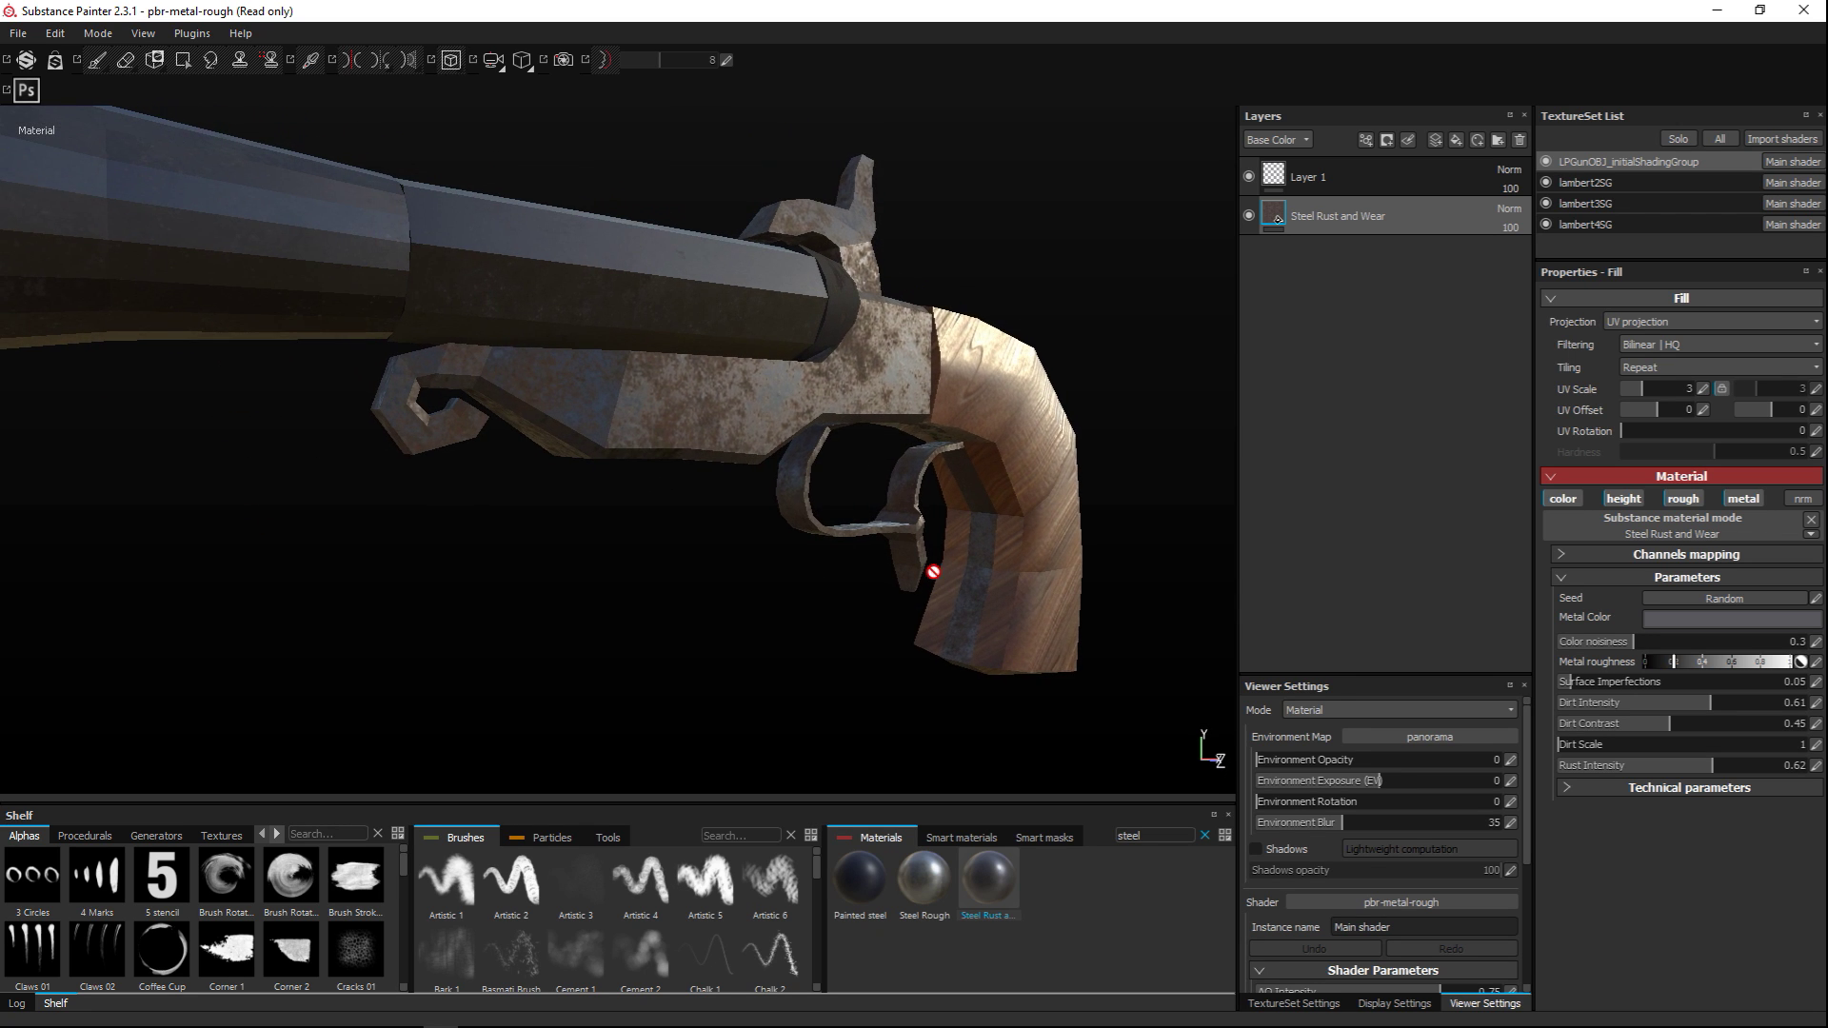
With the lambert2SG barrel temporarily hidden, try a Rust Intensity of 0.33 on the steel layer and settle on 0.46
left_click(1546, 184)
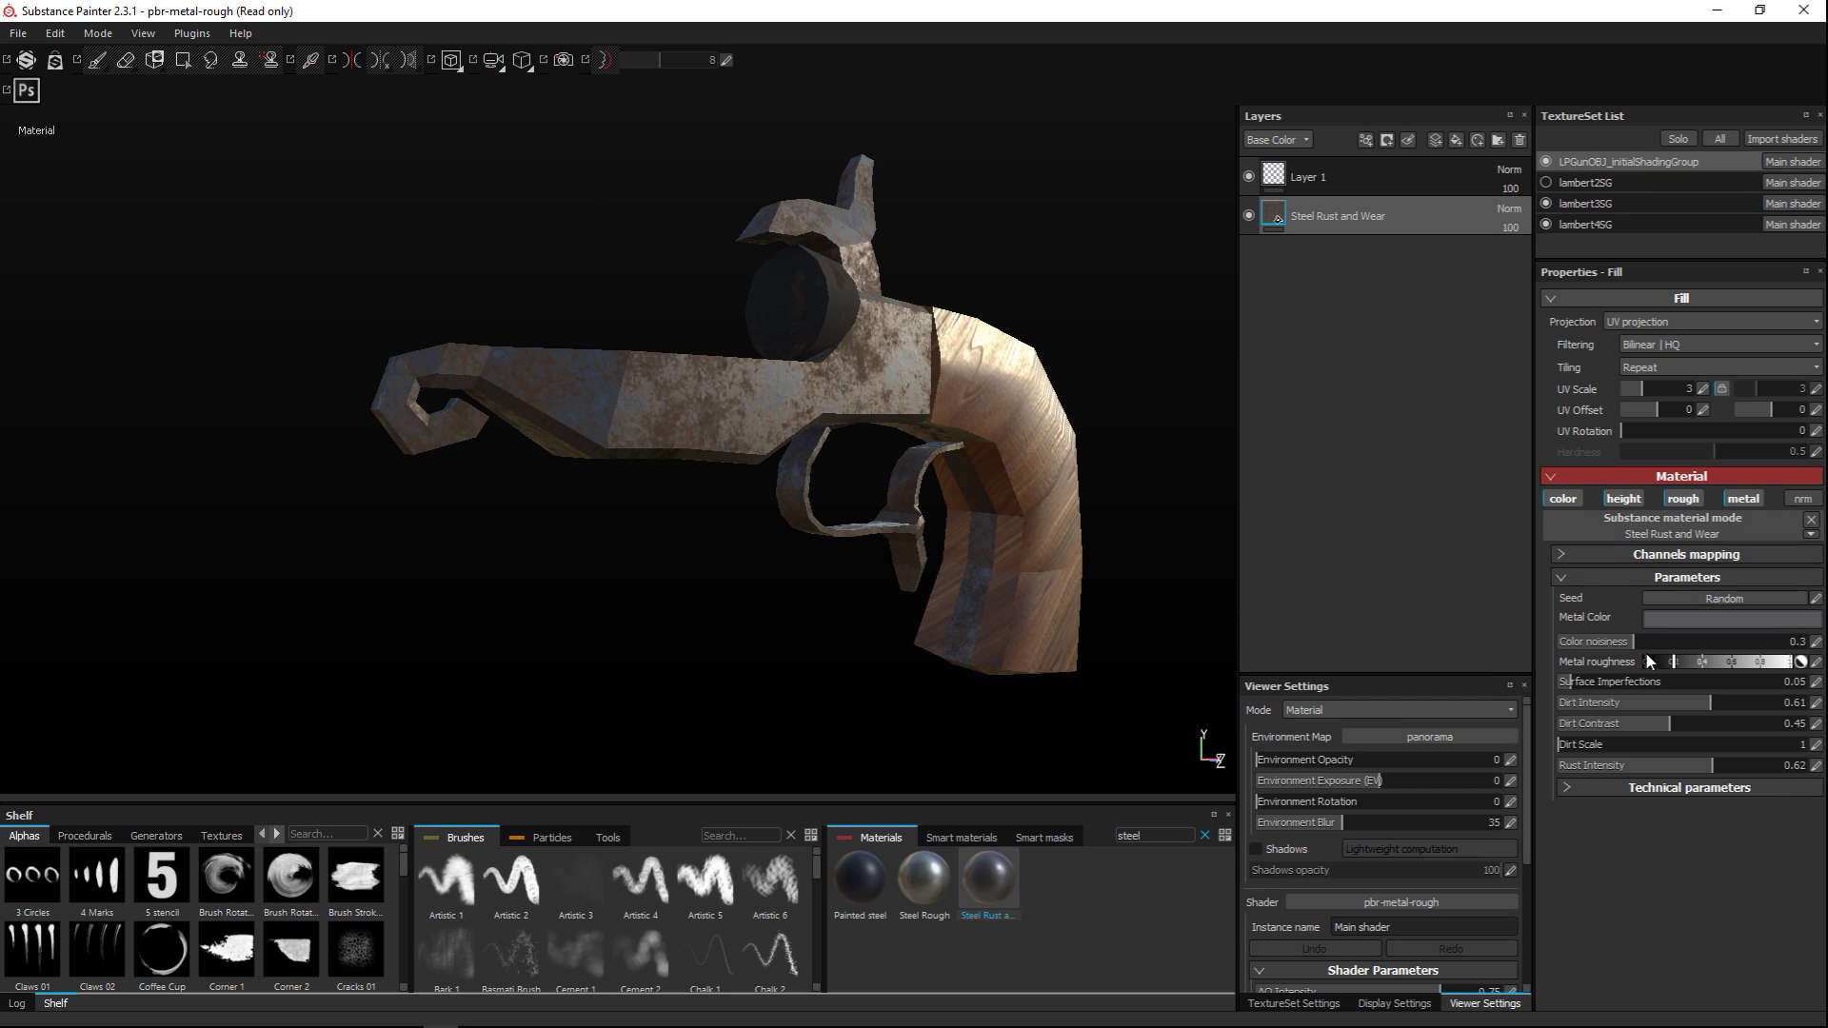
left_click(1640, 768)
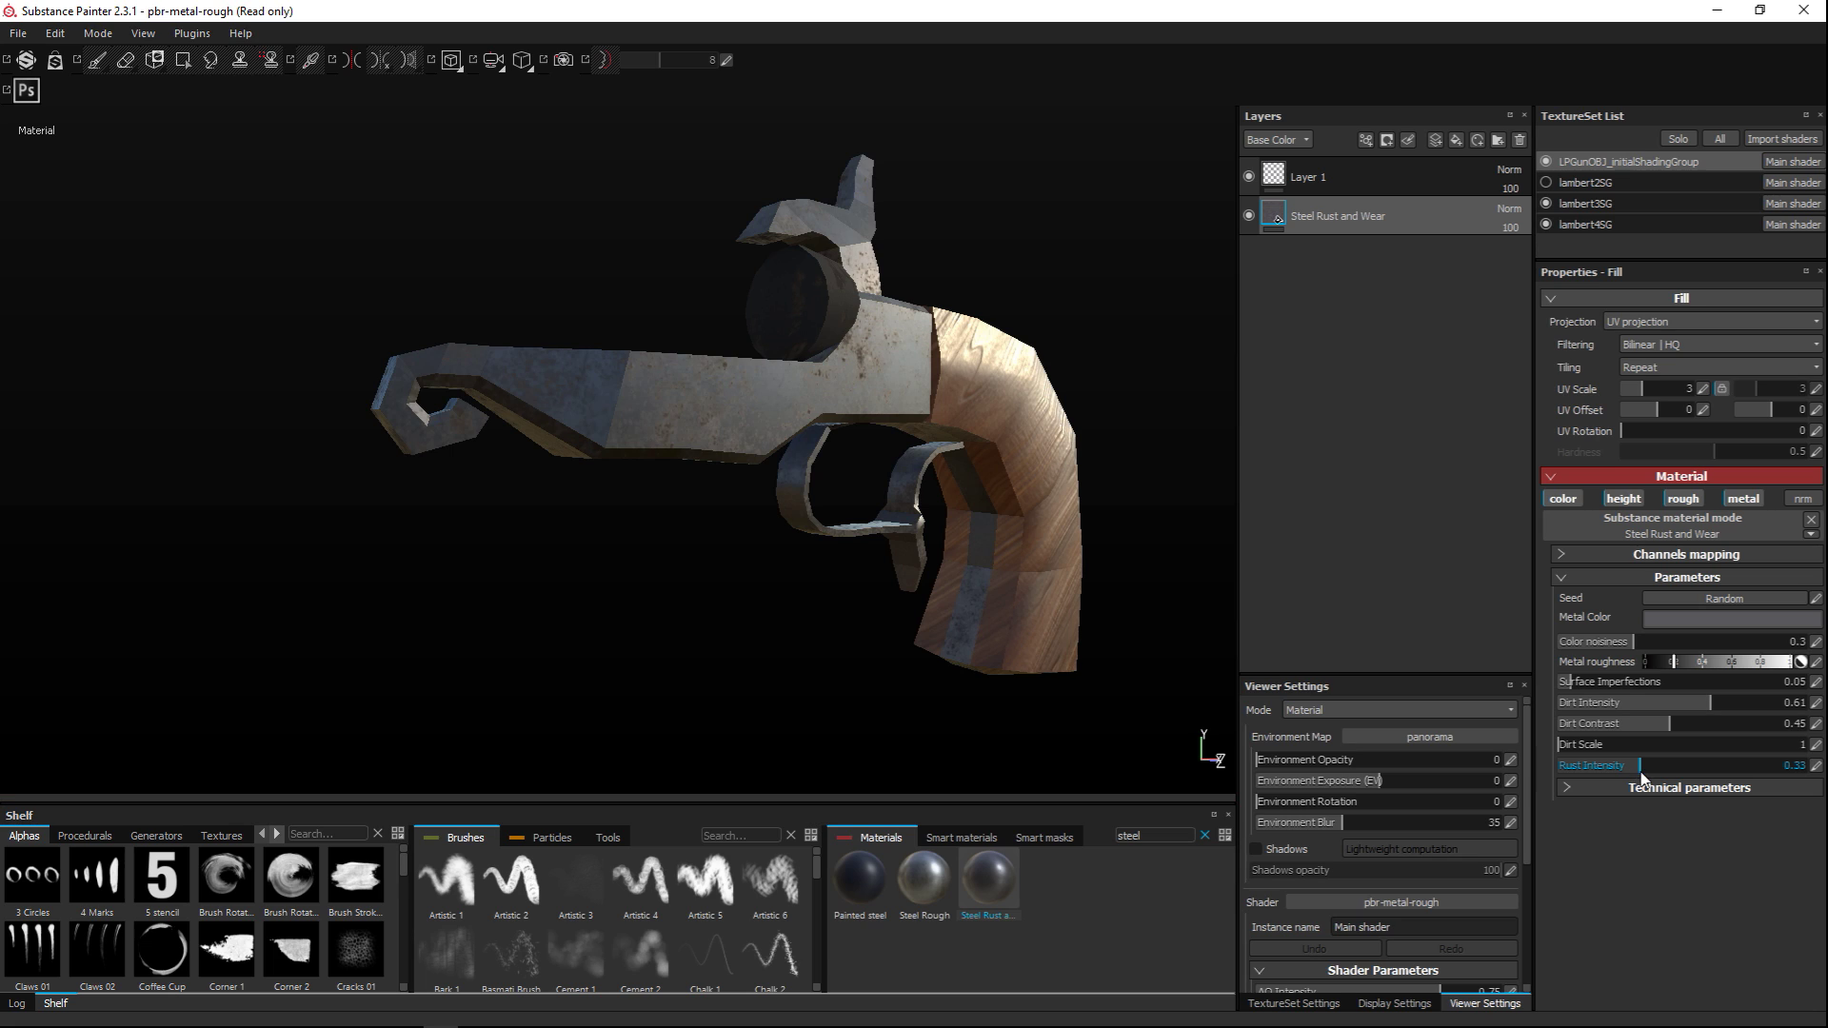
left_click(1652, 772)
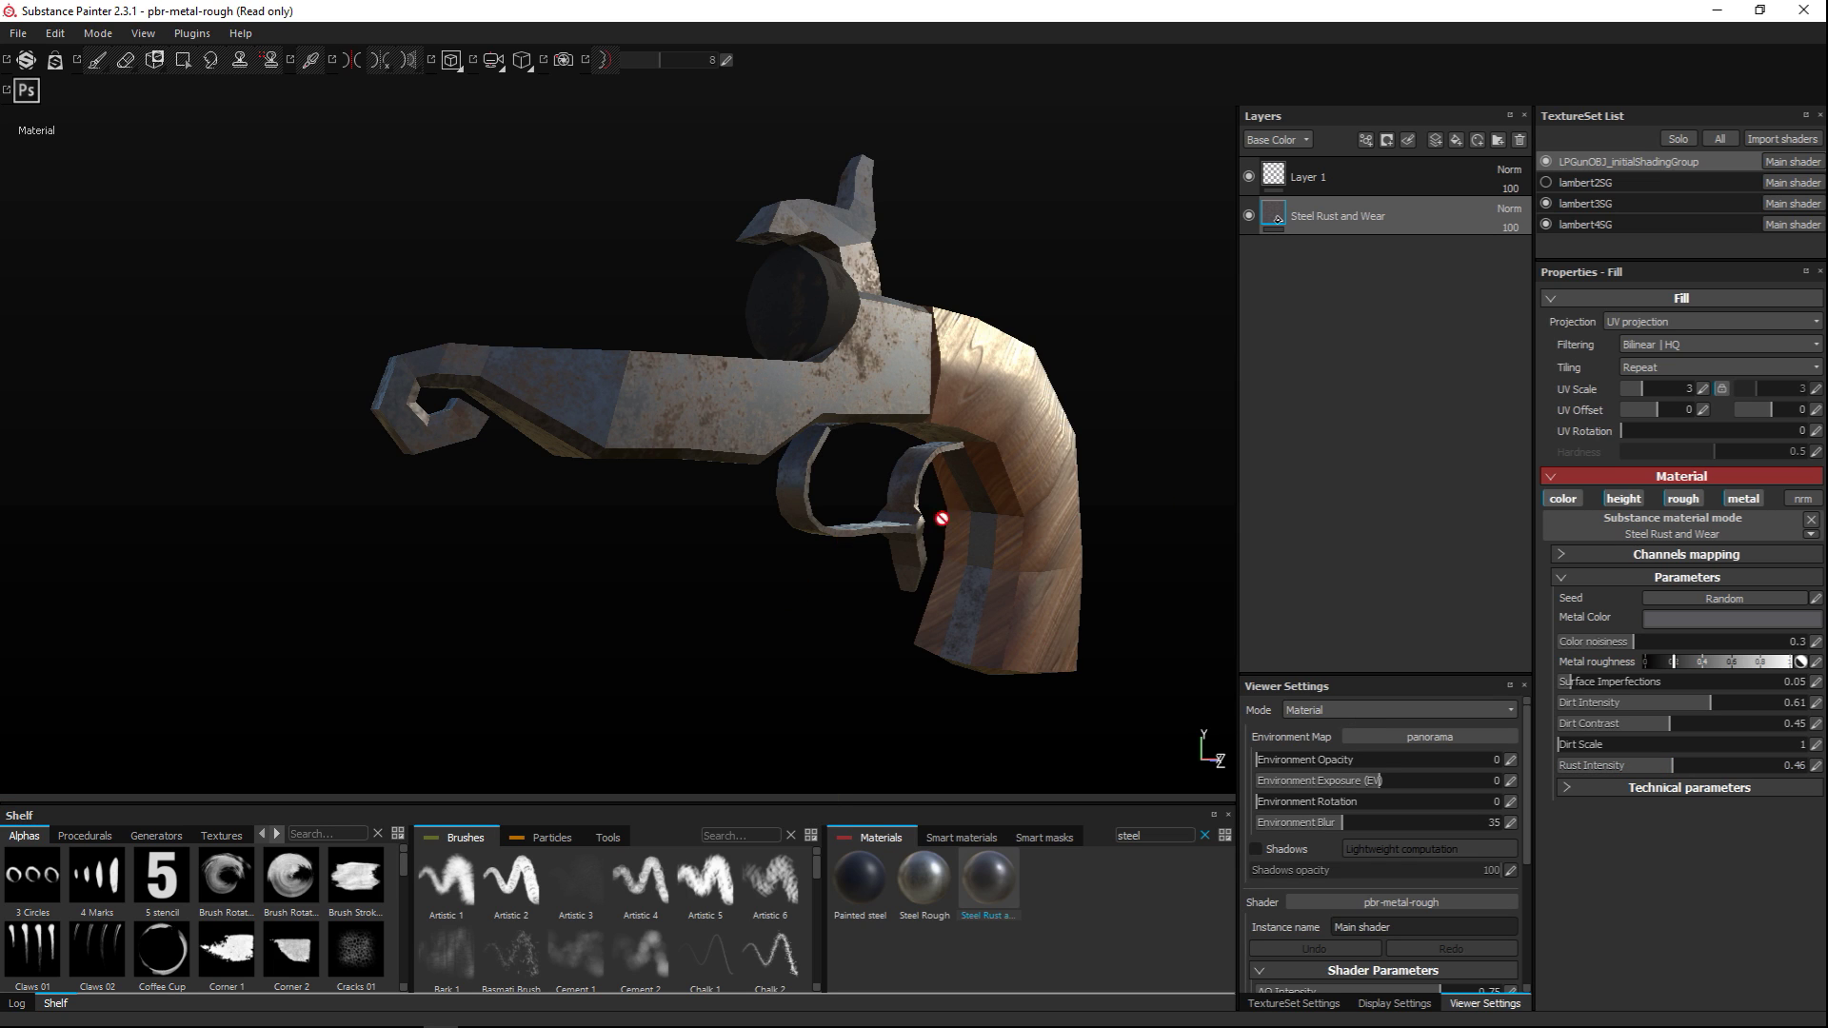
left_click(1546, 182)
scroll(757, 458, "down", 5)
left_click_drag(757, 458, 762, 518, "alt")
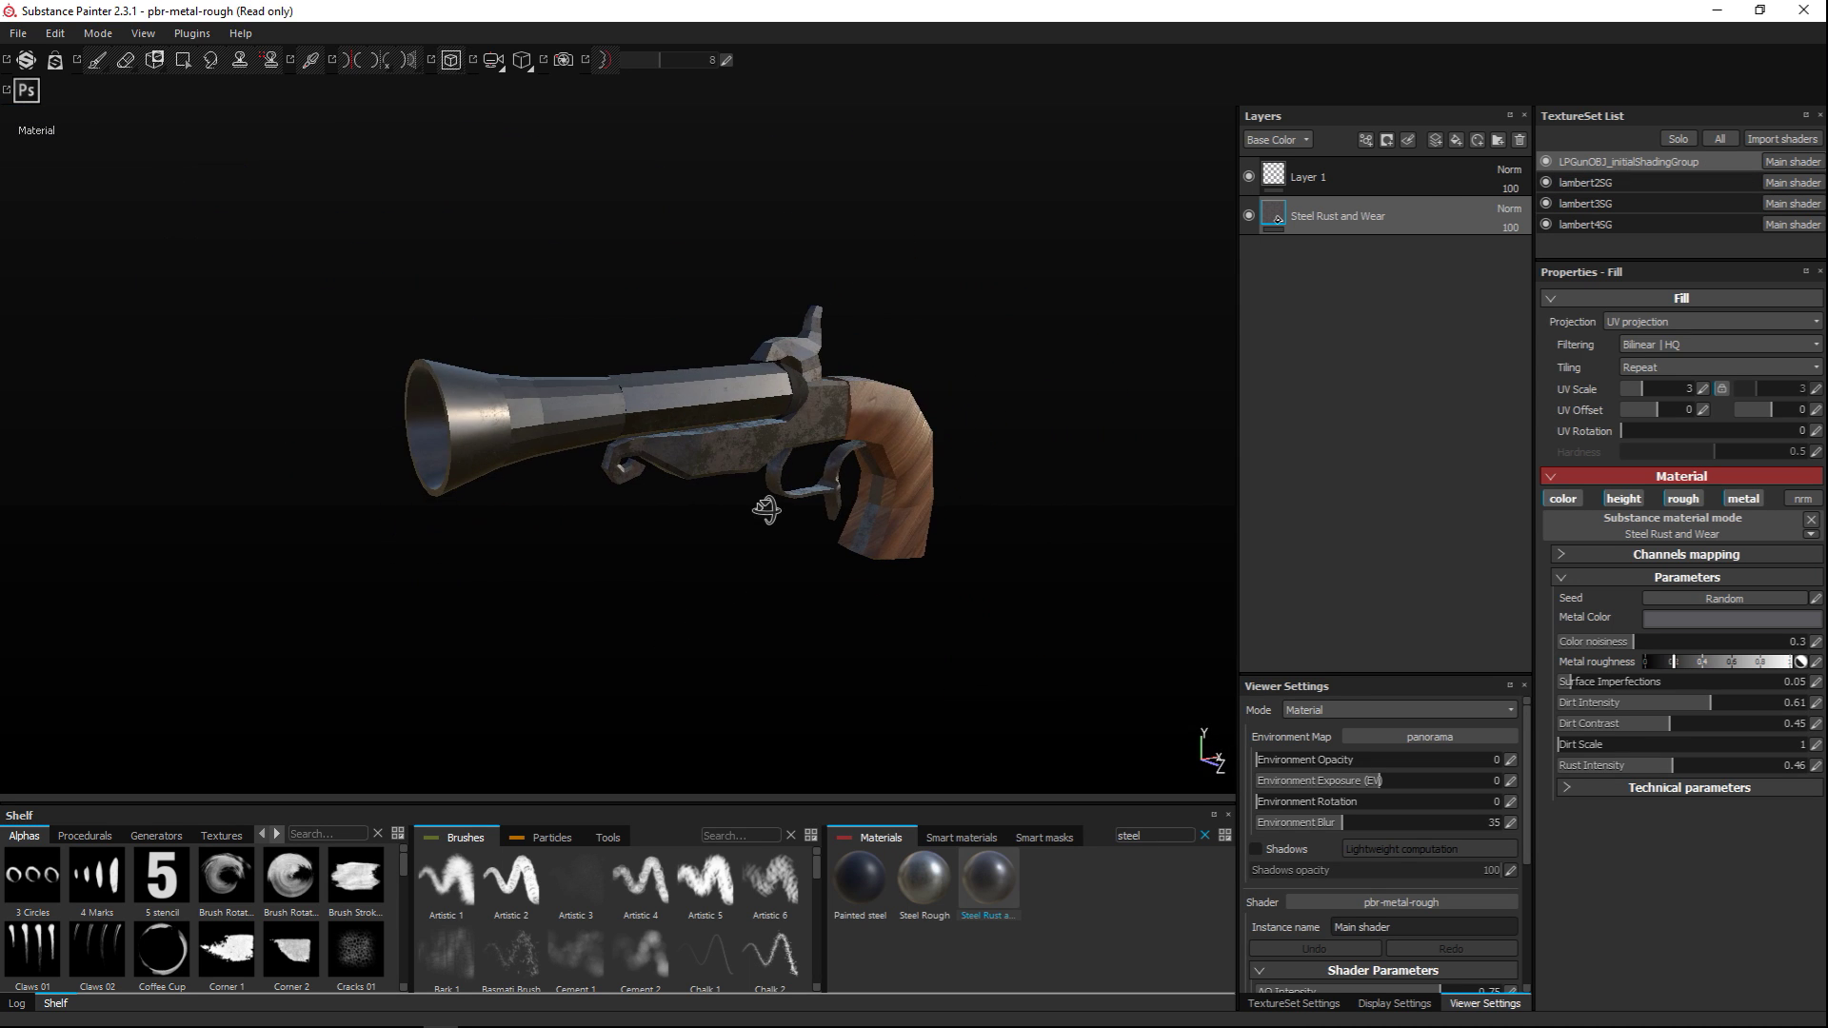
Show only the lambert2SG barrel and make lambert2SG the active texture set
left_click(1547, 184)
left_click(1544, 199)
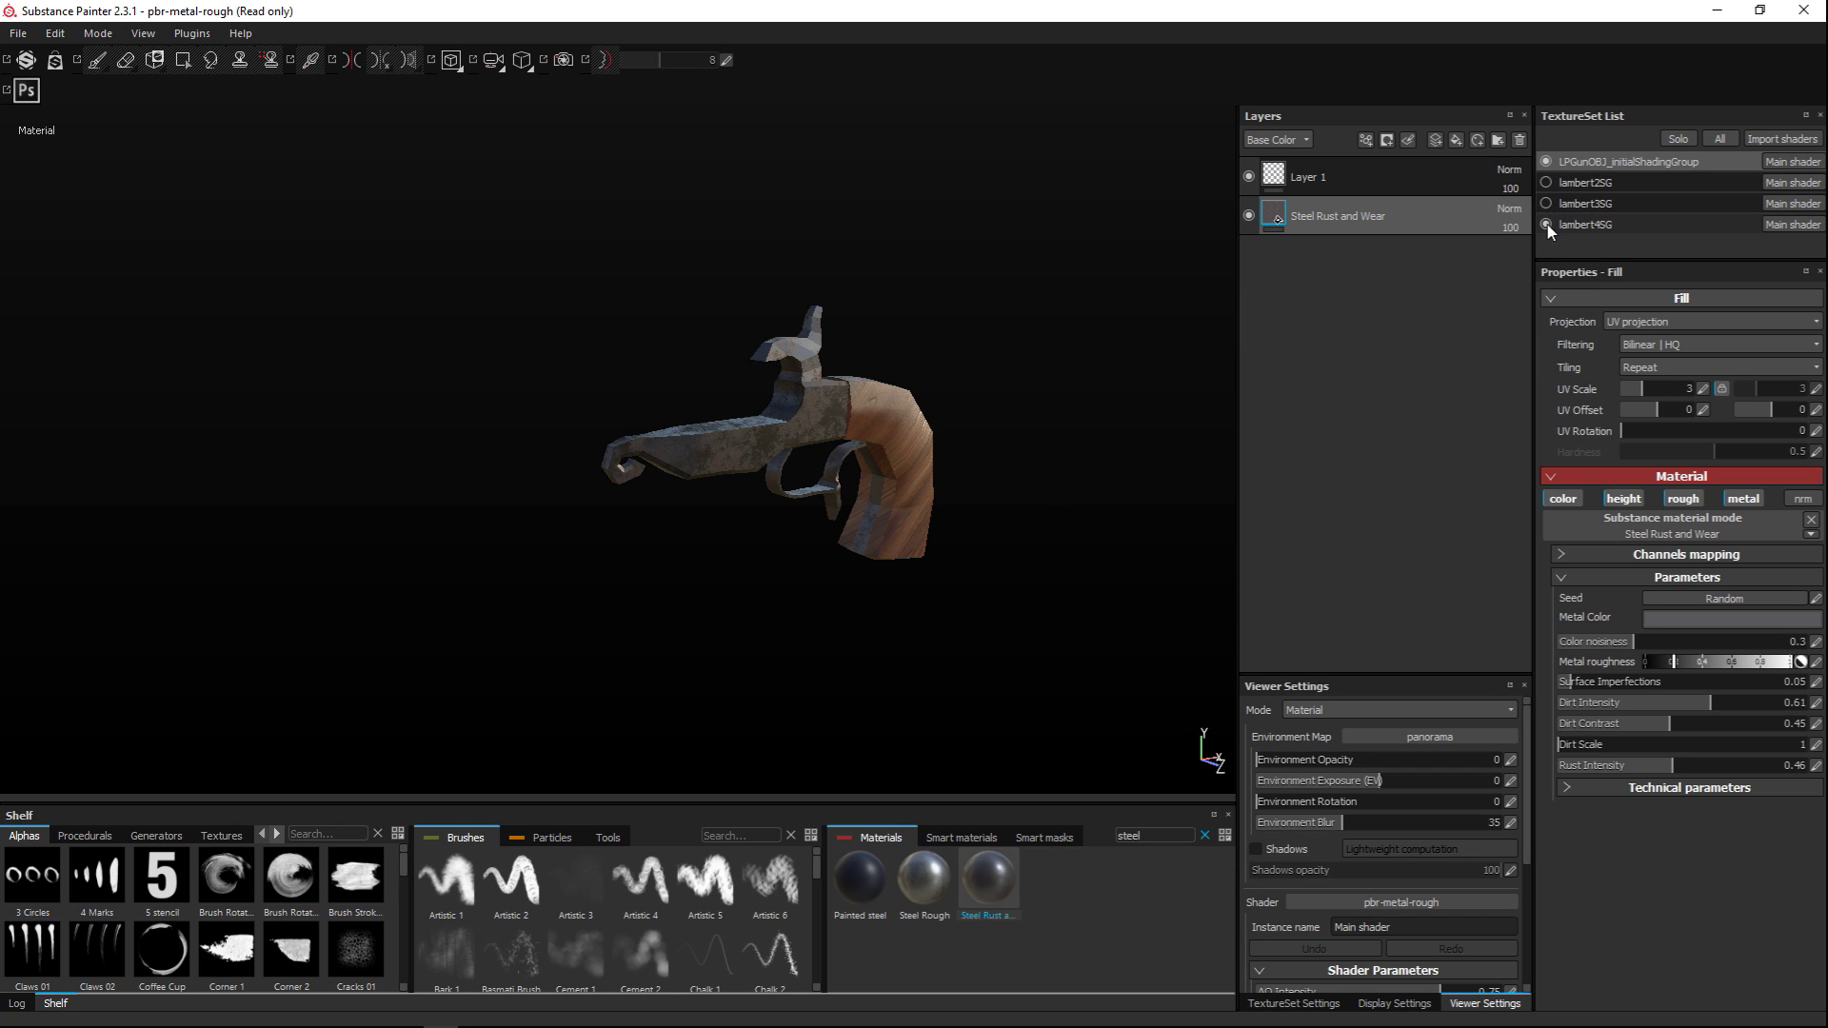
left_click(1546, 226)
left_click(1548, 203)
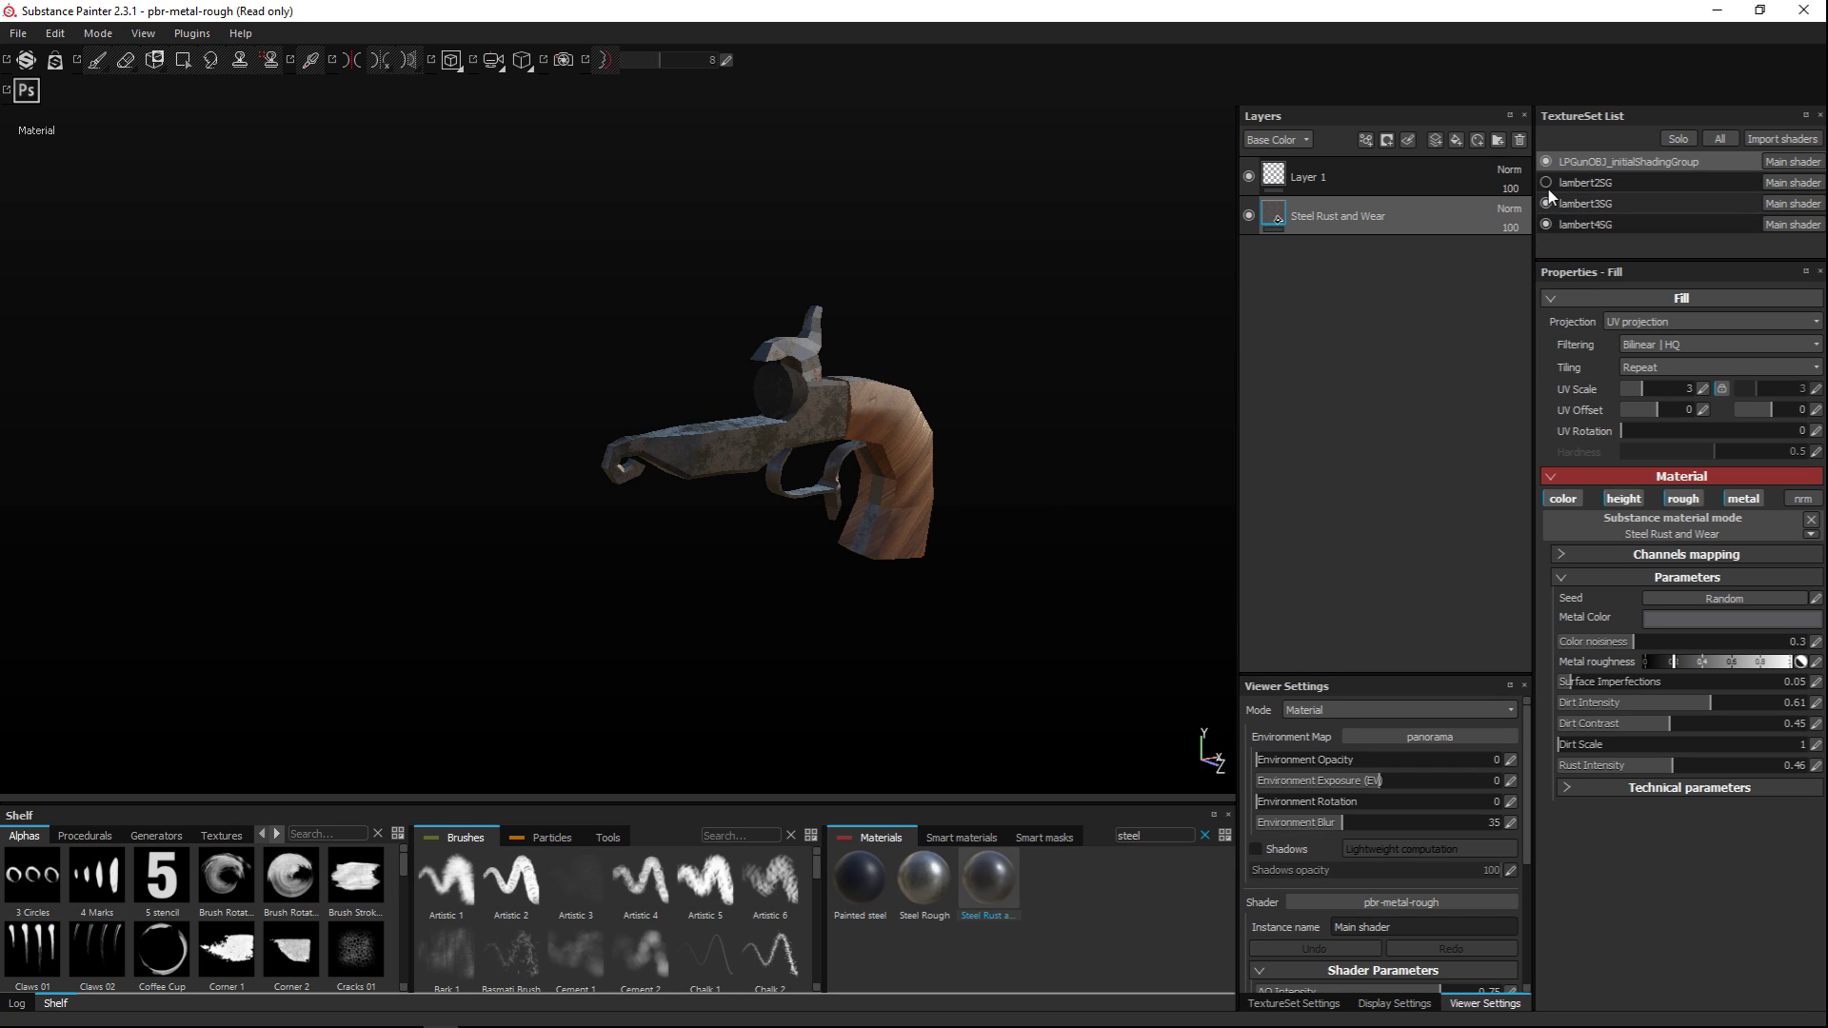
left_click(1546, 182)
left_click(1547, 161)
left_click(1546, 182)
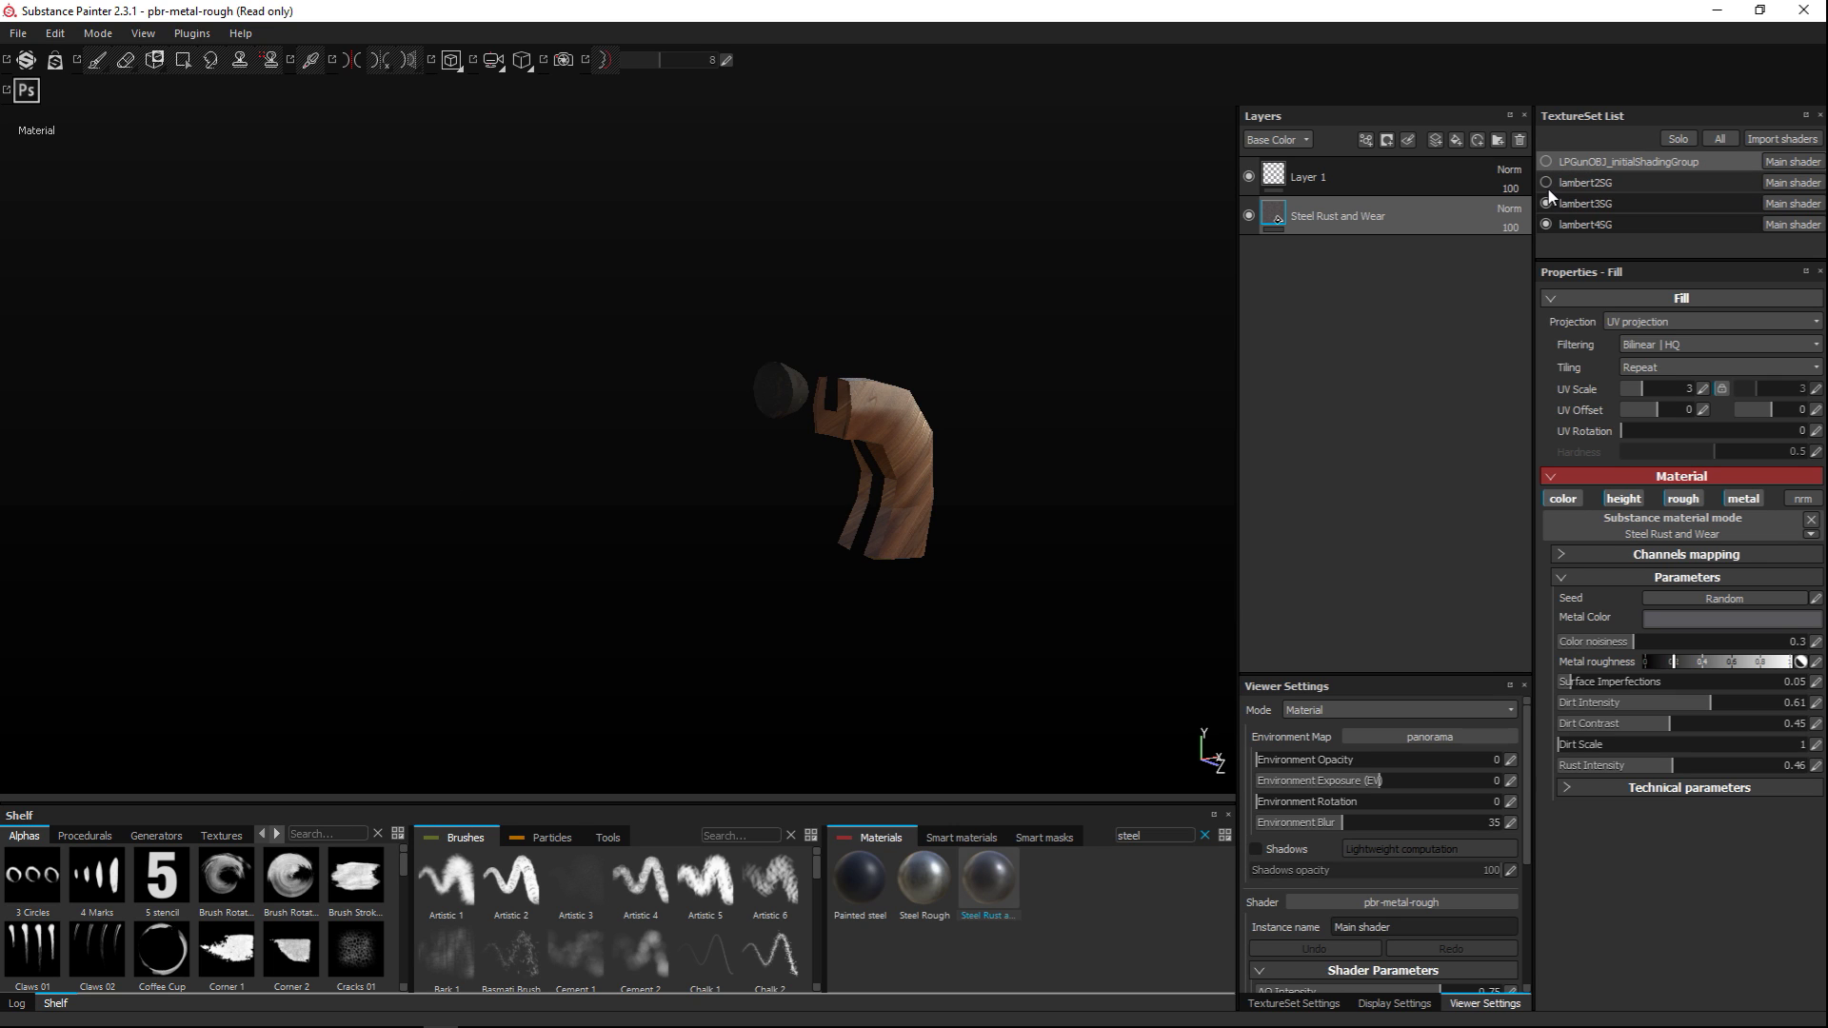
left_click(1547, 182)
left_click(1546, 203)
left_click(1546, 224)
left_click(1567, 183)
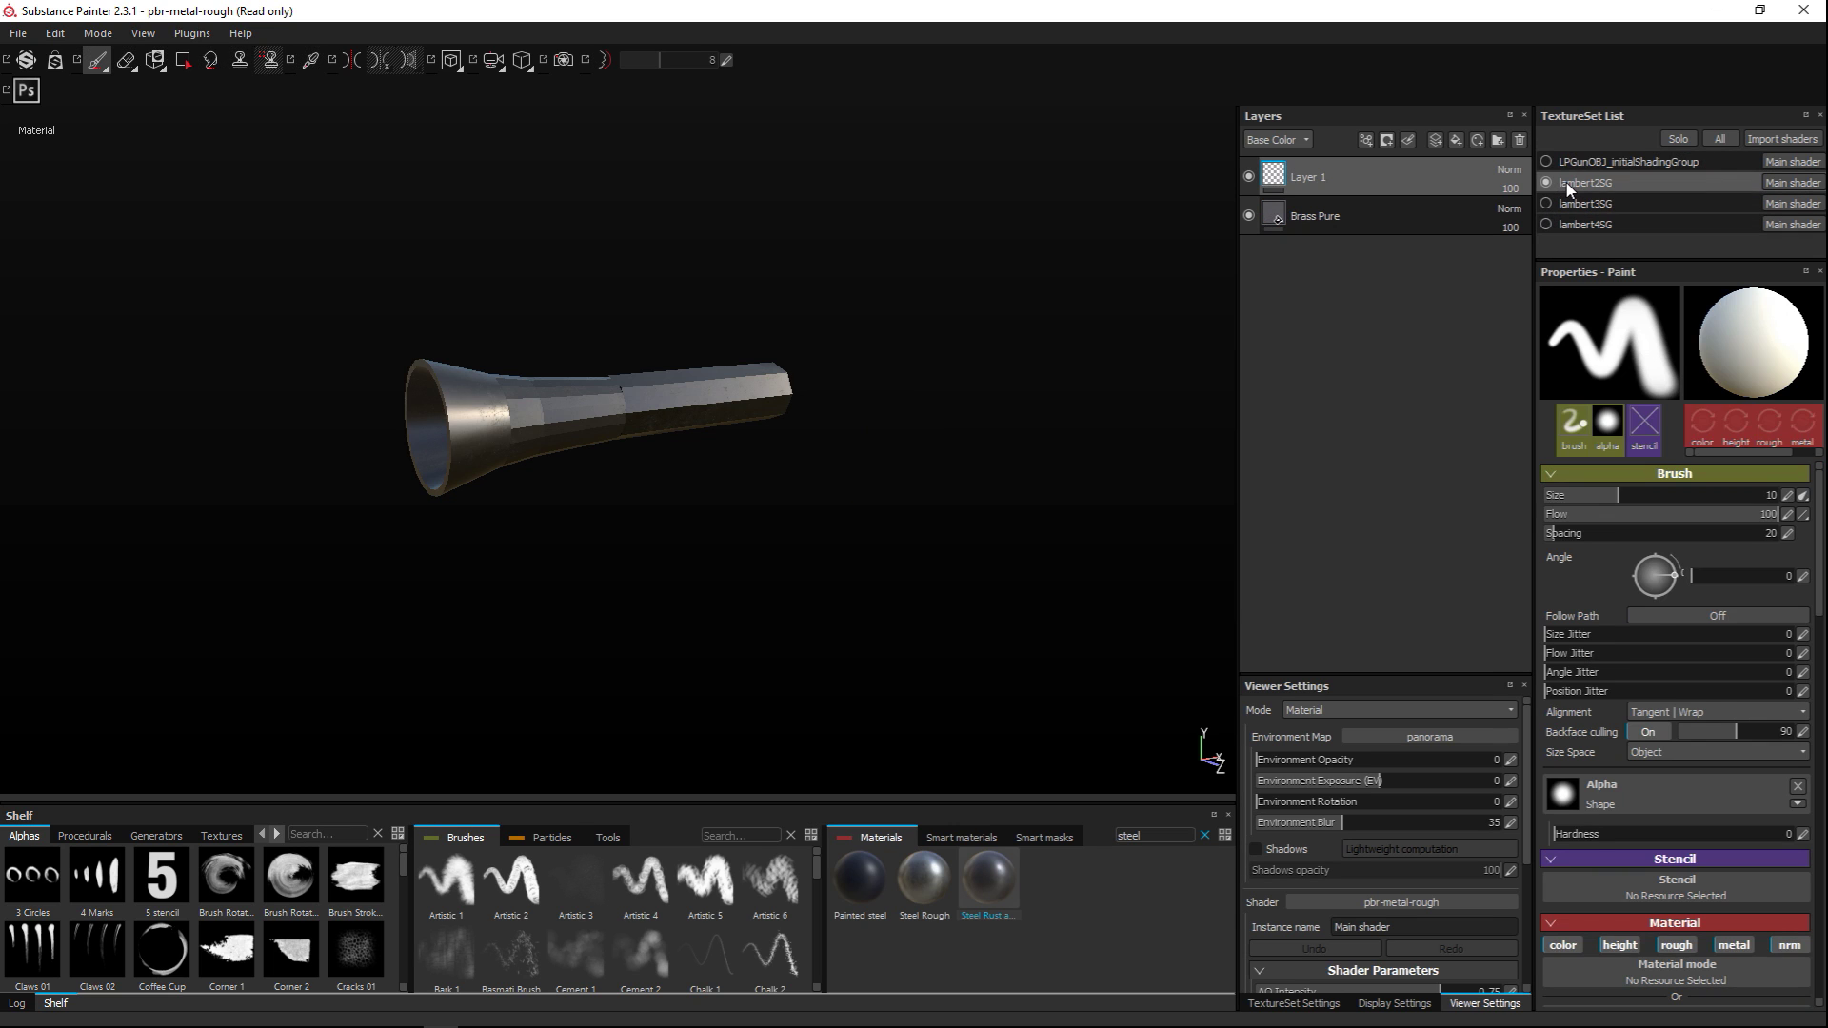
Delete the barrel's existing Brass Pure layer and add a fresh Brass Pure material, found by searching "brass", below Layer 1
scroll(1601, 757, "down", 3)
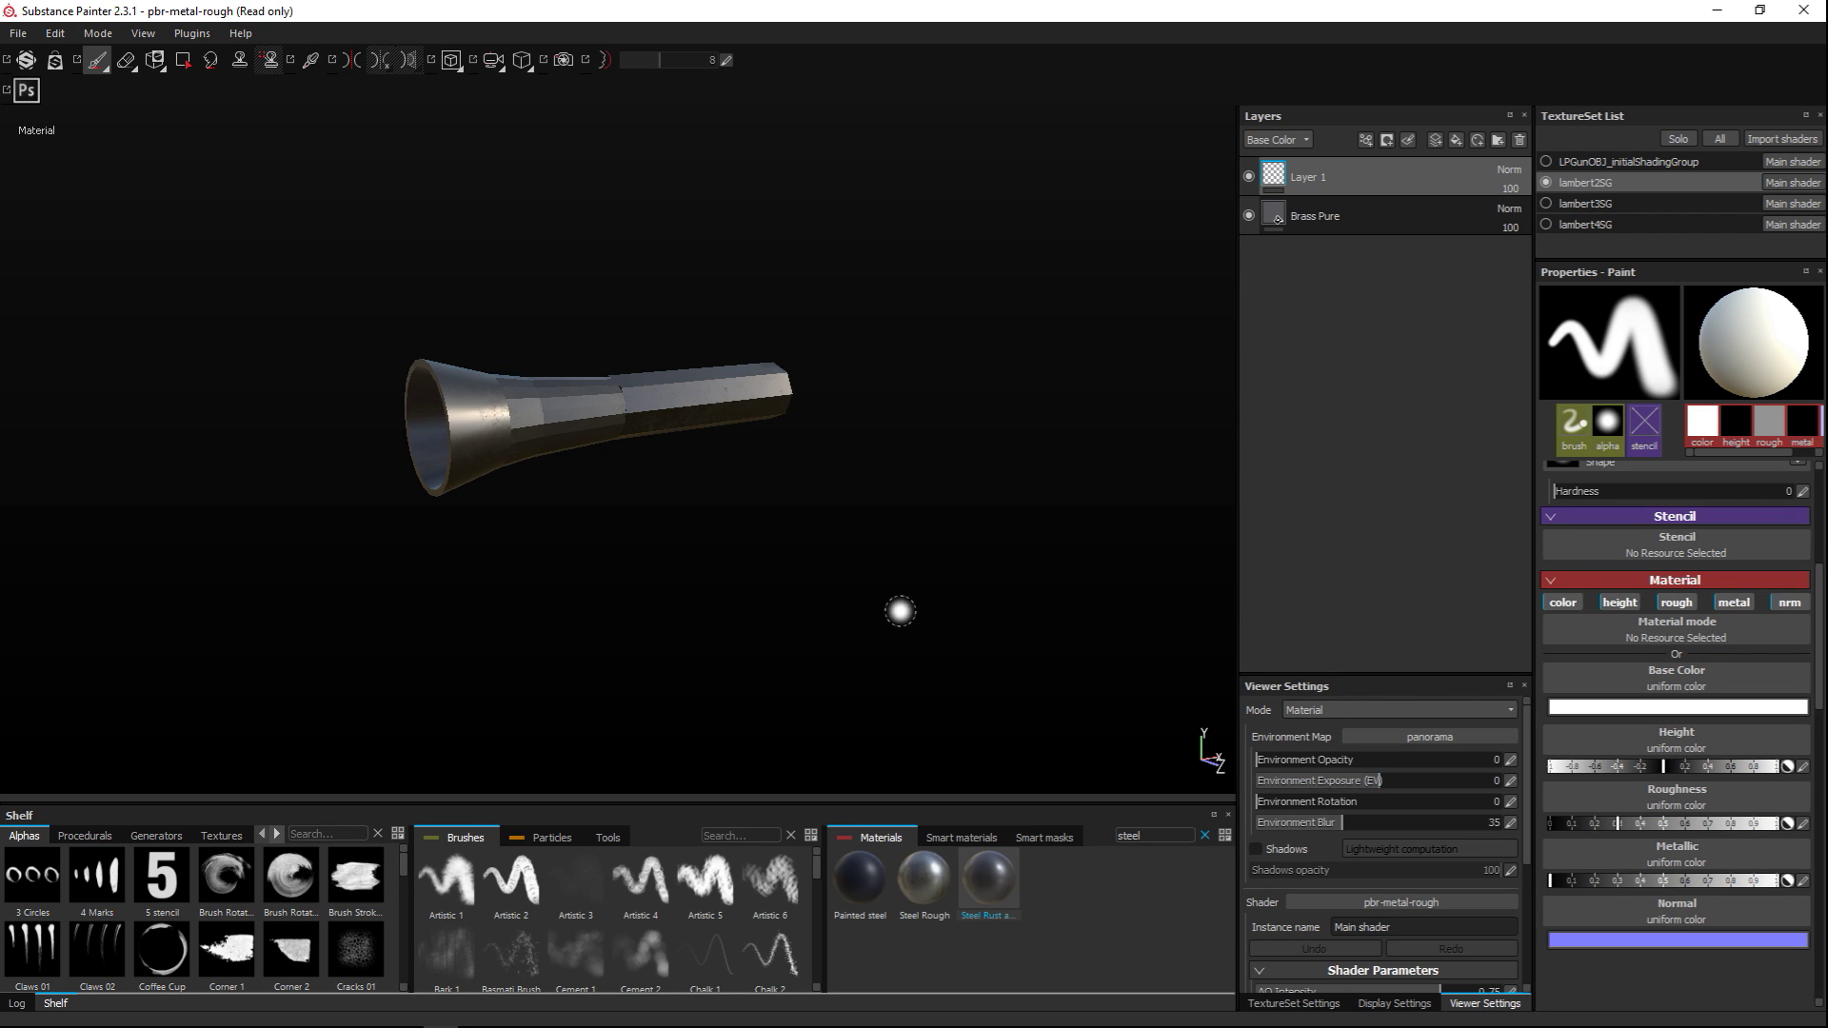
left_click(1343, 225)
key("Delete")
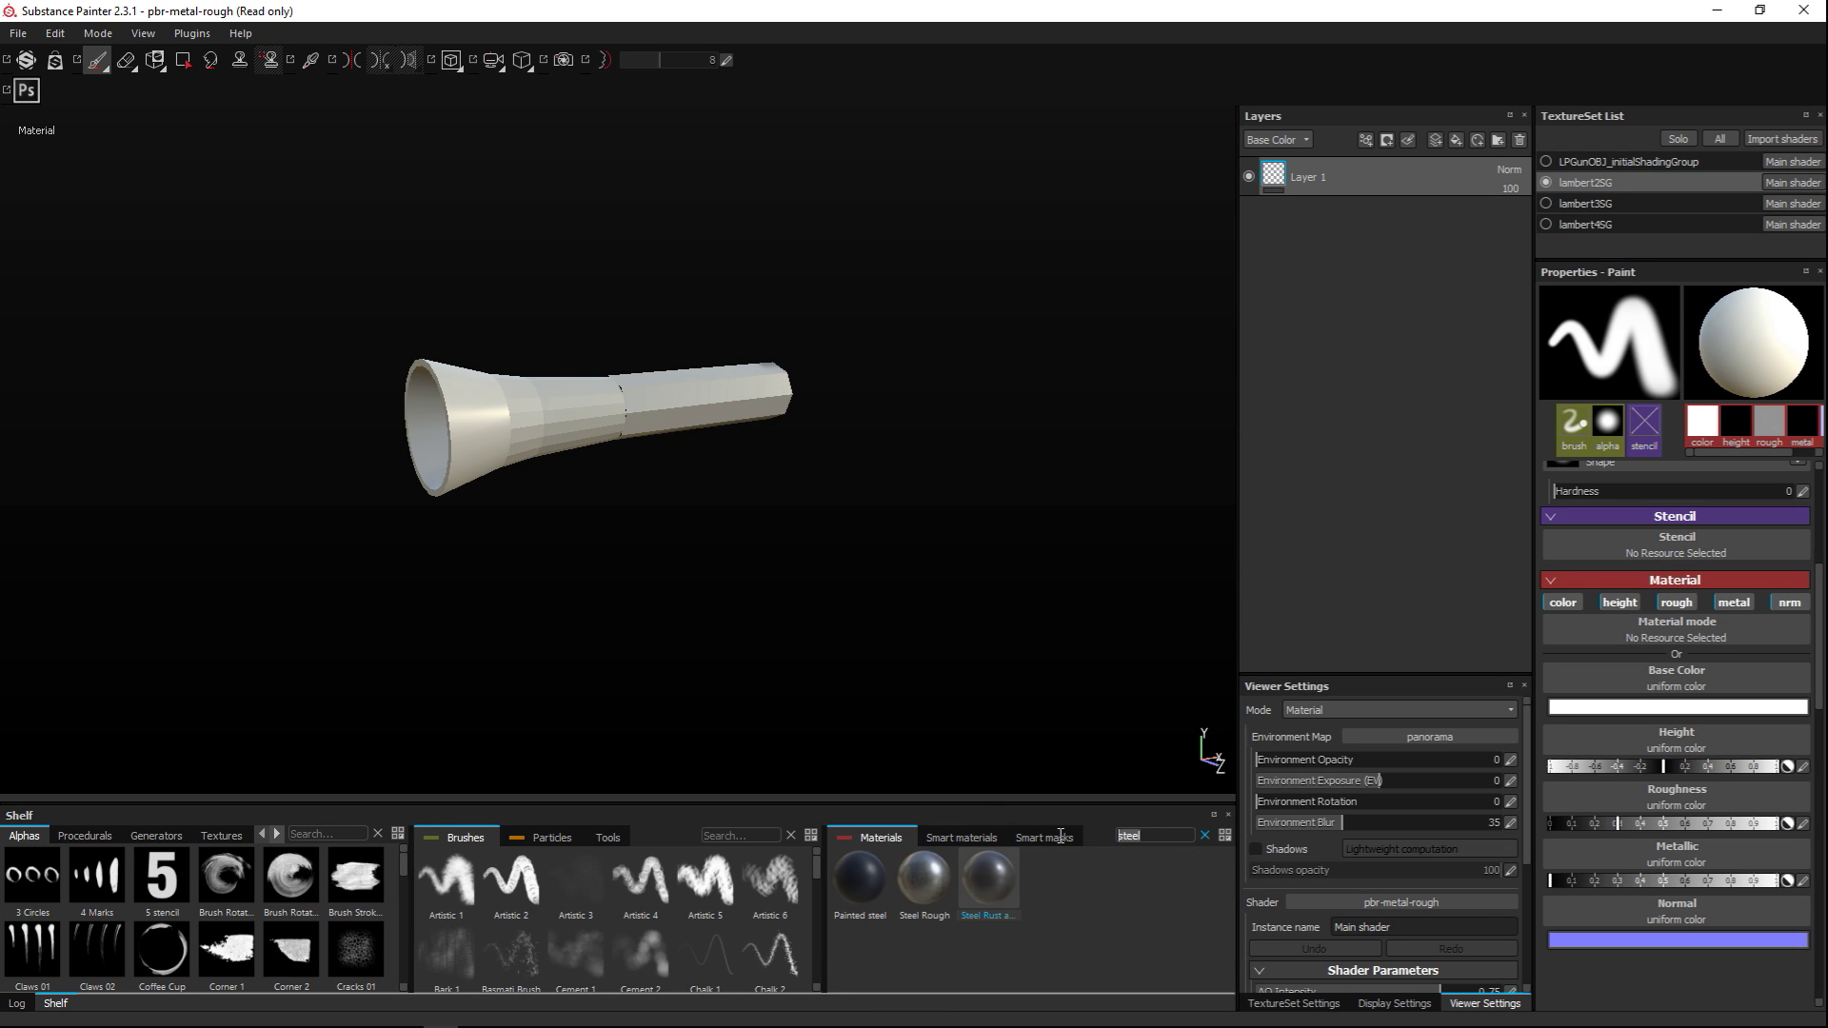
type("brass")
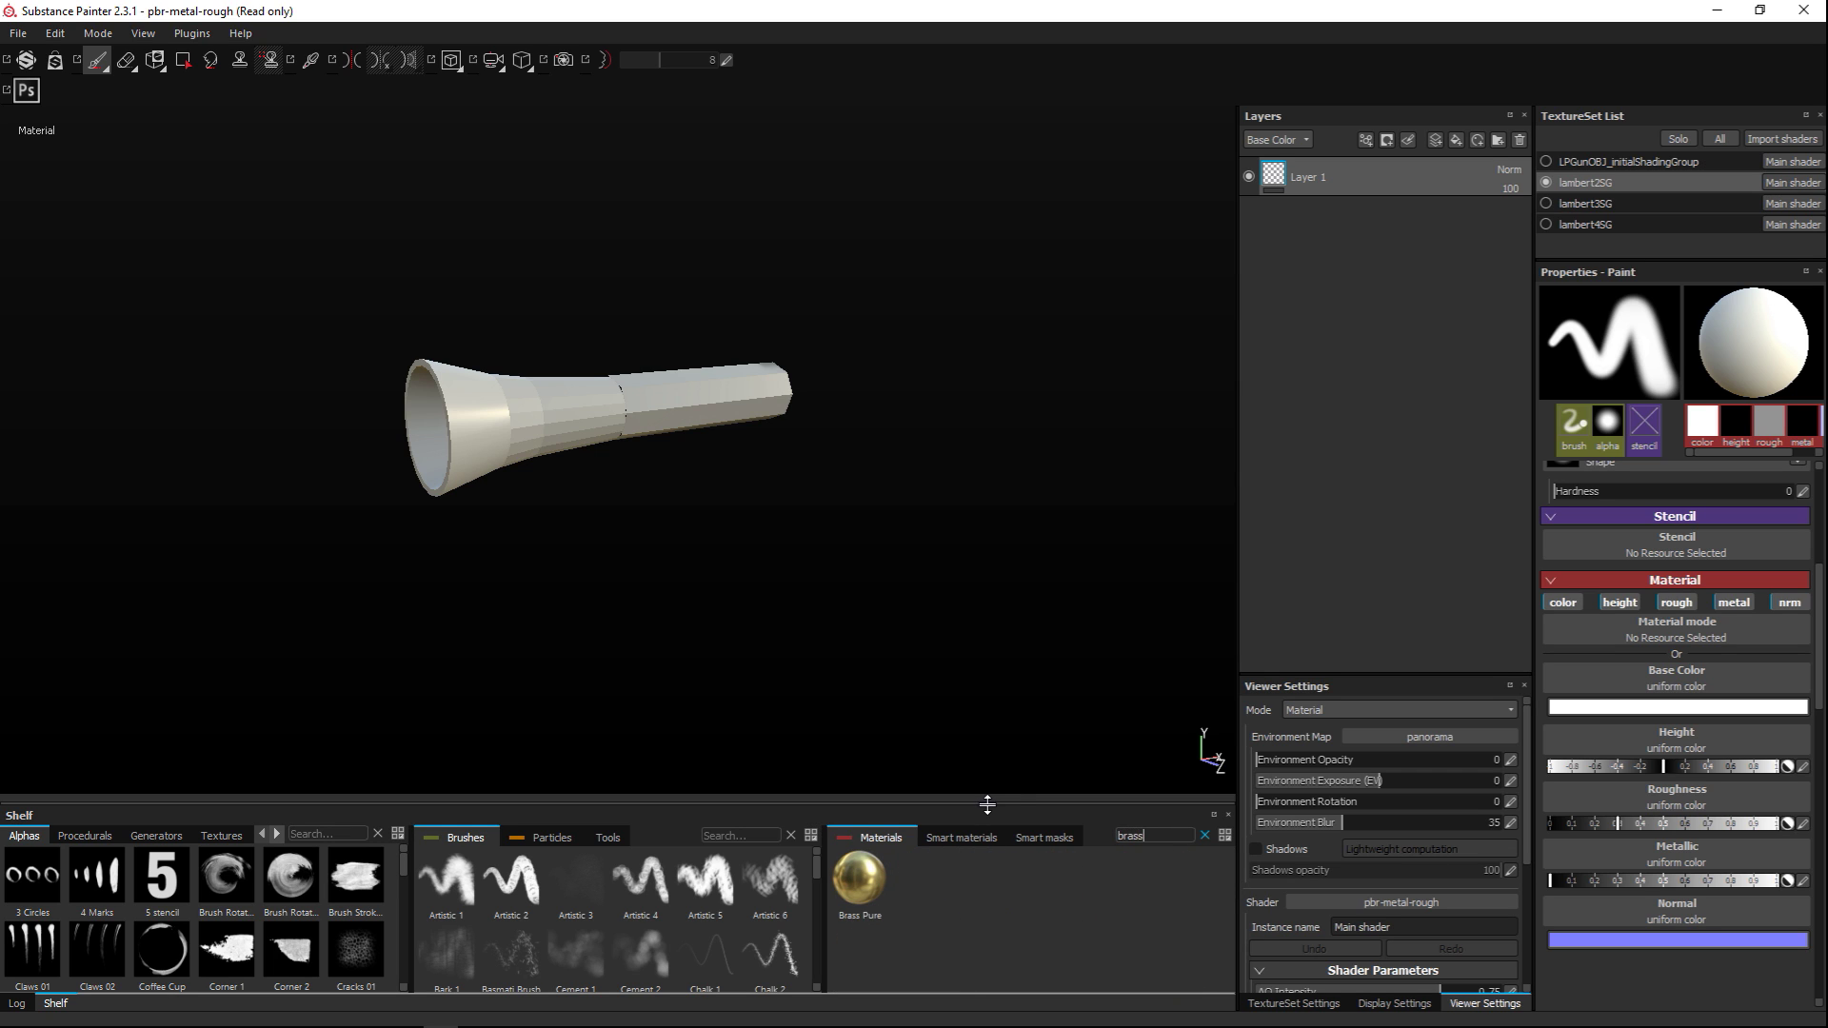
left_click_drag(850, 888, 1287, 348)
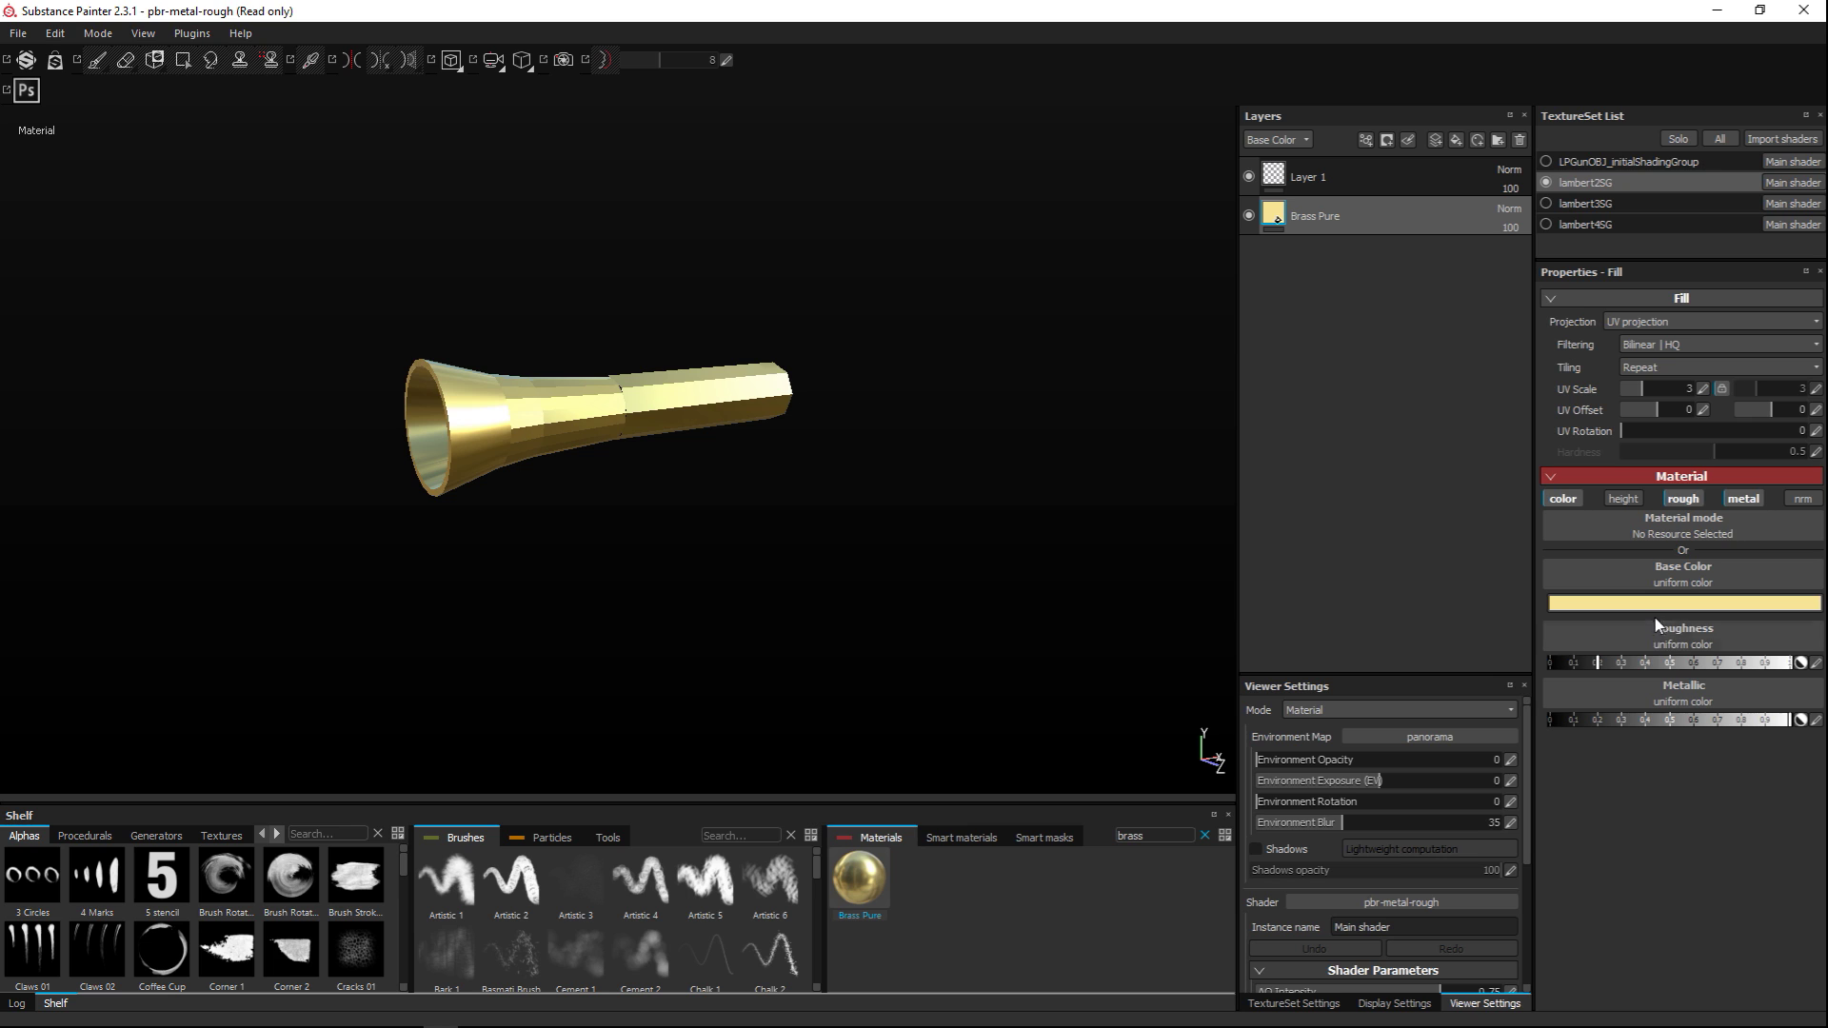
Darken the new Brass Pure layer's Base Color to a dull greyish olive
left_click(1665, 604)
left_click_drag(1551, 563, 1533, 611)
left_click(1748, 486)
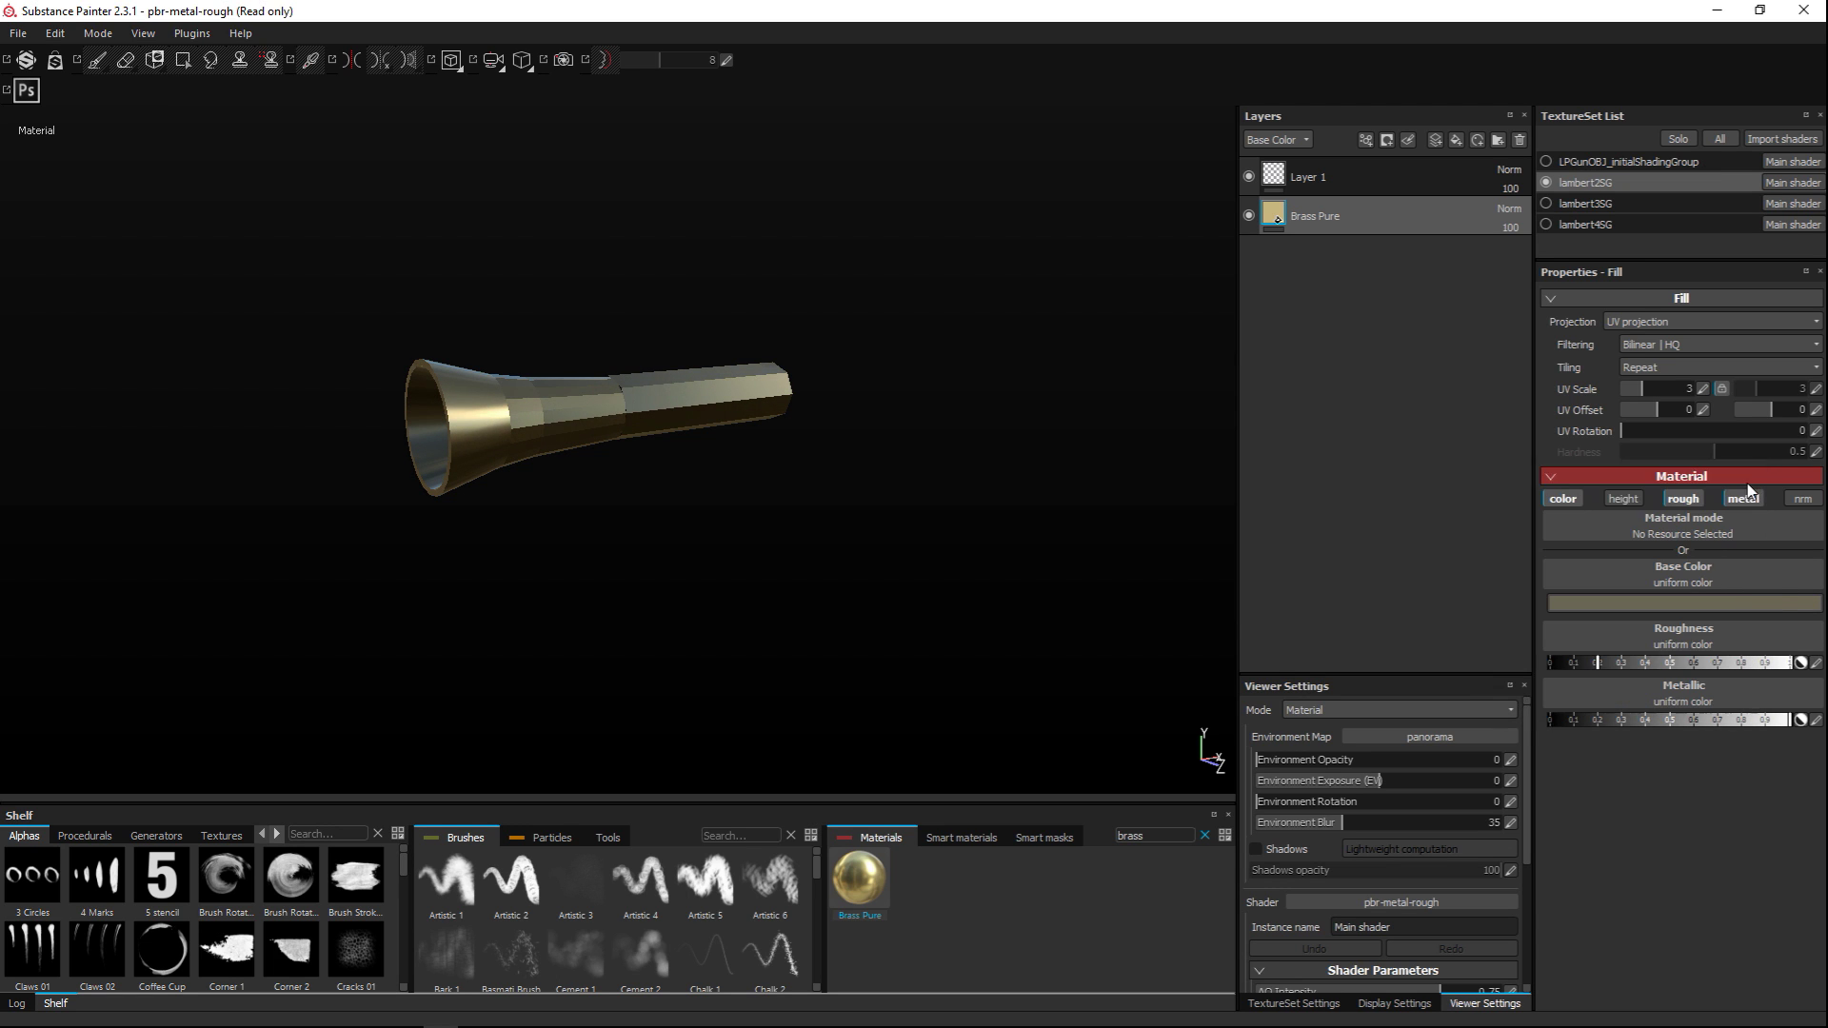
Show all the texture sets again and examine the brass barrel together with the steel and wood parts of the gun
left_click(1545, 162)
left_click(1545, 203)
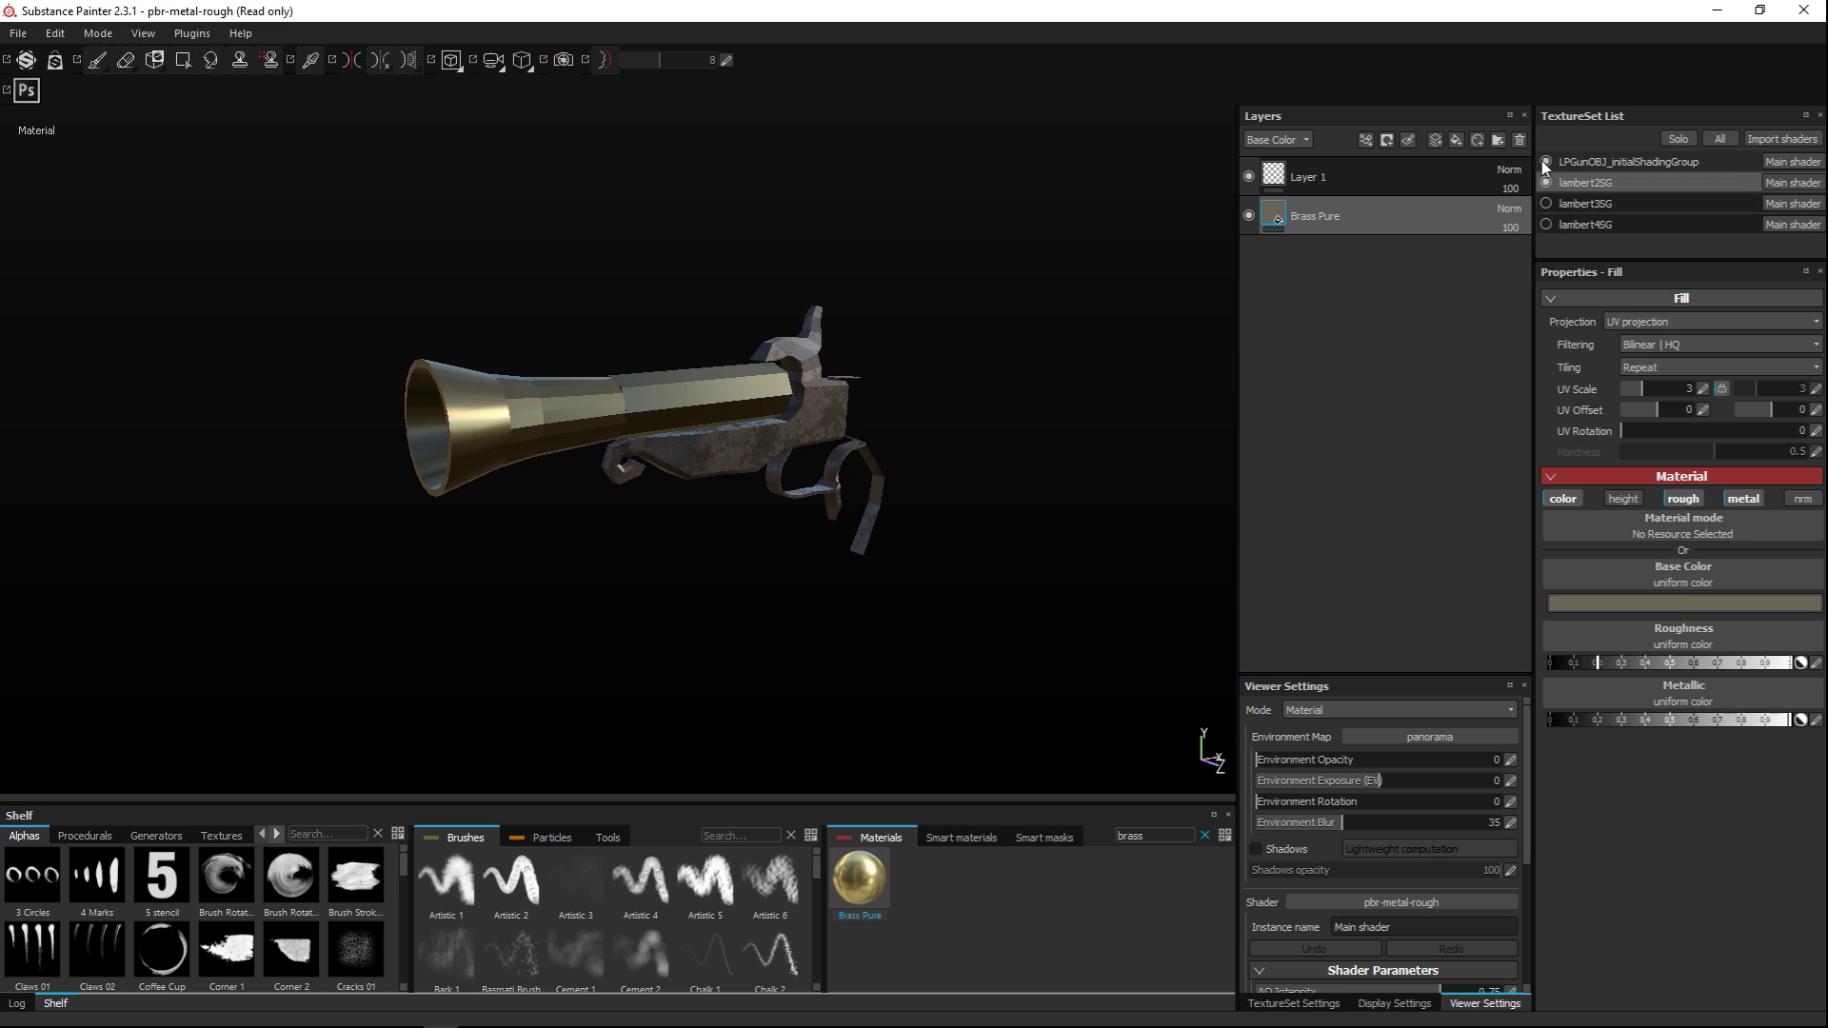
left_click(1547, 225)
scroll(857, 455, "up", 3)
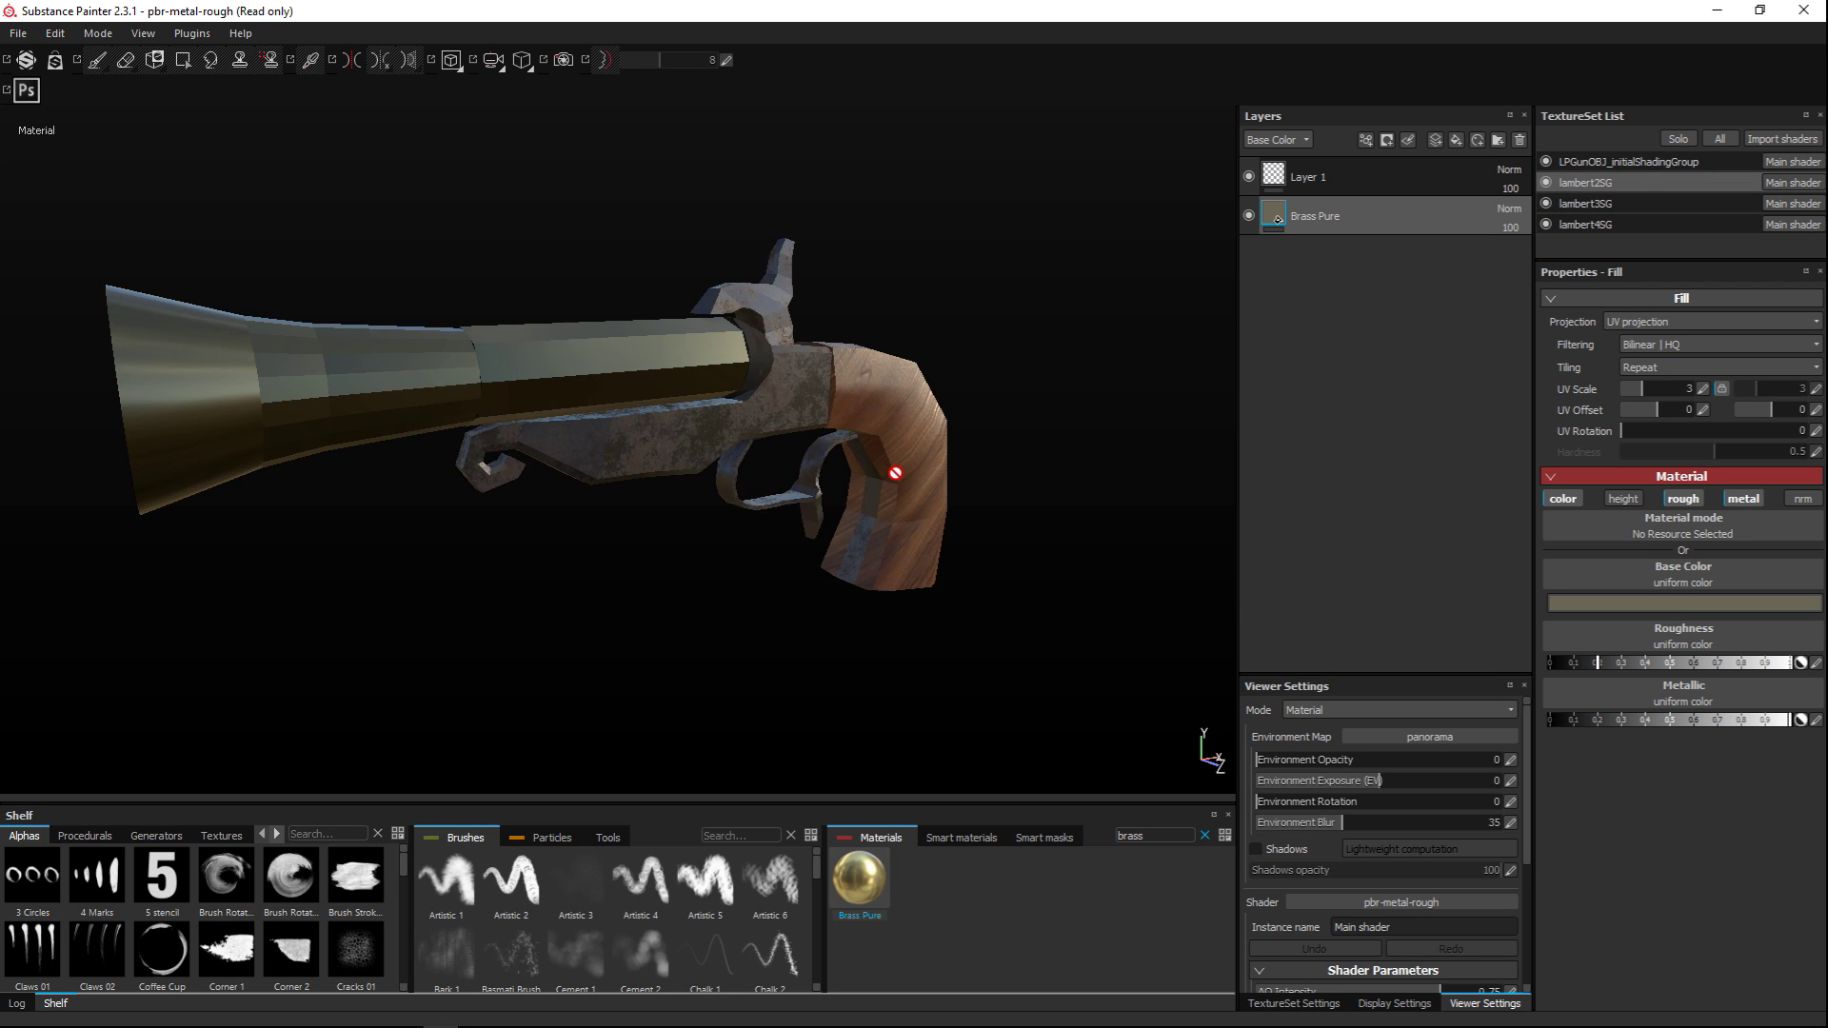
scroll(915, 476, "up", 2)
left_click_drag(1061, 502, 815, 551, "alt")
scroll(971, 523, "up", 3)
scroll(815, 551, "down", 3)
middle_click_drag(758, 566, 641, 575, "alt")
left_click_drag(788, 632, 767, 625, "alt")
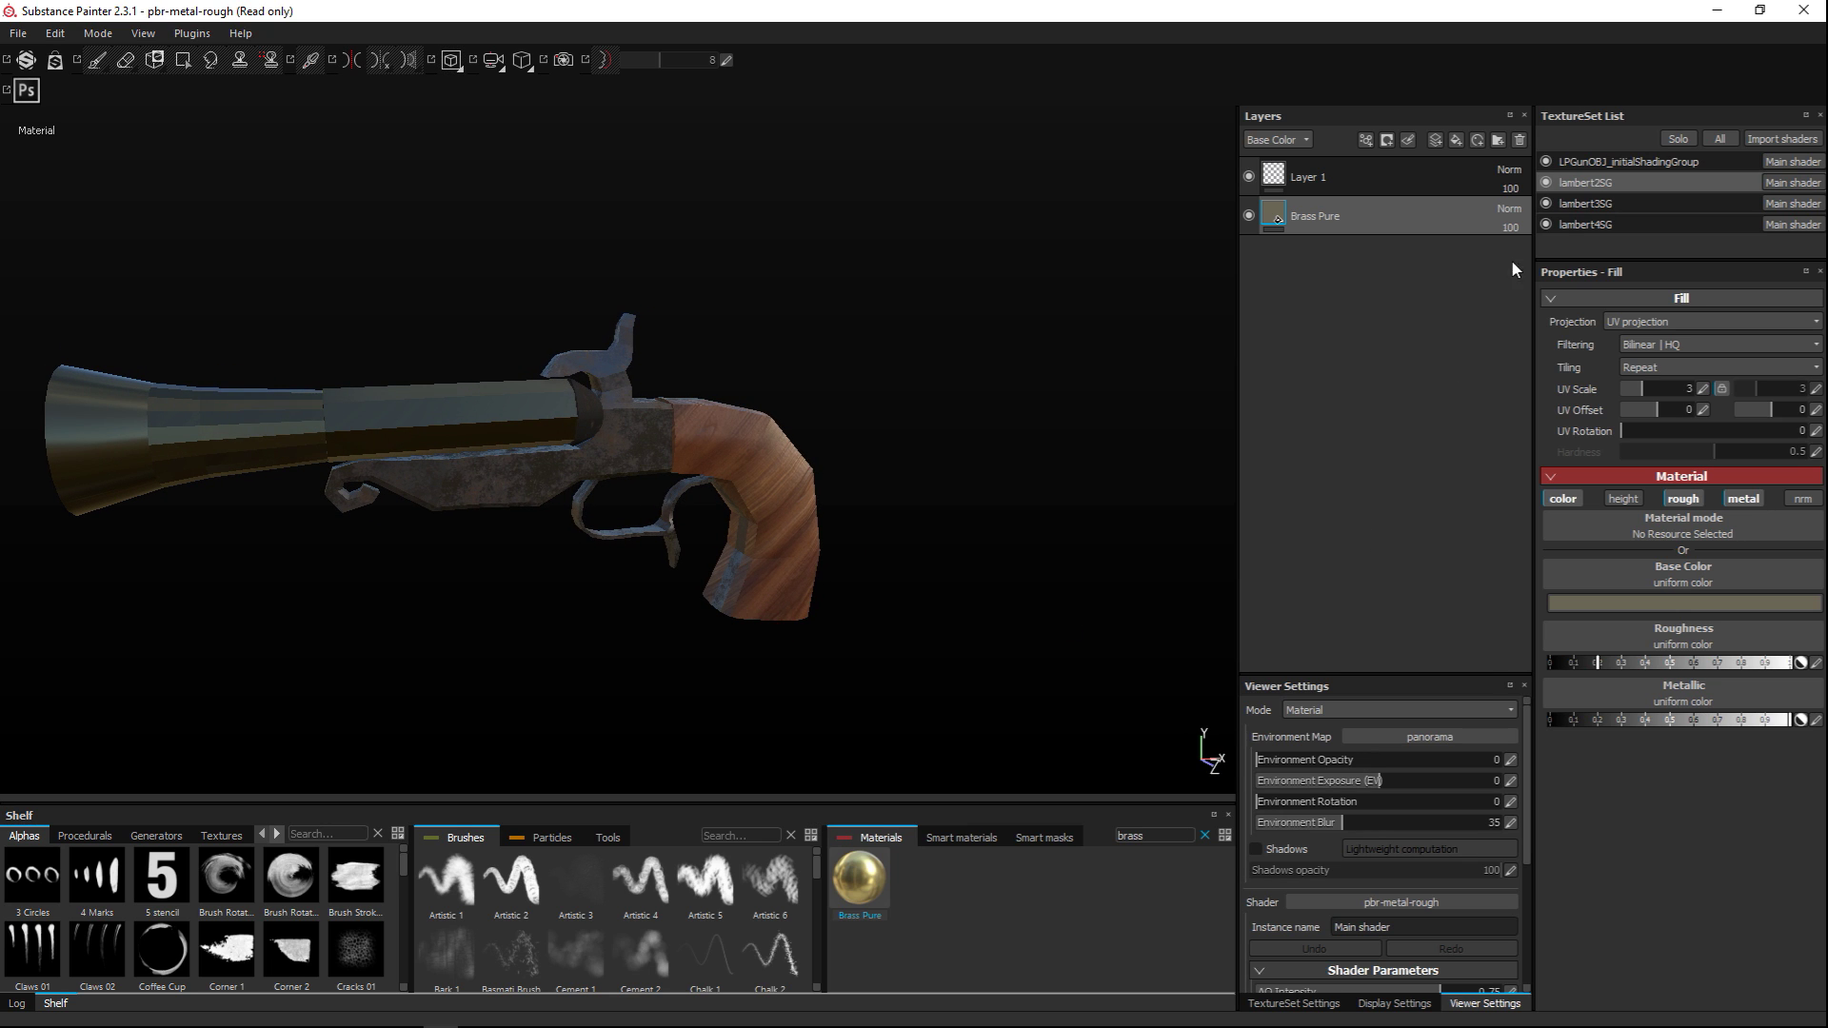
Show only the lambert4SG grip, make lambert4SG the active texture set and add a new paint layer above Layer 1
left_click(1546, 163)
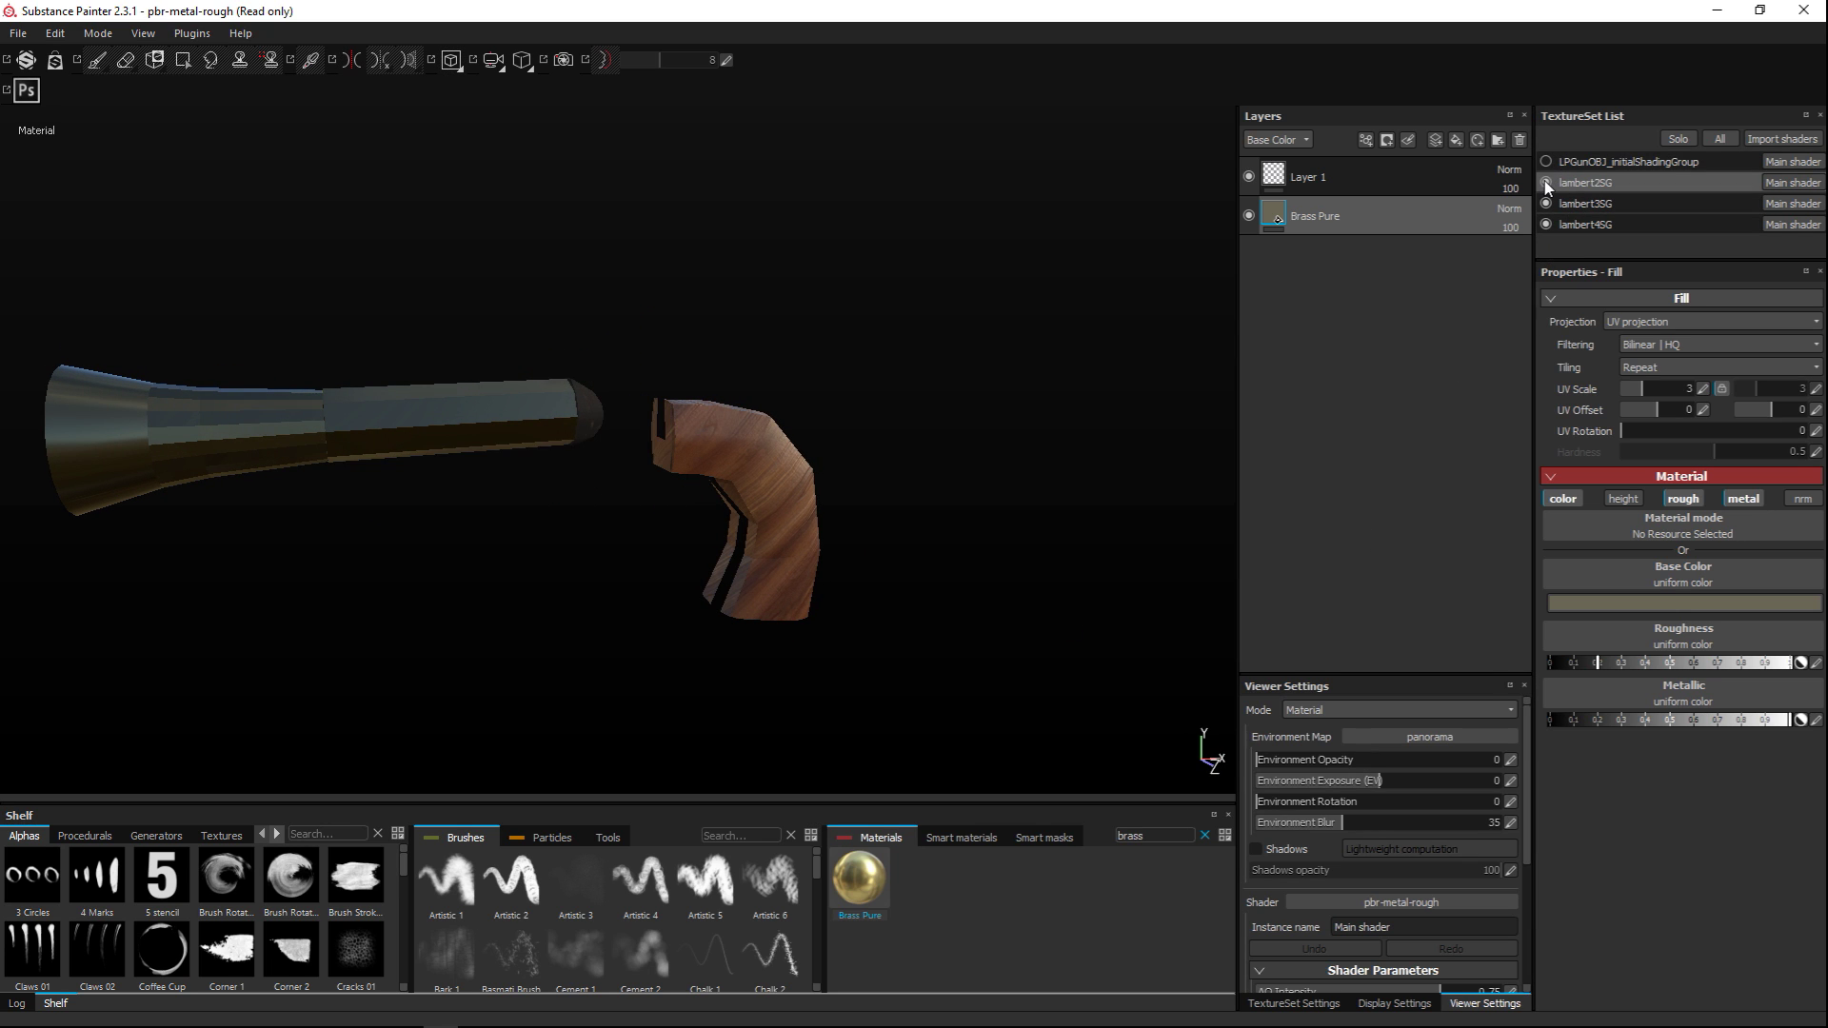
left_click(1546, 182)
left_click(1546, 203)
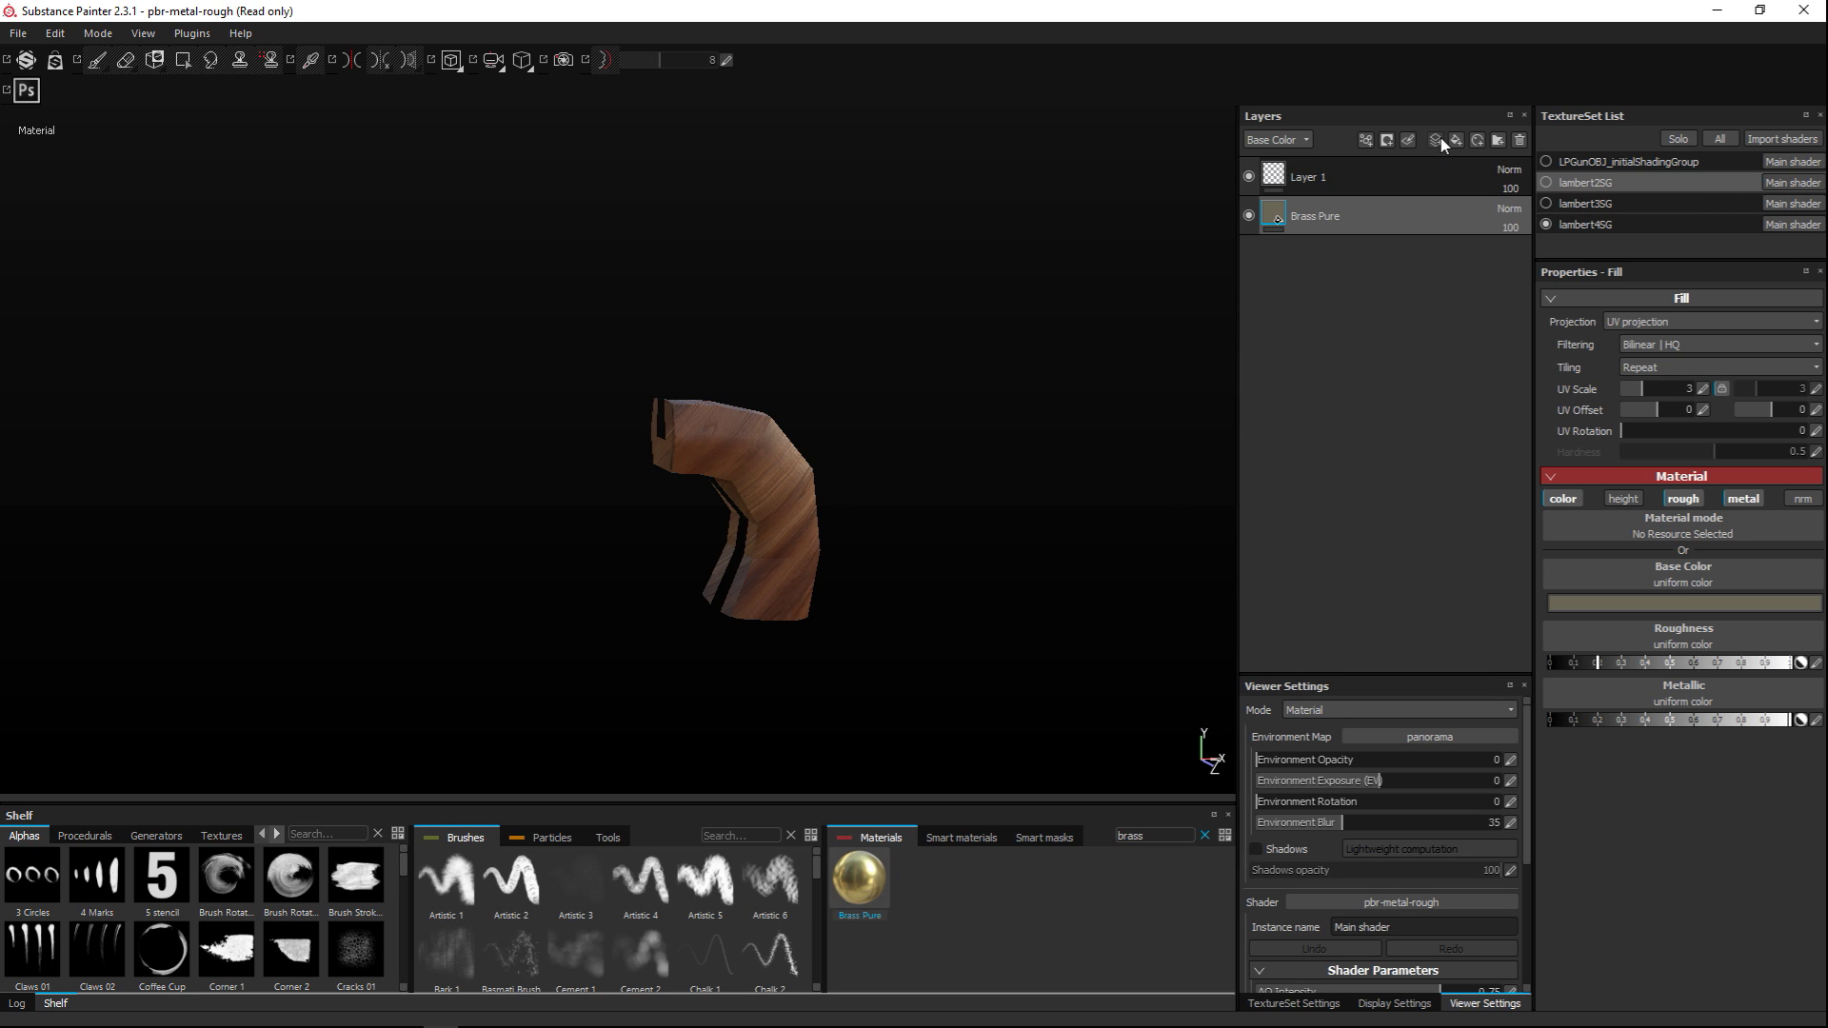
left_click(1588, 224)
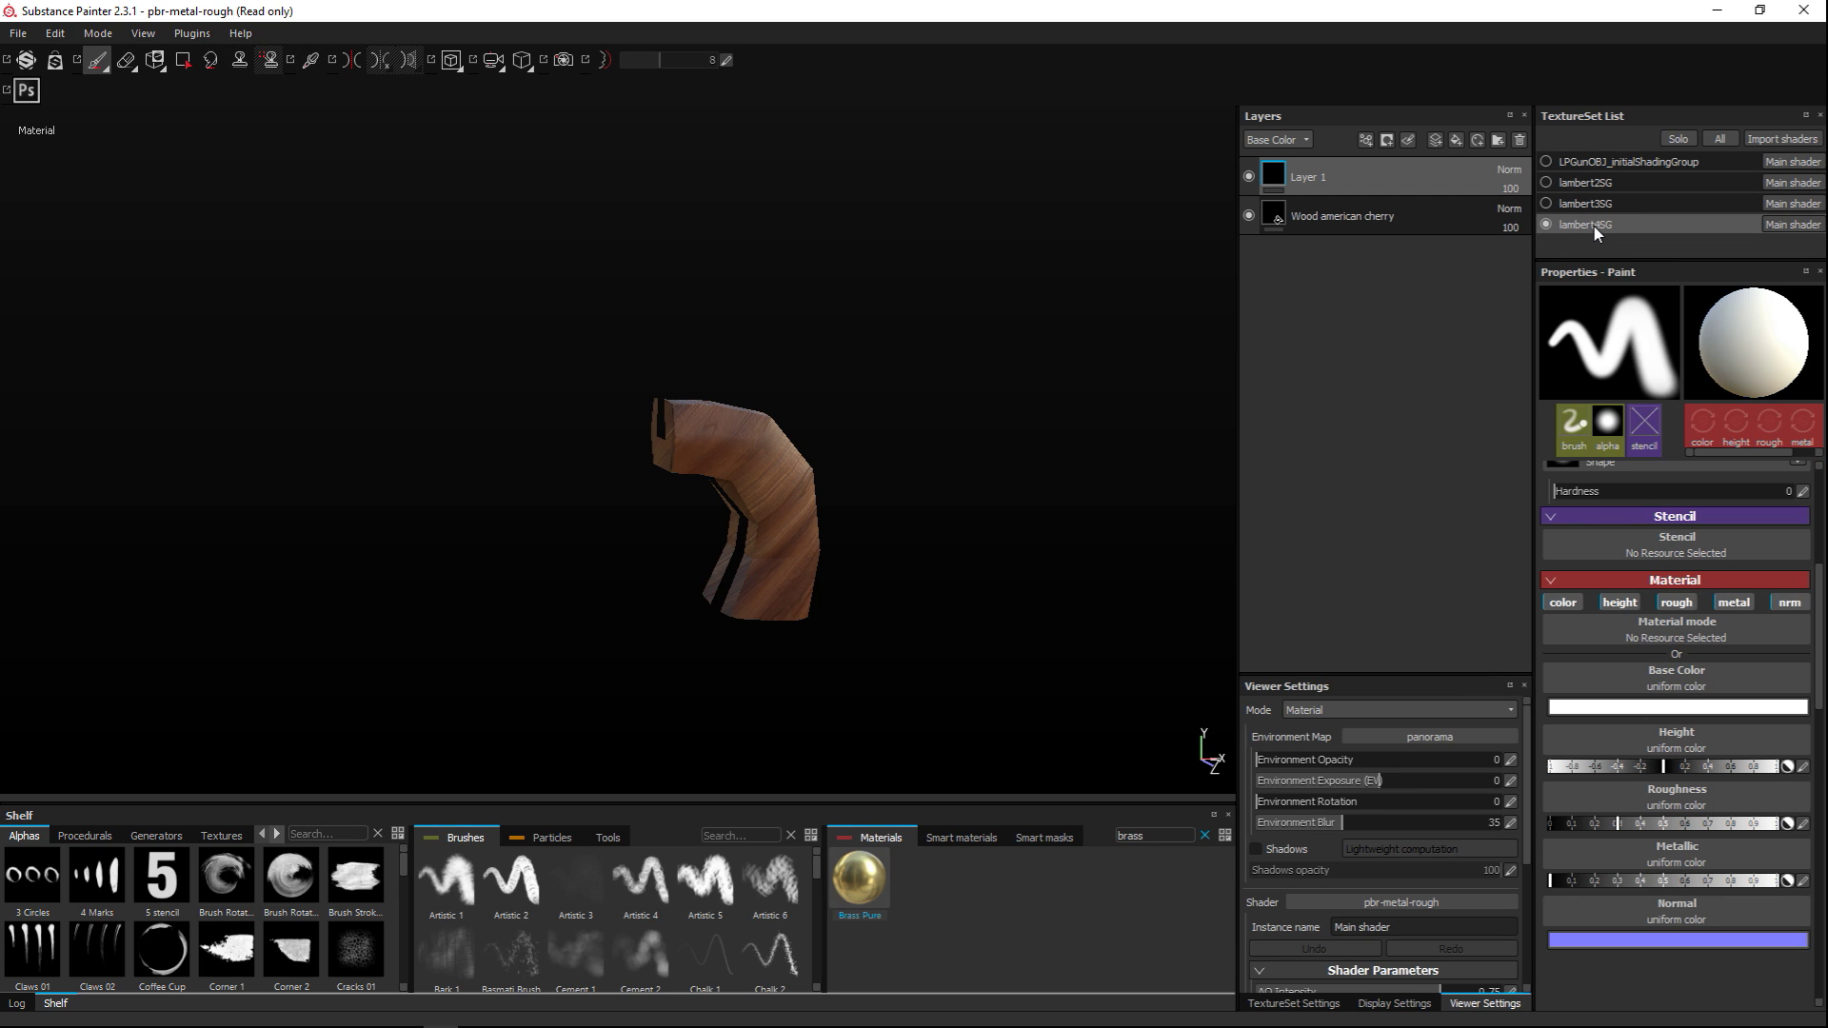
left_click(1435, 140)
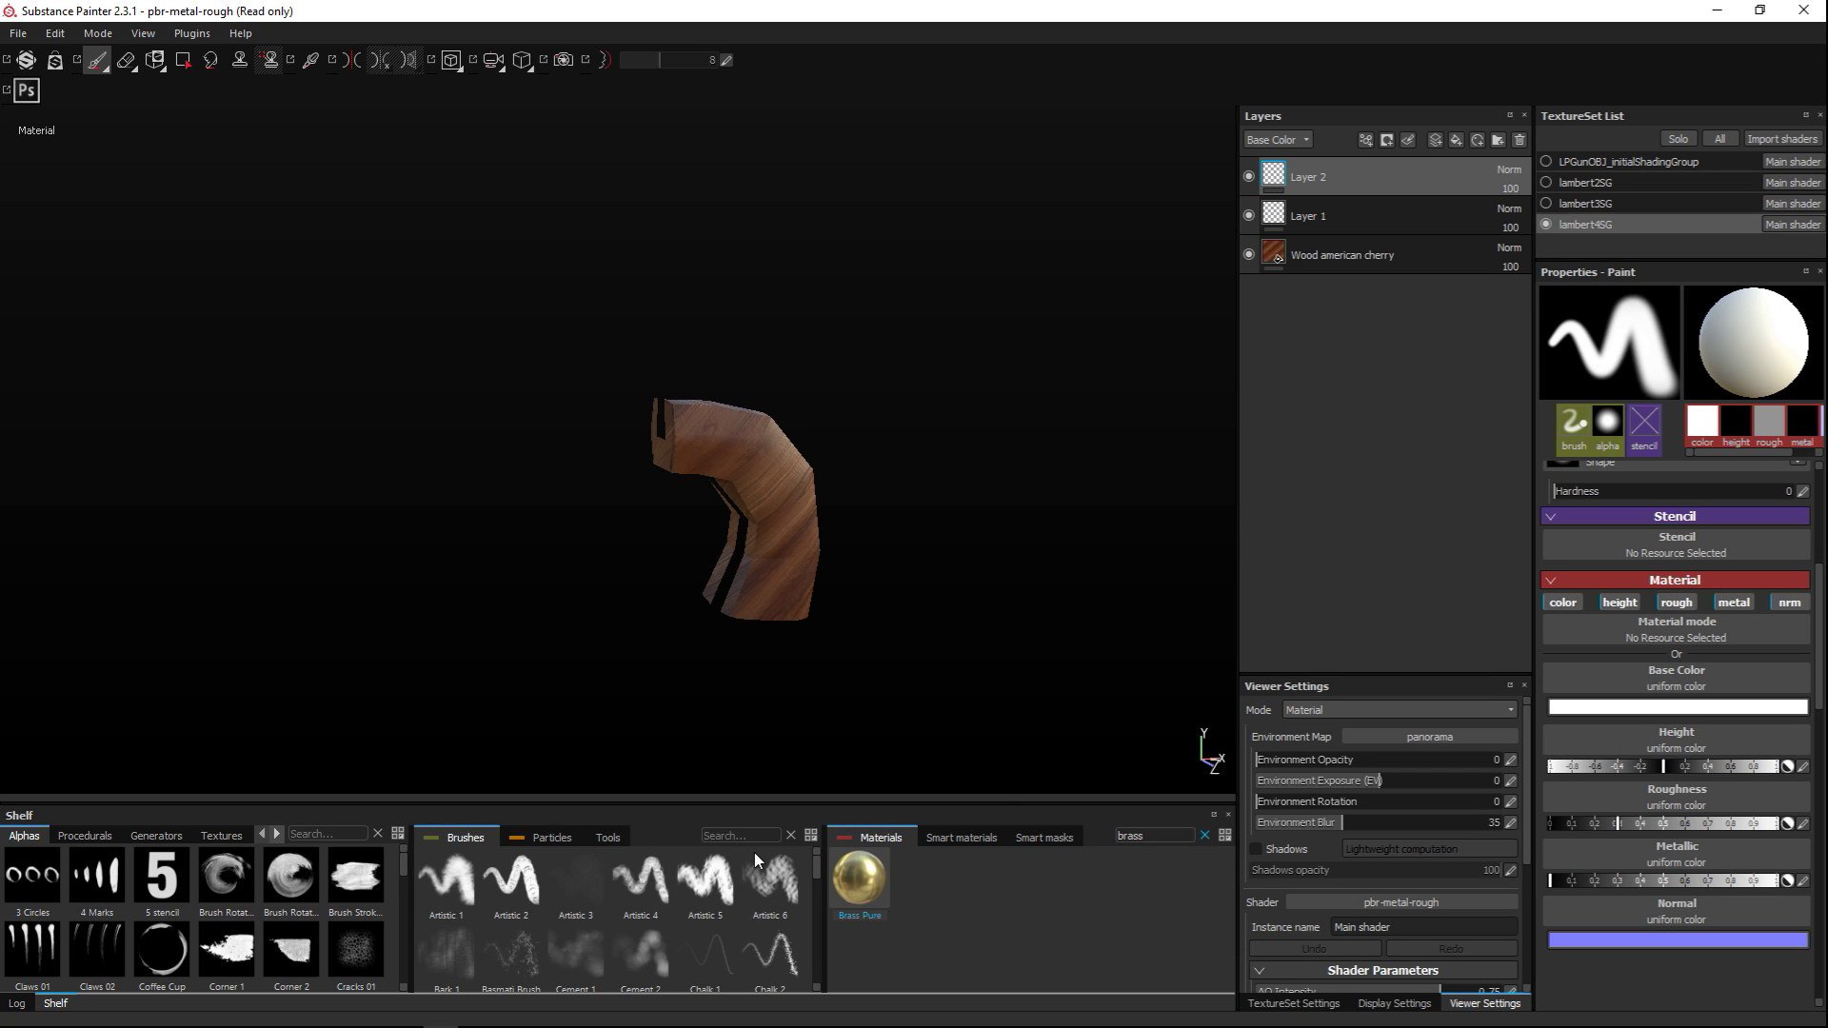
Choose the Default Soft brush by searching "defa" and set its Base Color to near-black (R 0.010, G 0.008, B 0.008)
type("defa")
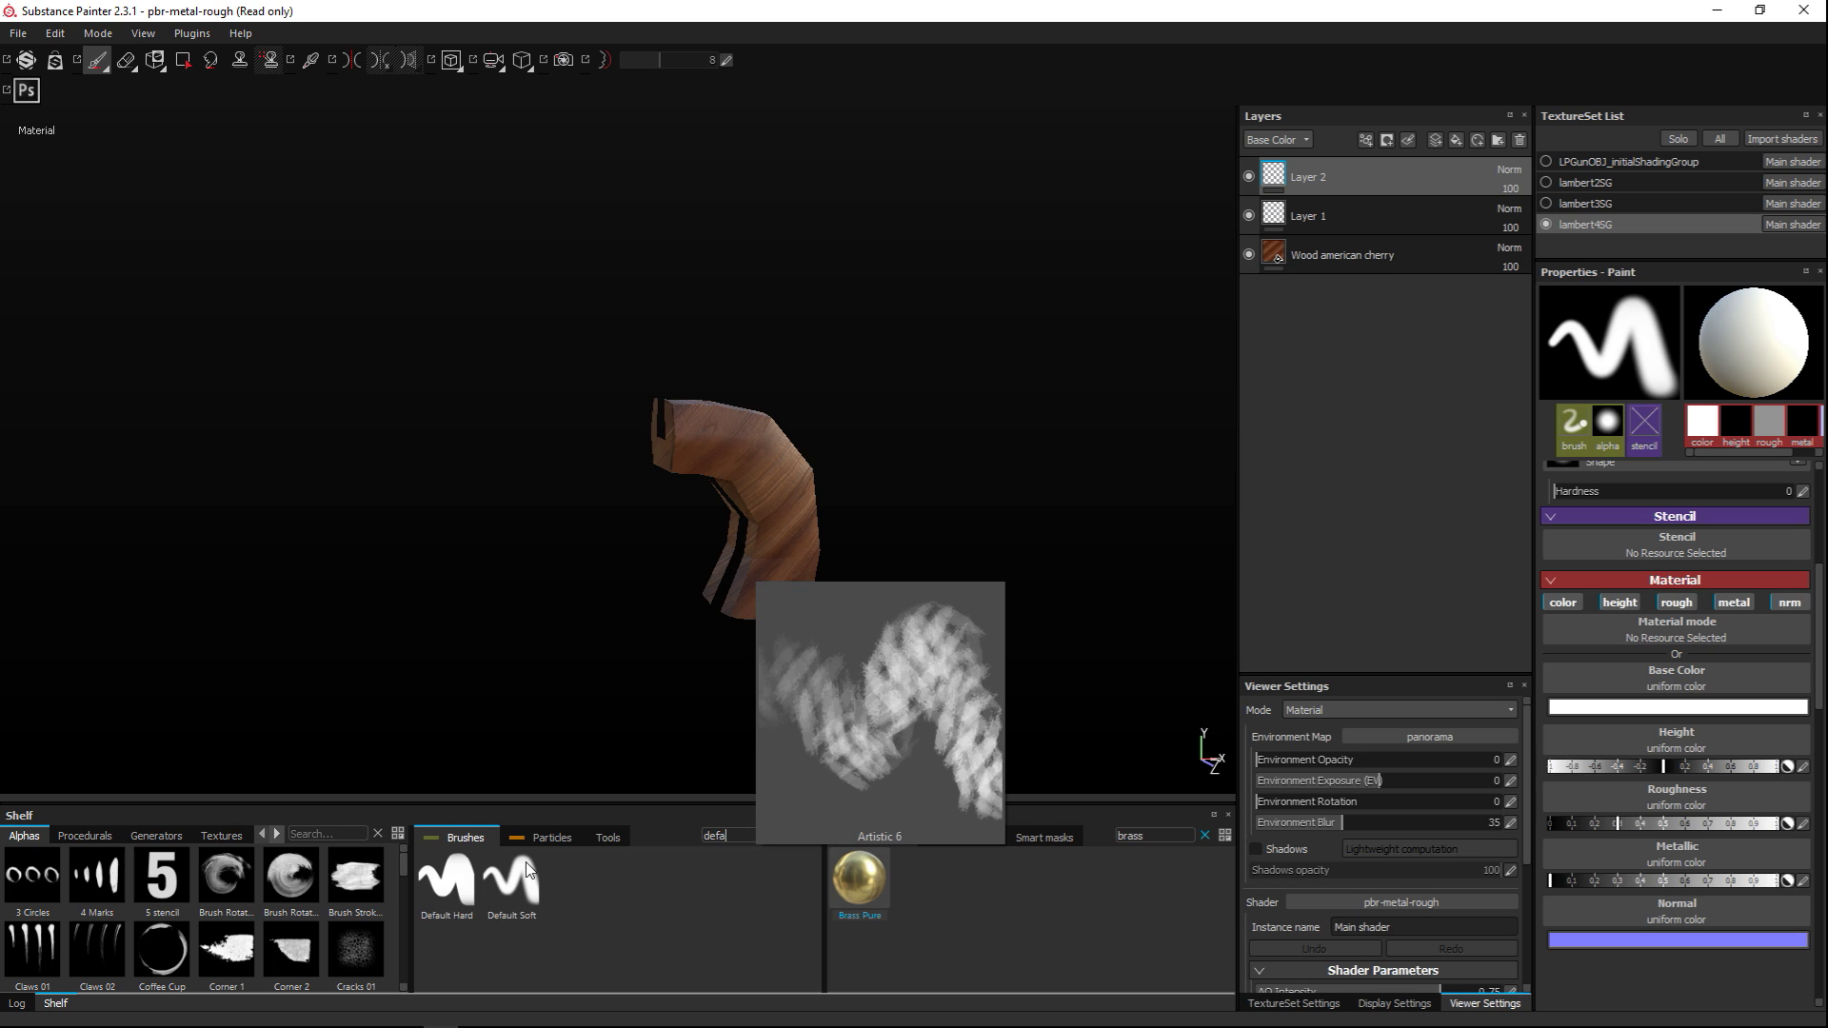
left_click(529, 888)
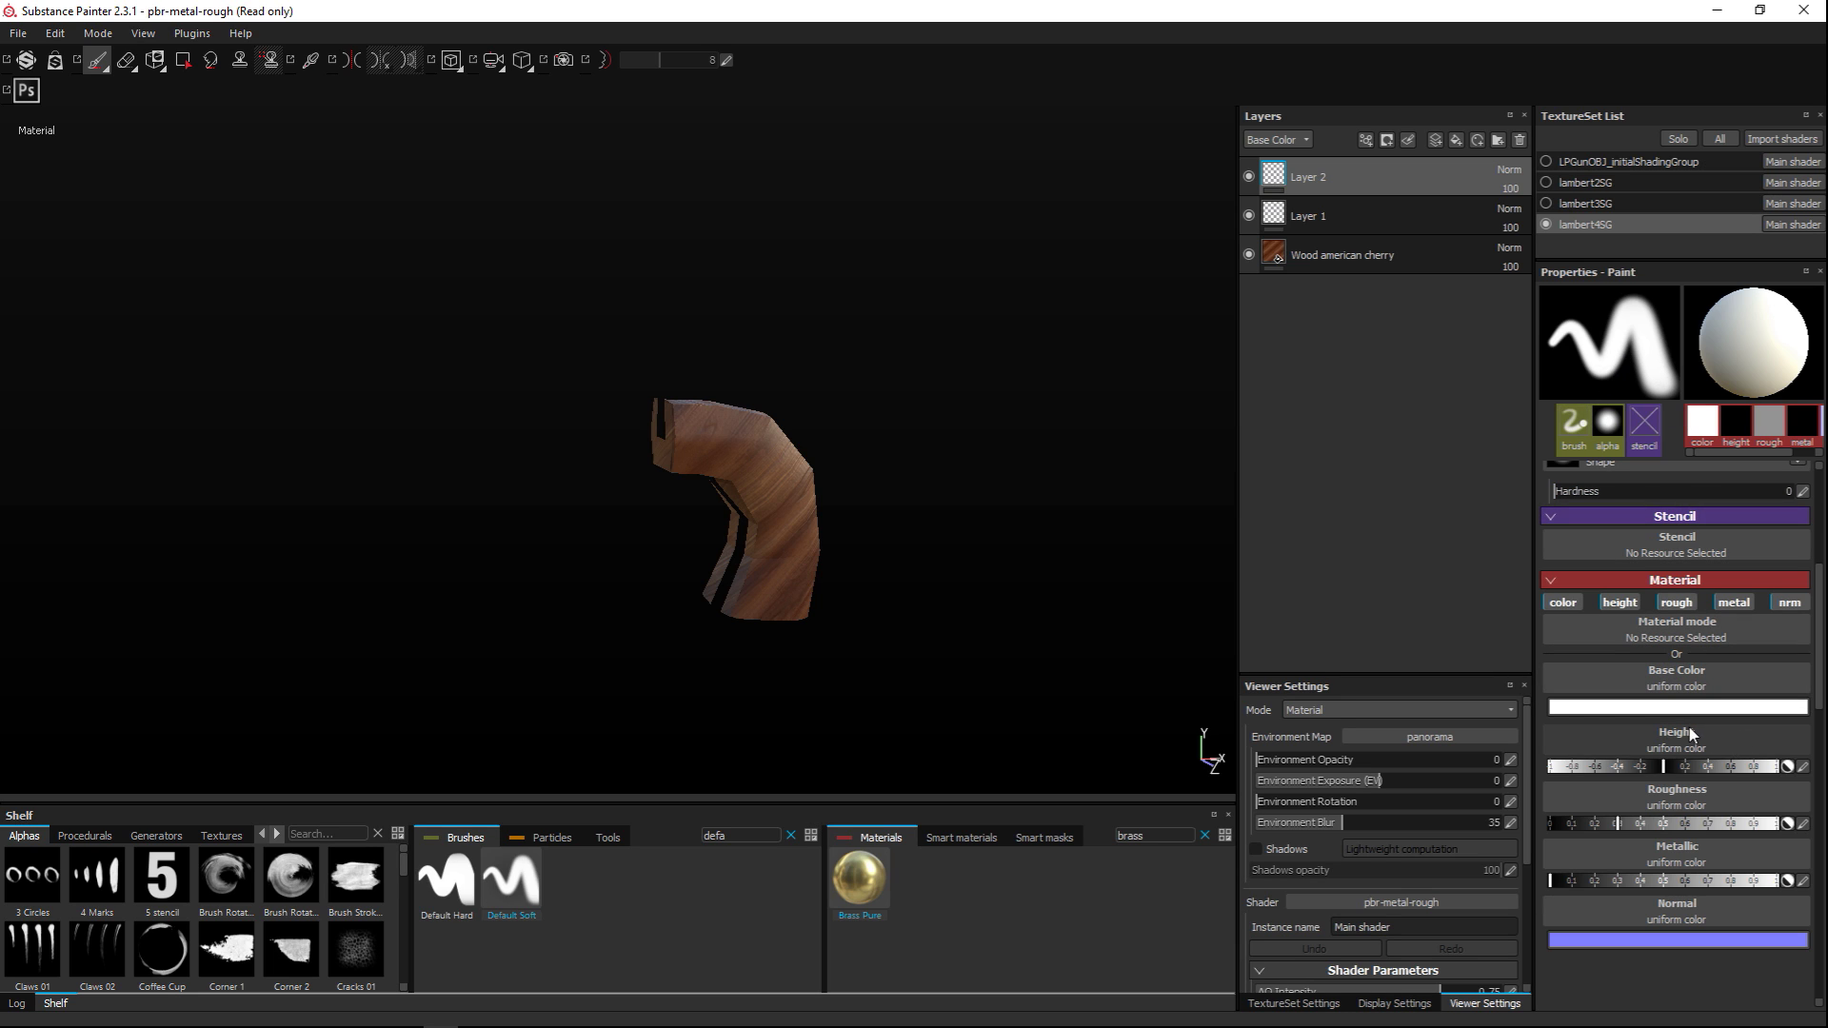
left_click(1638, 708)
left_click_drag(1547, 695, 1493, 762)
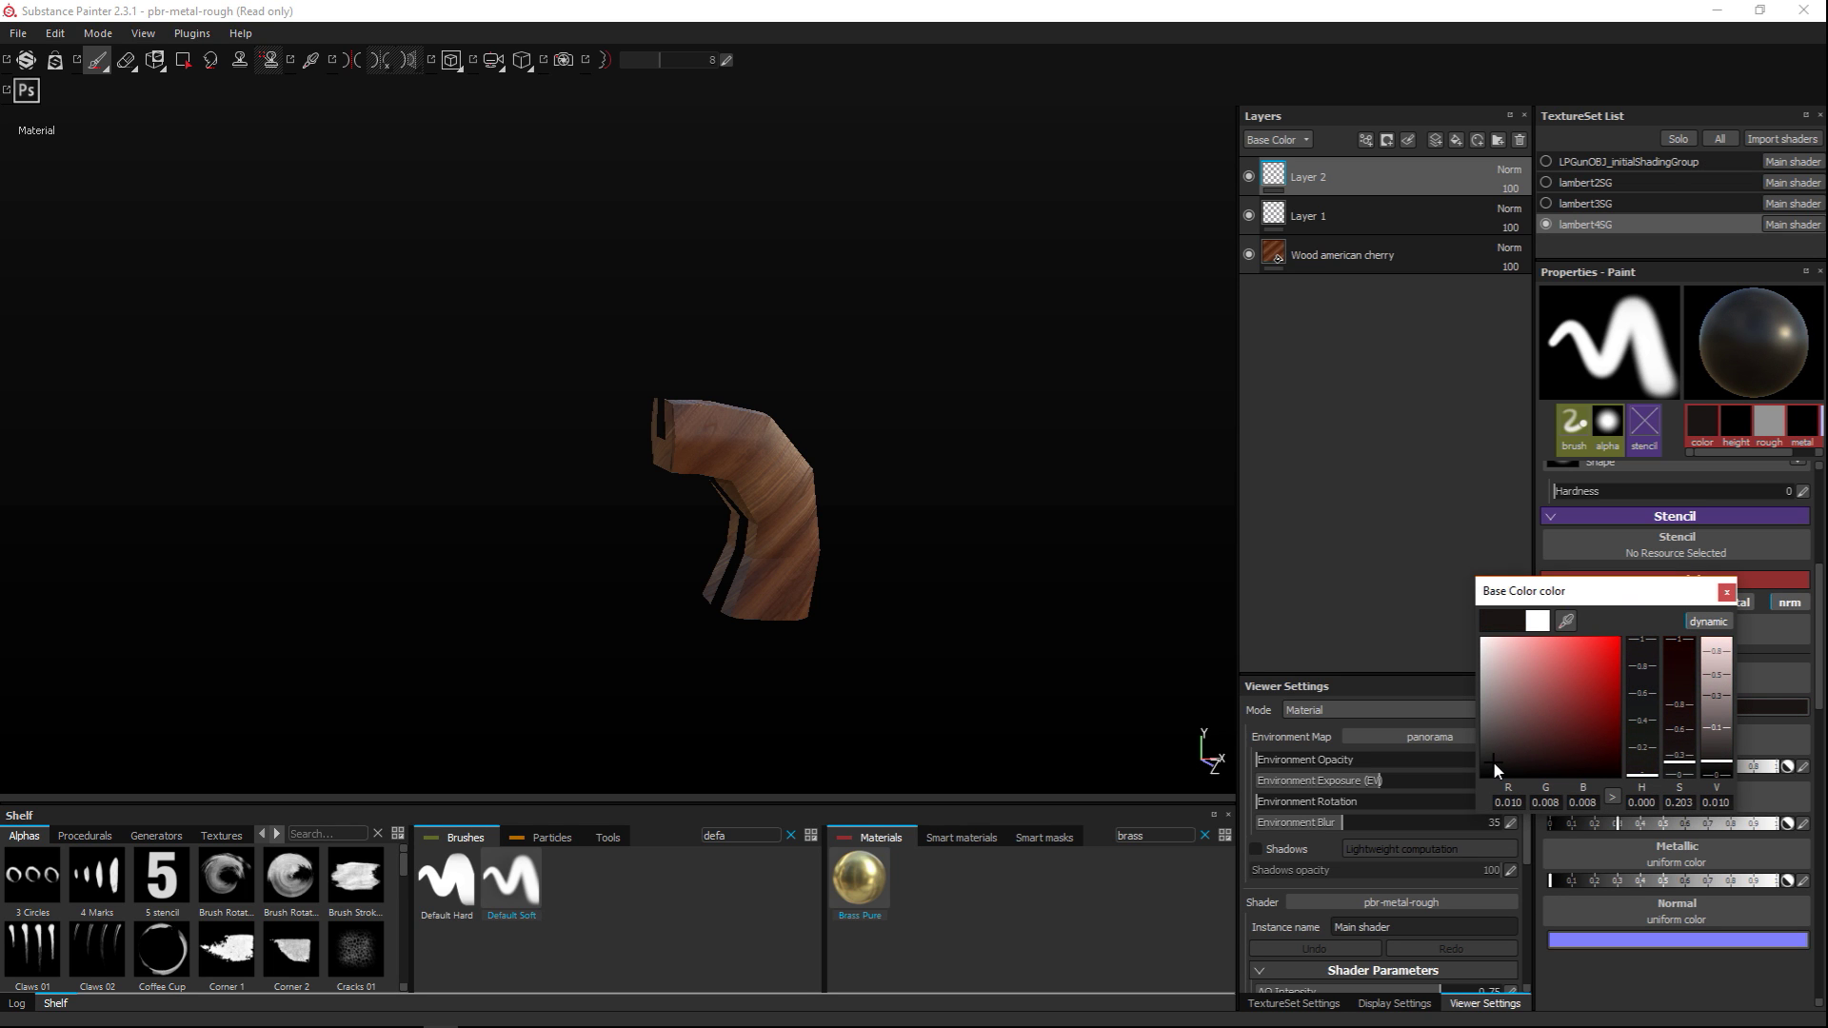
left_click(1726, 593)
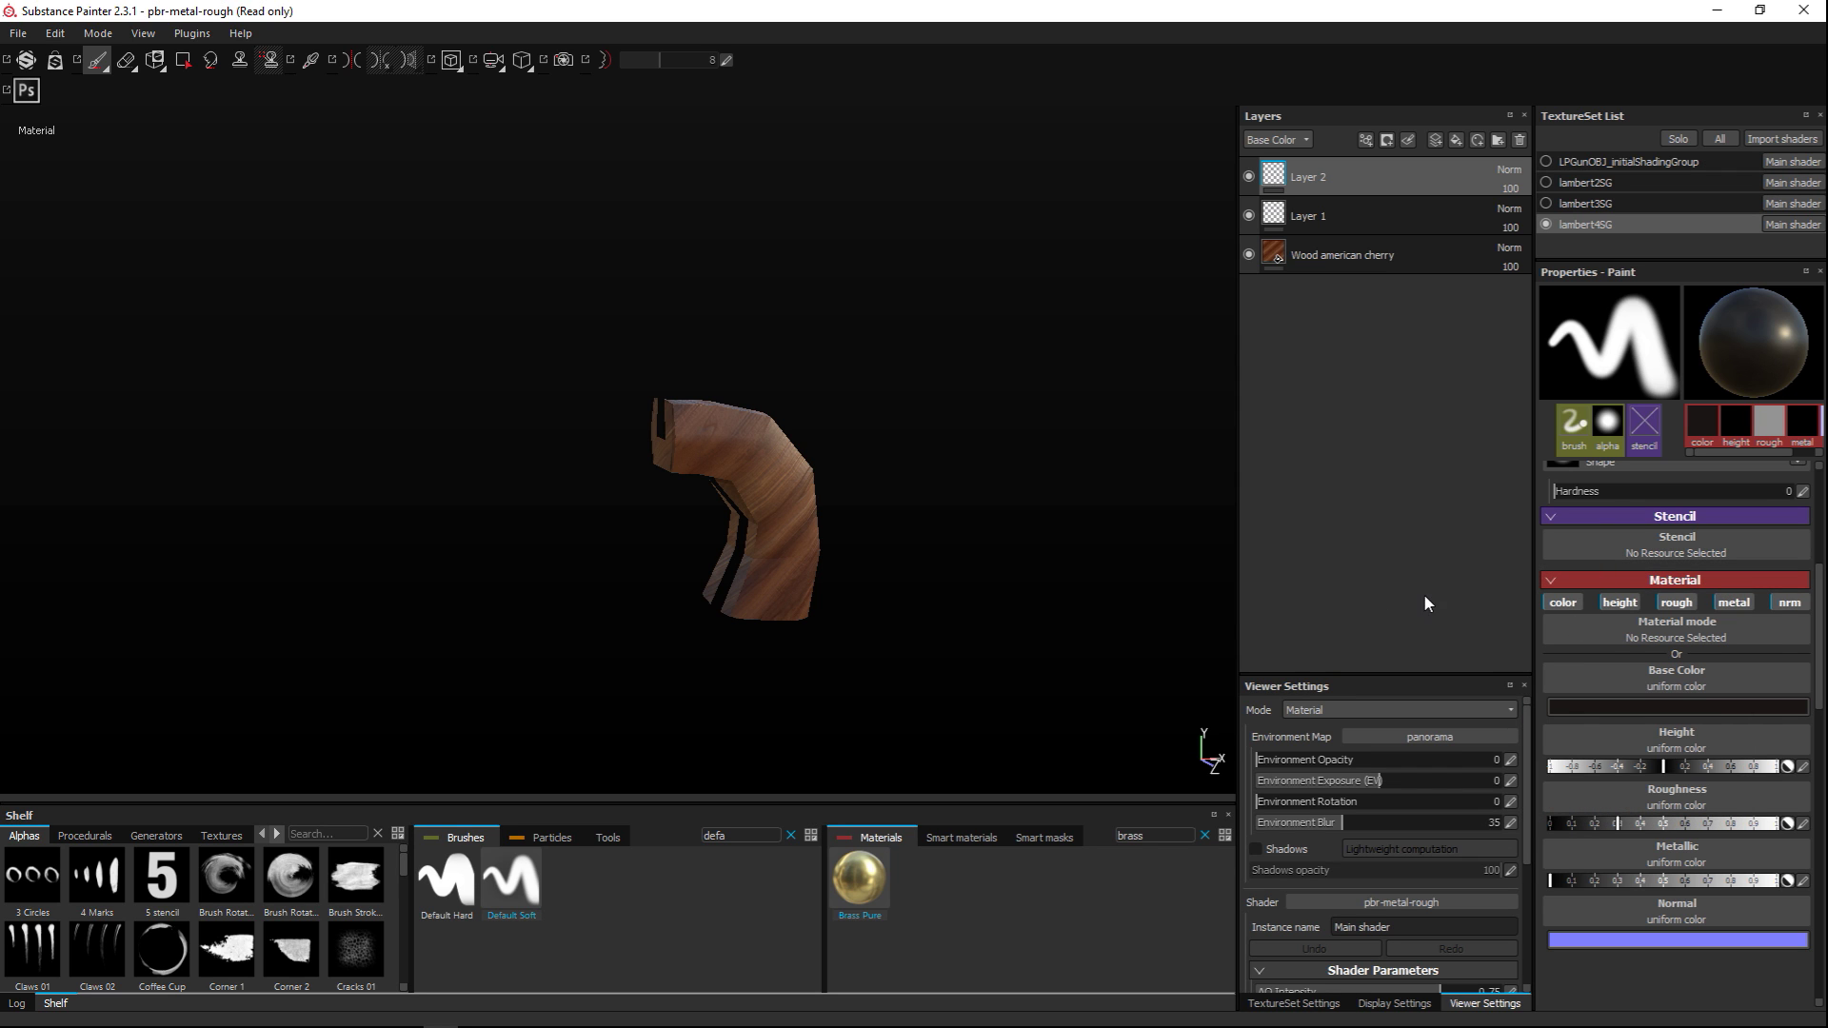
Set the brush Flow to 15 and paint a short dark stroke on the side of the wooden grip
scroll(780, 517, "up", 5)
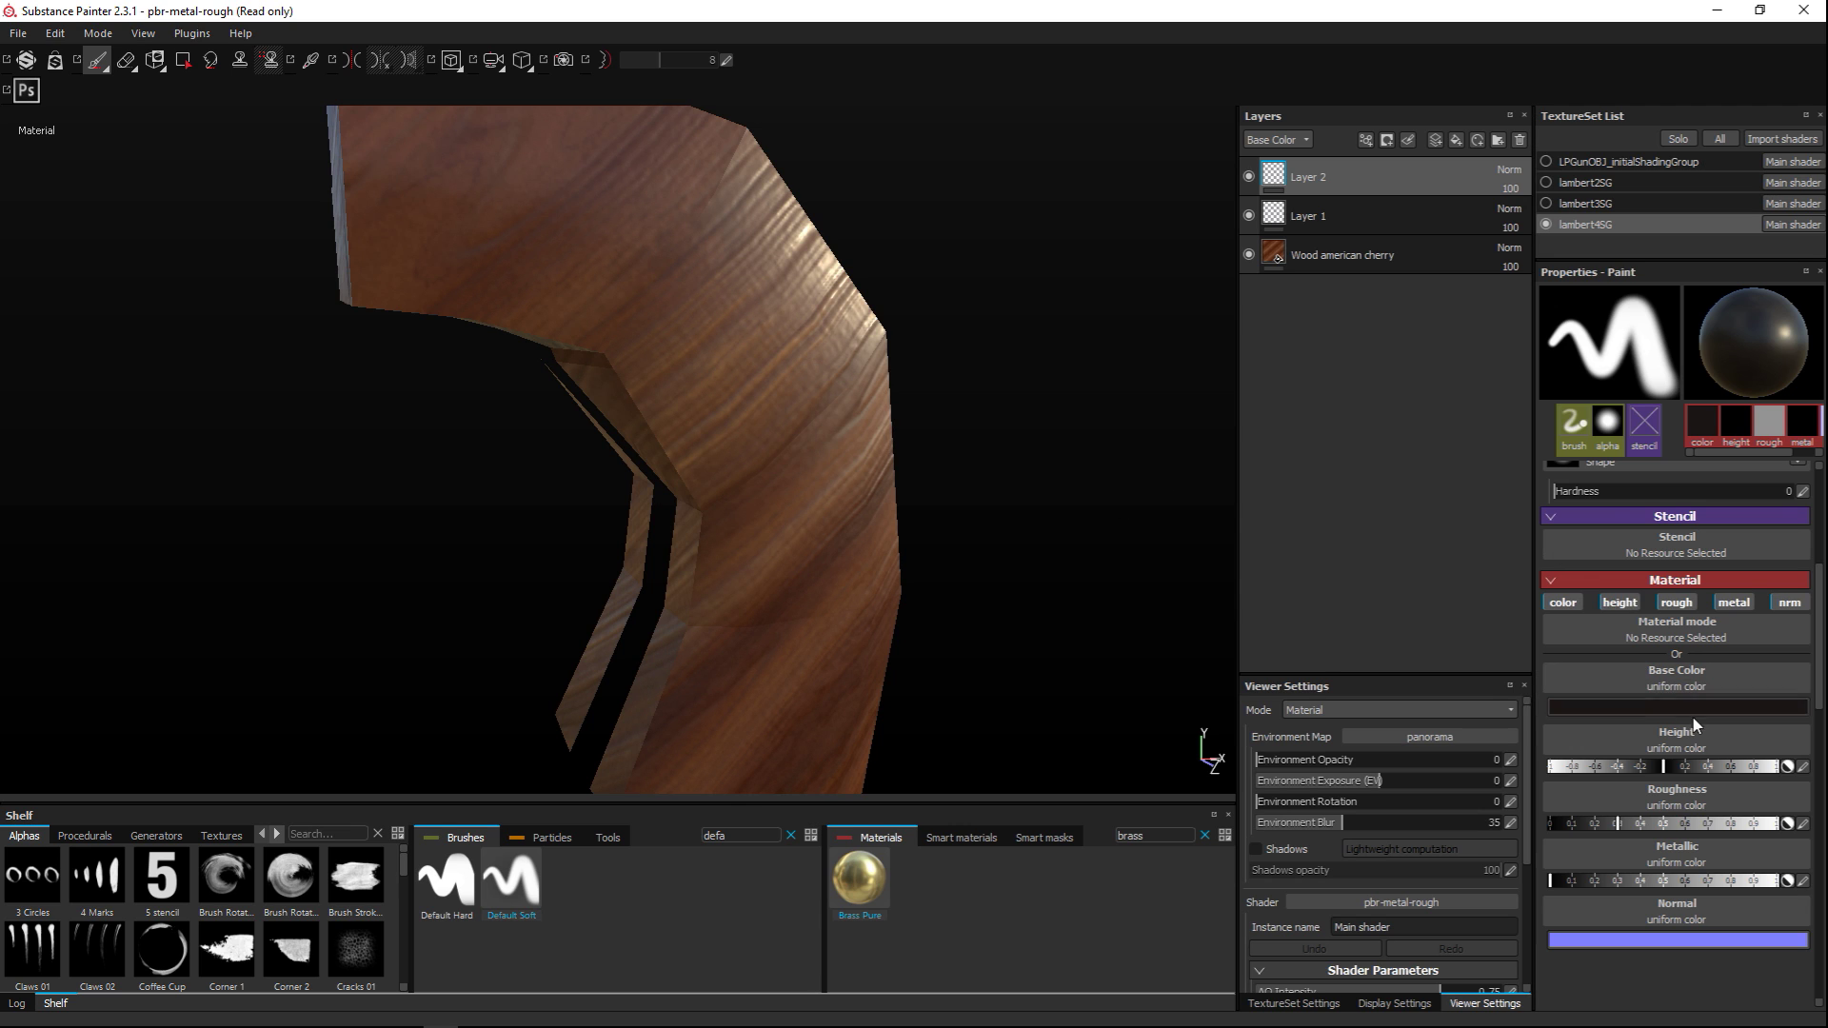
scroll(1734, 758, "up", 6)
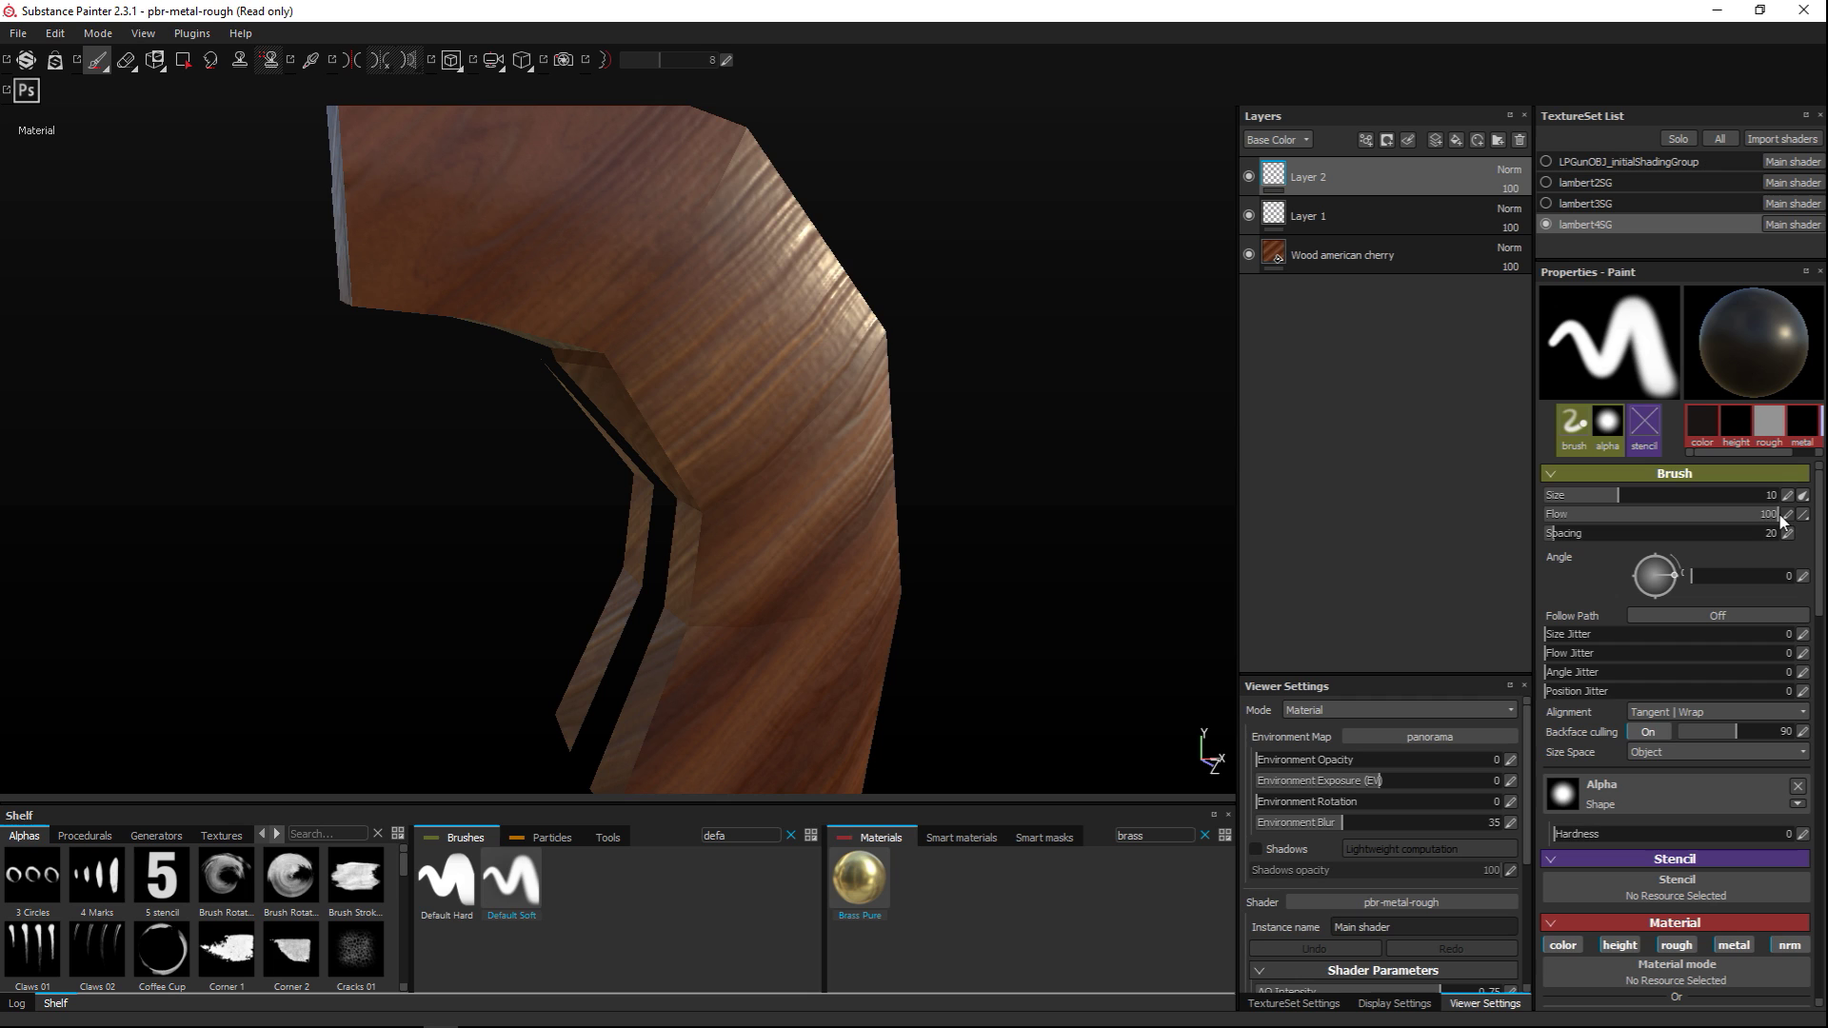
left_click_drag(1703, 524, 1578, 523)
left_click_drag(794, 489, 866, 528)
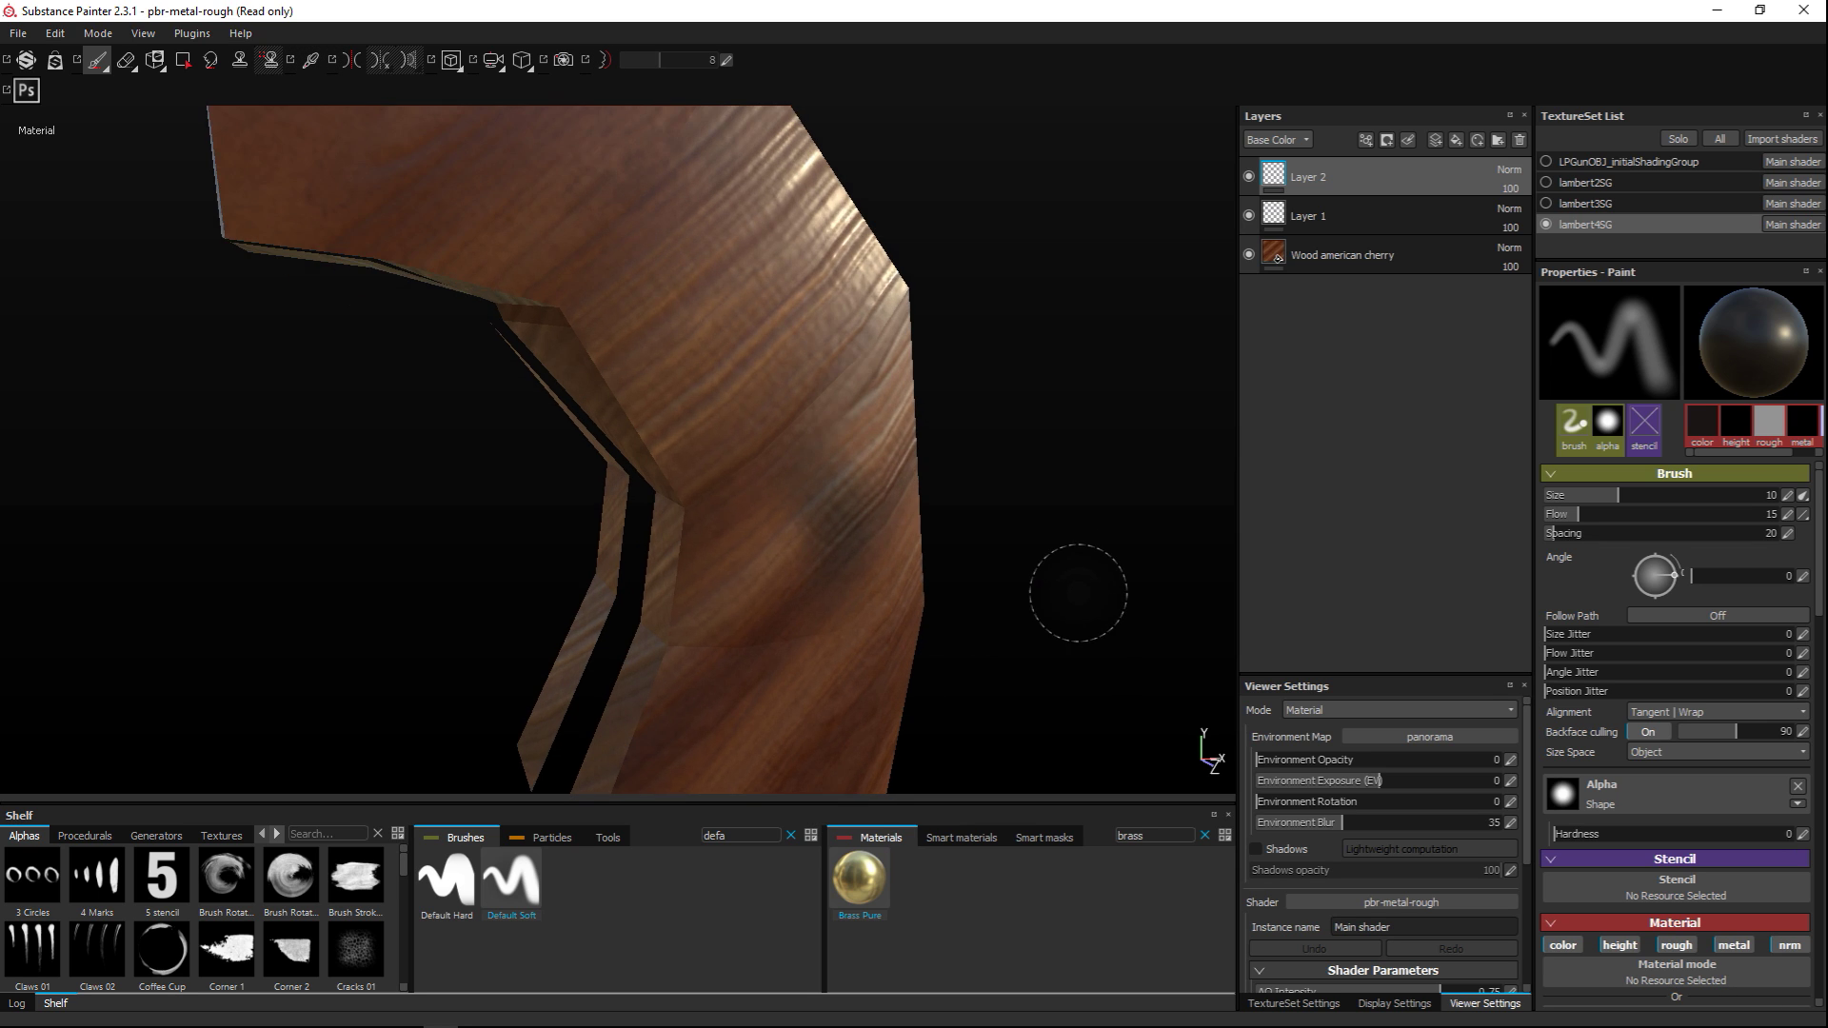
scroll(1073, 596, "down", 4)
left_click_drag(1057, 606, 979, 584, "alt")
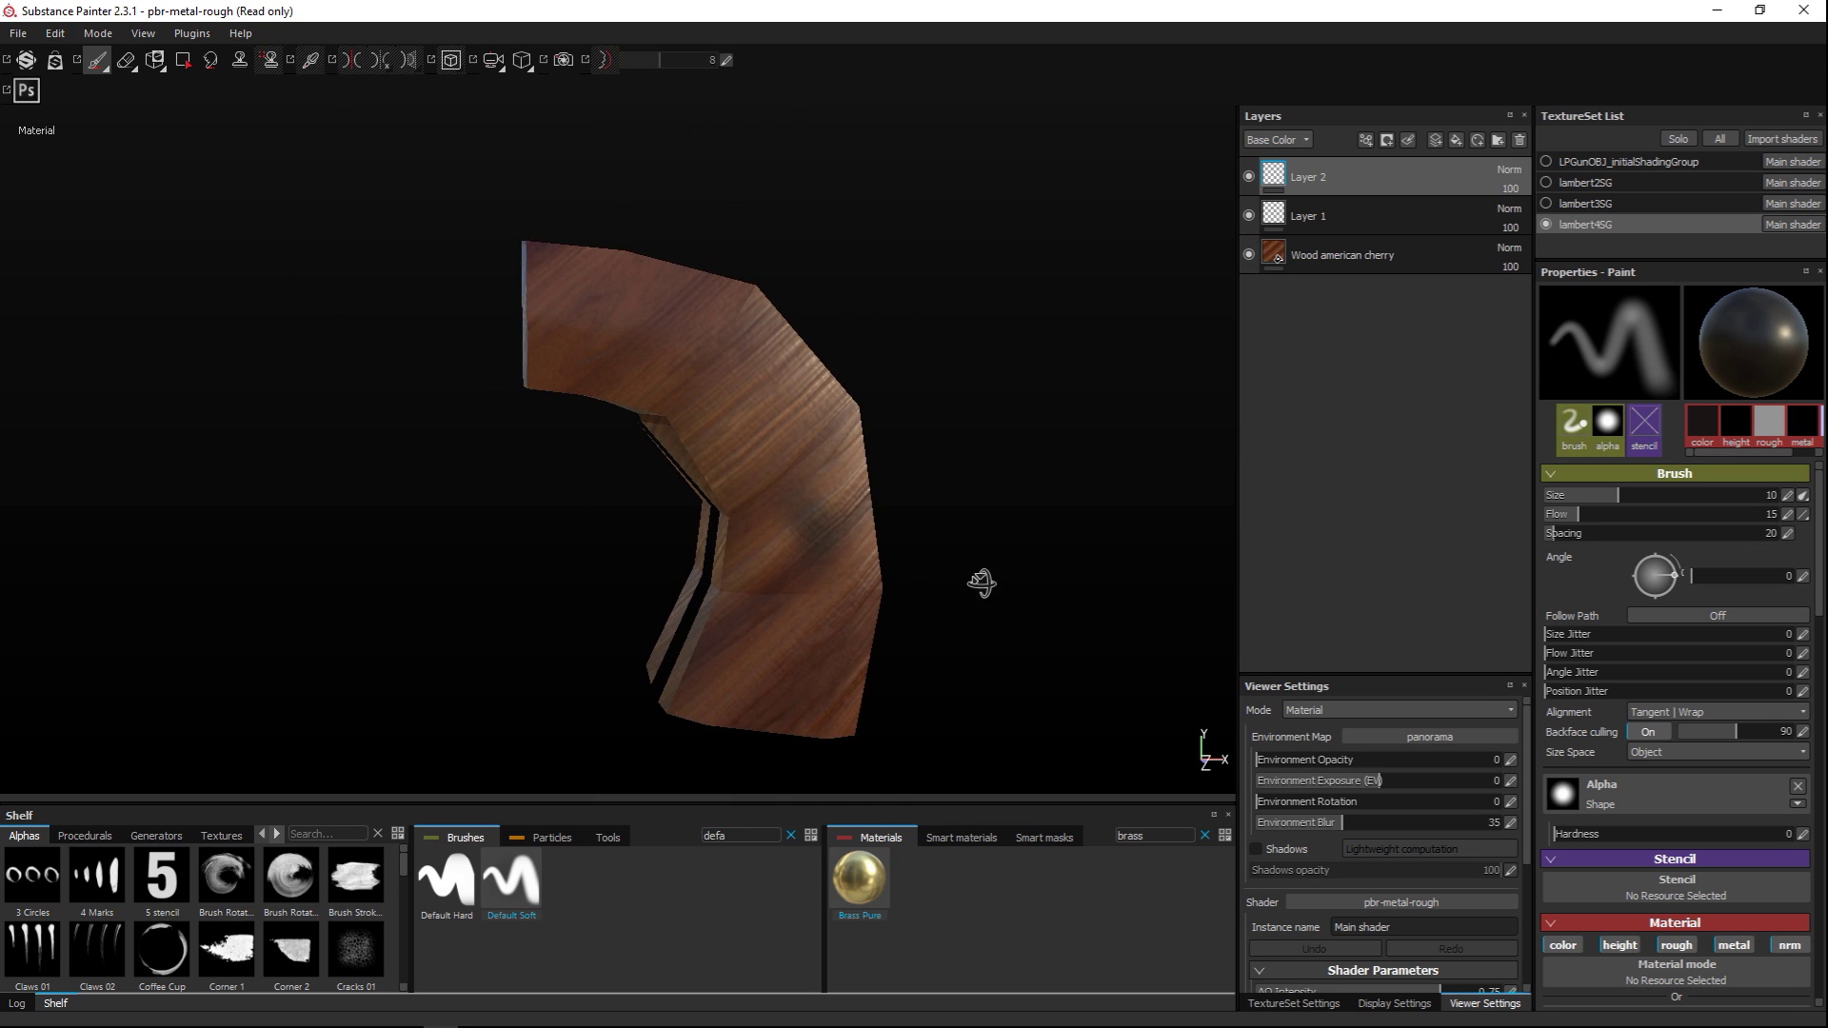
Undo the last dark stroke on the grip and set the brush Size to 31.34
key("ctrl+z")
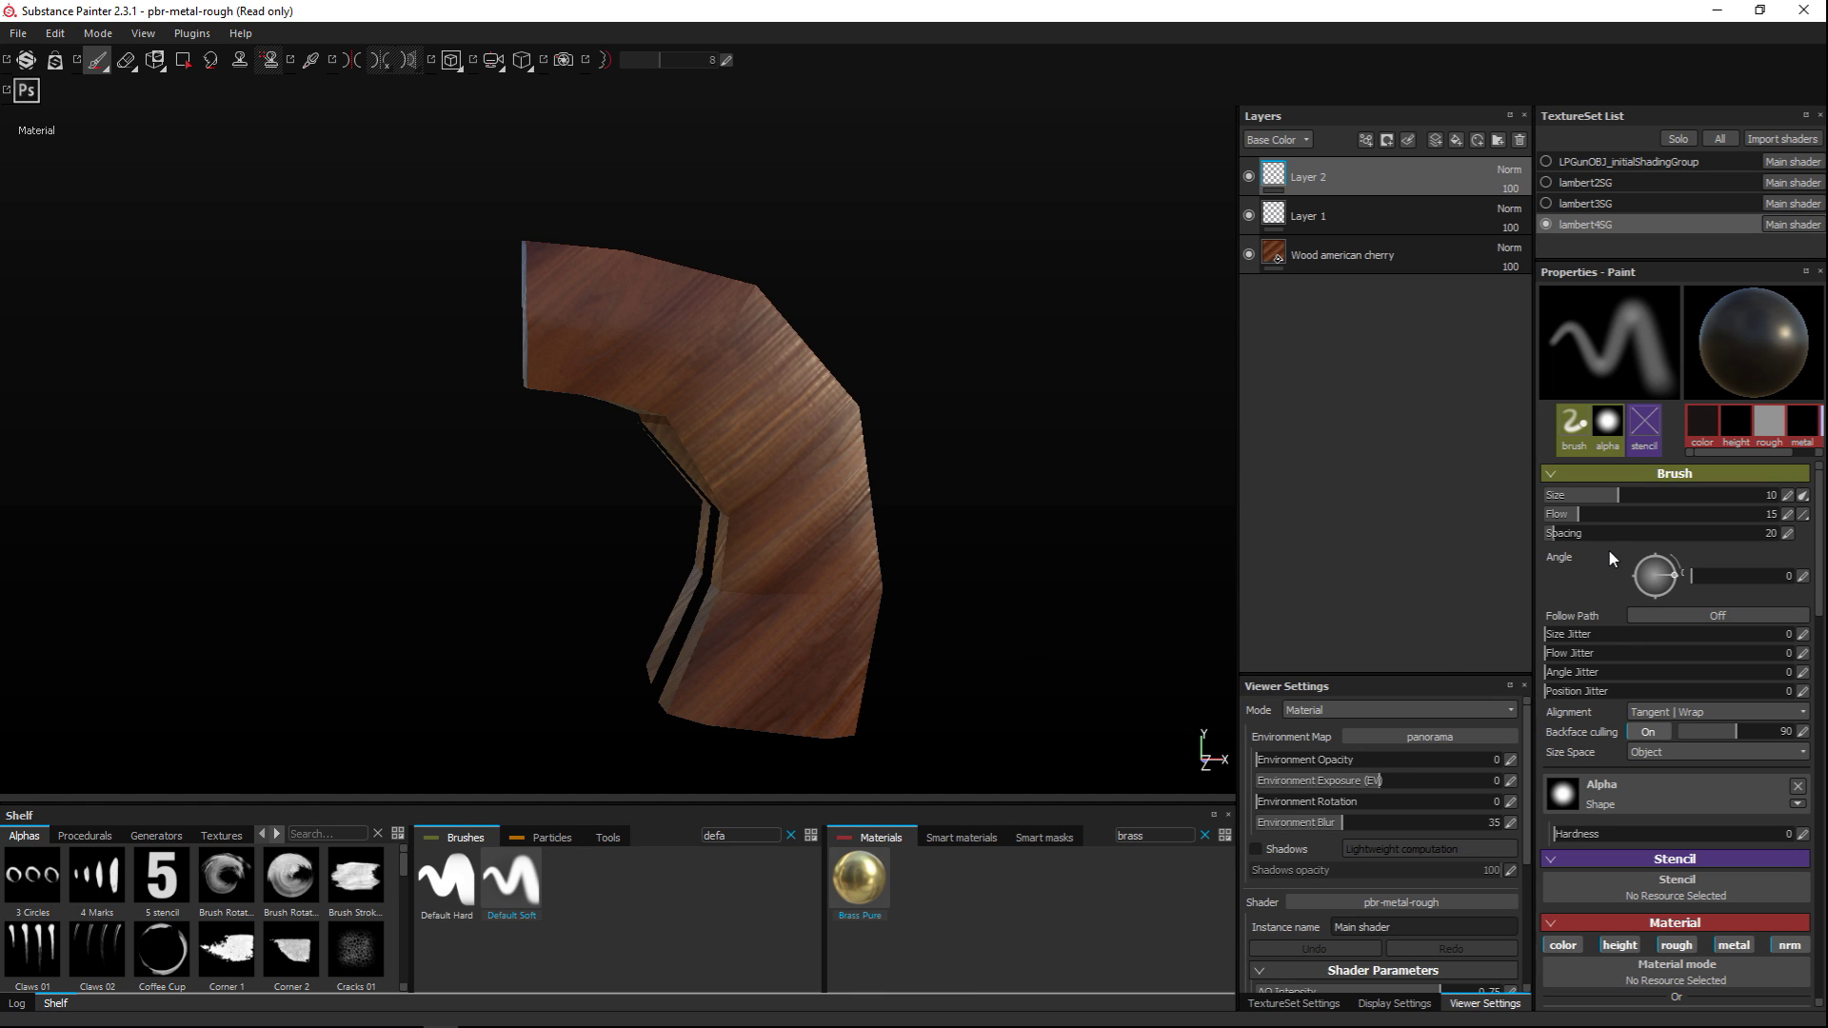
left_click_drag(1621, 493, 1672, 496)
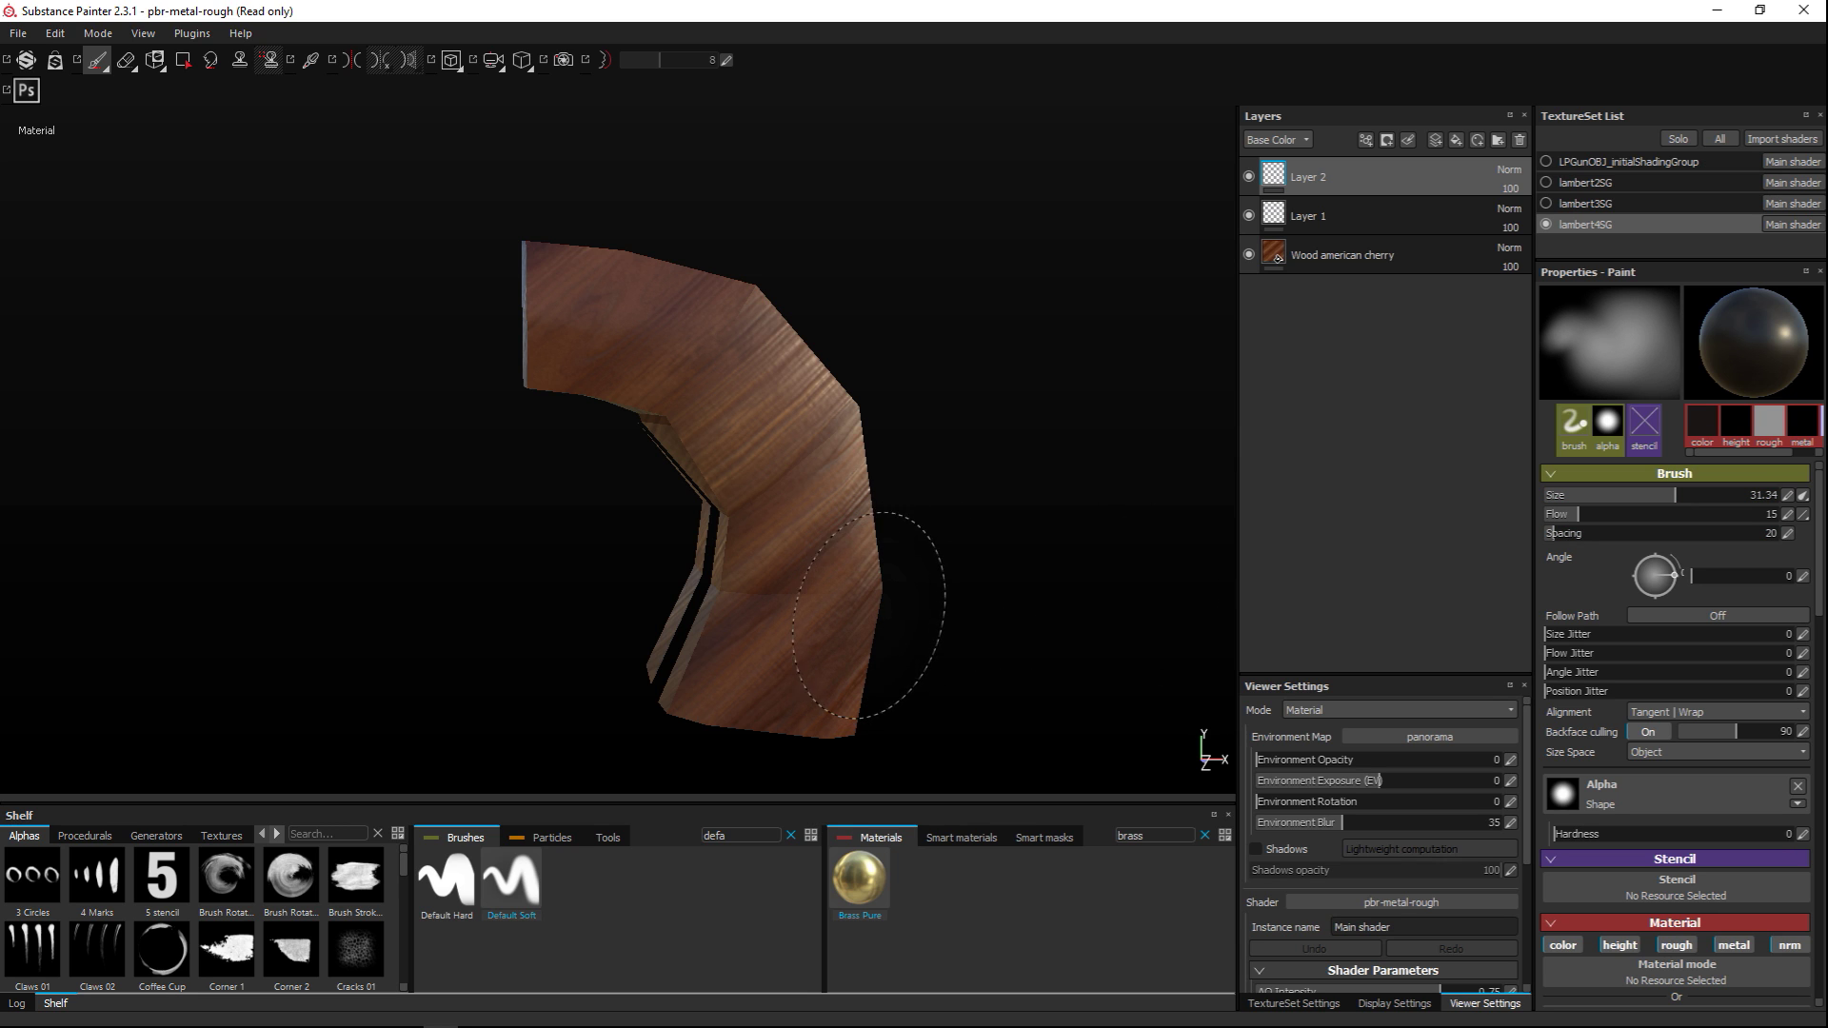
Paint soft dark grime over both sides, the upper end and the edges of the wooden grip
mouse_move(1086, 664)
left_mouse_down("alt")
mouse_move(1064, 596)
mouse_move(877, 709)
left_mouse_up("alt")
mouse_move(1017, 767)
left_mouse_down("alt")
mouse_move(967, 746)
mouse_move(928, 673)
left_mouse_up("alt")
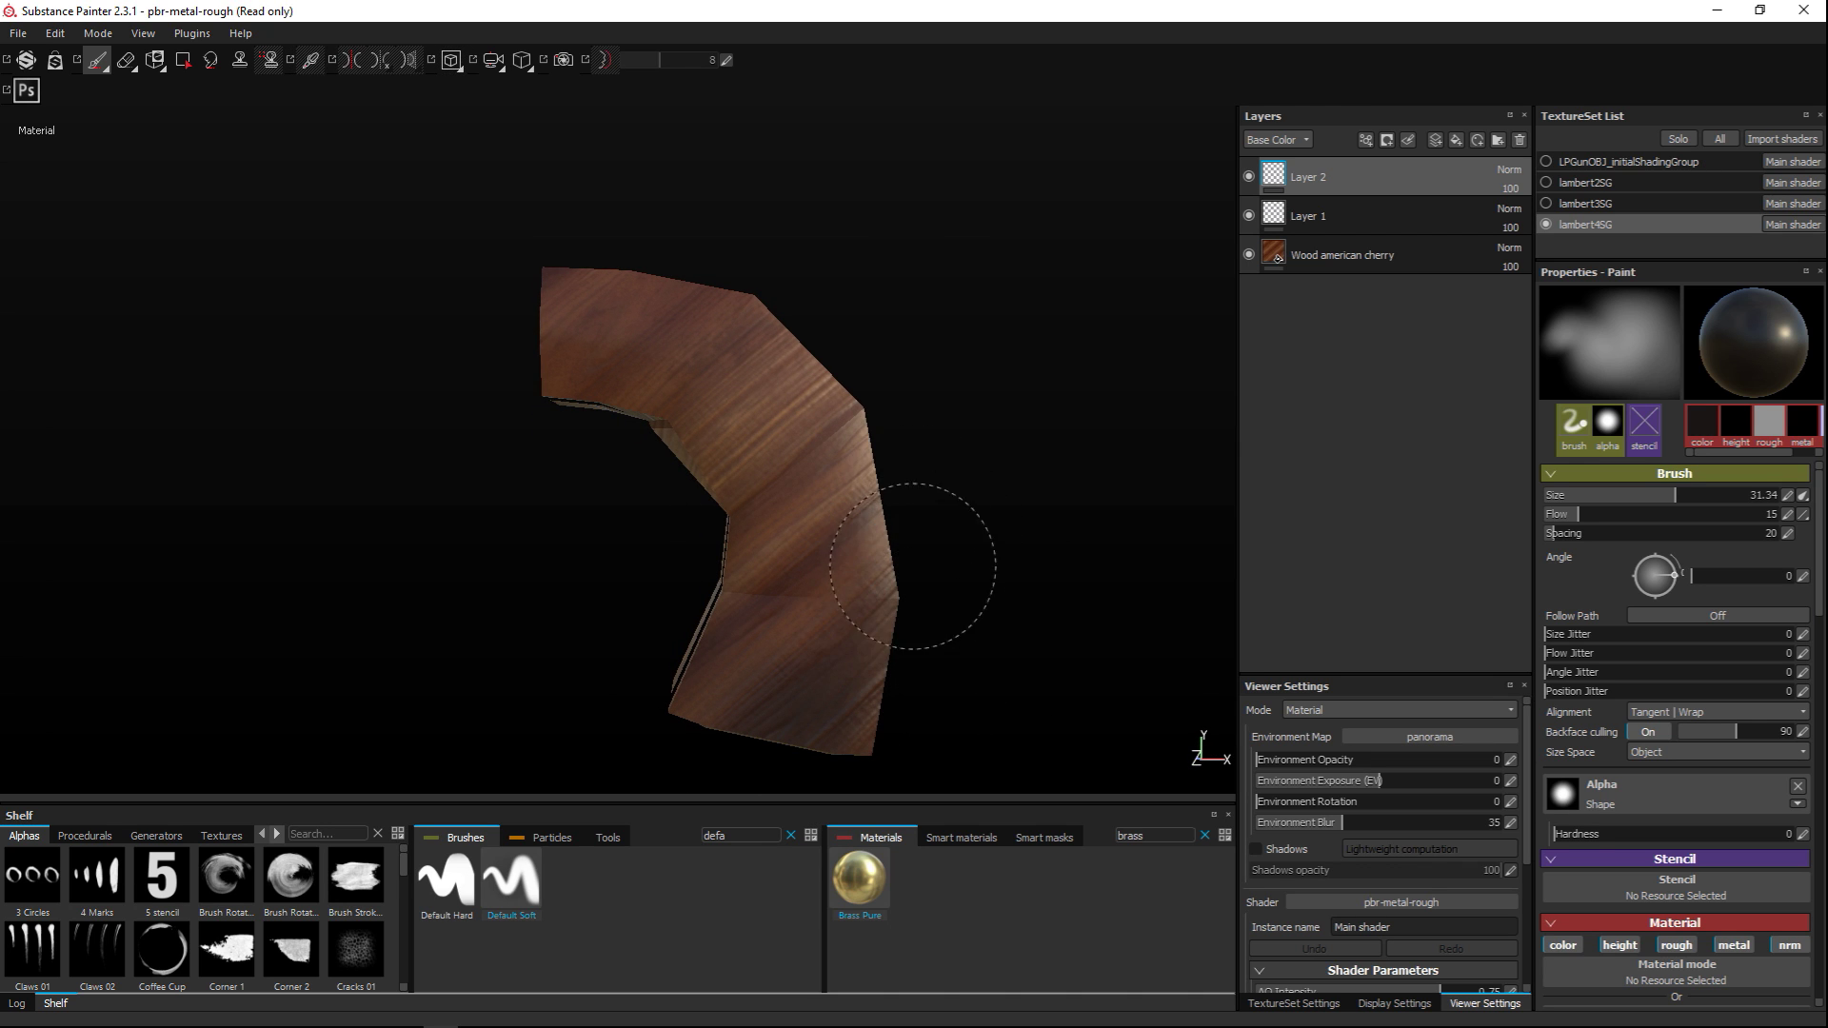
mouse_move(1057, 514)
left_mouse_down("alt")
mouse_move(1102, 571)
mouse_move(816, 373)
left_mouse_up("alt")
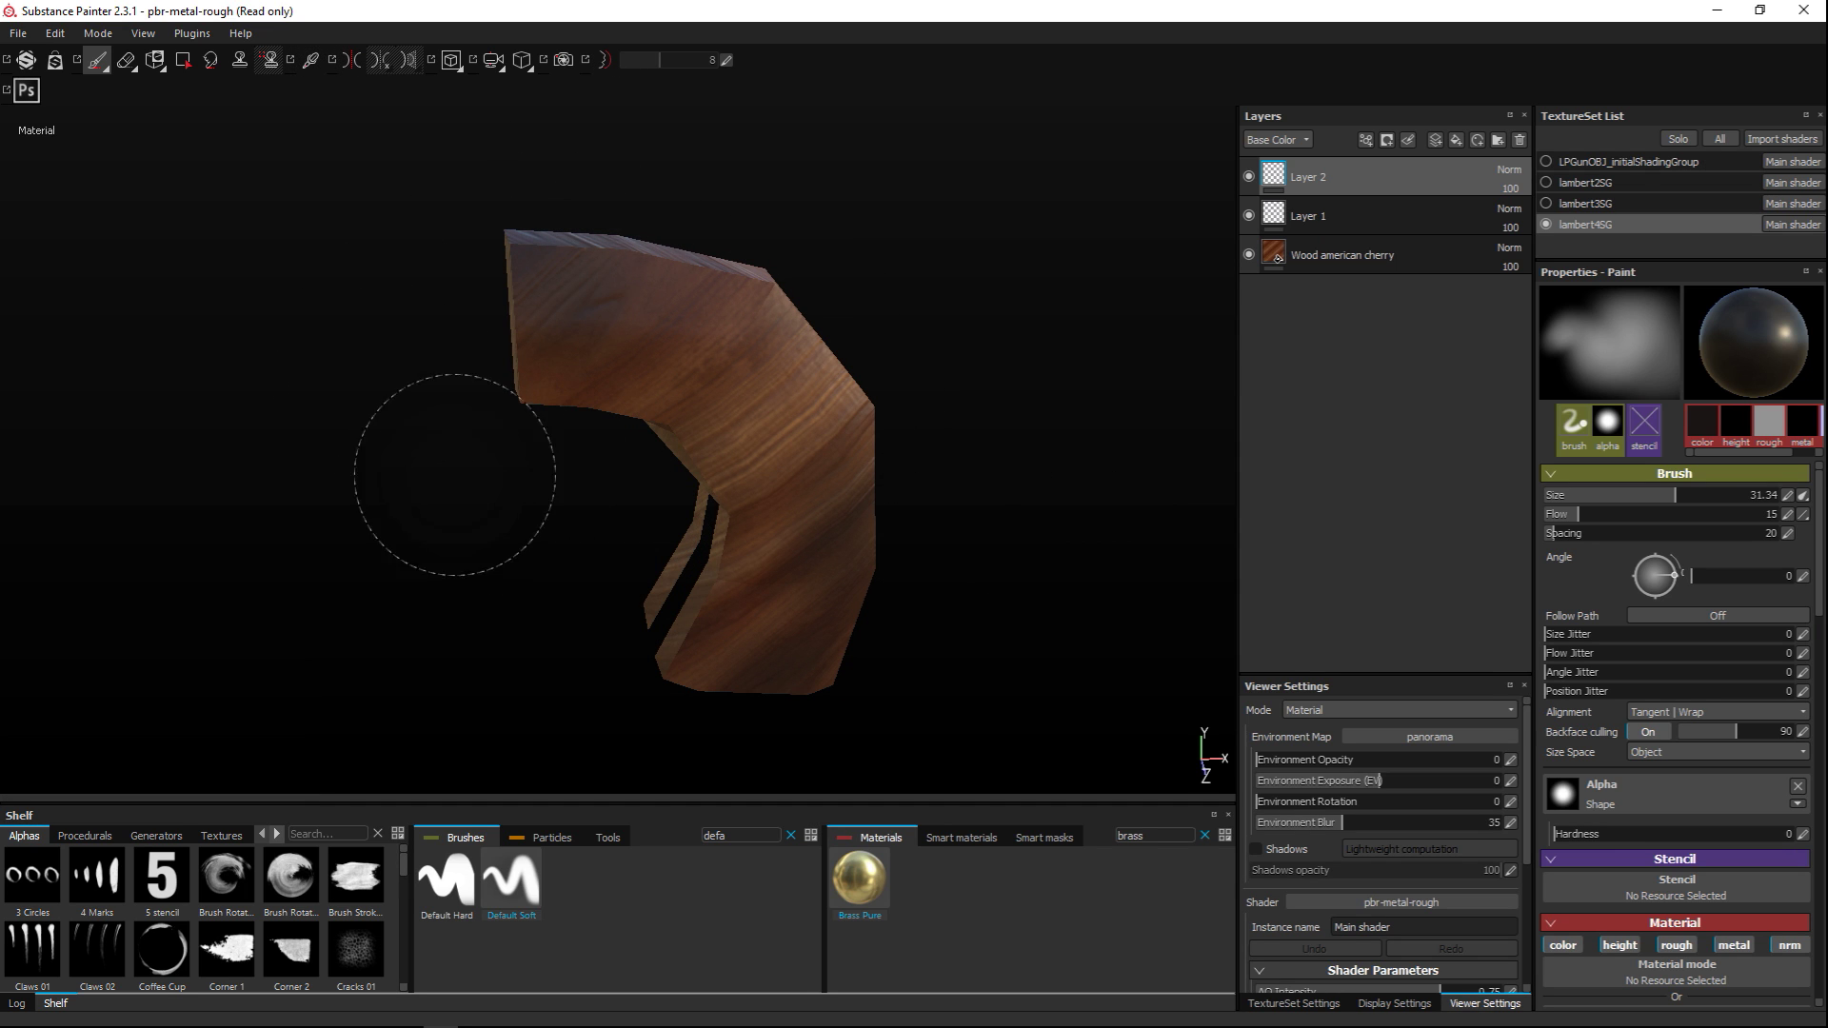
mouse_move(367, 427)
left_mouse_down("alt")
mouse_move(490, 523)
mouse_move(562, 476)
left_mouse_up("alt")
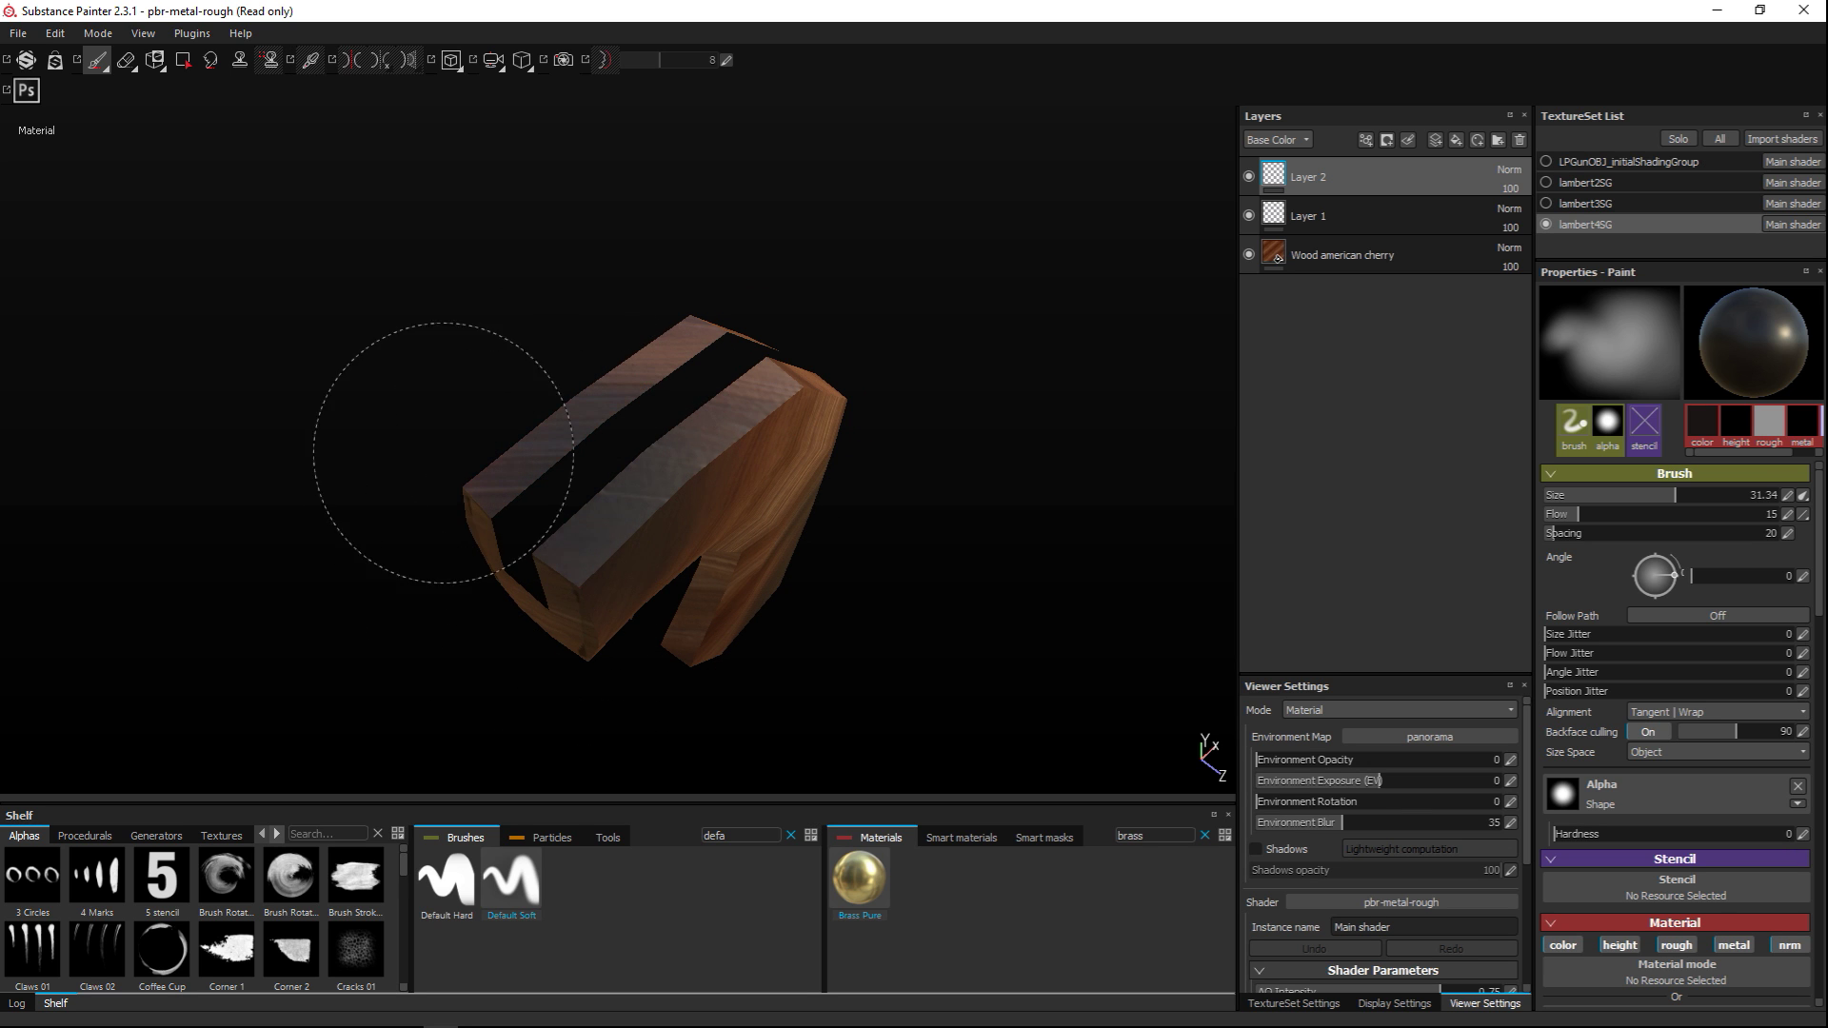
left_click_drag(1045, 597, 551, 510, "alt")
middle_click_drag(551, 510, 321, 322, "alt")
mouse_move(321, 323)
left_mouse_down("alt")
mouse_move(404, 522)
mouse_move(461, 579)
left_mouse_up("alt")
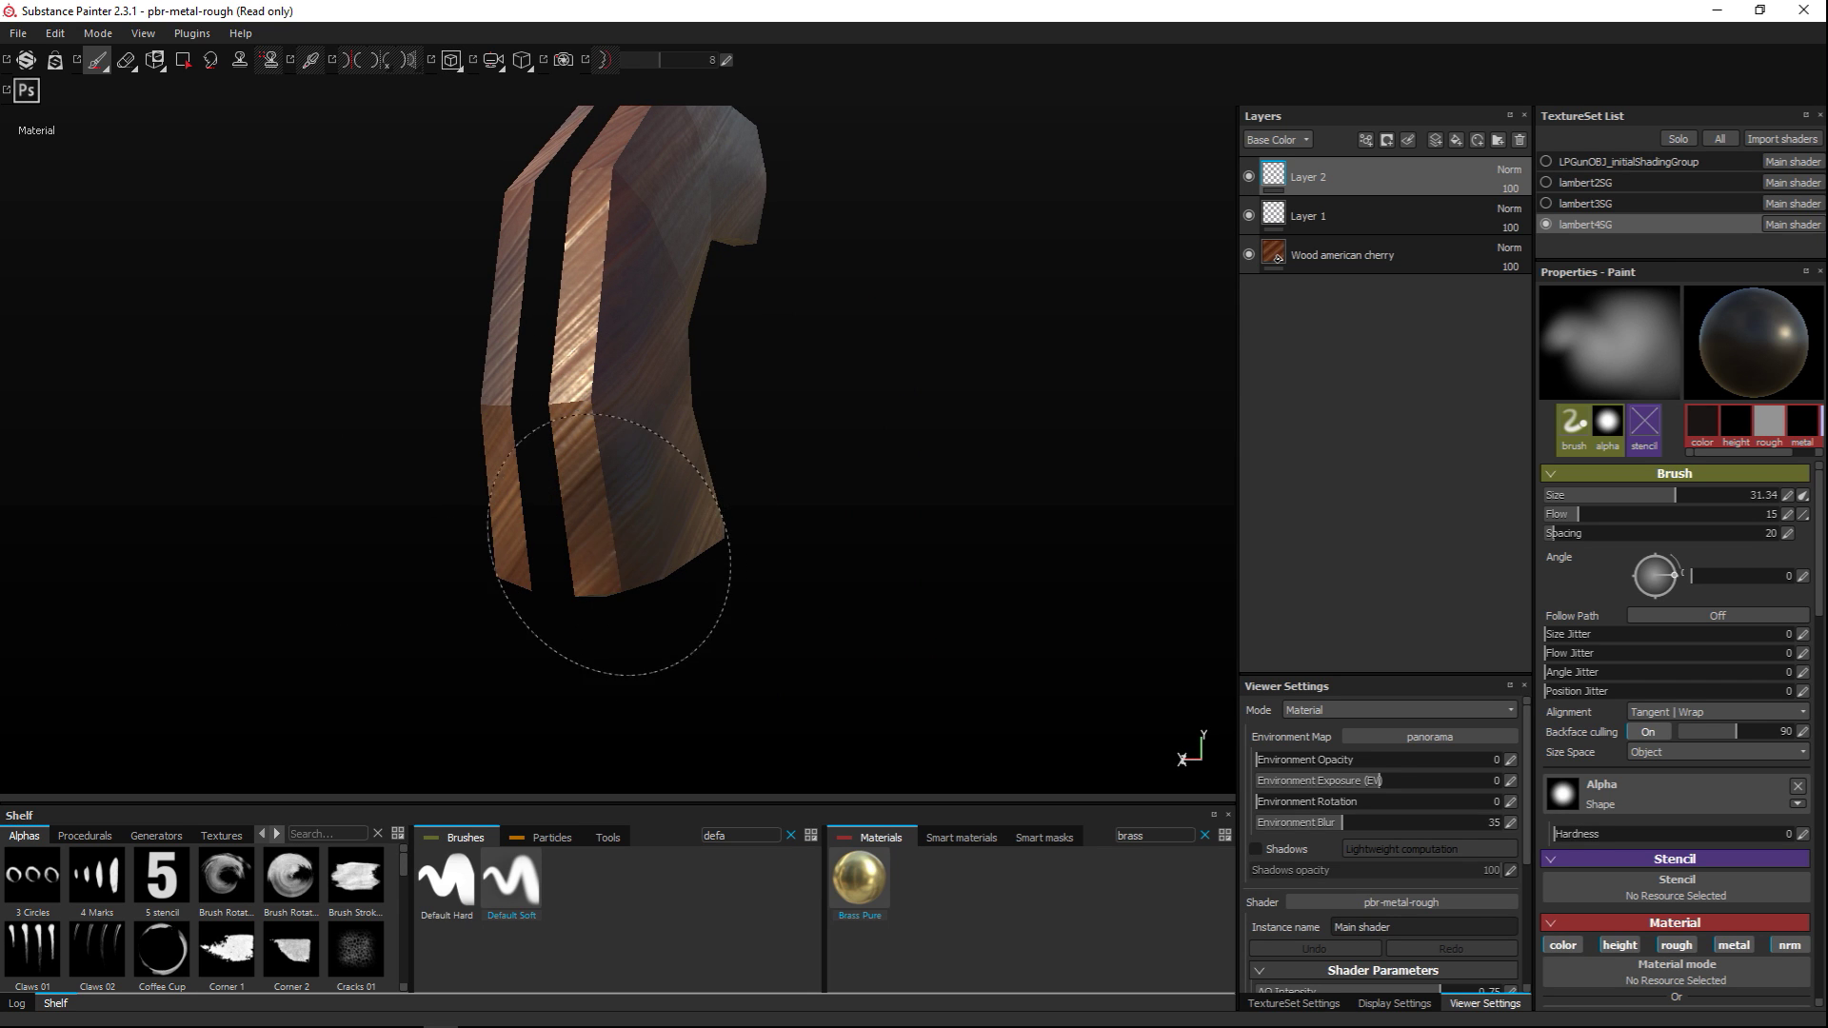
mouse_move(645, 603)
left_mouse_down("alt")
mouse_move(822, 622)
mouse_move(914, 550)
mouse_move(893, 709)
mouse_move(694, 448)
left_mouse_up("alt")
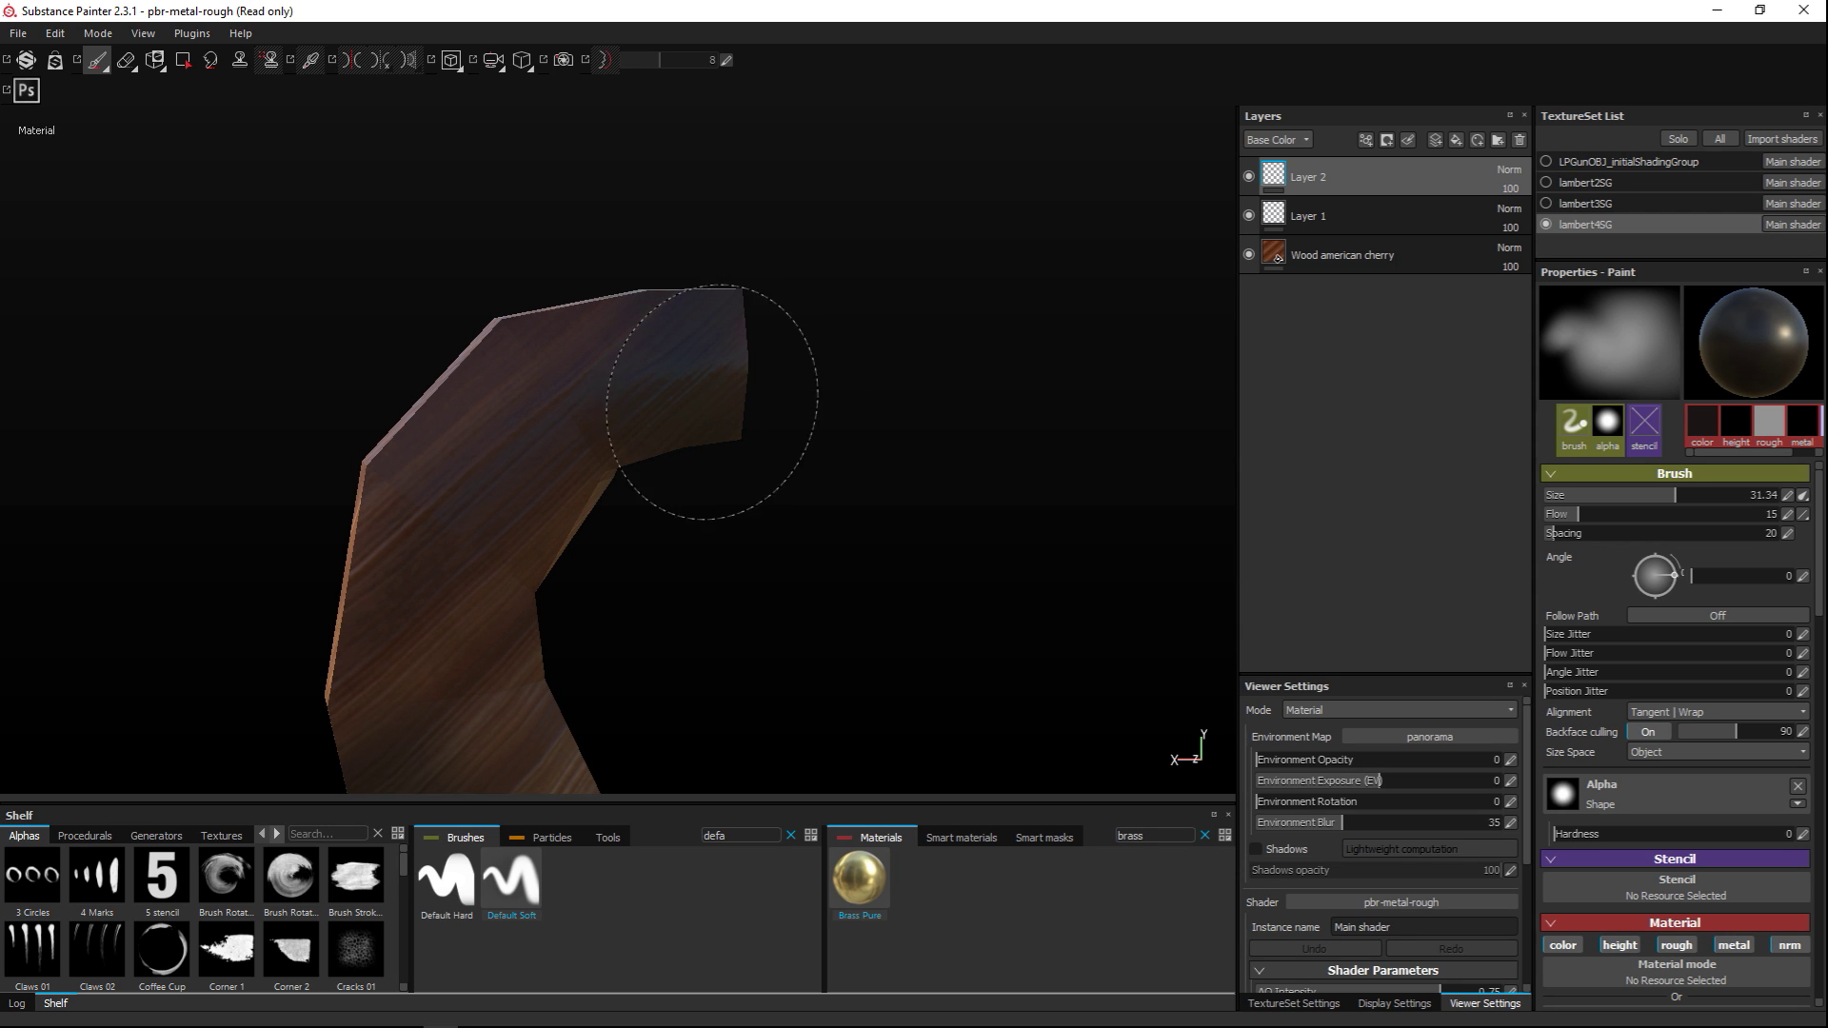
mouse_move(734, 552)
left_mouse_down("alt")
mouse_move(882, 582)
mouse_move(943, 543)
left_mouse_up("alt")
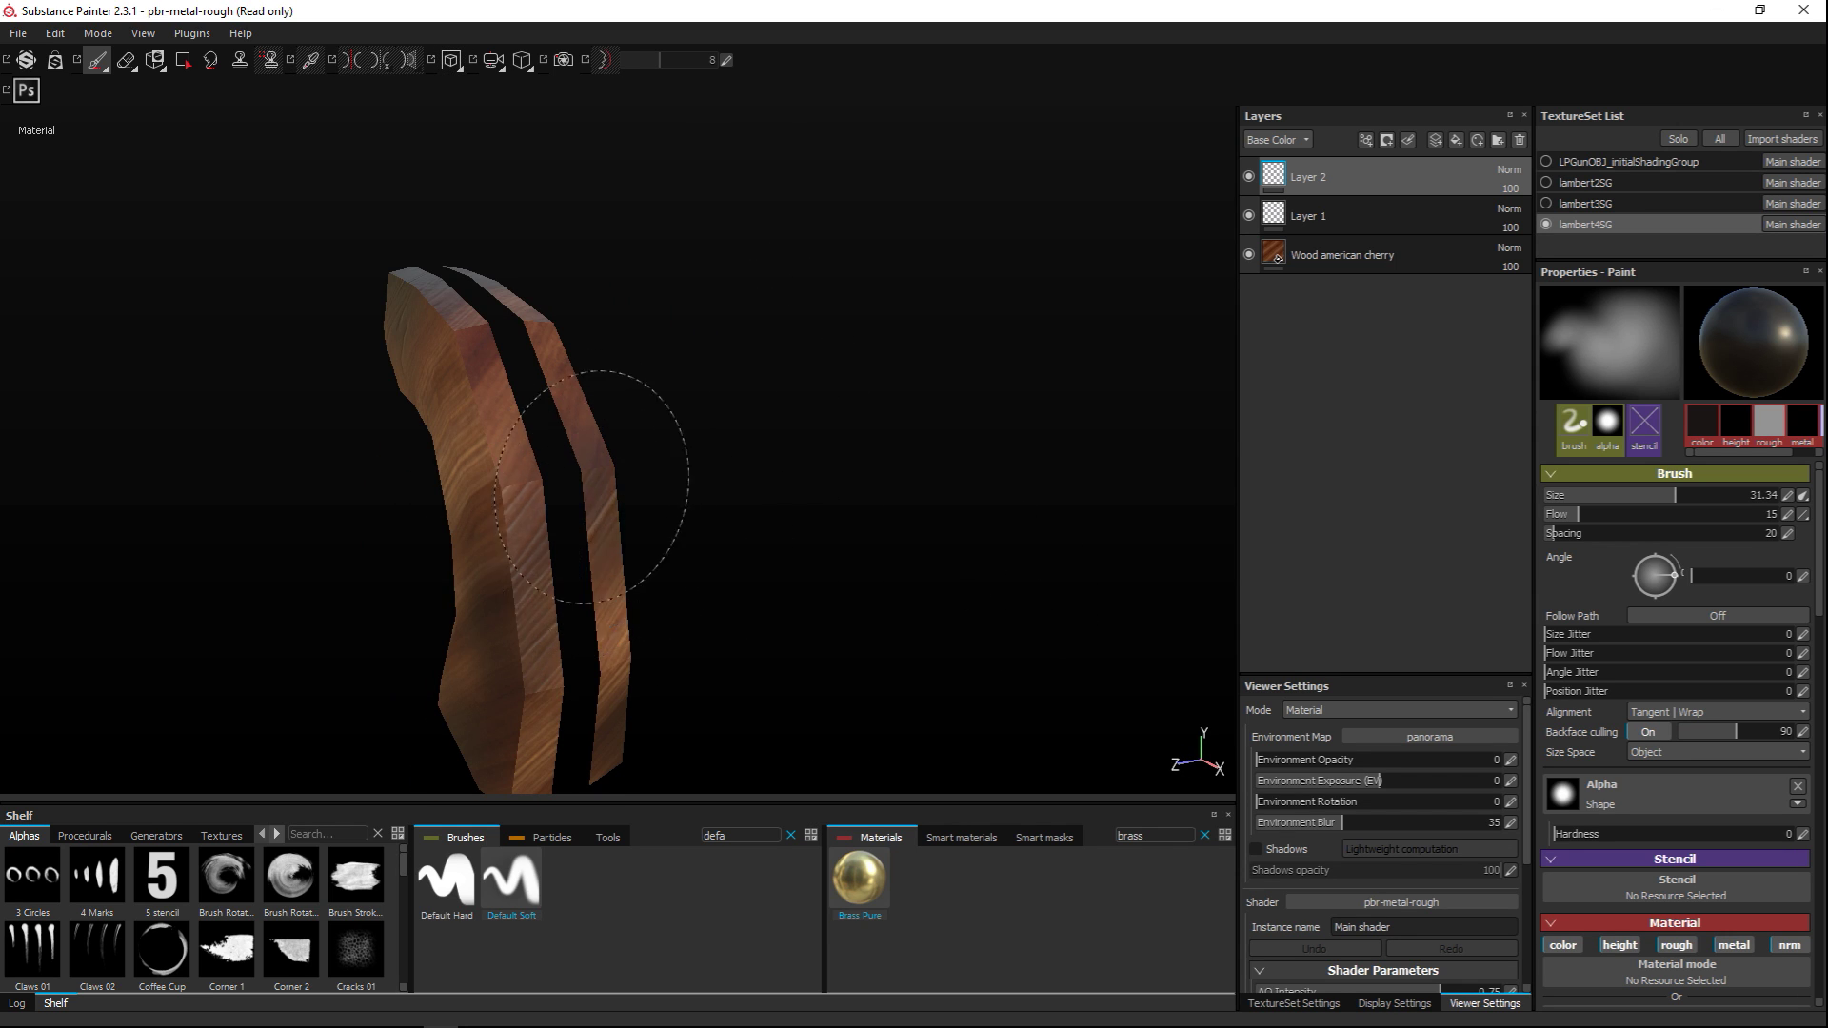
left_click_drag(594, 533, 861, 531, "alt")
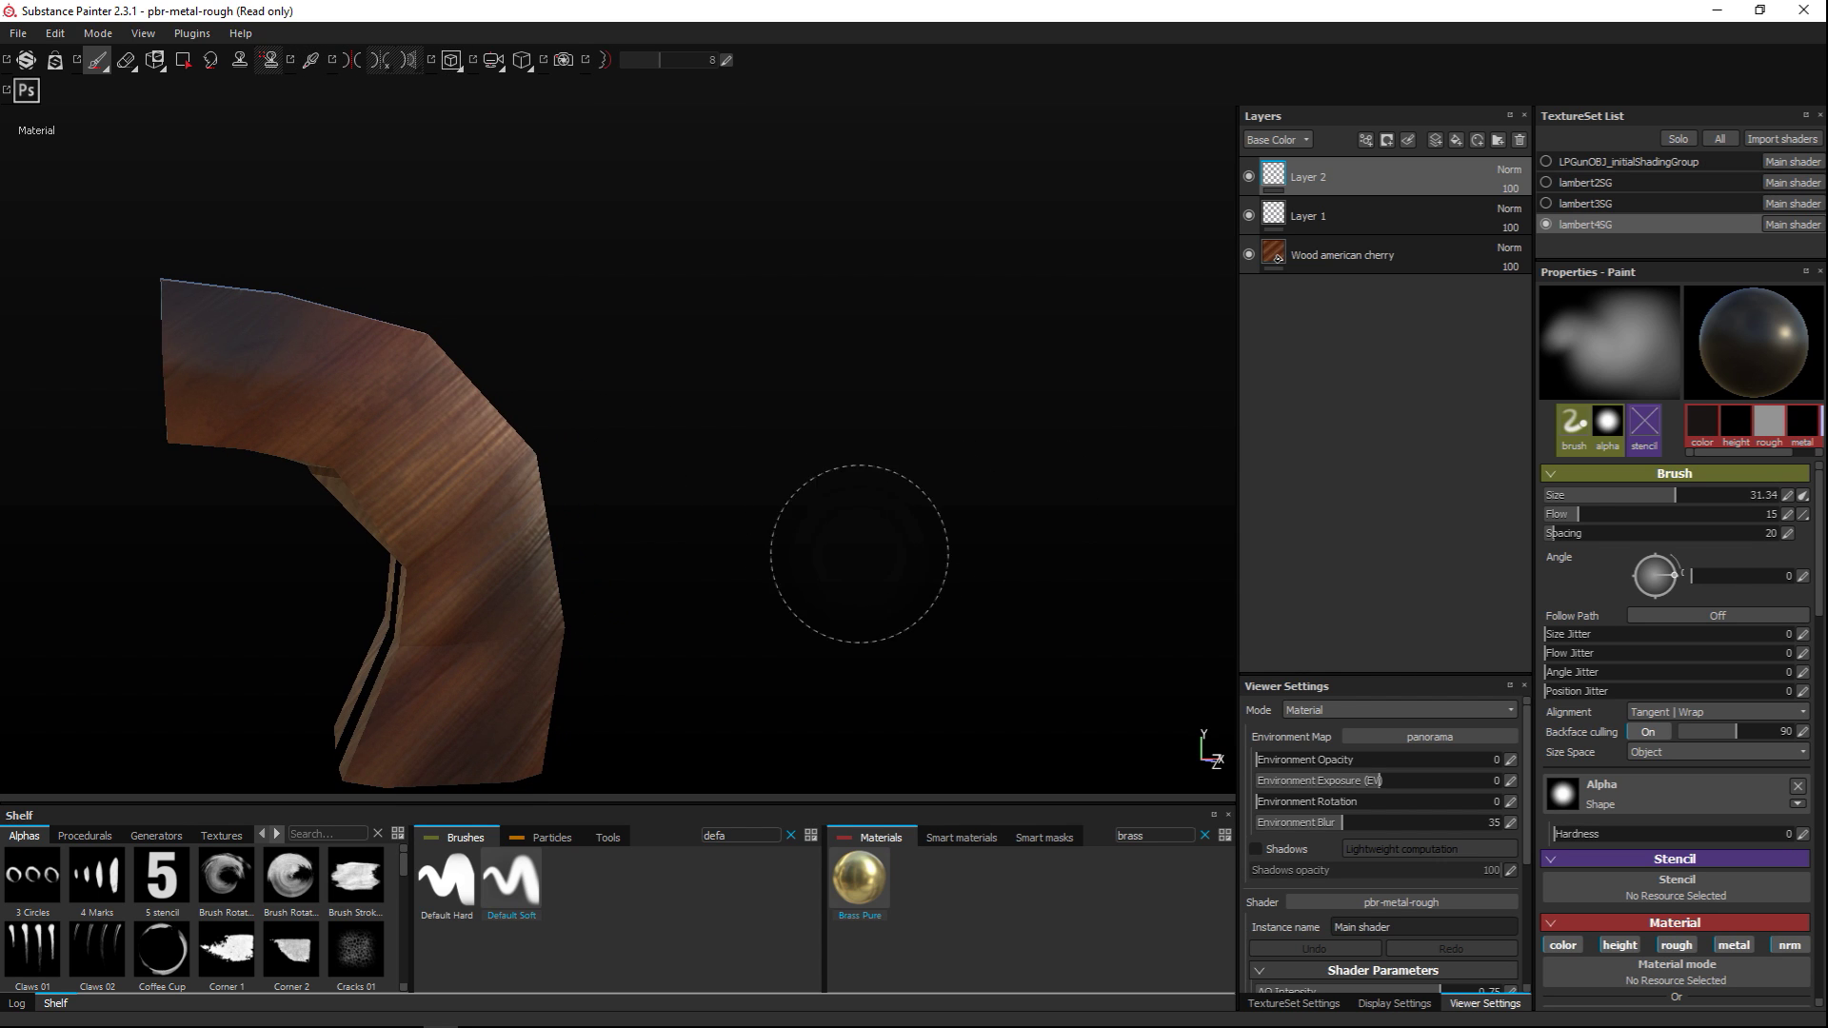
Hide the grip and the steel parts so only the lambert2SG brass barrel is shown
left_click(1547, 226)
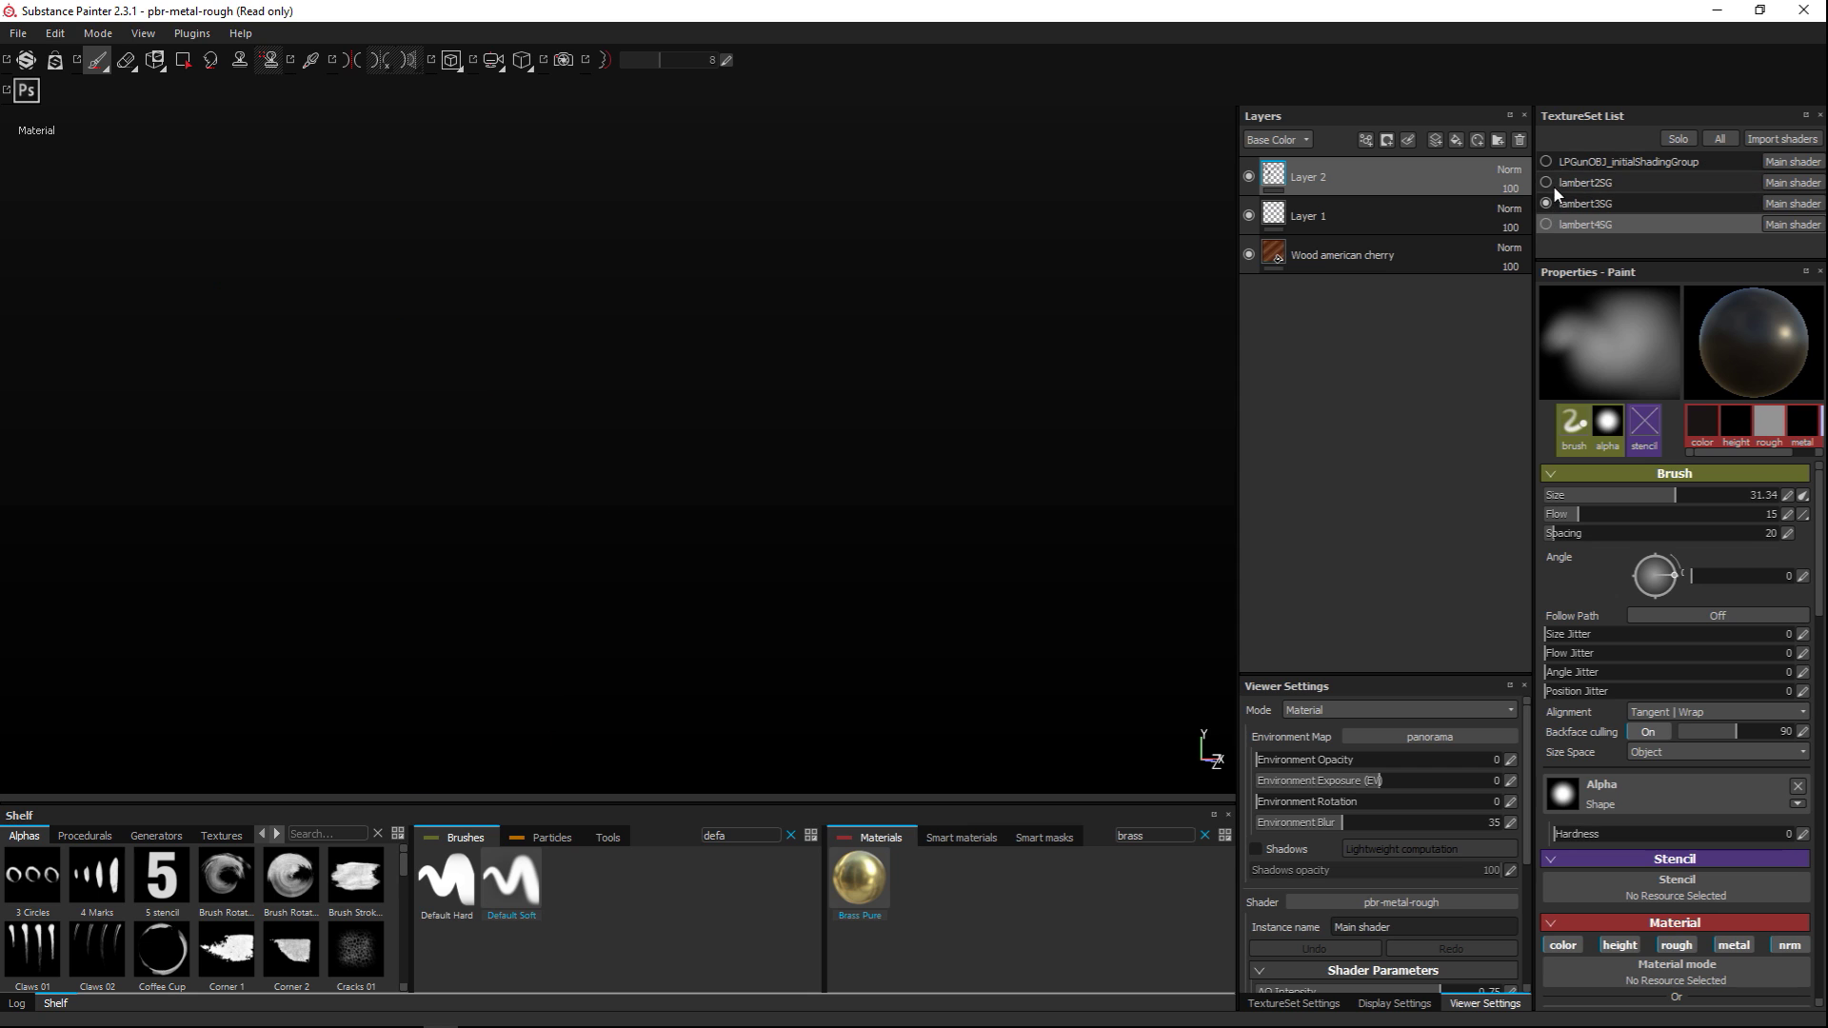
left_click(1549, 162)
left_click(1548, 182)
left_click(1548, 204)
mouse_move(882, 380)
left_mouse_down("alt")
mouse_move(686, 416)
mouse_move(718, 416)
mouse_move(703, 461)
mouse_move(762, 510)
mouse_move(1057, 461)
mouse_move(1095, 429)
left_mouse_up("alt")
left_click(1547, 183)
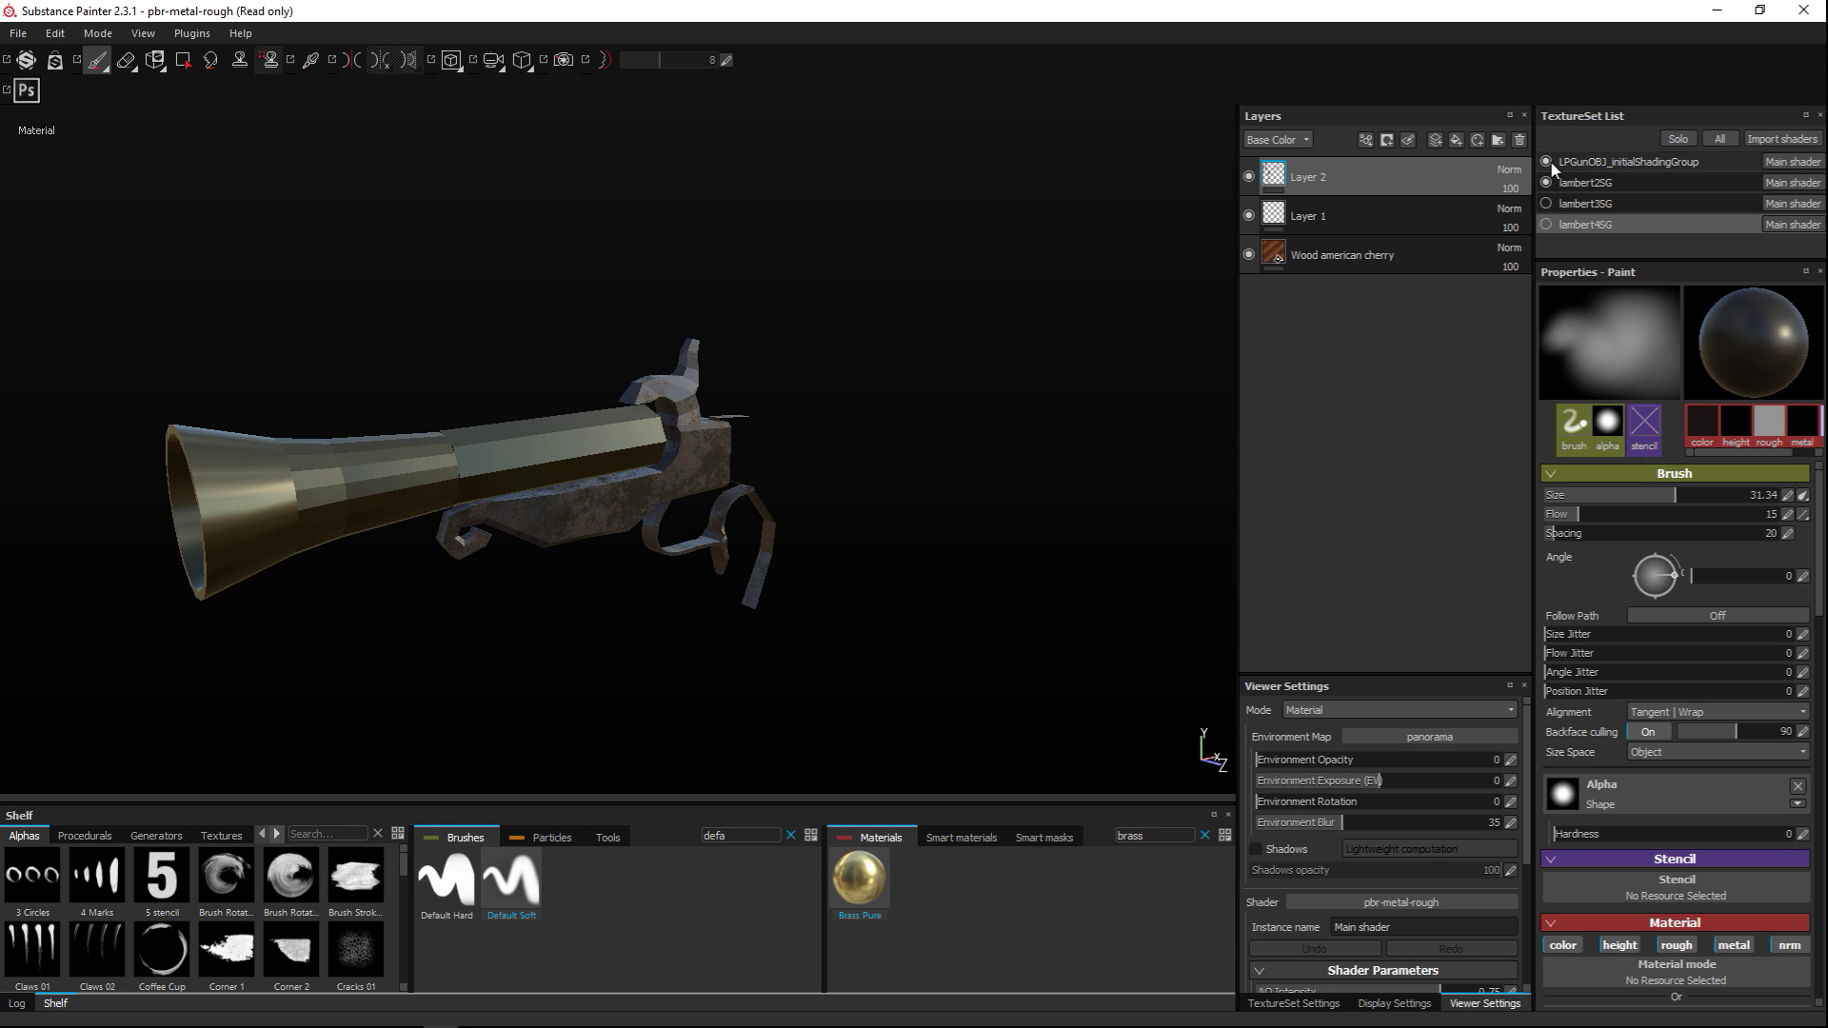
left_click(1547, 161)
Make lambert2SG the active texture set and set the brush Size to 13.28
scroll(804, 518, "up", 3)
scroll(775, 534, "down", 3)
mouse_move(775, 535)
left_mouse_down("alt")
mouse_move(723, 568)
mouse_move(914, 575)
mouse_move(864, 584)
left_mouse_up("alt")
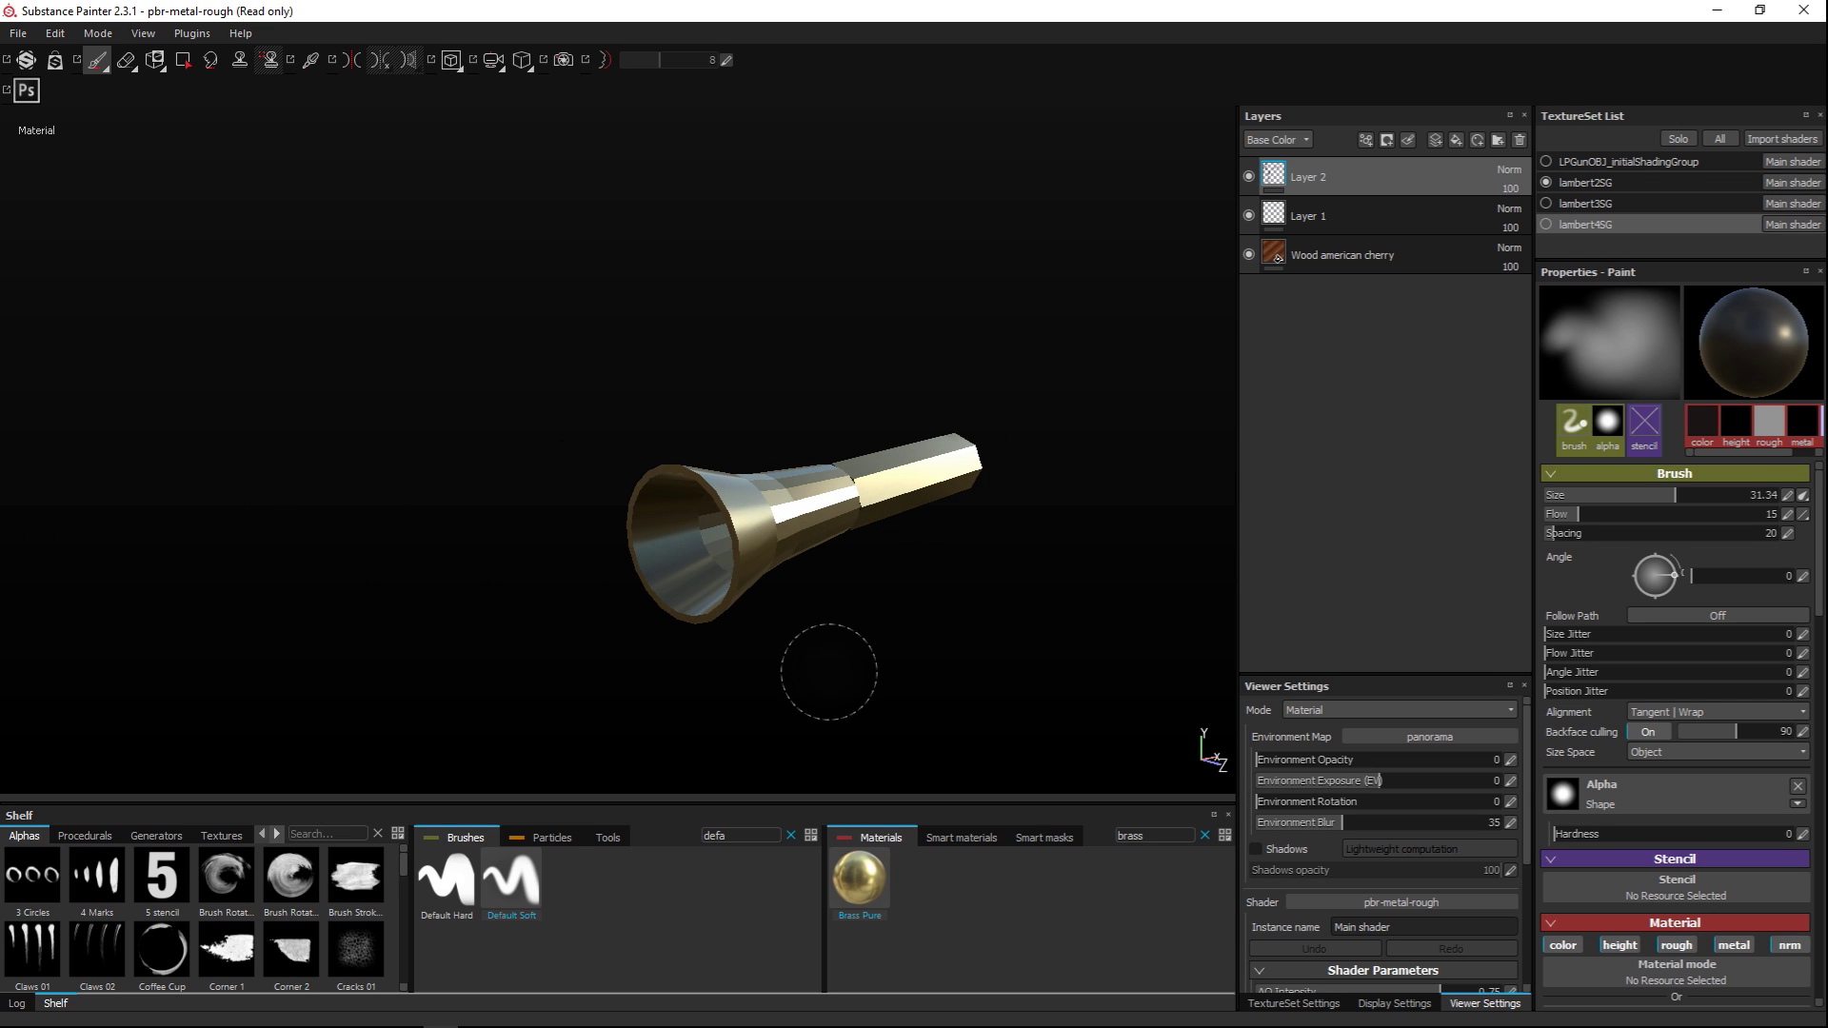
mouse_move(466, 645)
left_mouse_down("alt")
mouse_move(506, 580)
mouse_move(416, 583)
left_mouse_up("alt")
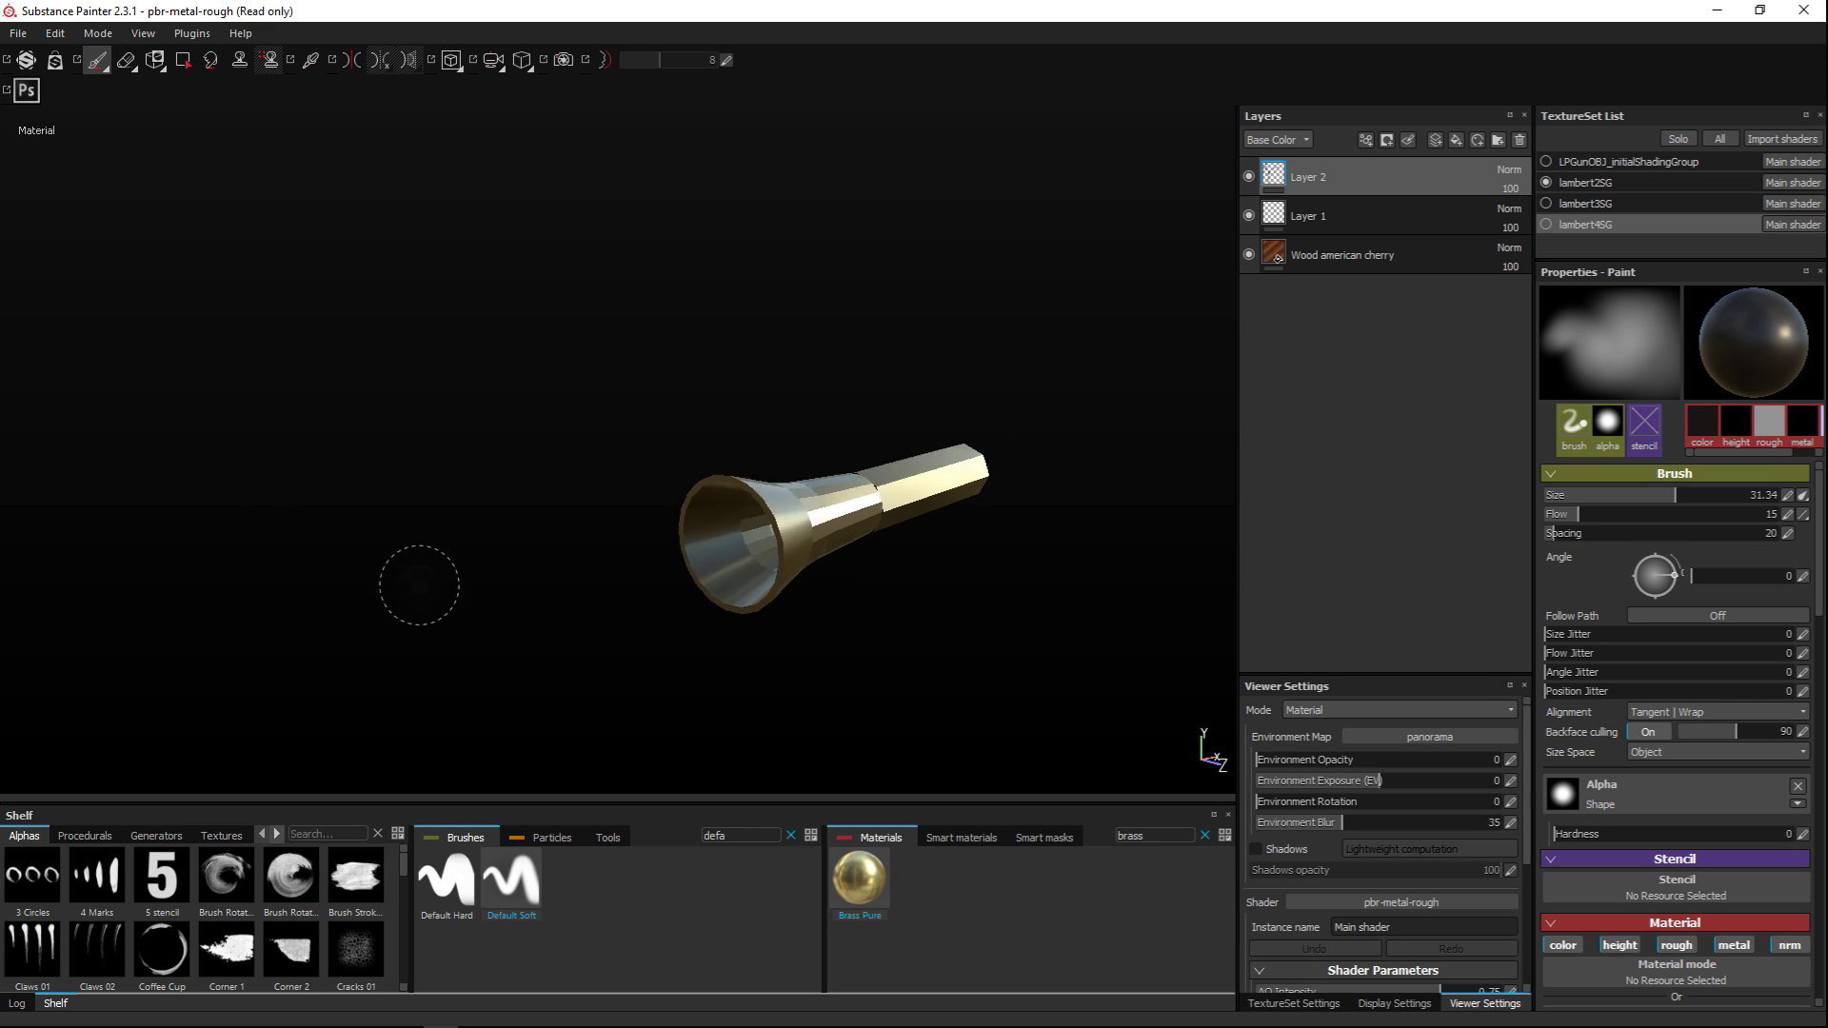
scroll(468, 600, "up", 2)
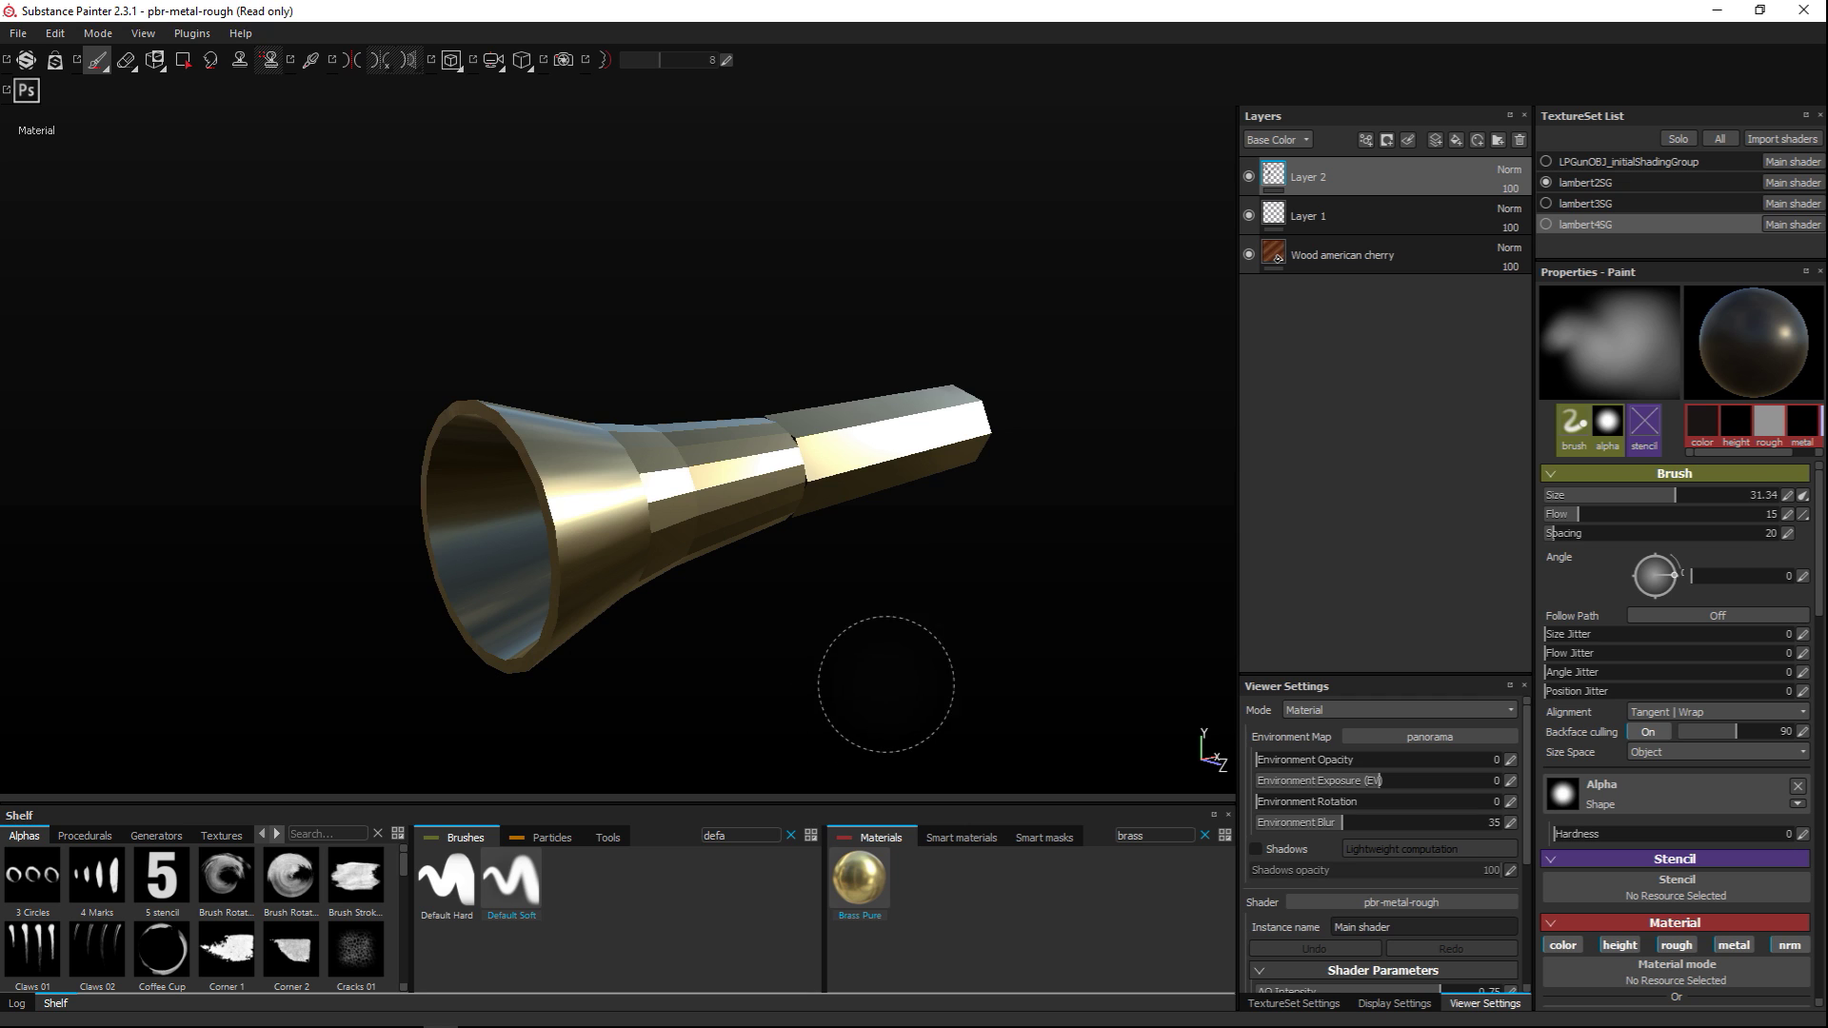
mouse_move(877, 673)
middle_mouse_down("alt")
mouse_move(875, 629)
mouse_move(825, 644)
middle_mouse_up("alt")
scroll(762, 666, "up", 2)
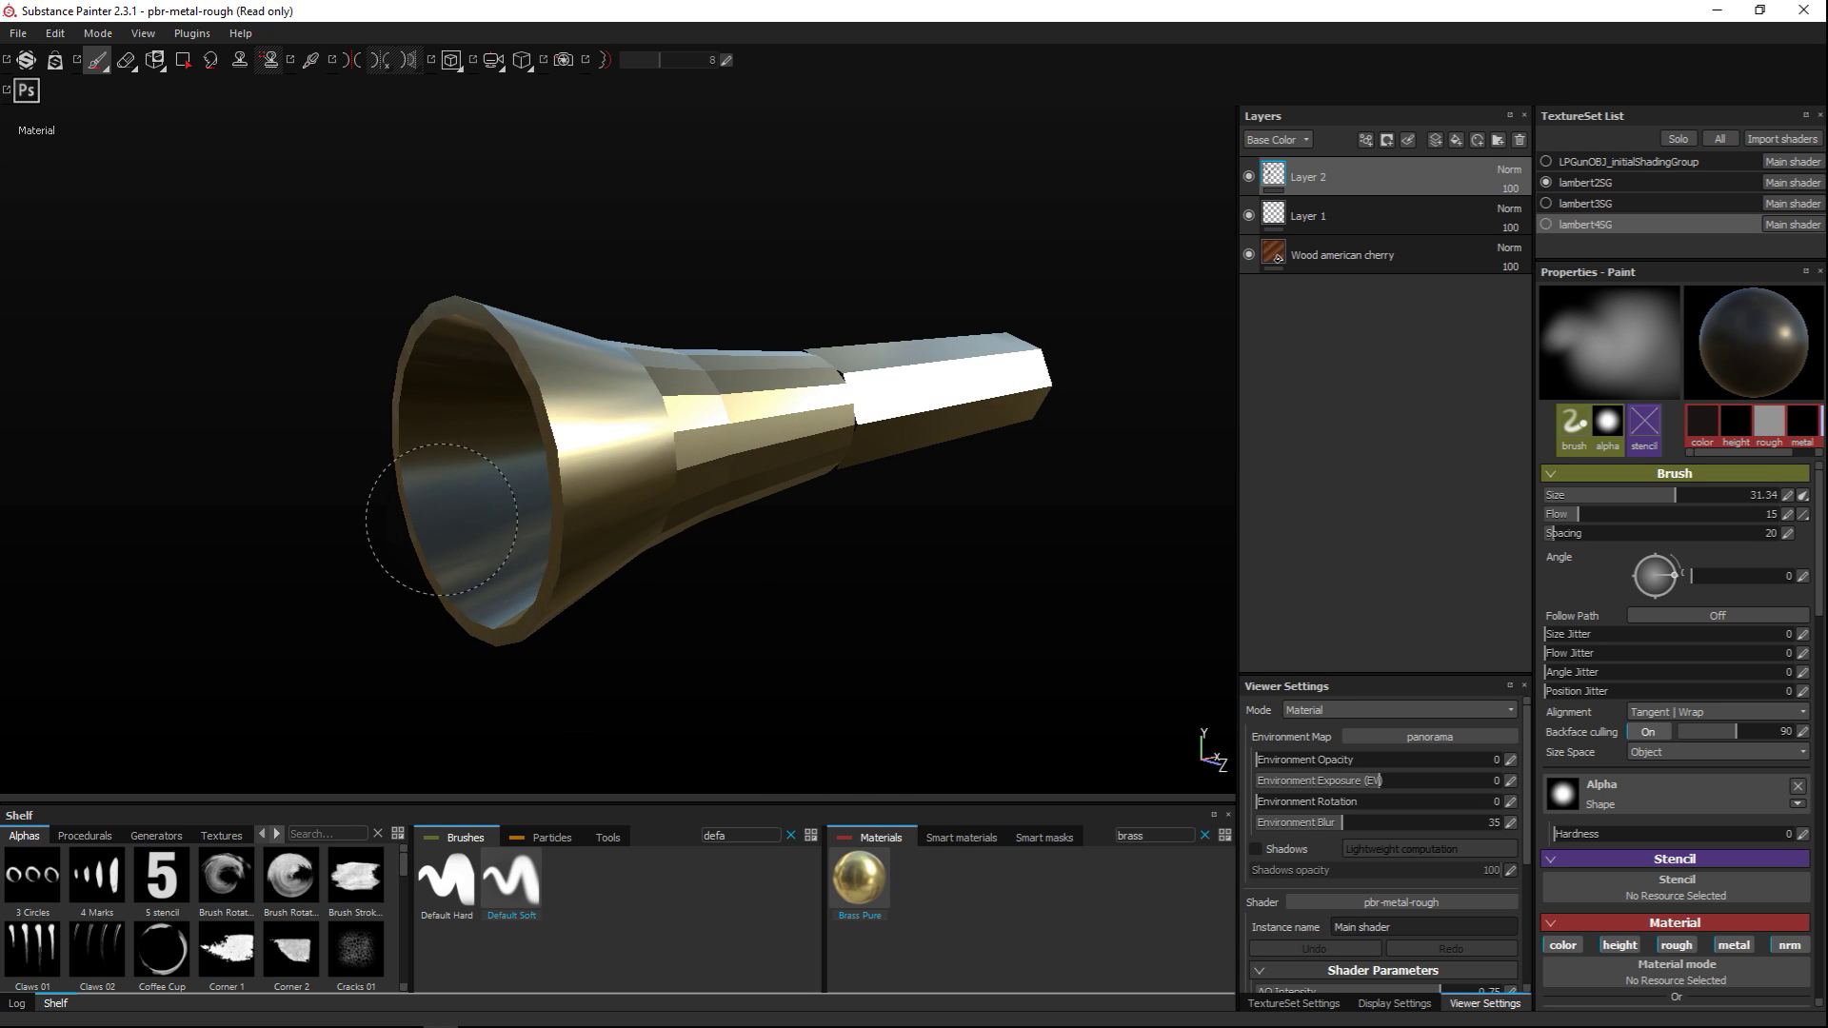
left_click(1587, 186)
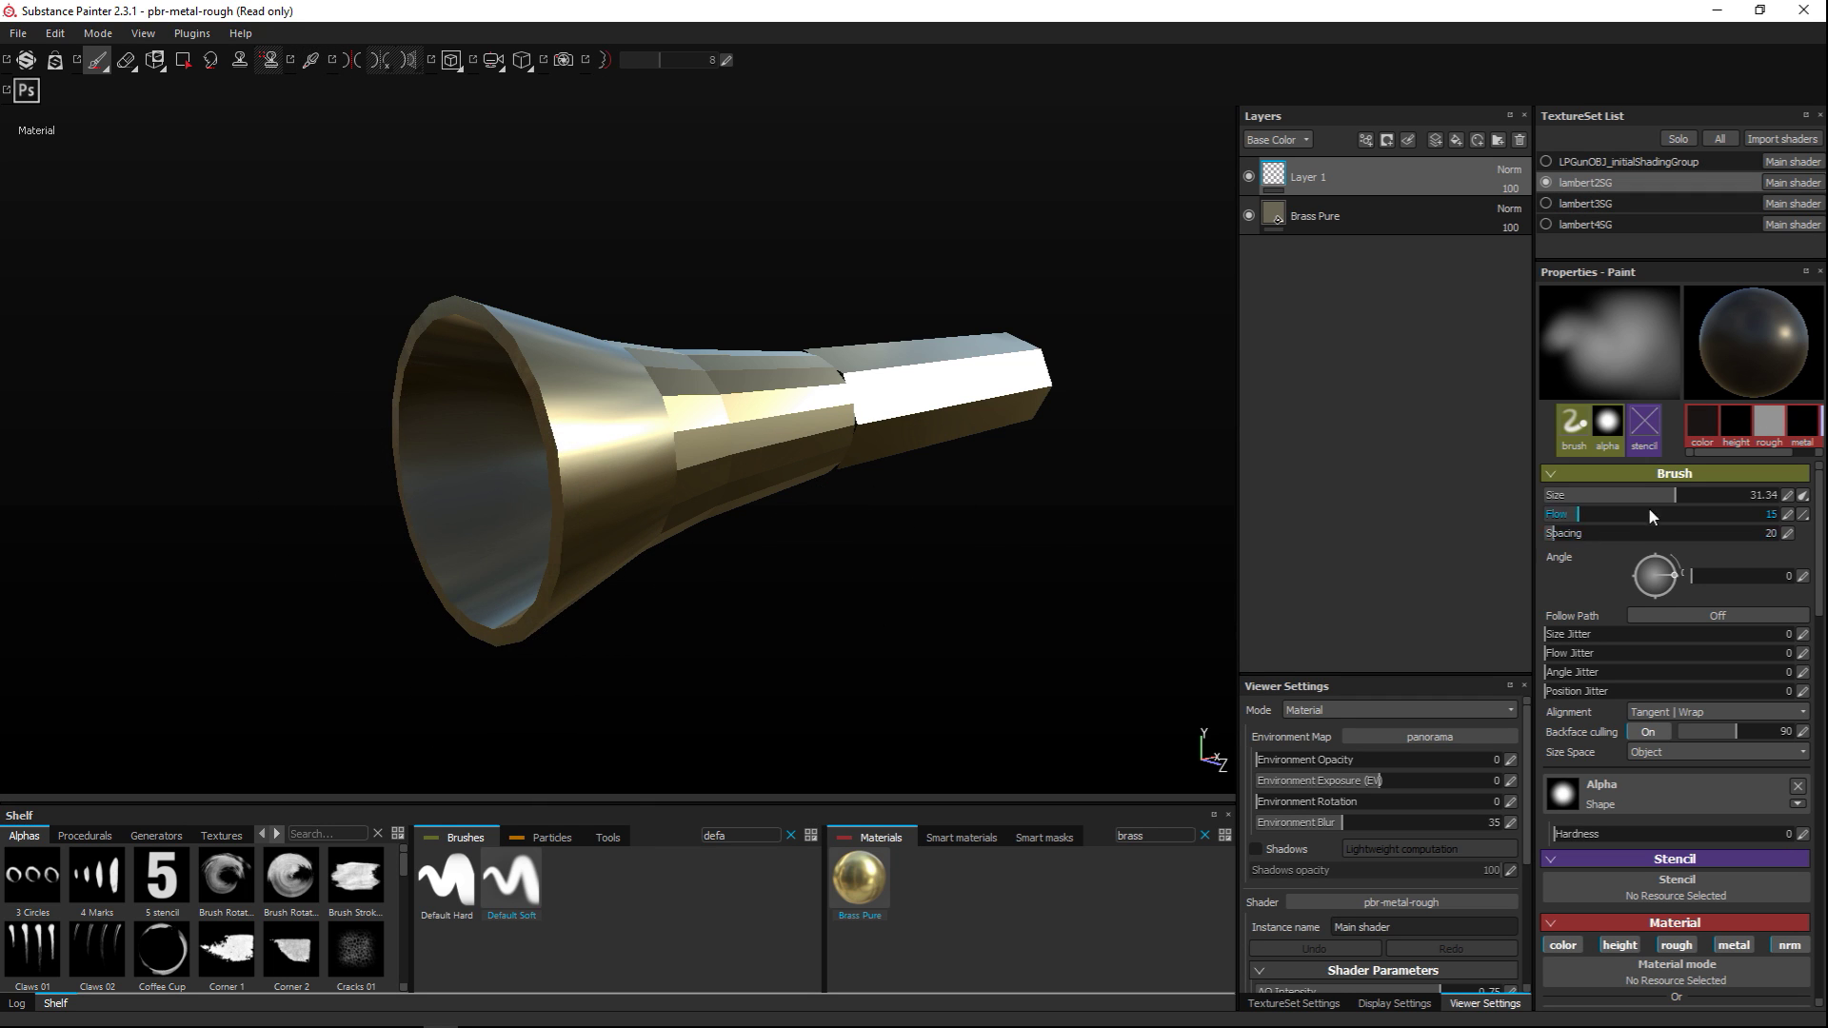
left_click_drag(1668, 507, 1630, 505)
Paint dark grime inside the flared muzzle and near its rim on Layer 1
scroll(740, 586, "up", 2)
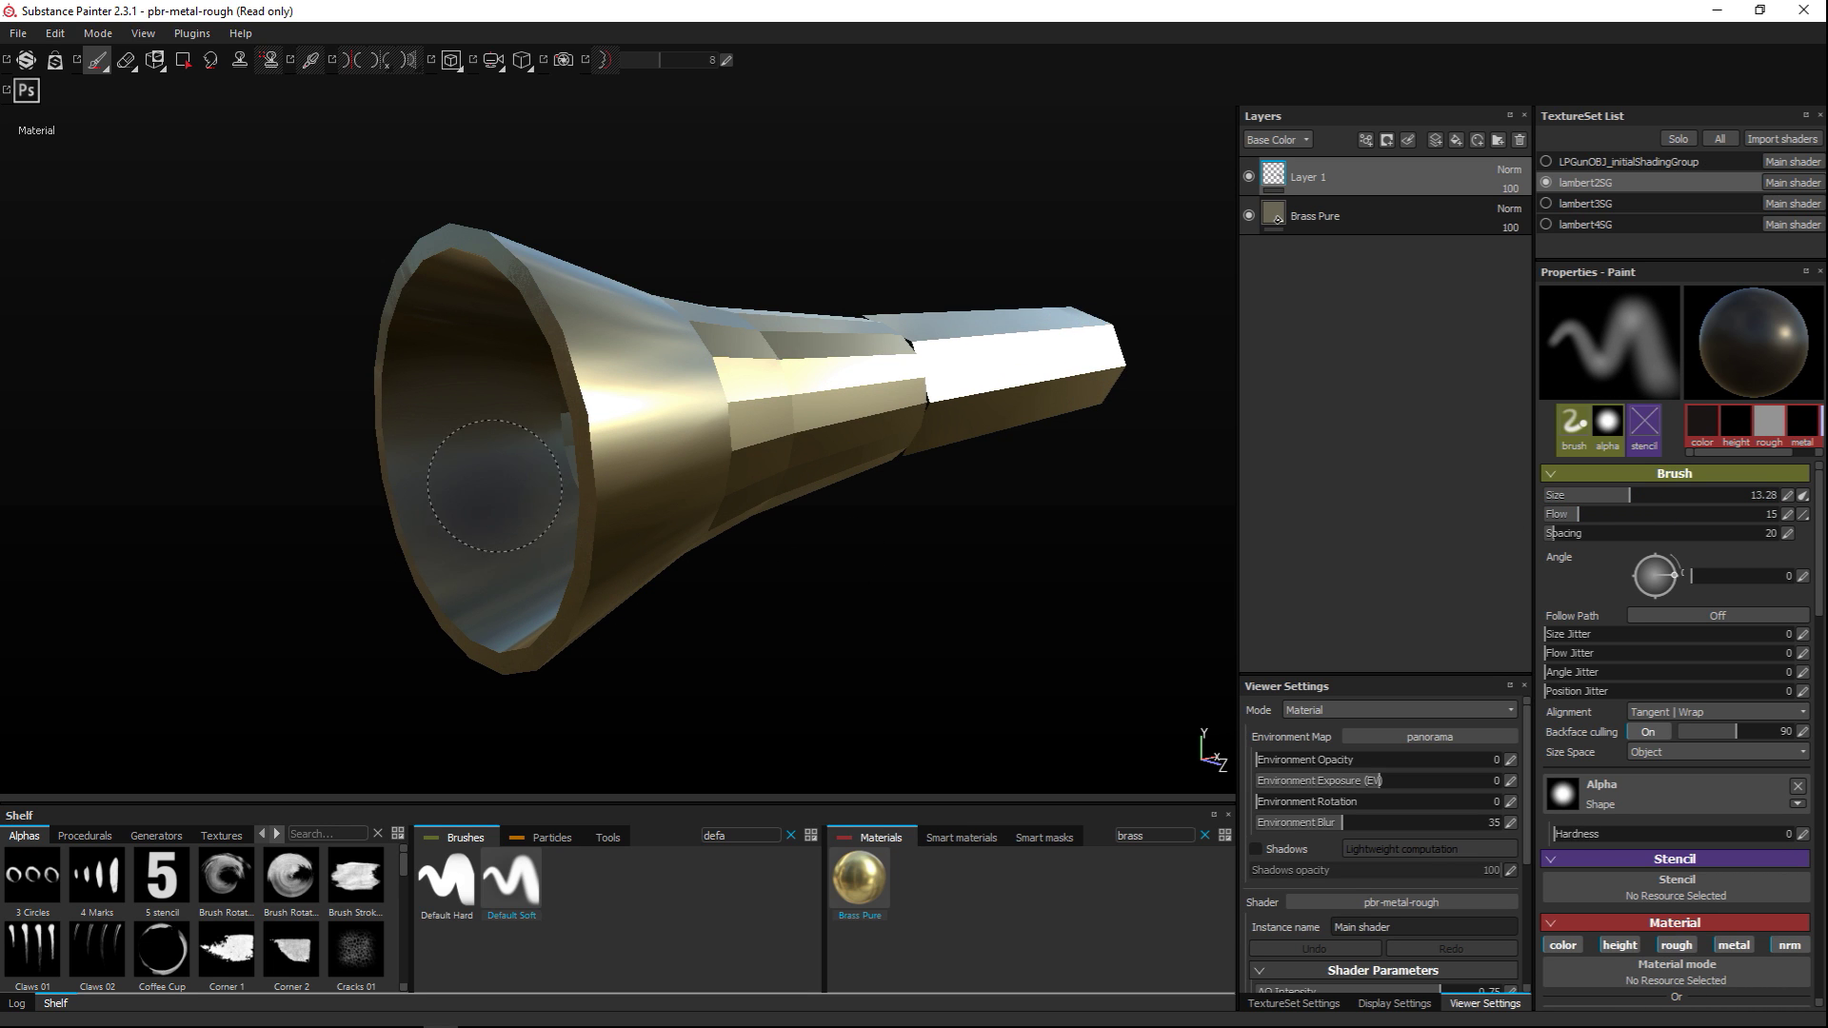
mouse_move(653, 620)
left_mouse_down("alt")
mouse_move(894, 637)
mouse_move(952, 619)
left_mouse_up("alt")
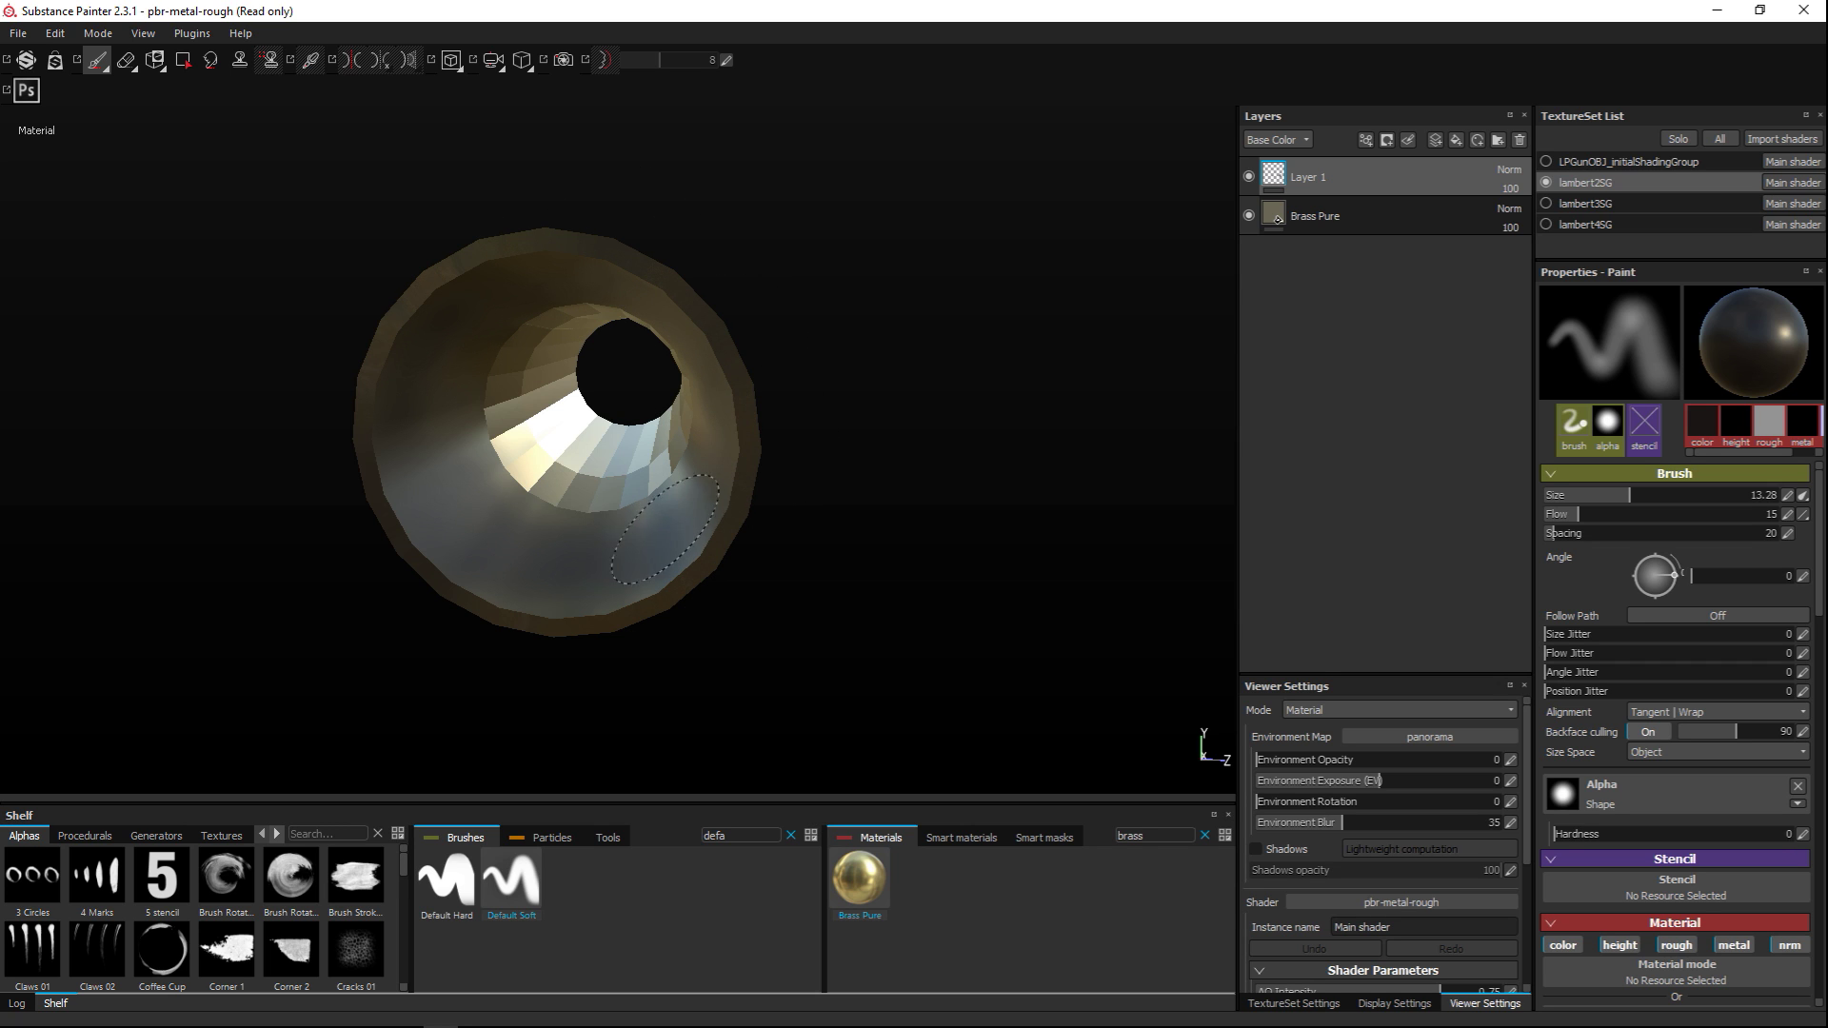
mouse_move(550, 586)
left_mouse_down("alt")
mouse_move(882, 641)
mouse_move(714, 633)
left_mouse_up("alt")
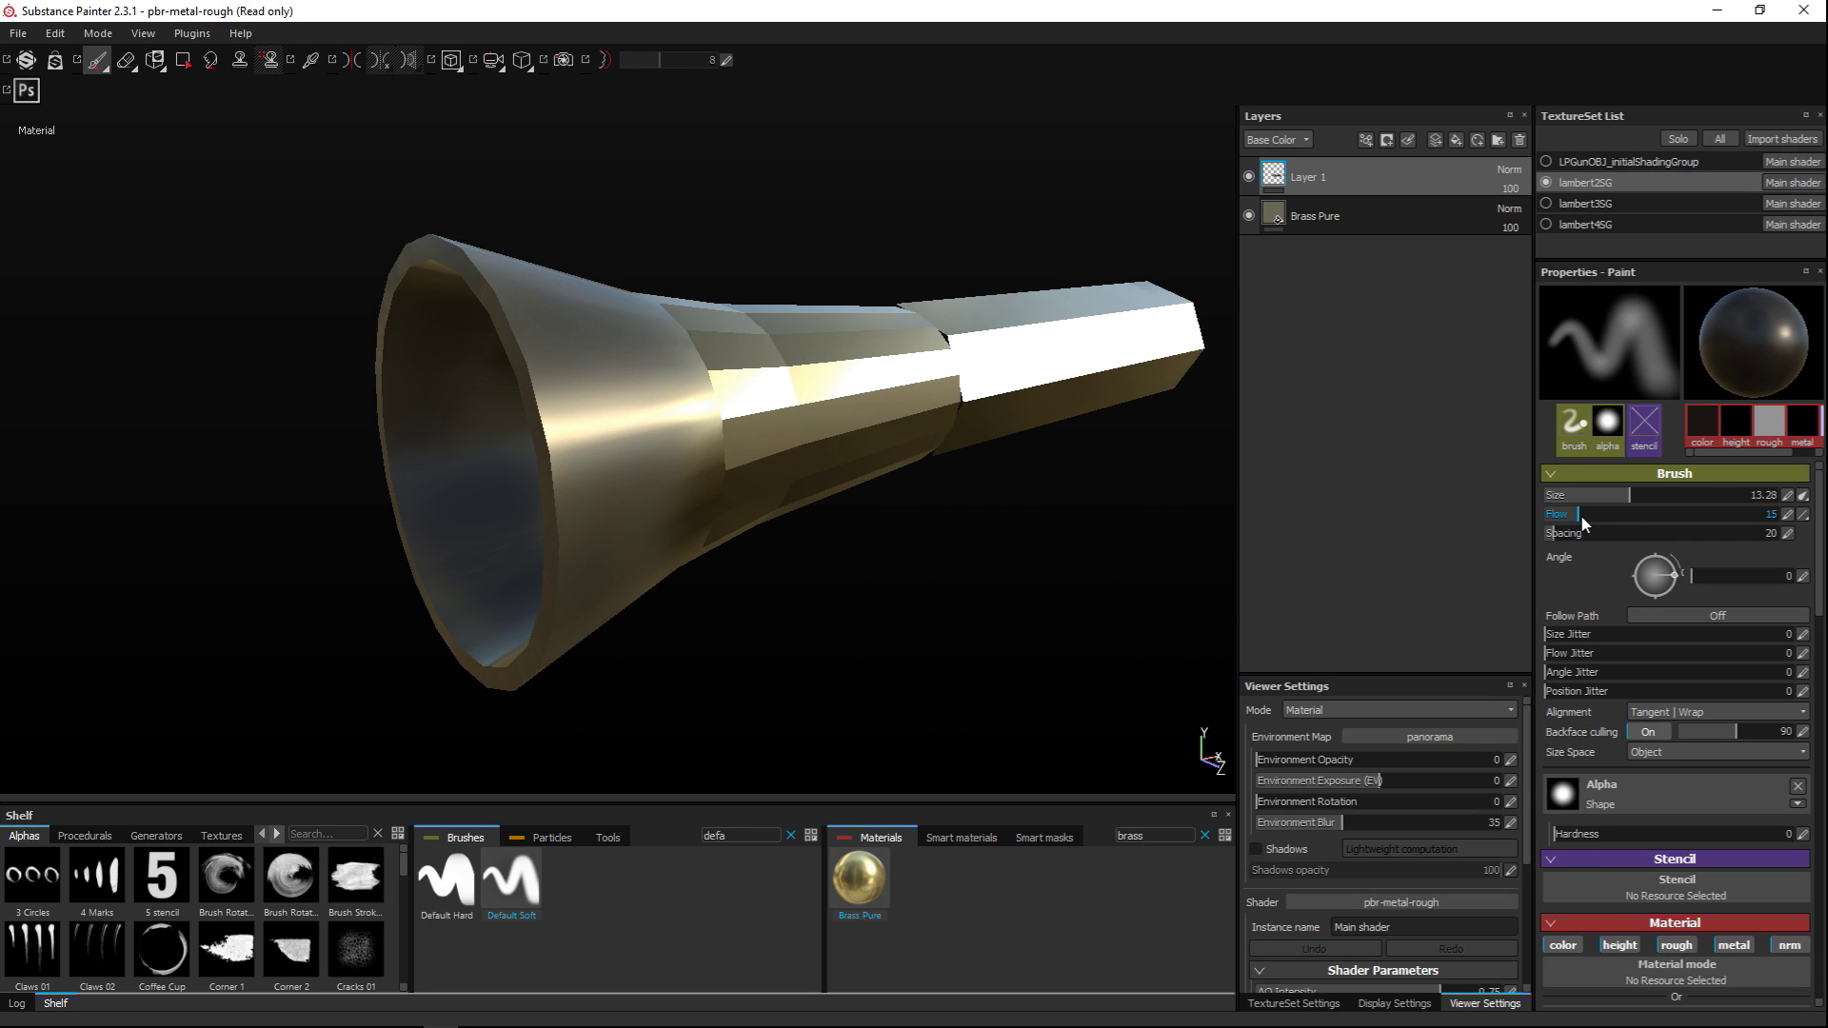
Set the brush Flow to 33 and paint dark grime around the outside of the flared muzzle
left_click_drag(1585, 511, 1616, 513)
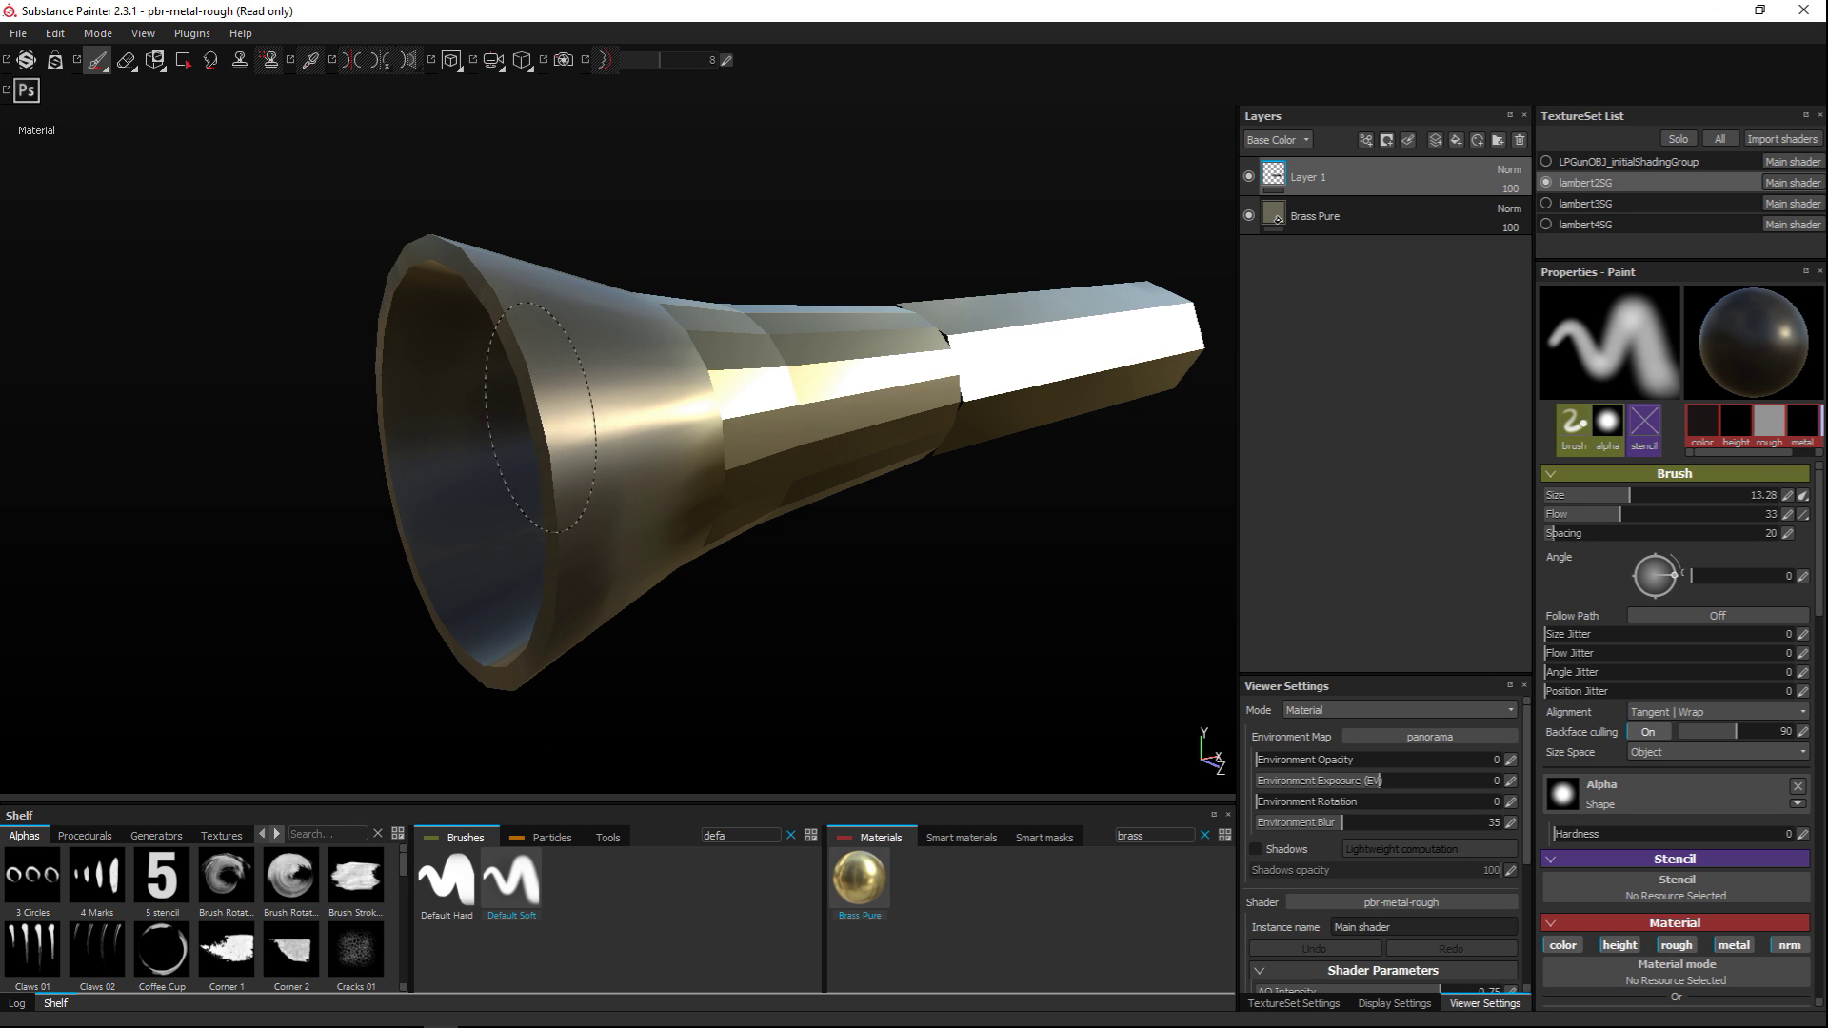
left_click_drag(657, 585, 640, 661, "alt")
scroll(362, 666, "up", 3)
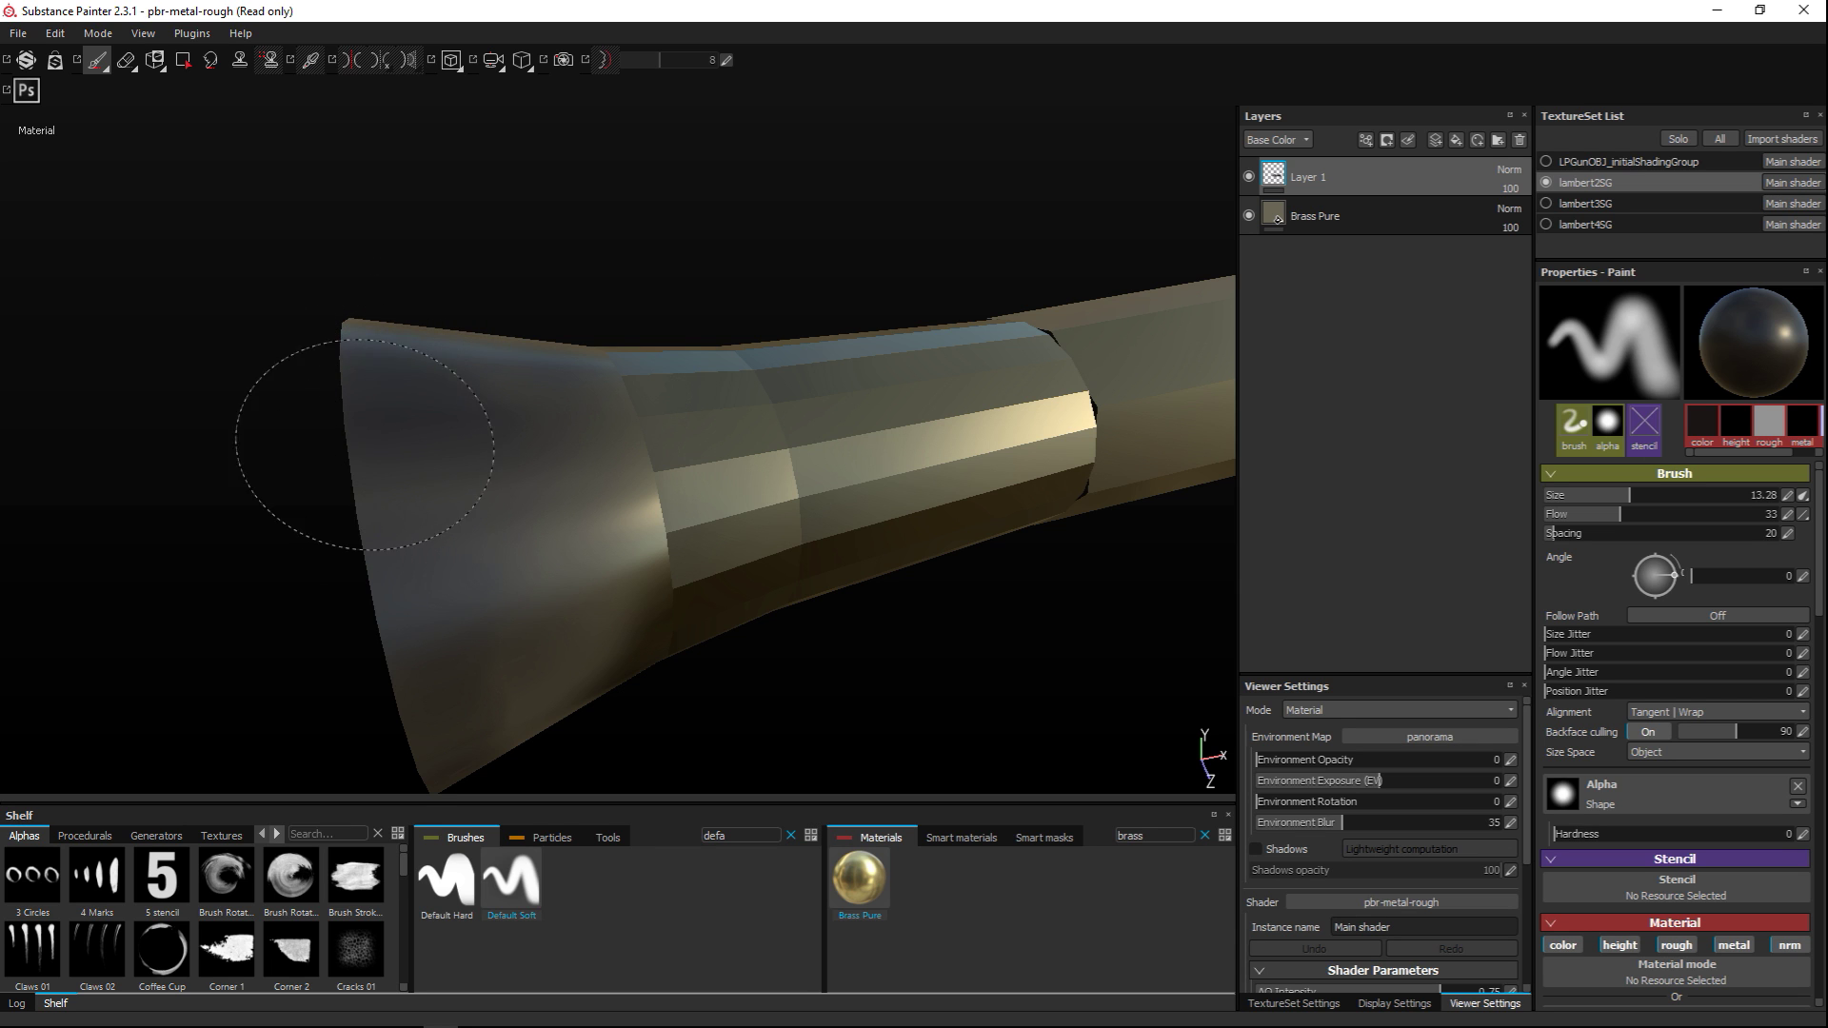
mouse_move(314, 574)
left_mouse_down("alt")
mouse_move(762, 610)
mouse_move(538, 404)
left_mouse_up("alt")
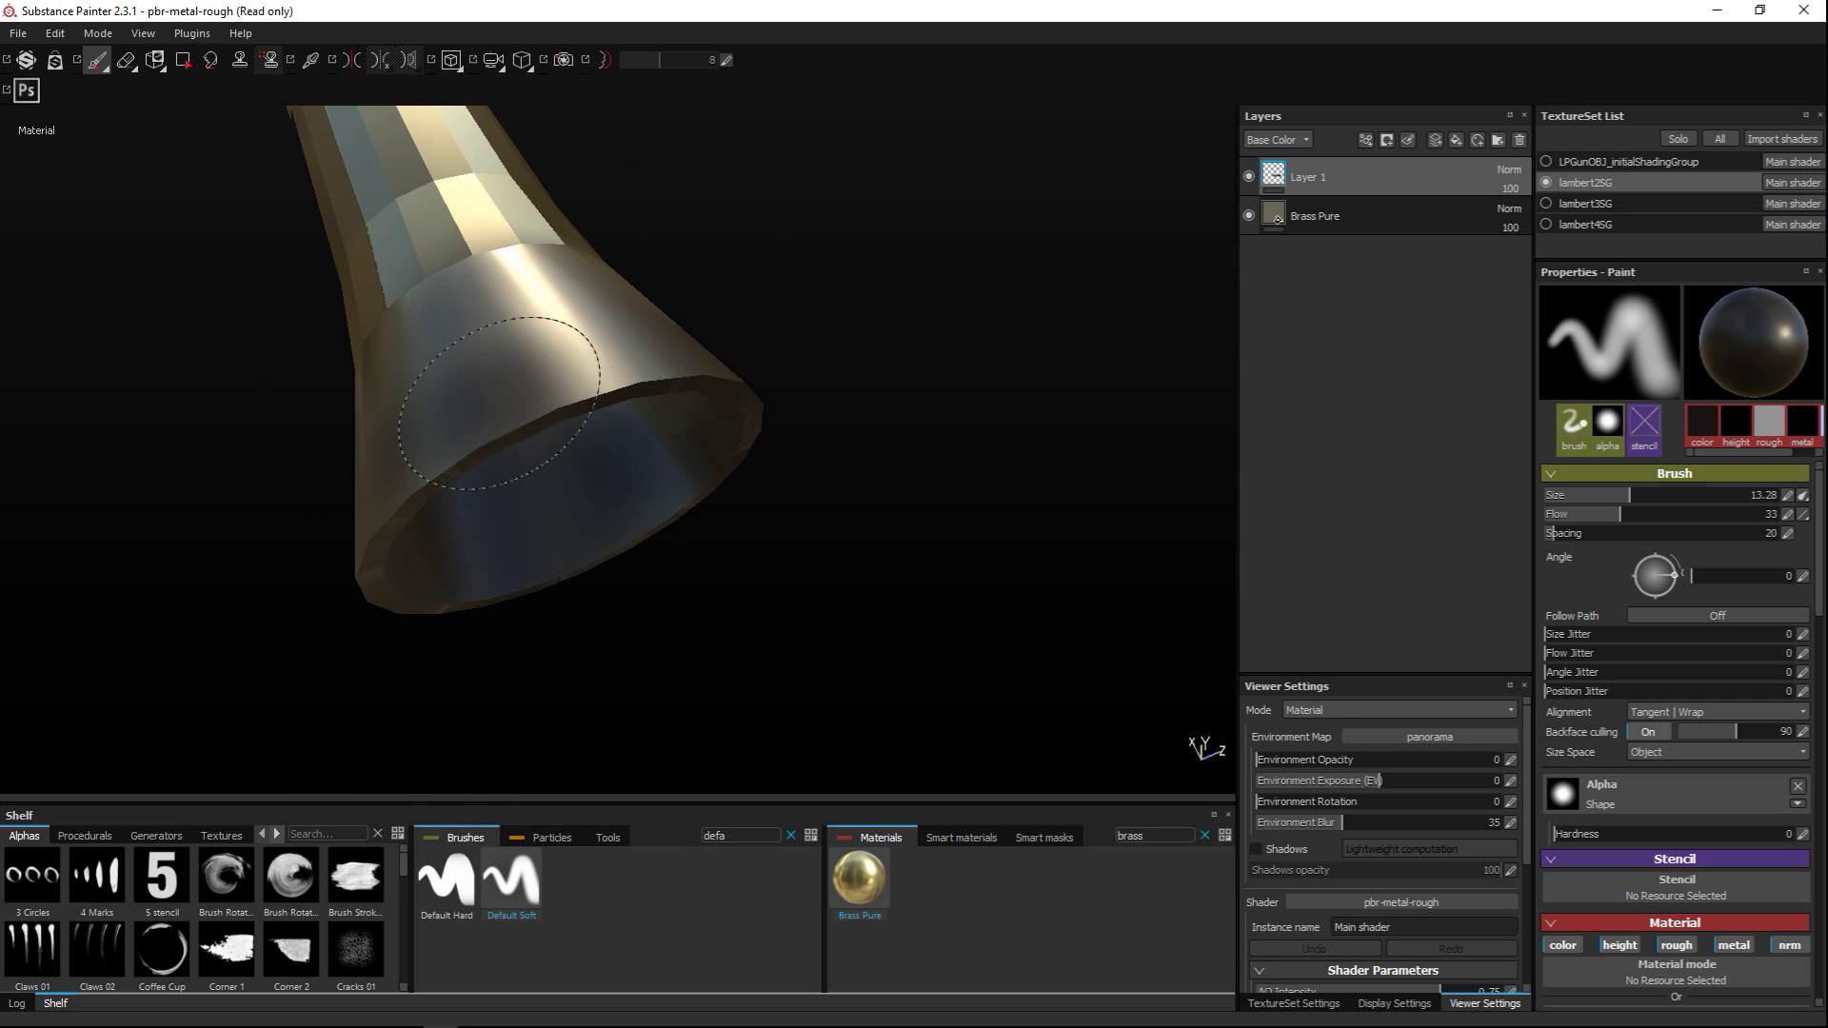
left_click_drag(372, 588, 496, 500, "alt")
left_click_drag(519, 608, 881, 550, "alt")
left_click_drag(697, 592, 956, 452, "alt")
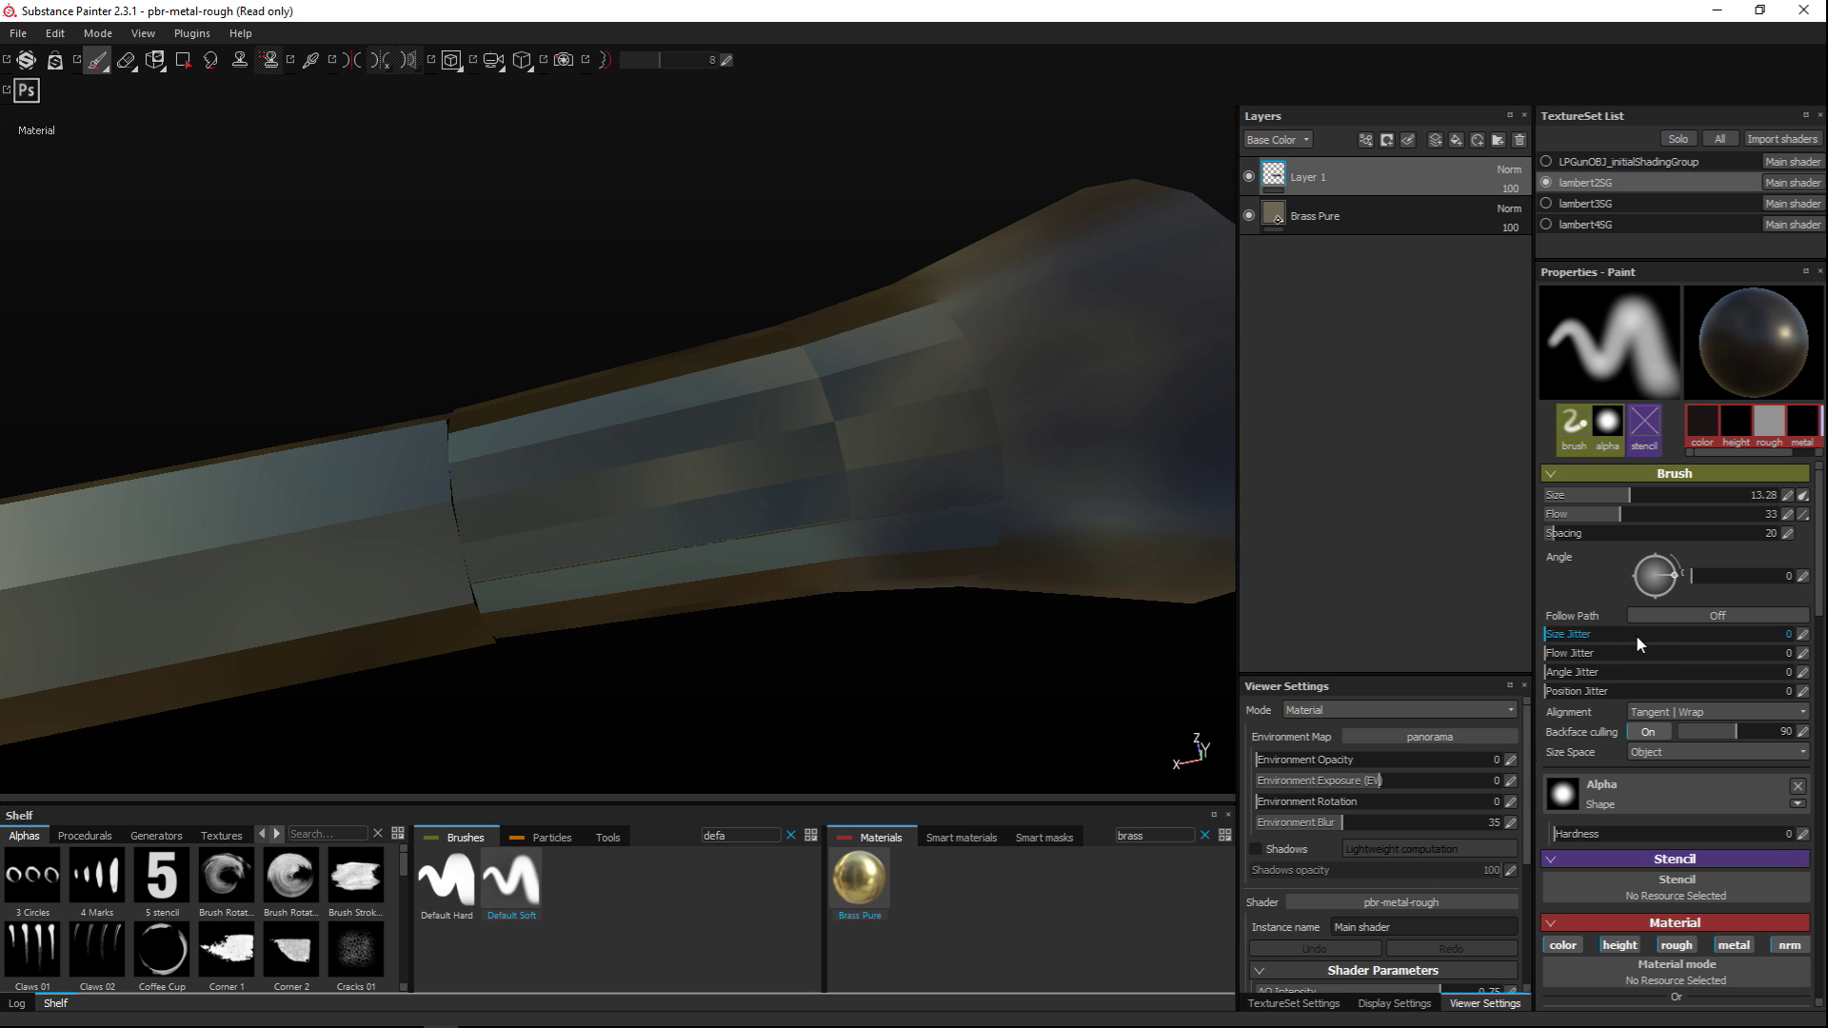
Set the brush Flow to 24 and paint dark patches along the middle and rear sections of the barrel
left_click_drag(1613, 513, 1600, 514)
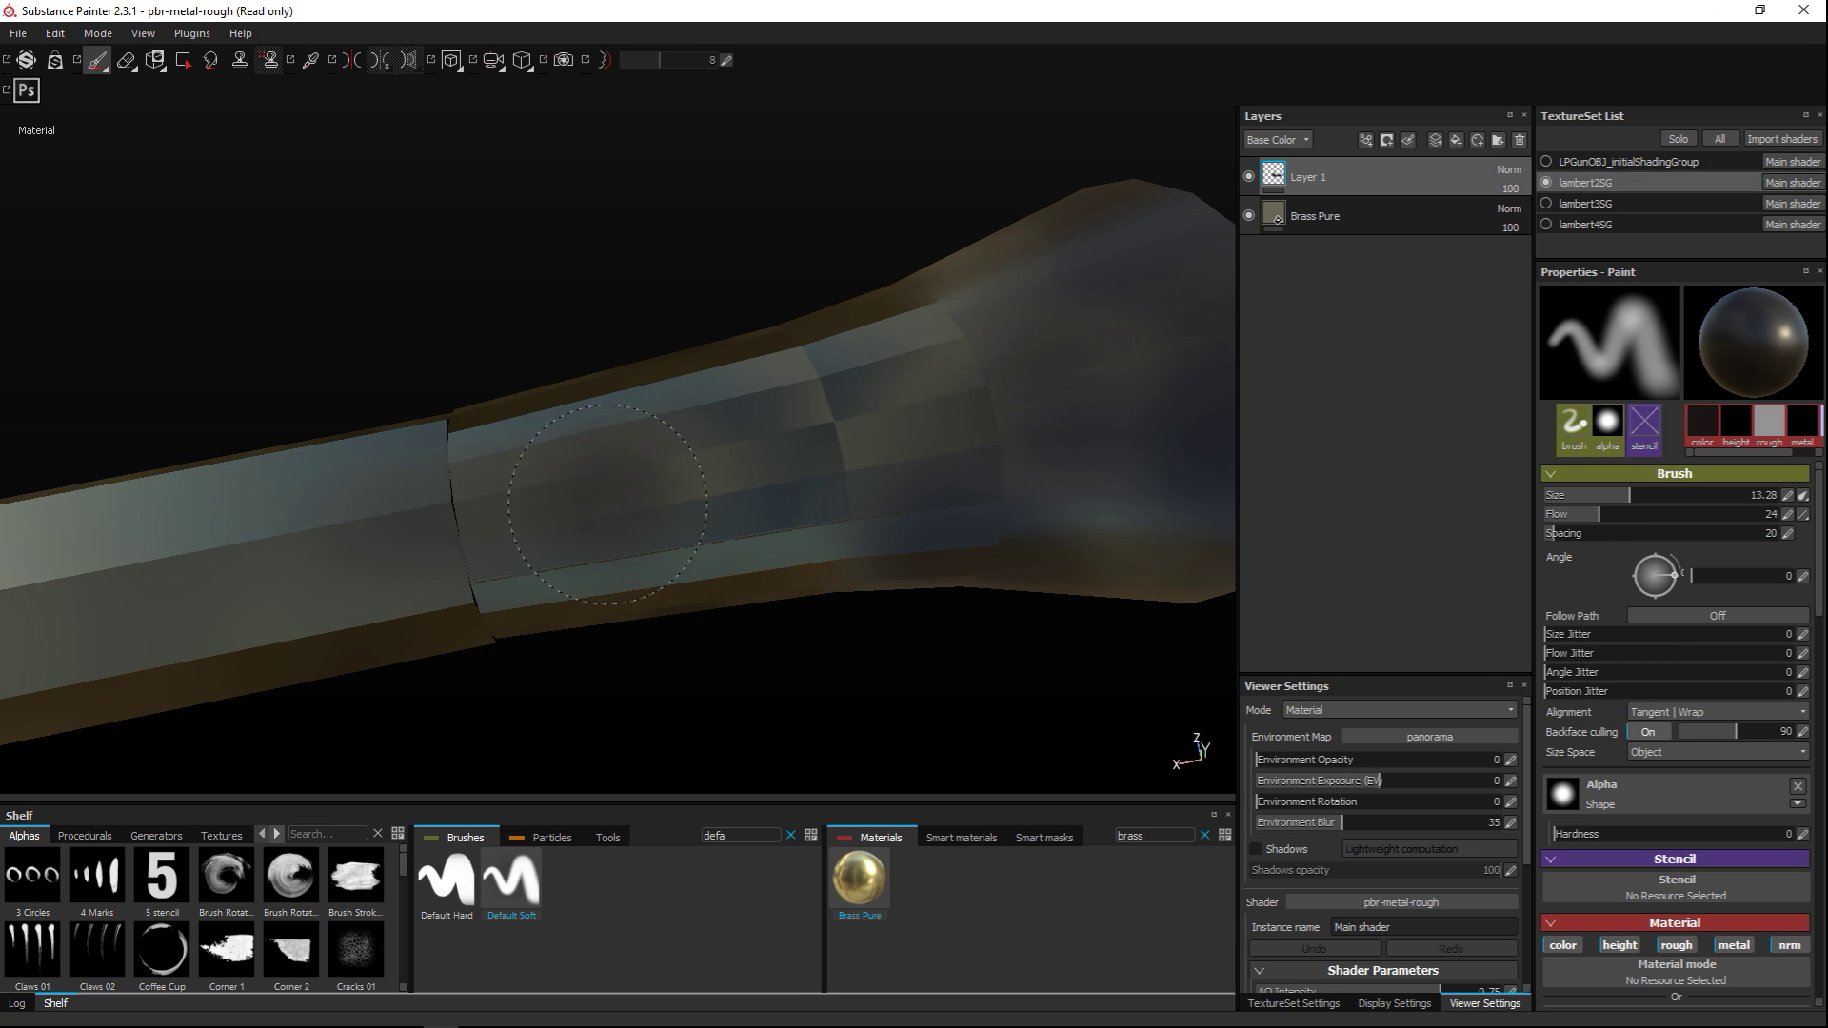
mouse_move(609, 495)
left_mouse_down("alt")
mouse_move(575, 523)
mouse_move(675, 596)
mouse_move(657, 571)
mouse_move(791, 420)
mouse_move(710, 314)
mouse_move(724, 305)
left_mouse_up("alt")
middle_click_drag(724, 304, 1020, 155, "alt")
scroll(775, 612, "up", 3)
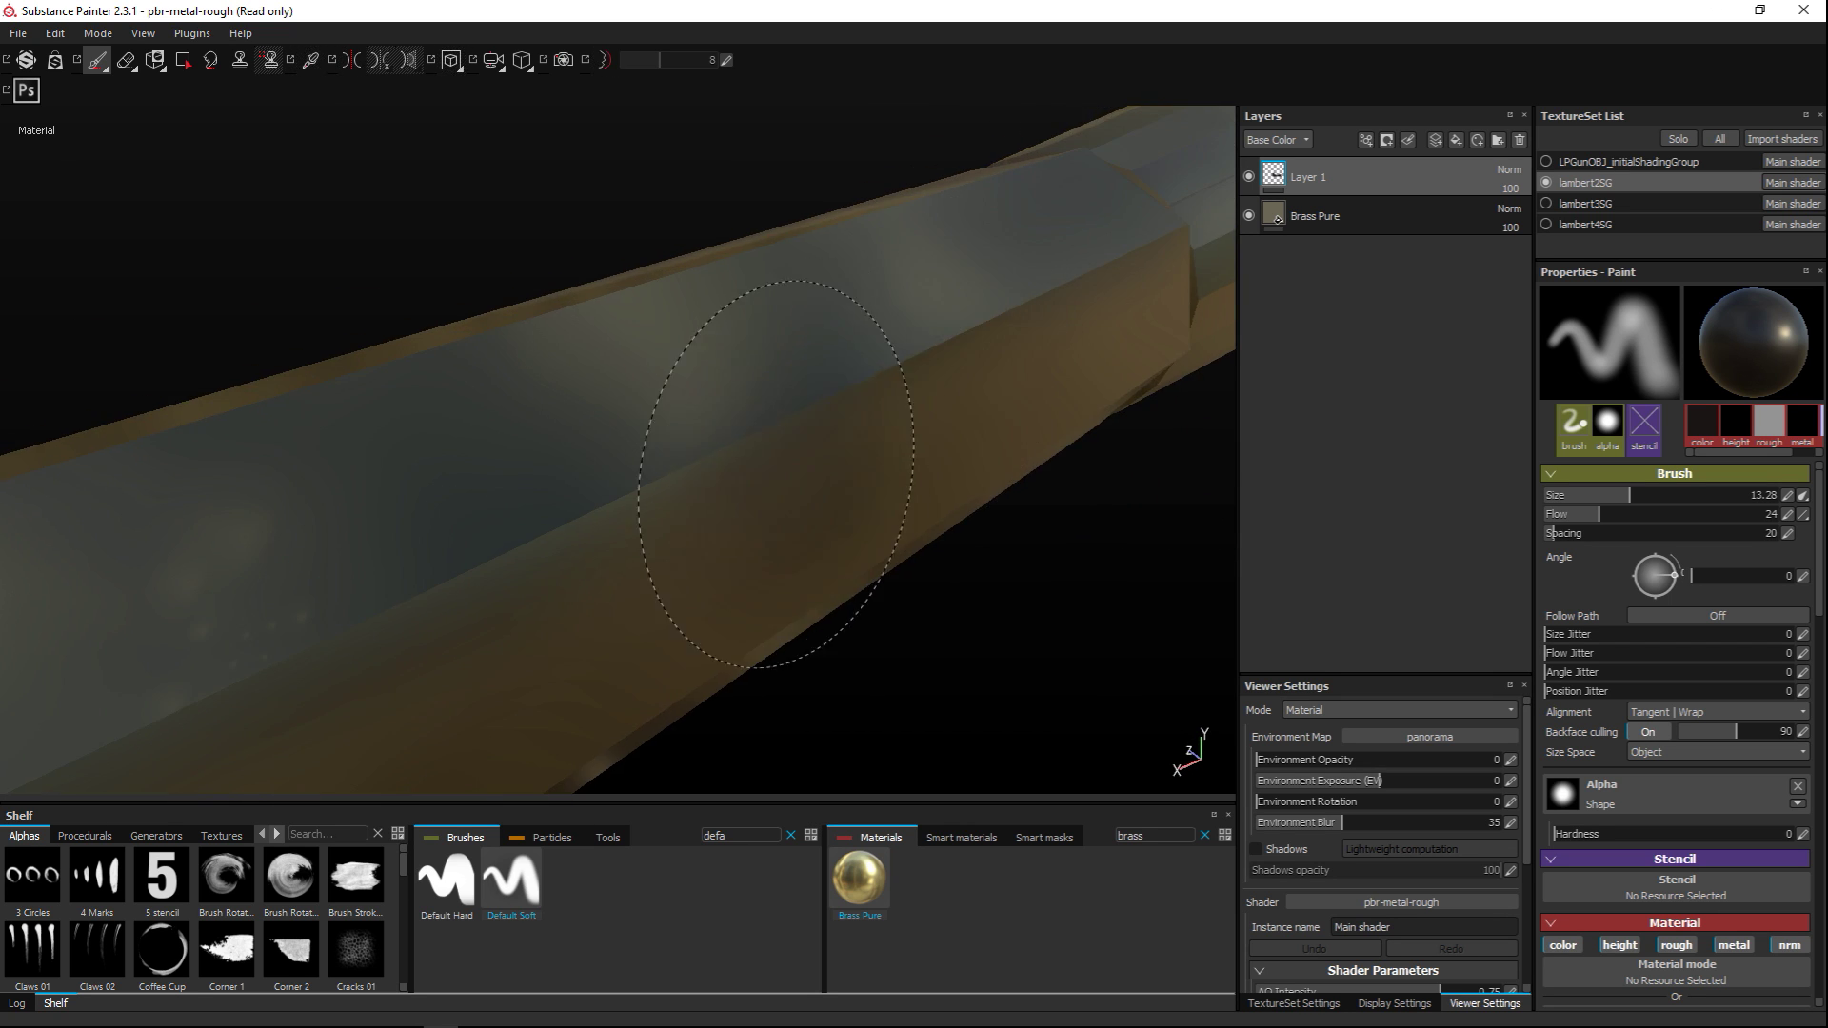
scroll(1031, 577, "up", 2)
scroll(1031, 577, "down", 6)
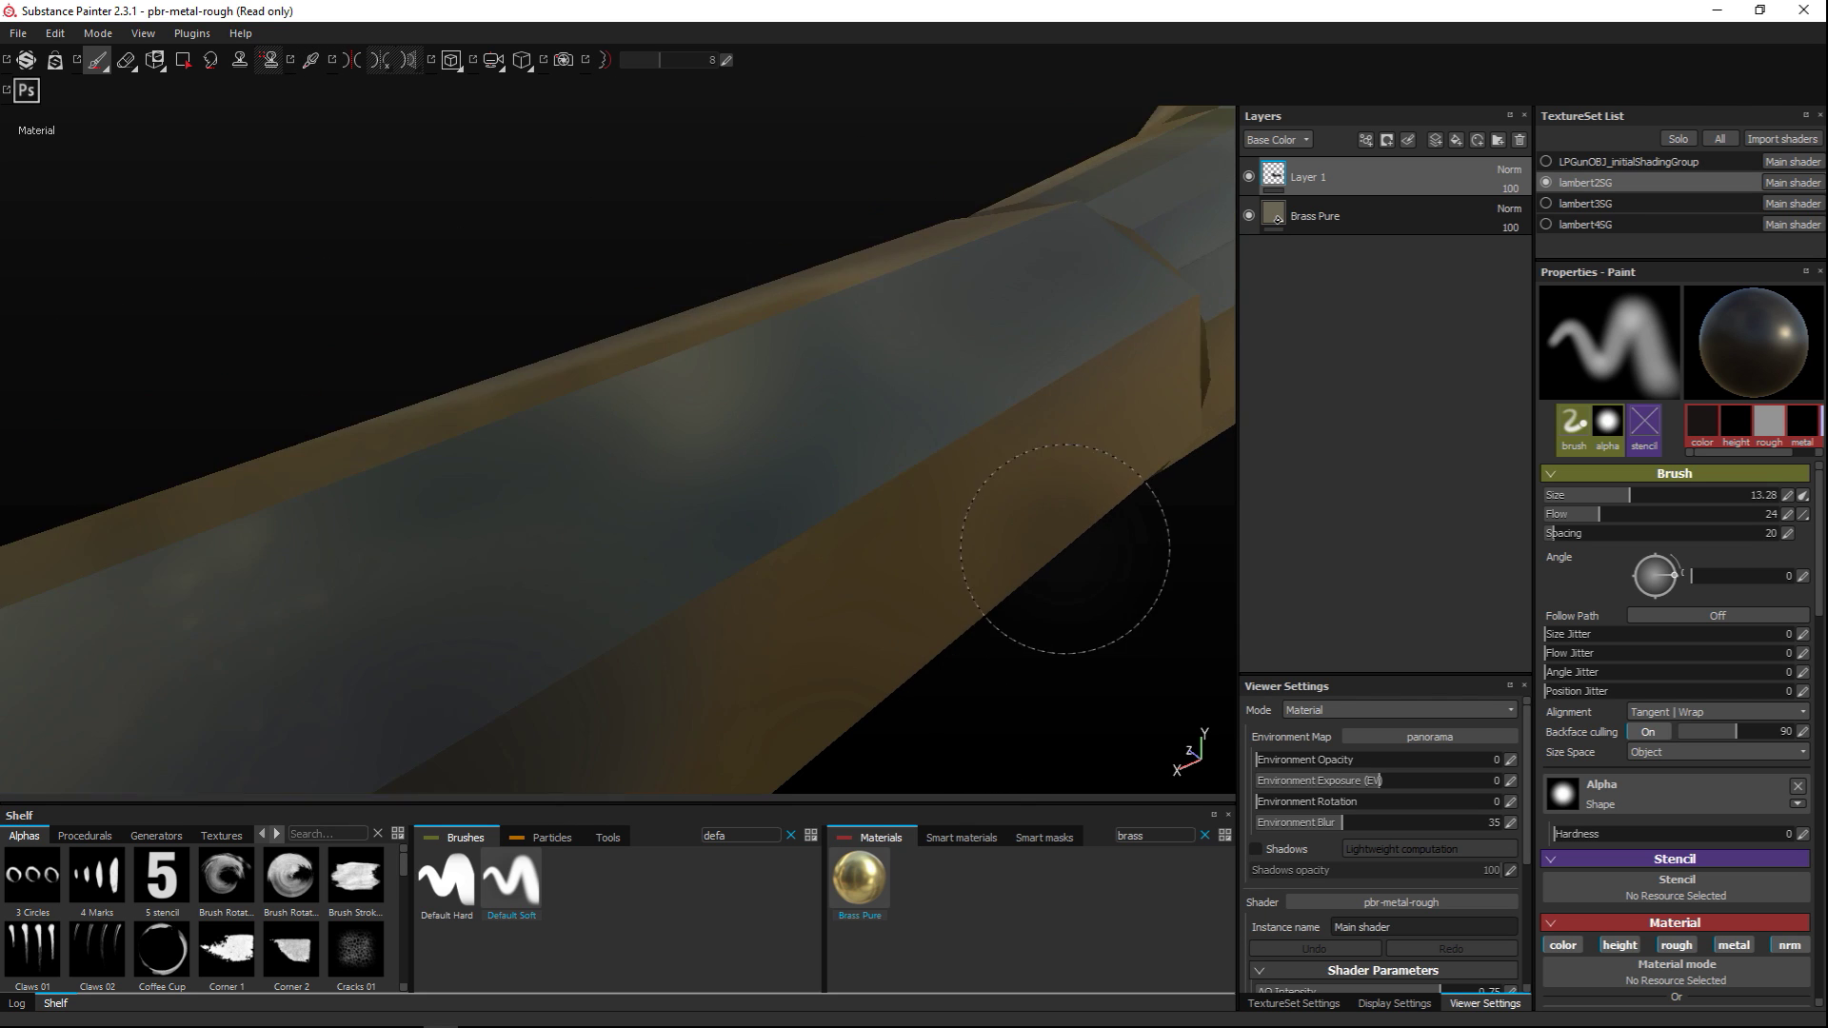
left_click_drag(1031, 577, 743, 559, "alt")
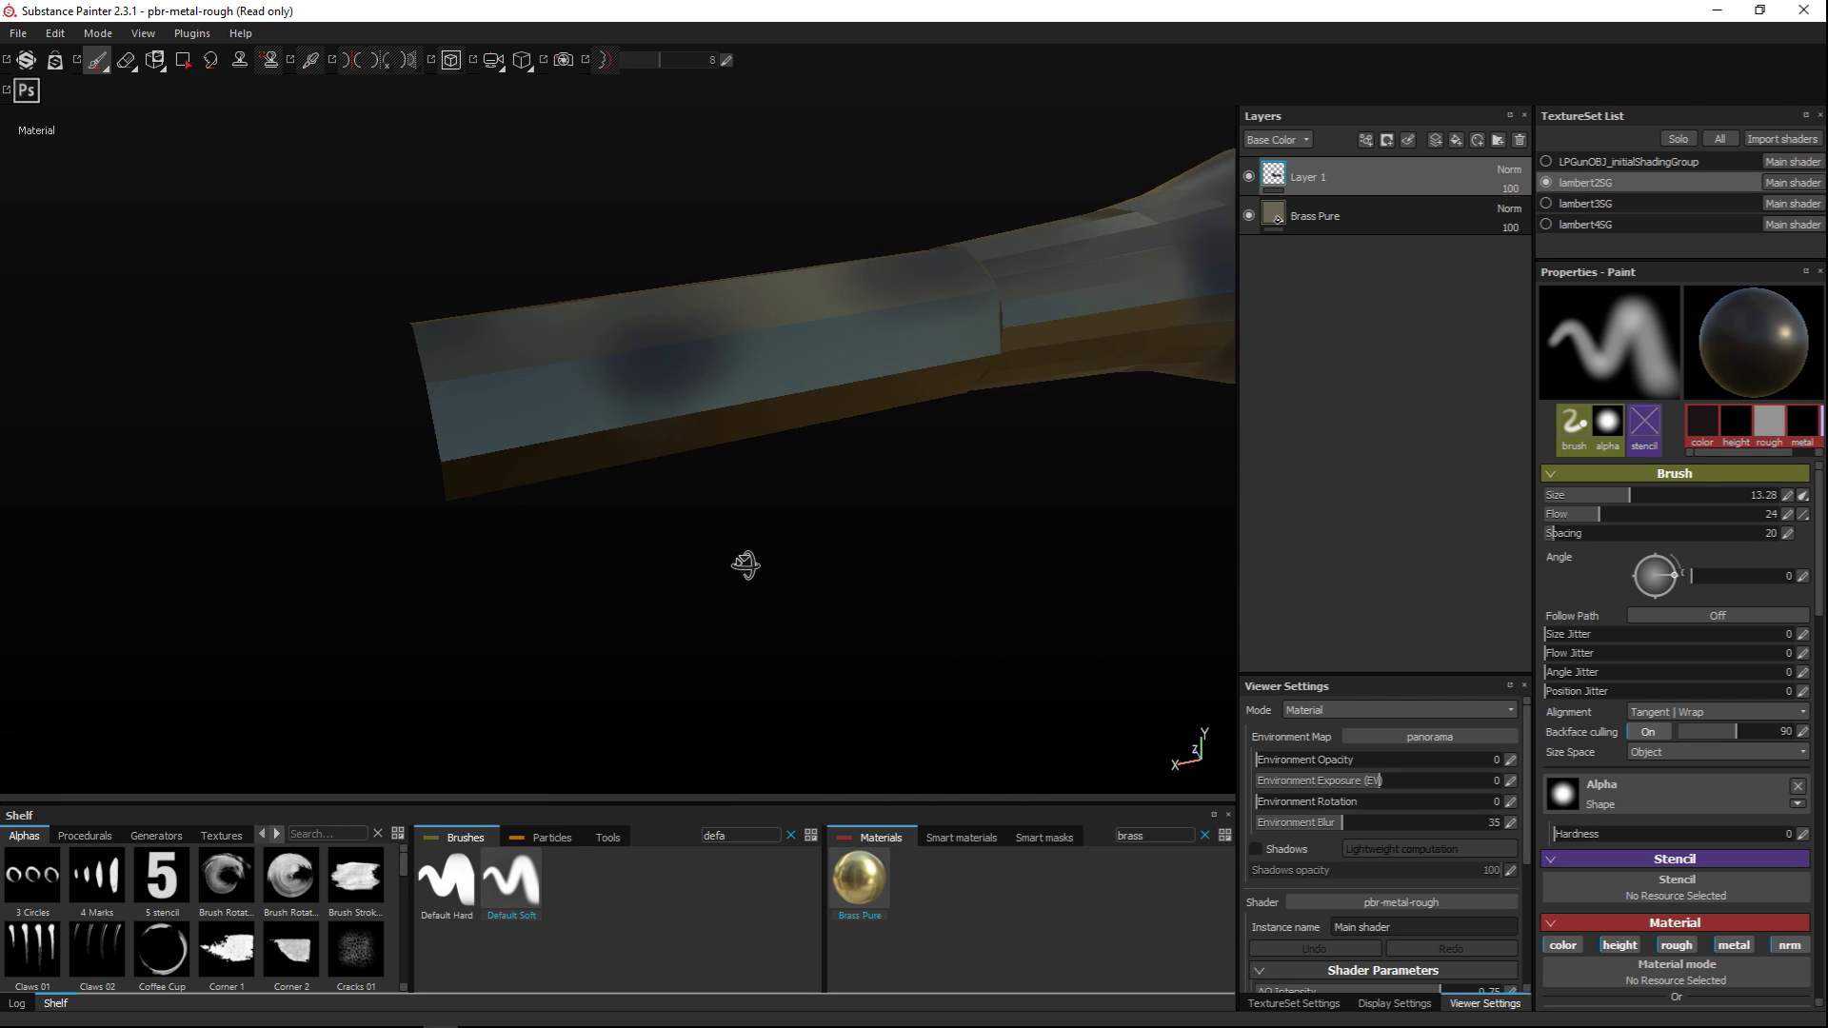
mouse_move(495, 552)
left_mouse_down("alt")
mouse_move(1020, 563)
mouse_move(882, 523)
mouse_move(504, 520)
left_mouse_up("alt")
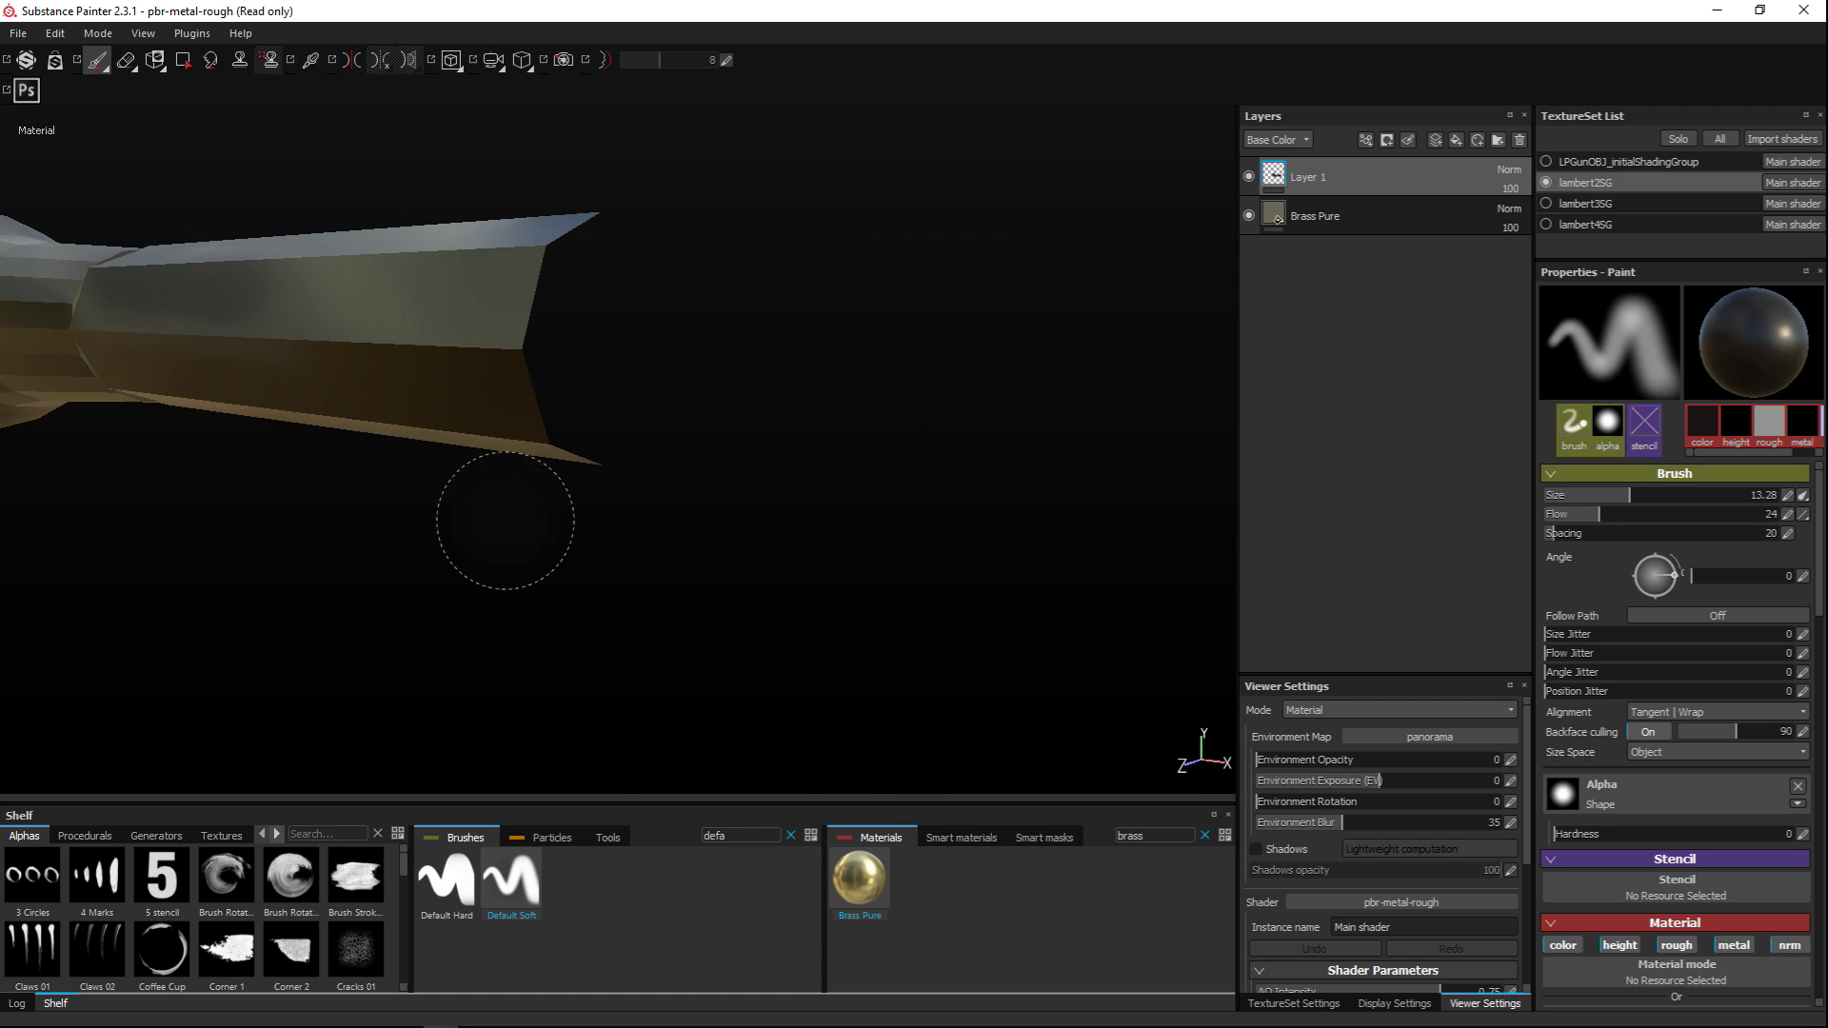
mouse_move(781, 529)
left_mouse_down("alt")
mouse_move(654, 543)
mouse_move(743, 626)
left_mouse_up("alt")
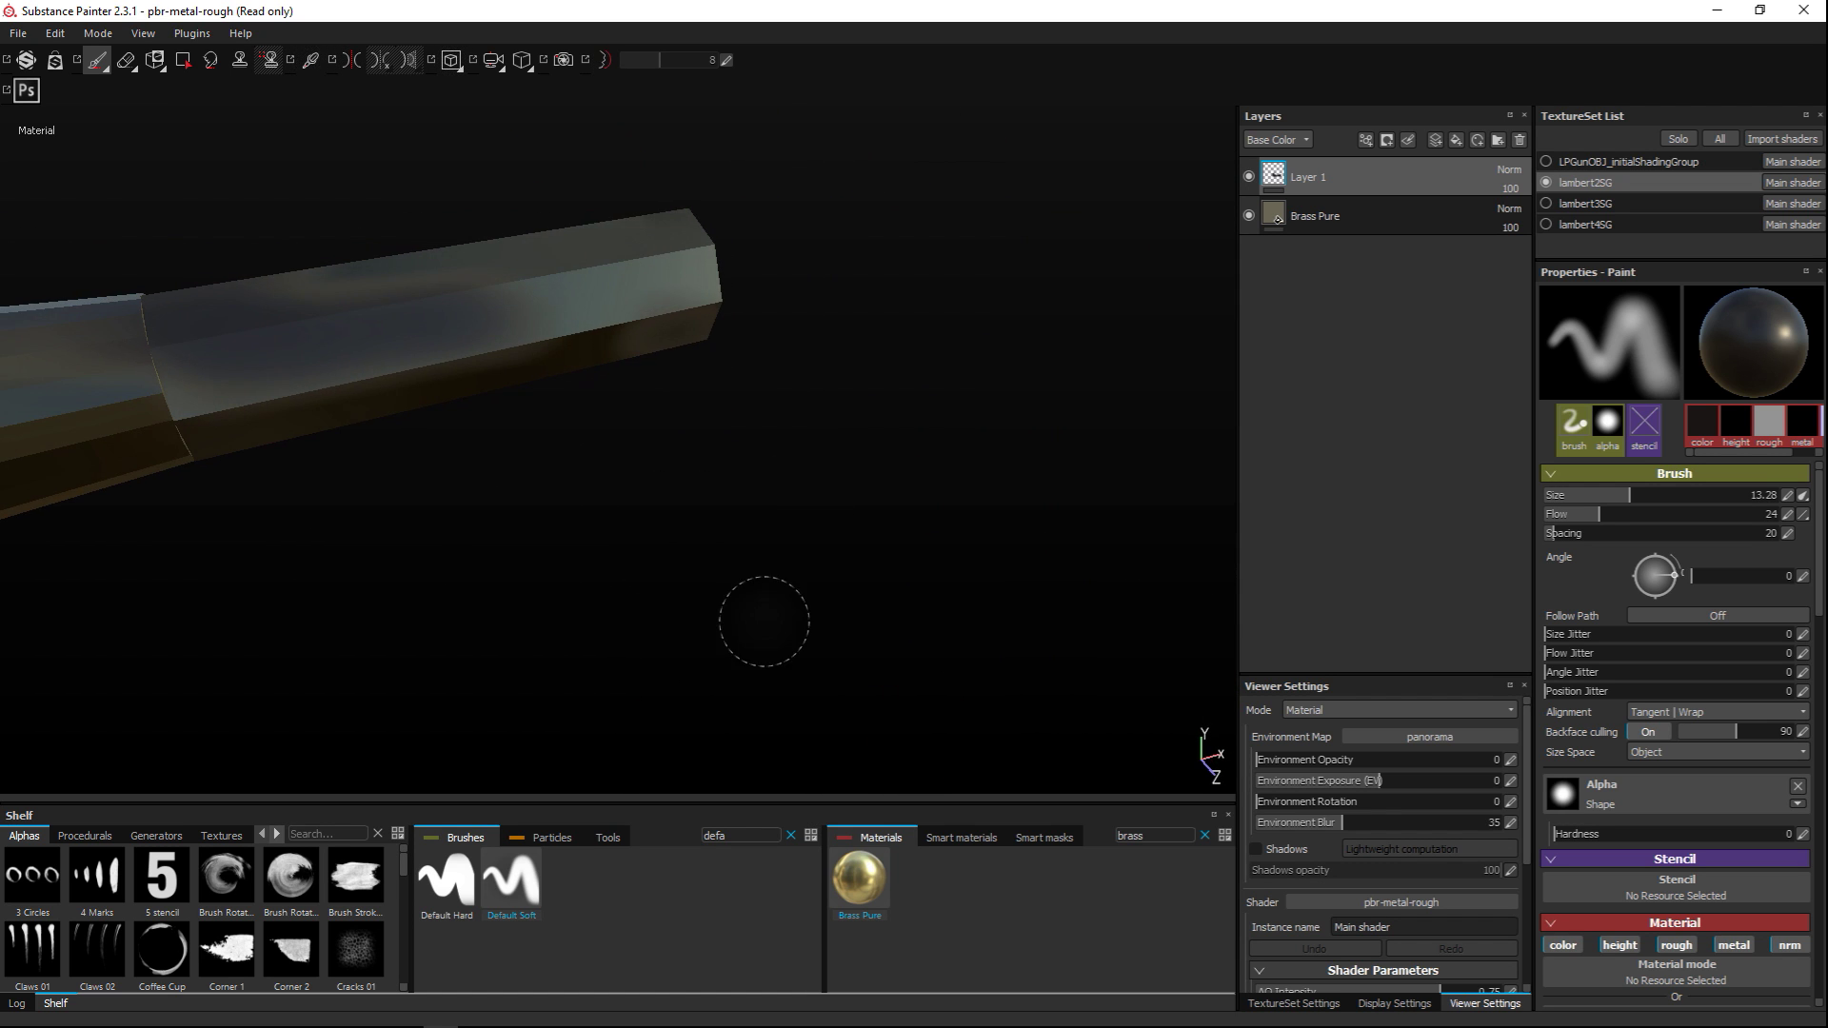
Show all the texture sets again so the whole gun is displayed with the barrel
left_click(1547, 182)
left_click(1547, 202)
left_click(1546, 224)
Examine the complete blunderbuss up close and from a distance, checking the grime on the barrel and grip
scroll(775, 505, "down", 5)
mouse_move(775, 517)
left_mouse_down("alt")
mouse_move(775, 543)
mouse_move(800, 505)
mouse_move(803, 579)
mouse_move(840, 570)
mouse_move(767, 542)
left_mouse_up("alt")
scroll(714, 543, "up", 8)
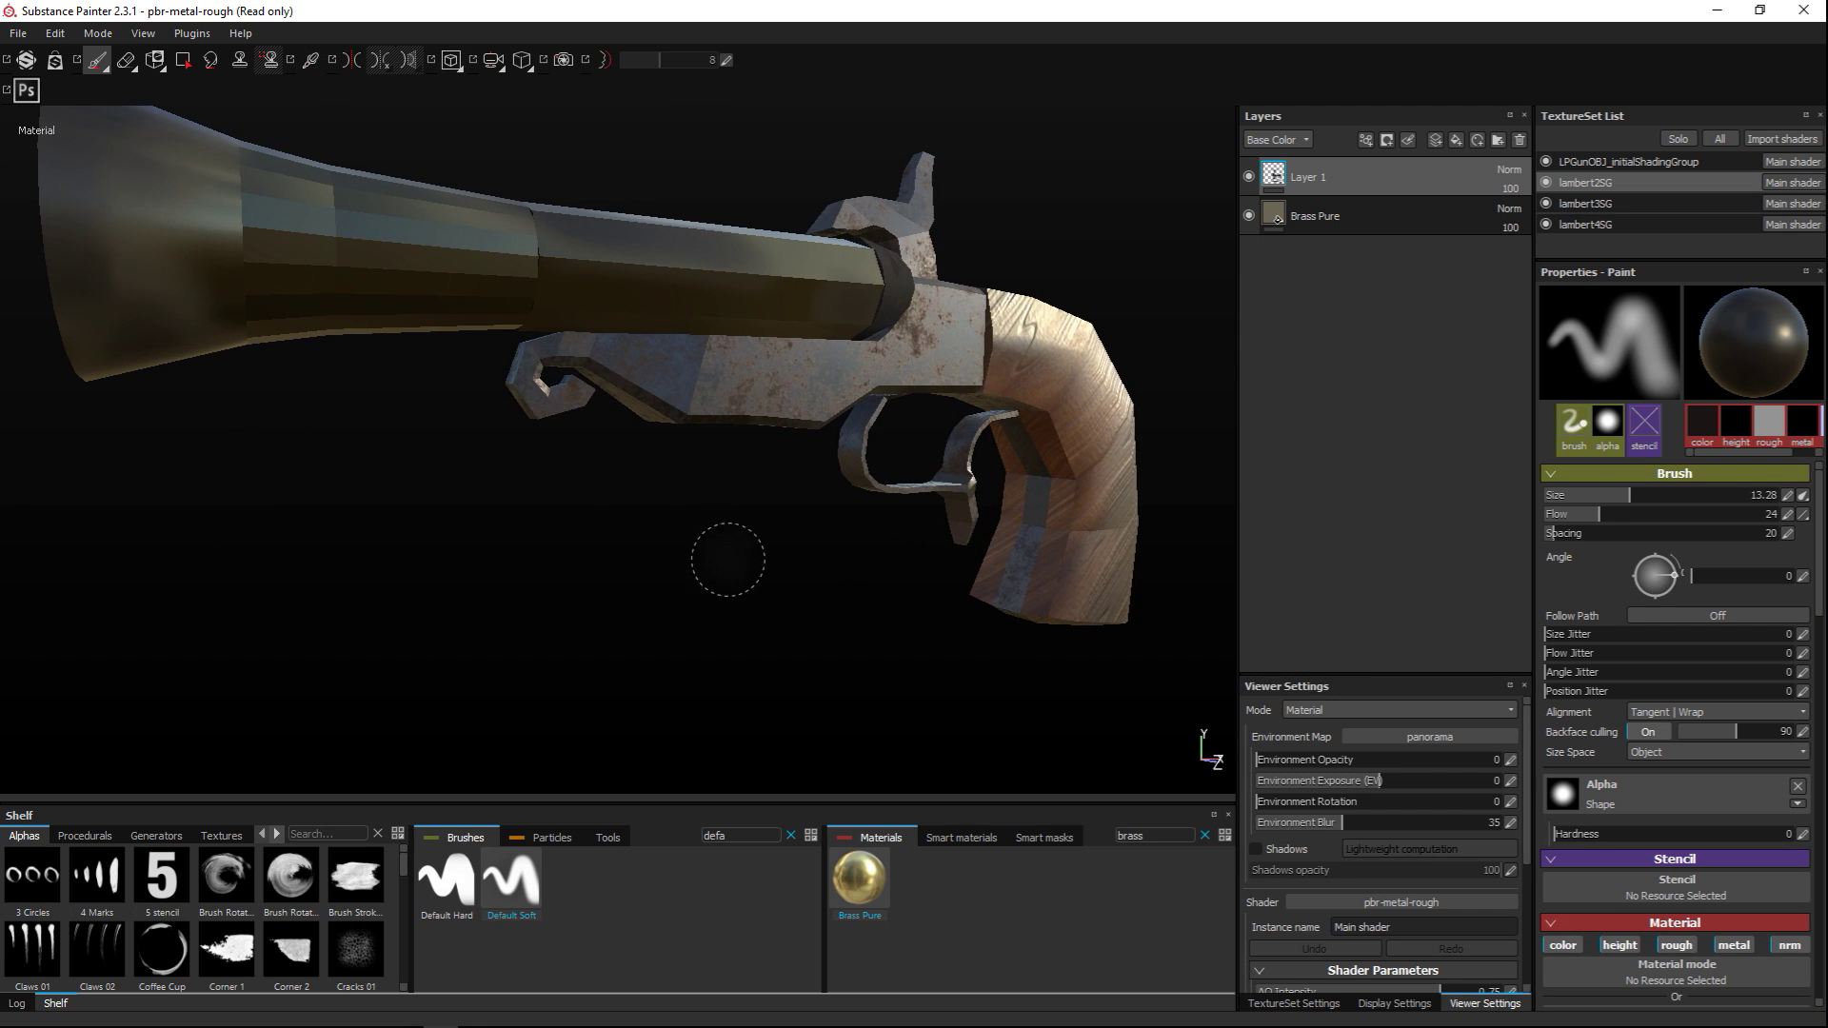
mouse_move(794, 657)
left_mouse_down("alt")
mouse_move(632, 580)
mouse_move(531, 599)
mouse_move(929, 676)
left_mouse_up("alt")
scroll(848, 636, "down", 8)
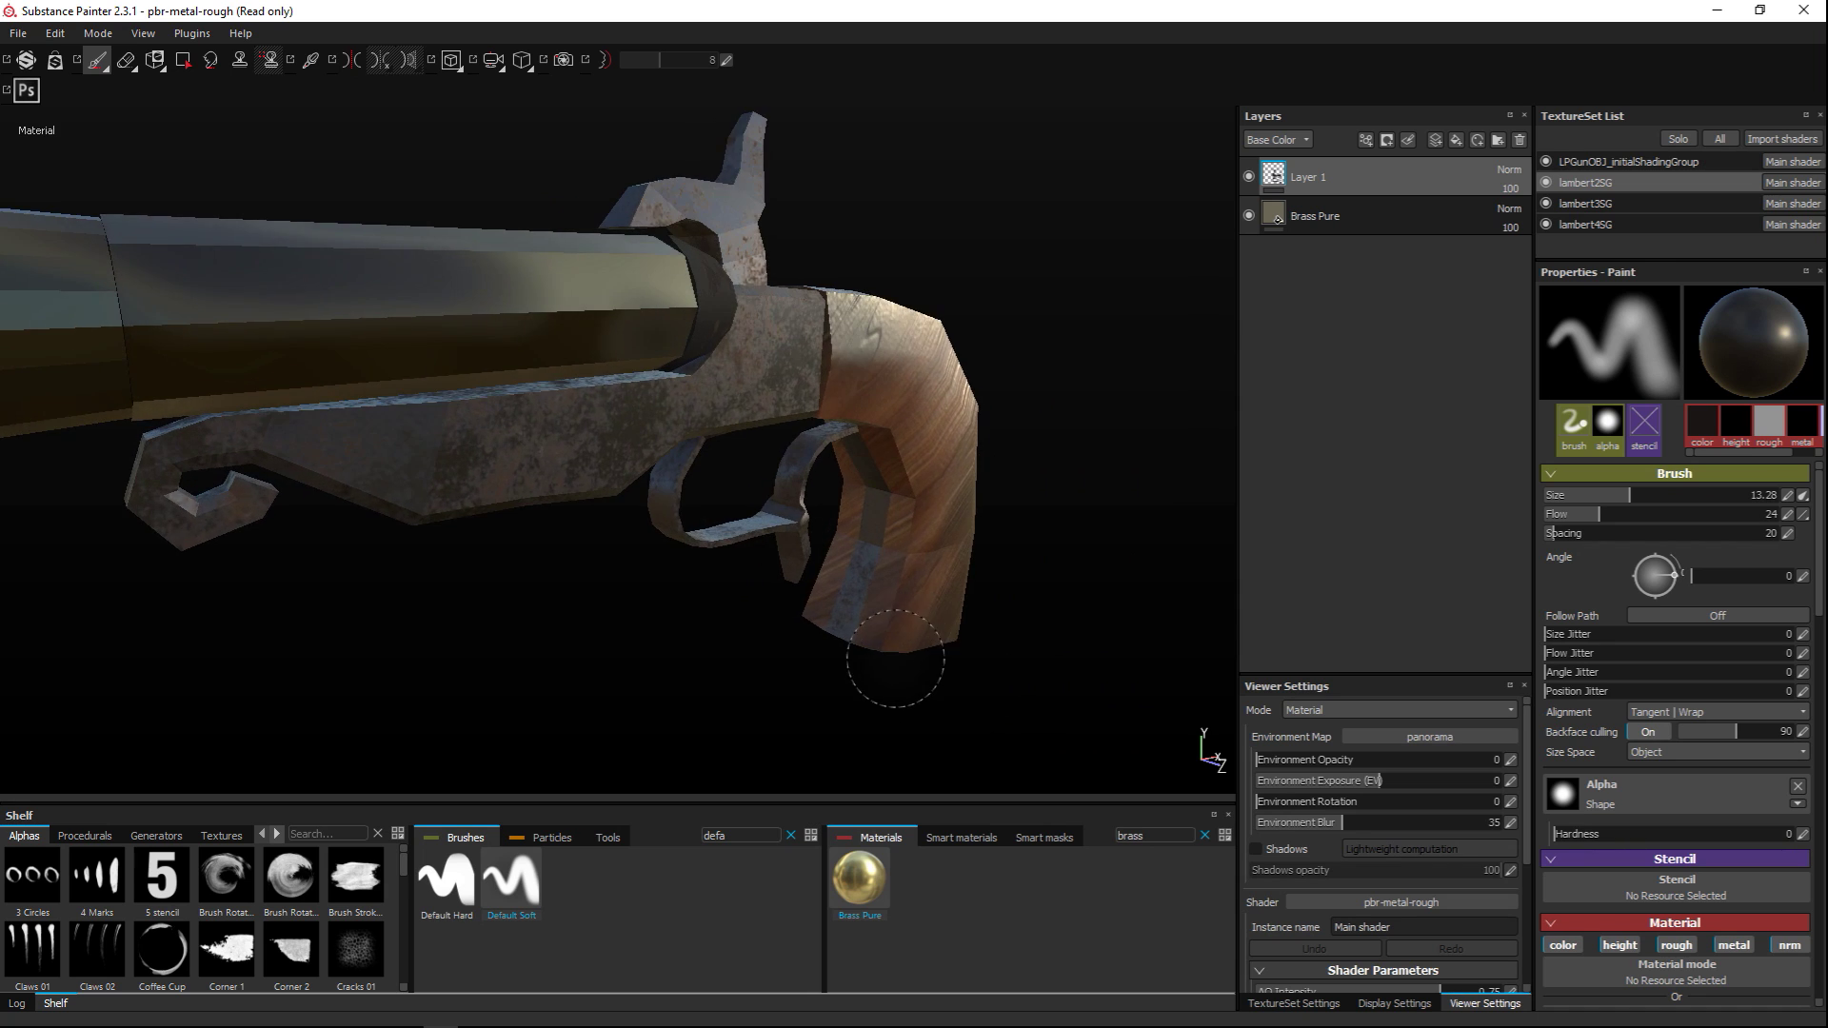
mouse_move(858, 674)
left_mouse_down("alt")
mouse_move(694, 530)
mouse_move(711, 505)
mouse_move(733, 608)
left_mouse_up("alt")
scroll(772, 596, "up", 3)
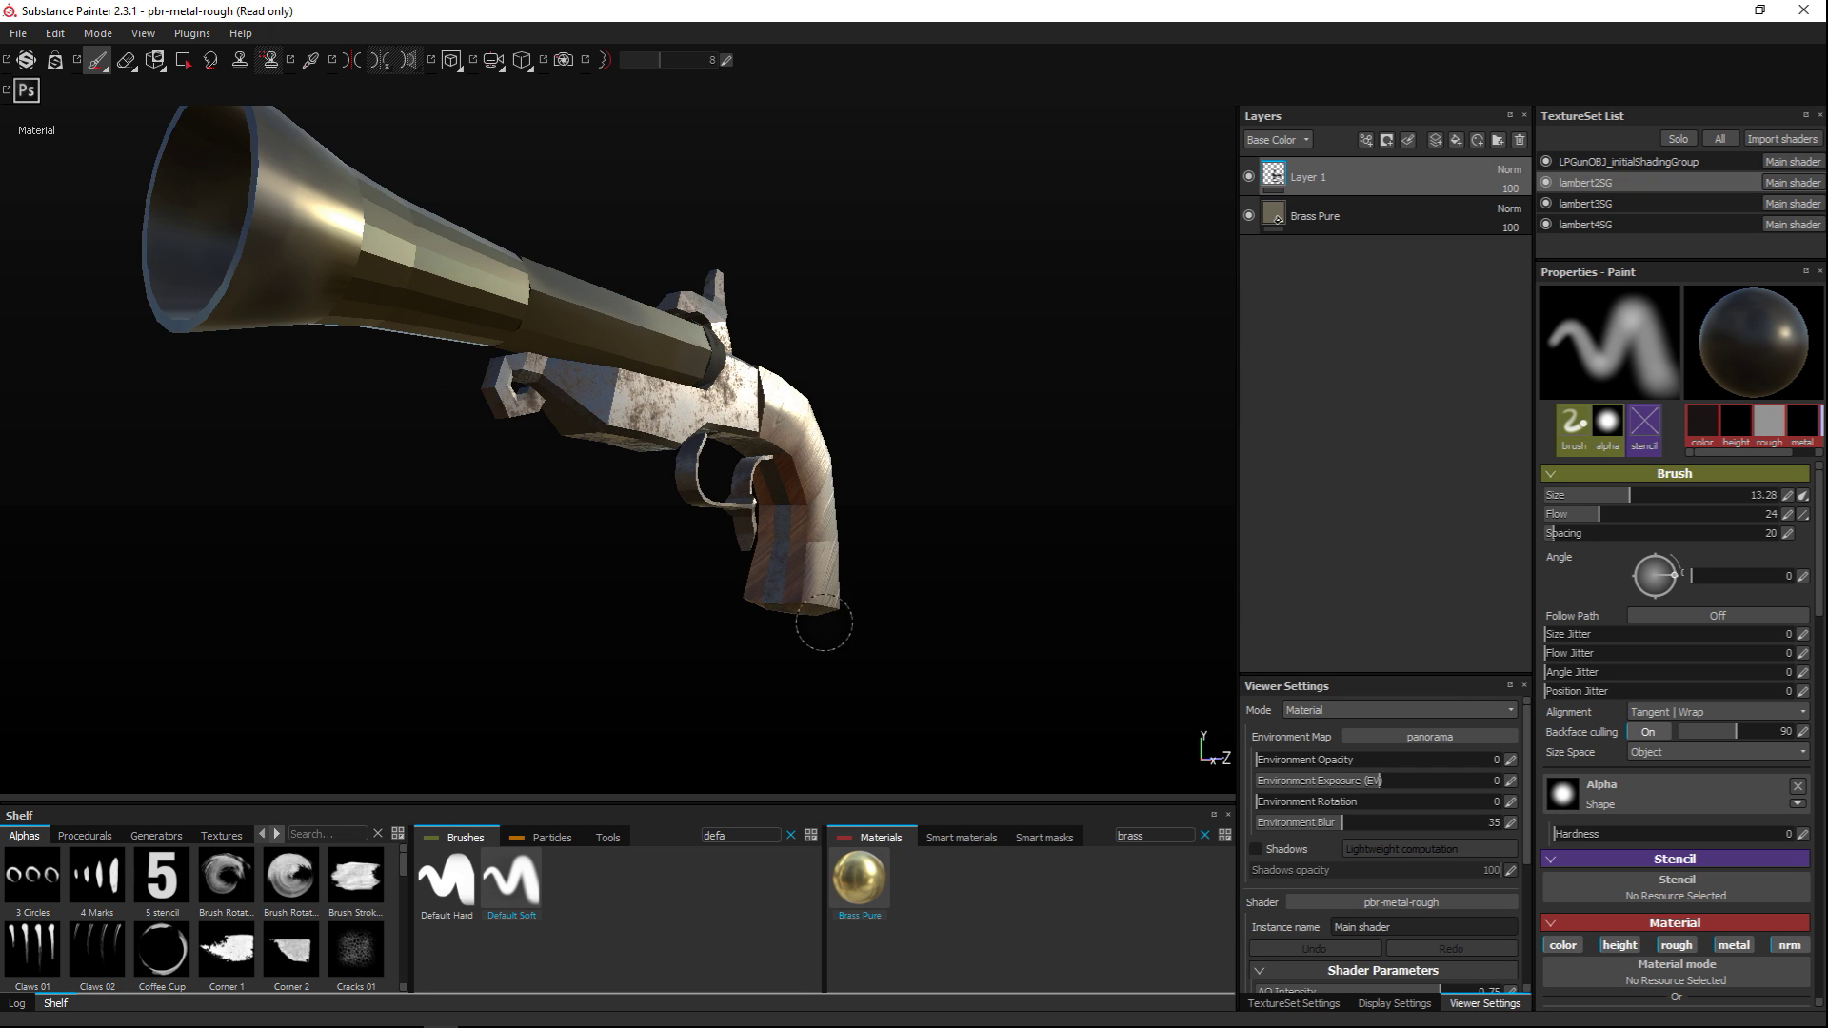
scroll(824, 622, "down", 3)
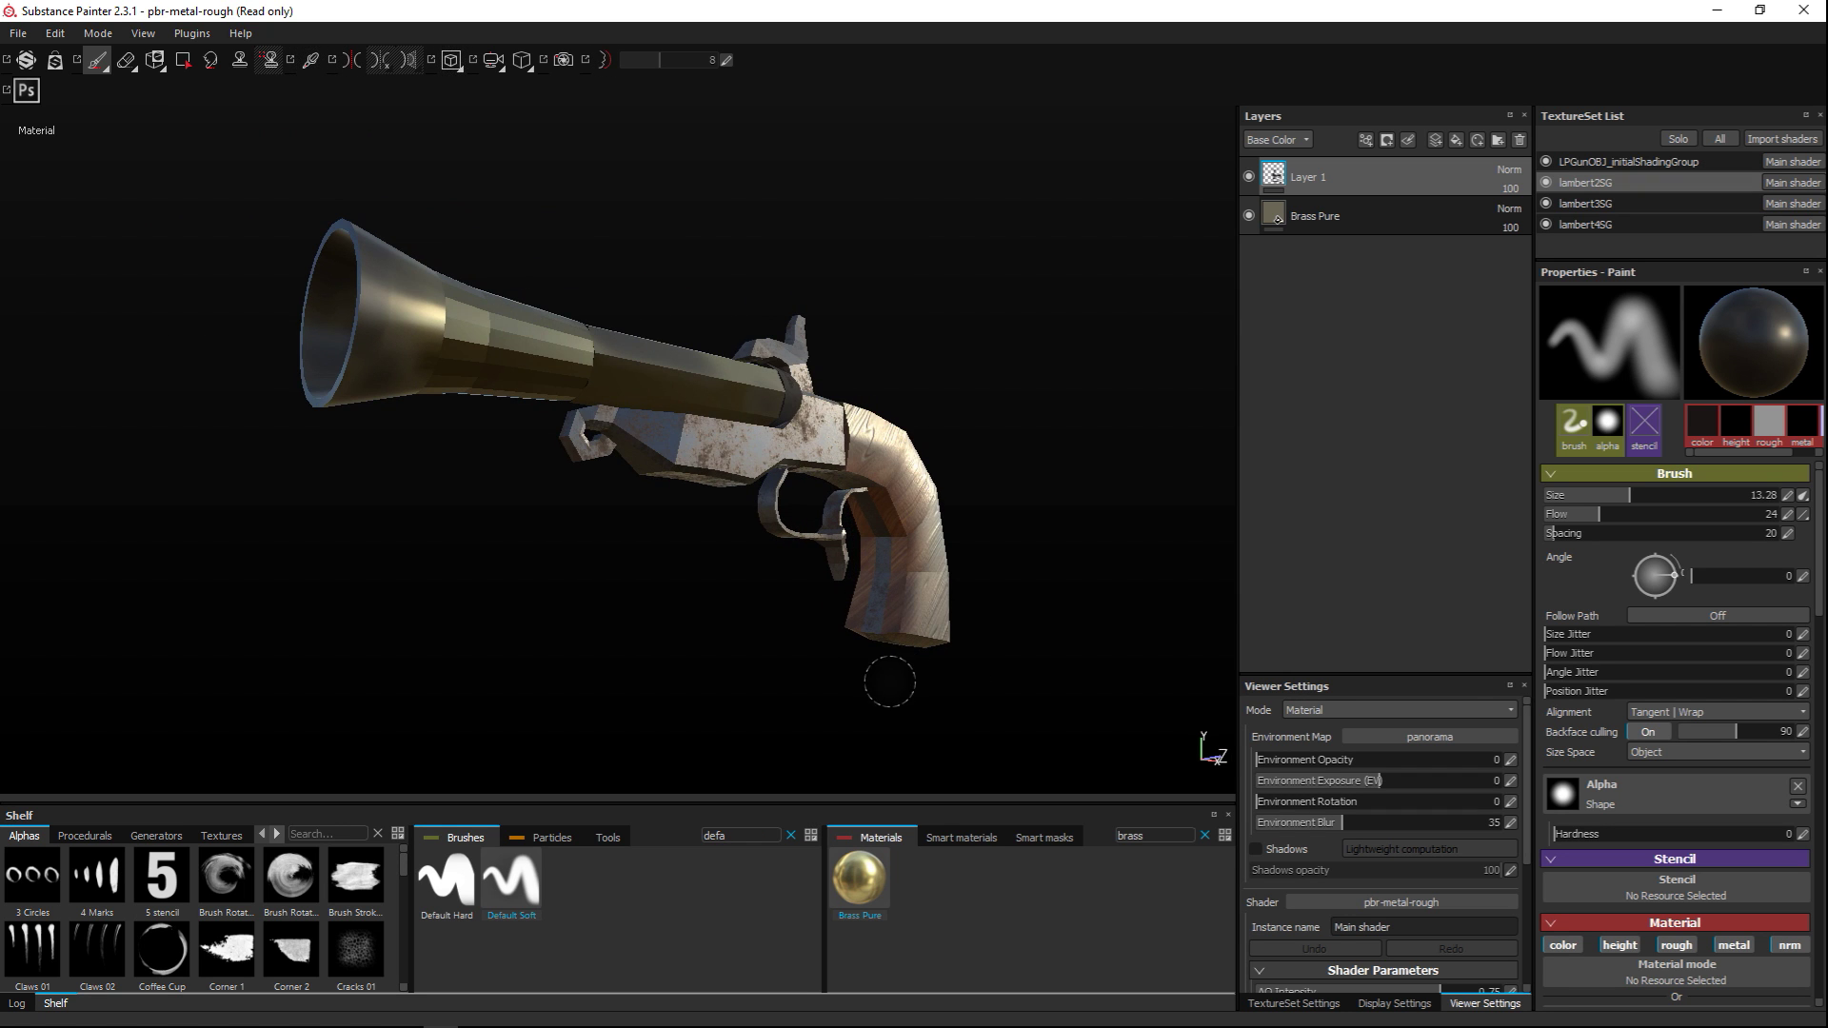
left_click_drag(884, 687, 898, 695, "alt")
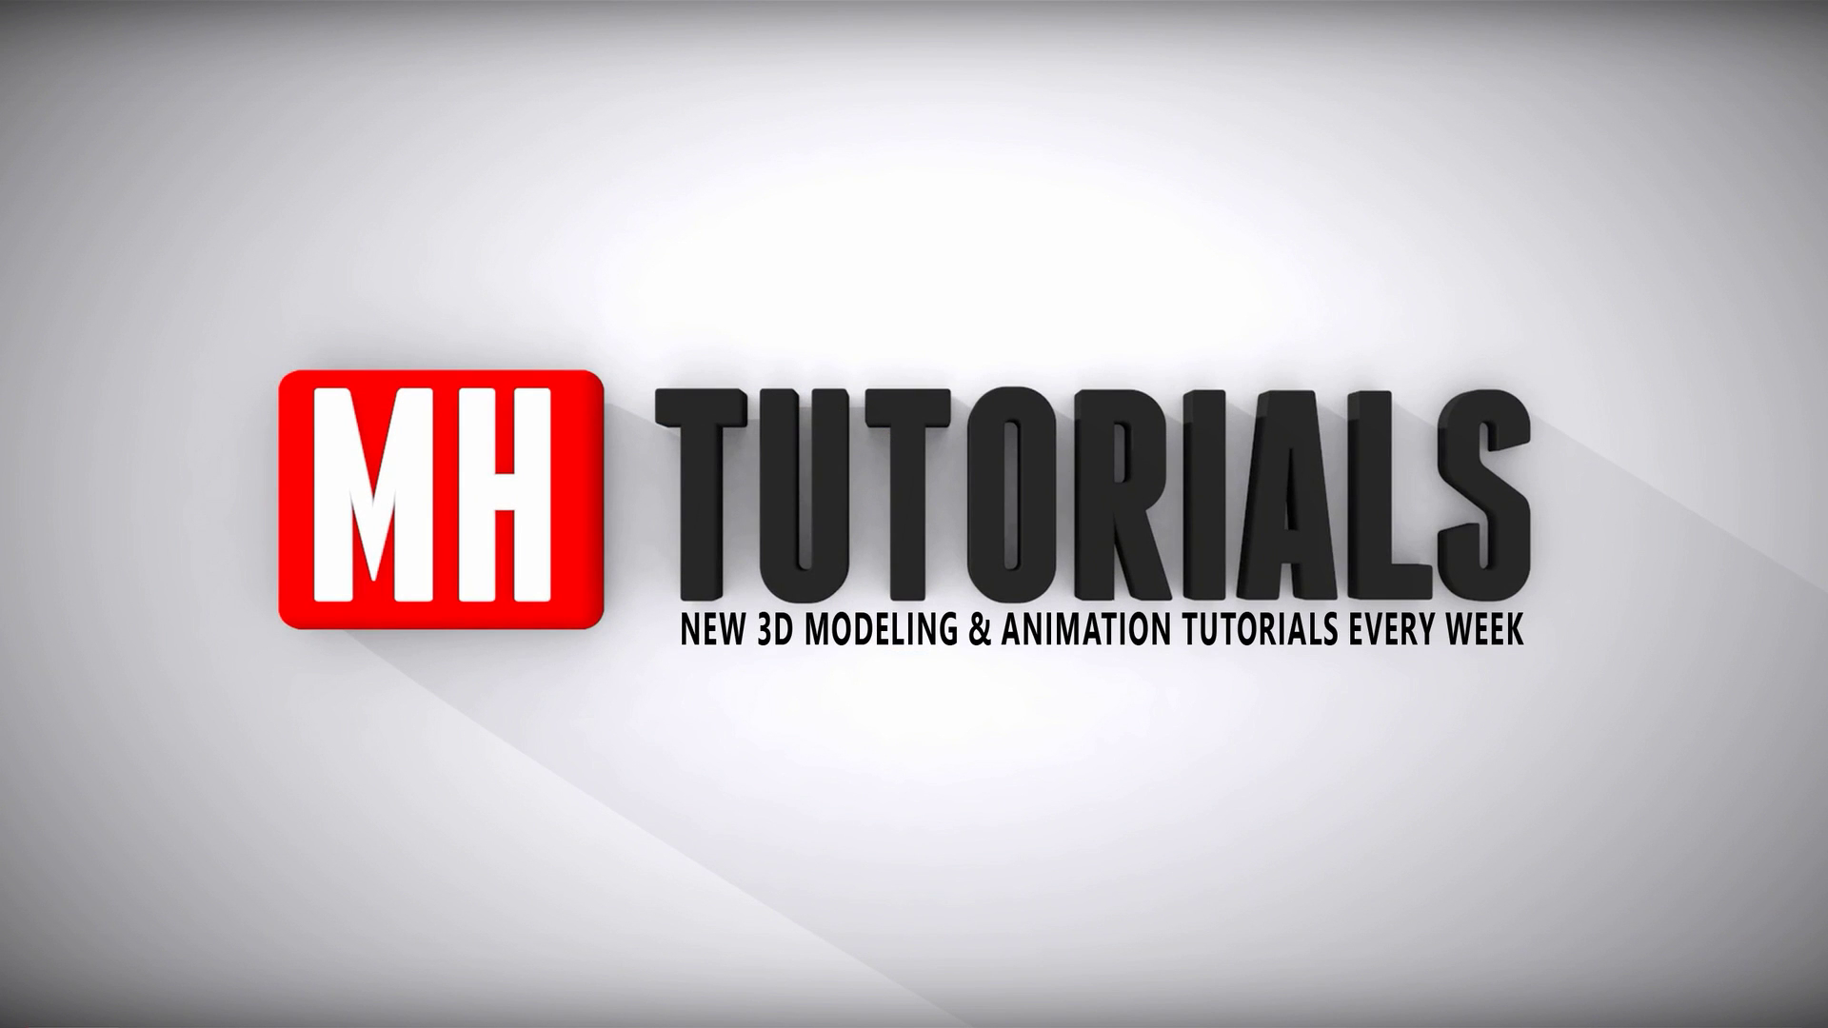